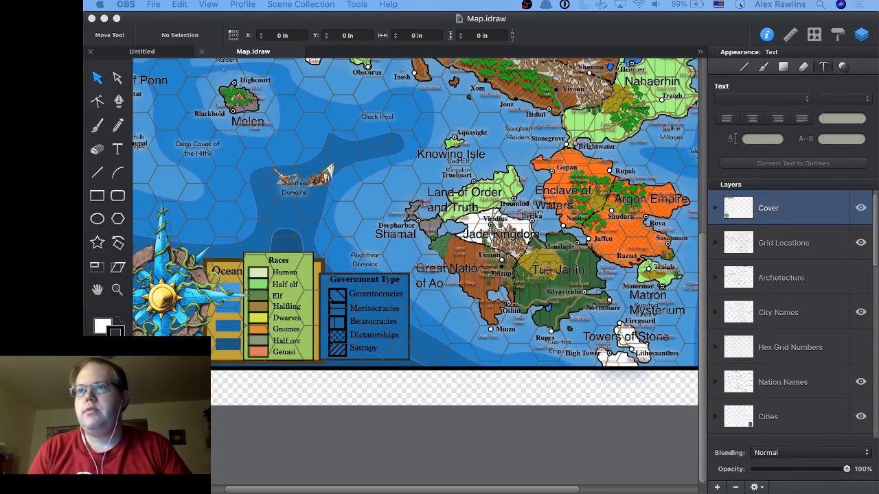
# Hide the City Names layer in the Map.idraw document.
pyautogui.press('super+Tab')
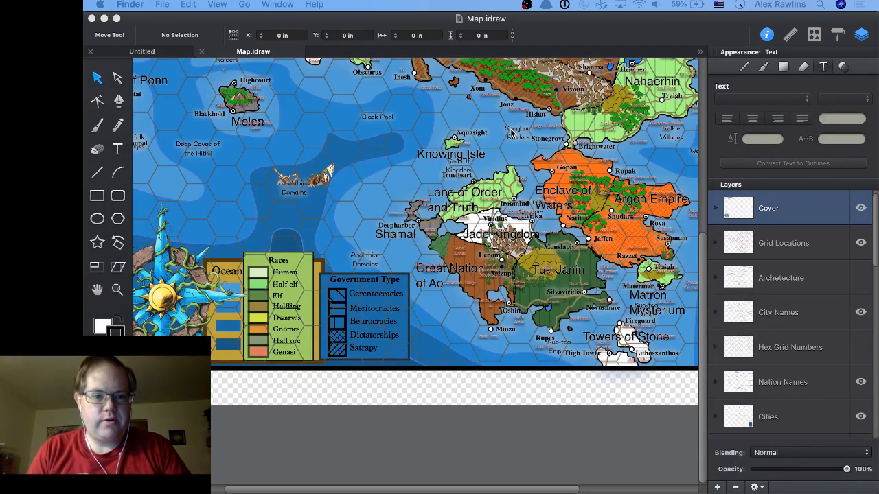
pyautogui.scroll(2, 410, 220)
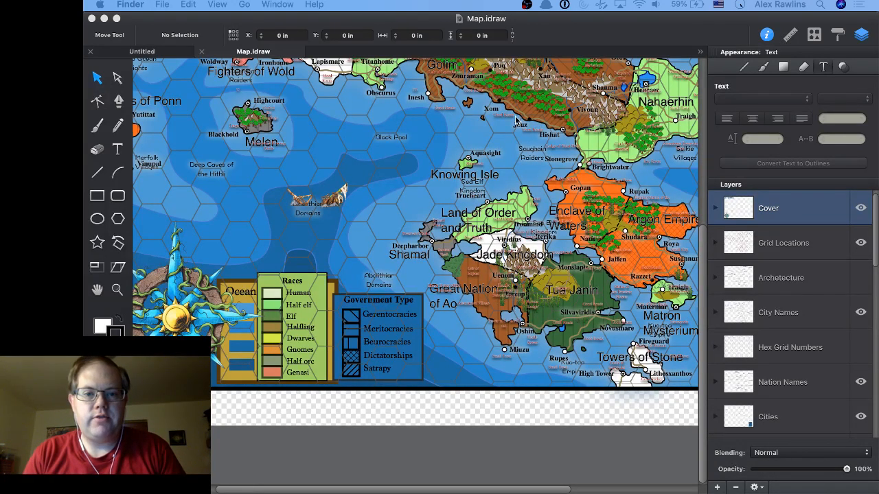
pyautogui.click(860, 313)
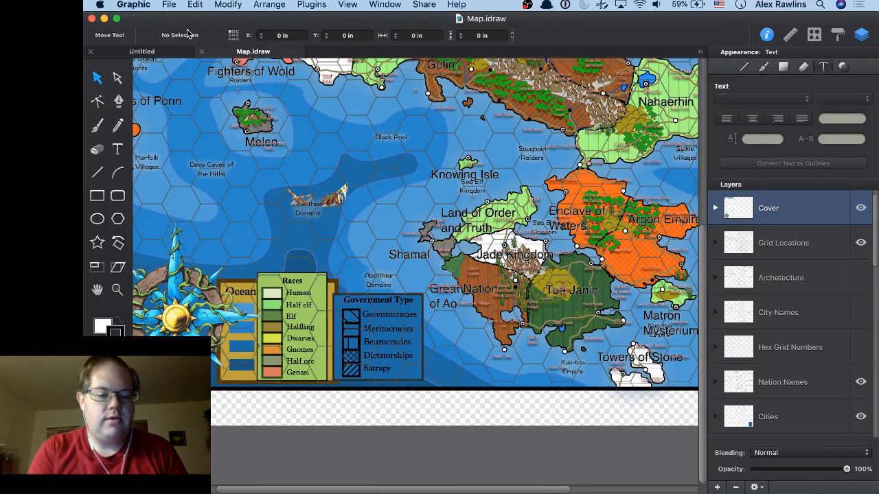
# Switch from Graphic to Pixelmator Pro.
pyautogui.press('super+Tab')
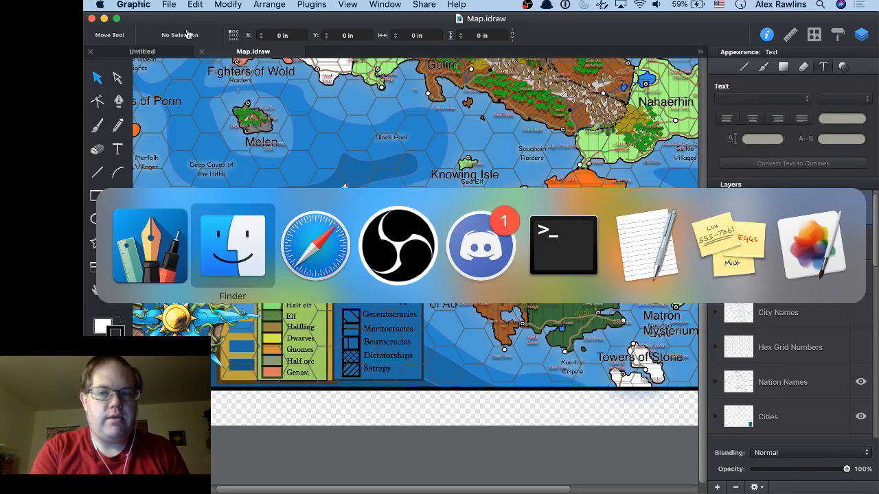
pyautogui.moveTo(268, 21); pyautogui.dragTo(280, 102)
pyautogui.click(521, 38)
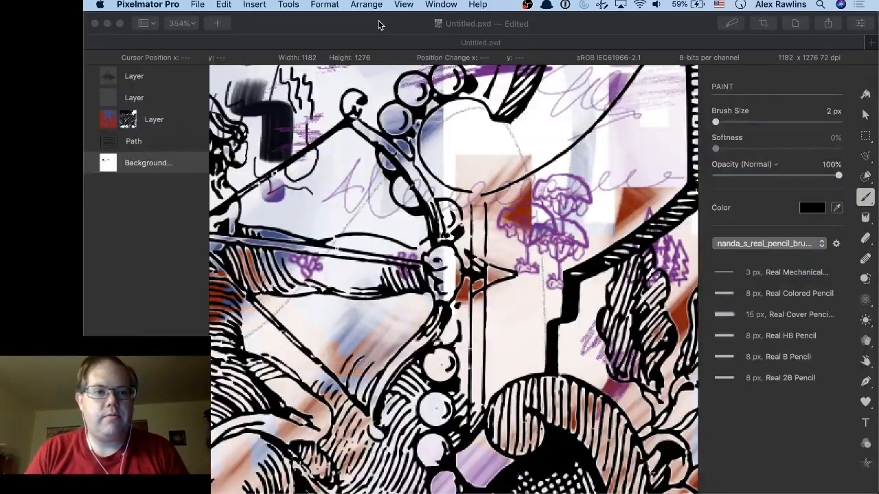
pyautogui.click(197, 5)
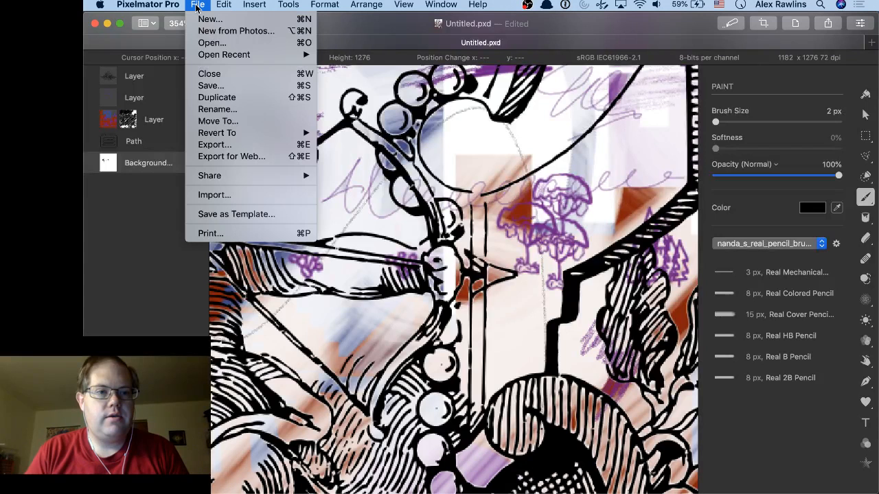
pyautogui.click(221, 43)
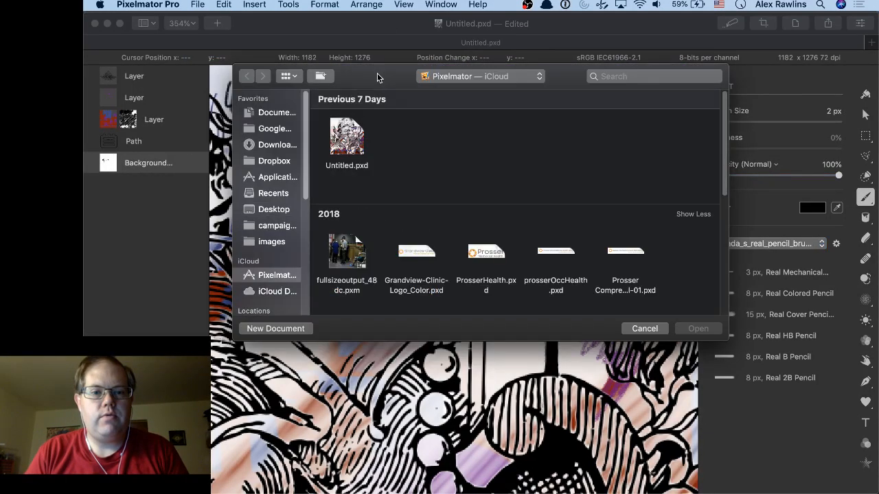
pyautogui.press('Escape')
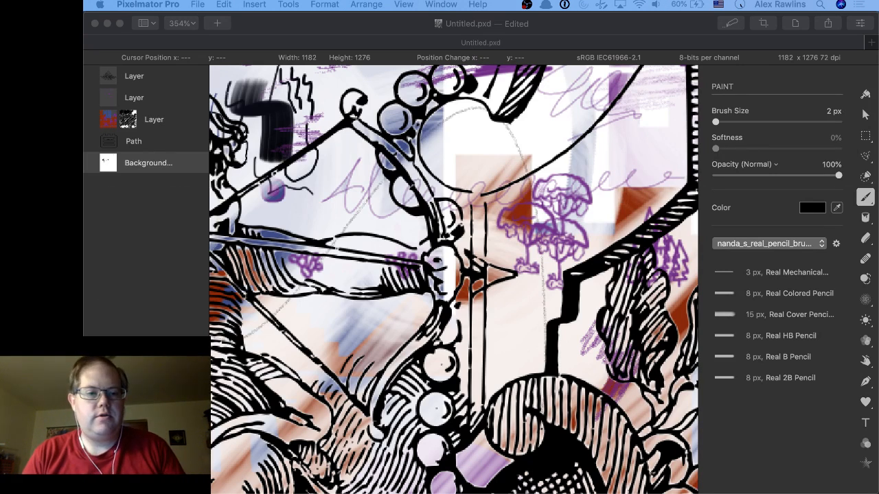
# In the ToRasterize map document, add a new layer above the background and lock the background layer.
pyautogui.press('super+Tab')
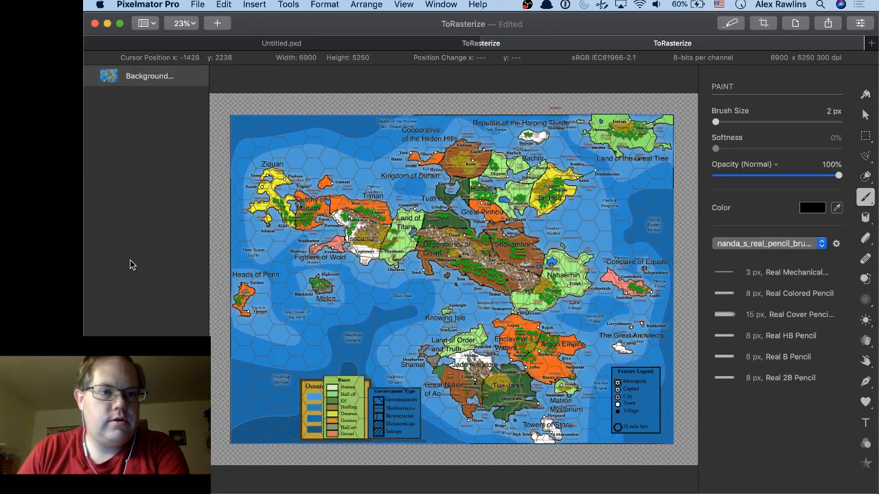
pyautogui.rightClick(149, 121)
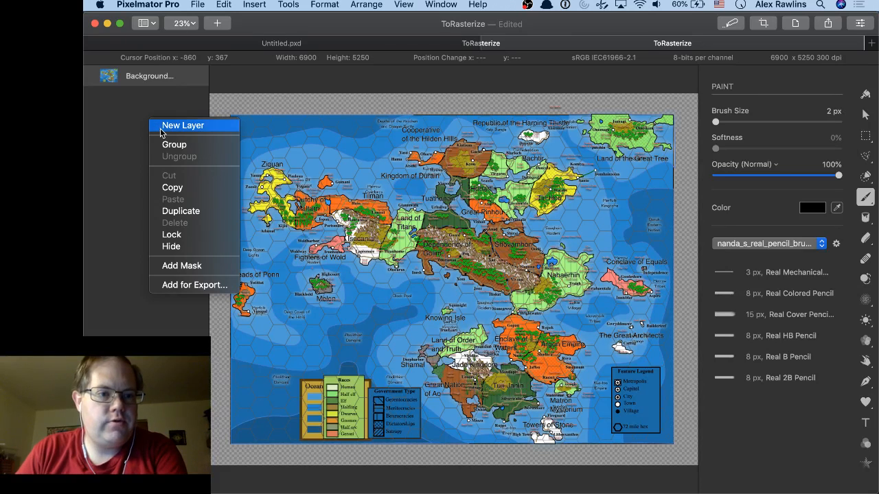
pyautogui.click(162, 127)
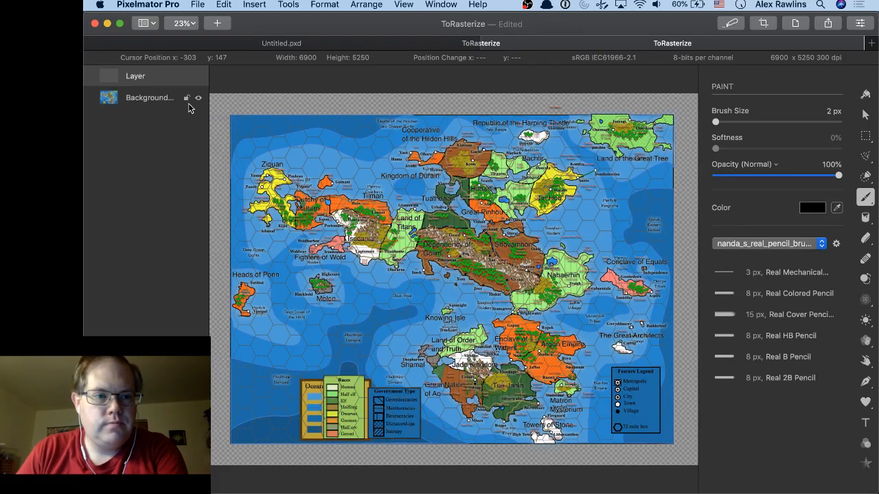
pyautogui.click(185, 98)
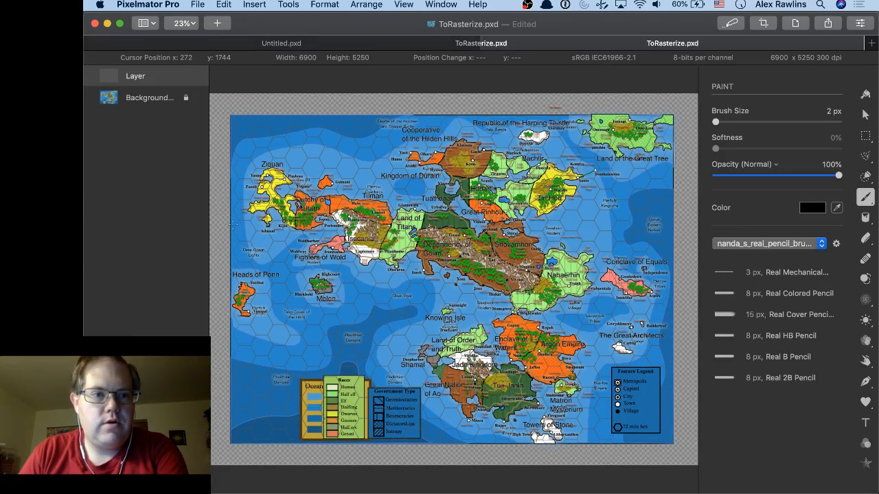
# Choose the Pens brush collection for painting over the Heads of Ponn island.
pyautogui.scroll(5, 256, 249)
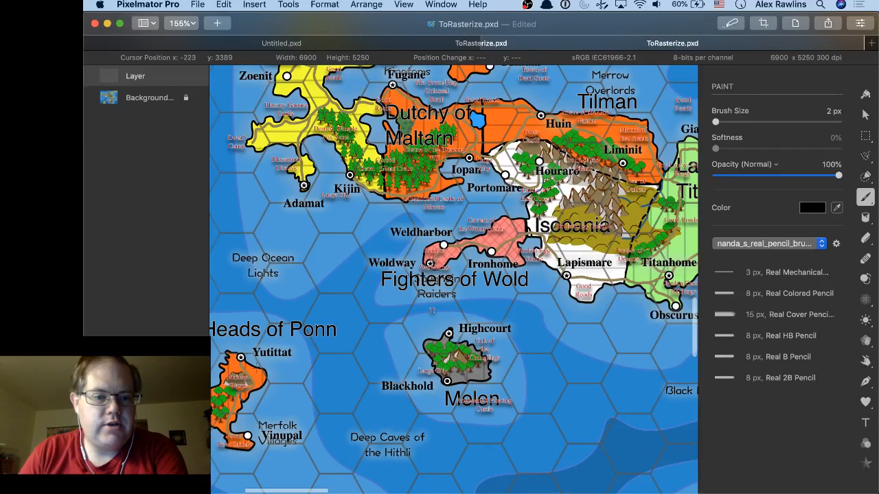
pyautogui.scroll(5, 256, 368)
pyautogui.scroll(-5, 255, 368)
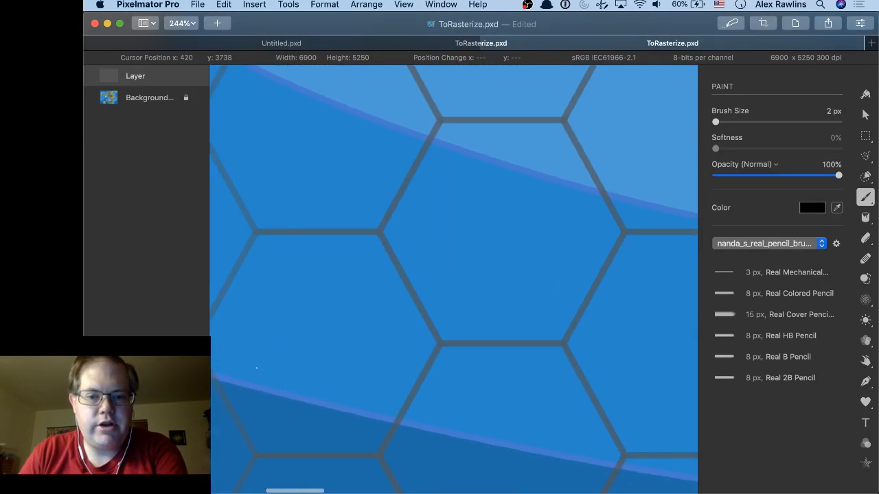
pyautogui.scroll(5, 255, 368)
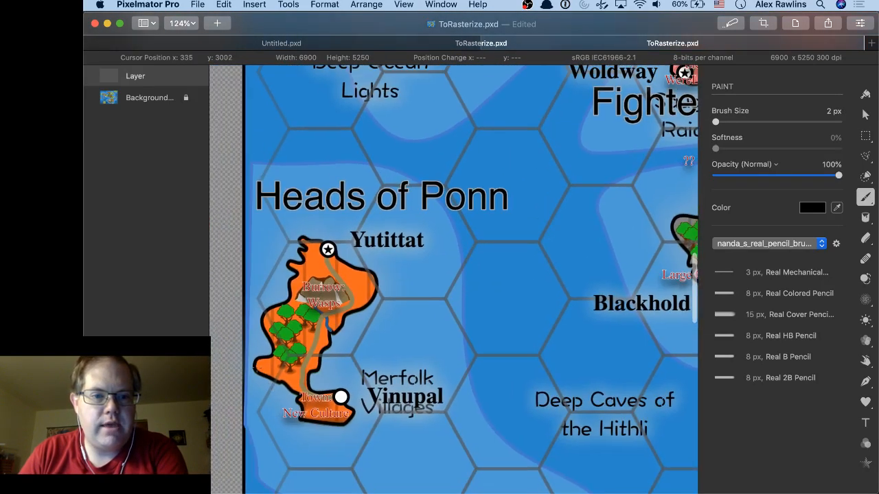
pyautogui.scroll(3, 256, 368)
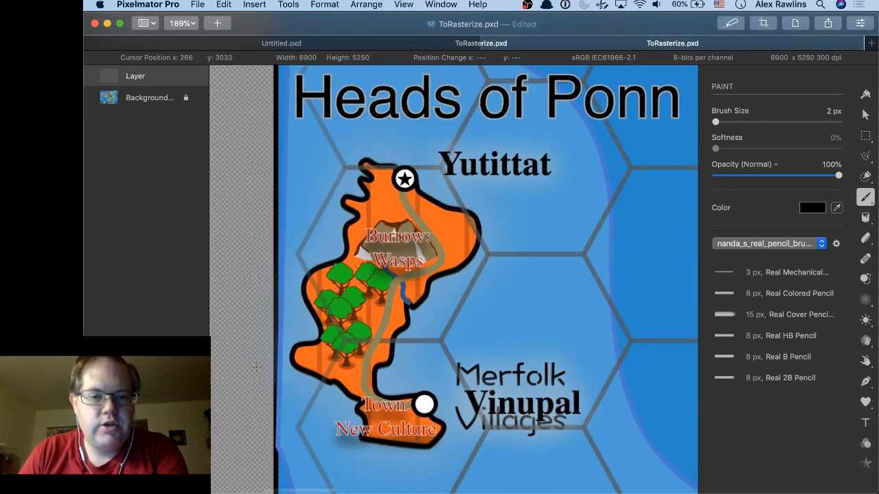
pyautogui.scroll(3, 255, 369)
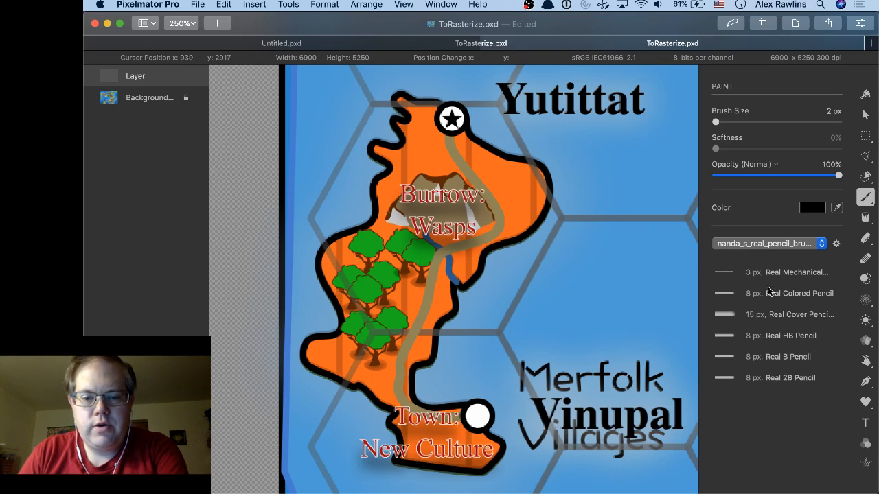
pyautogui.click(769, 244)
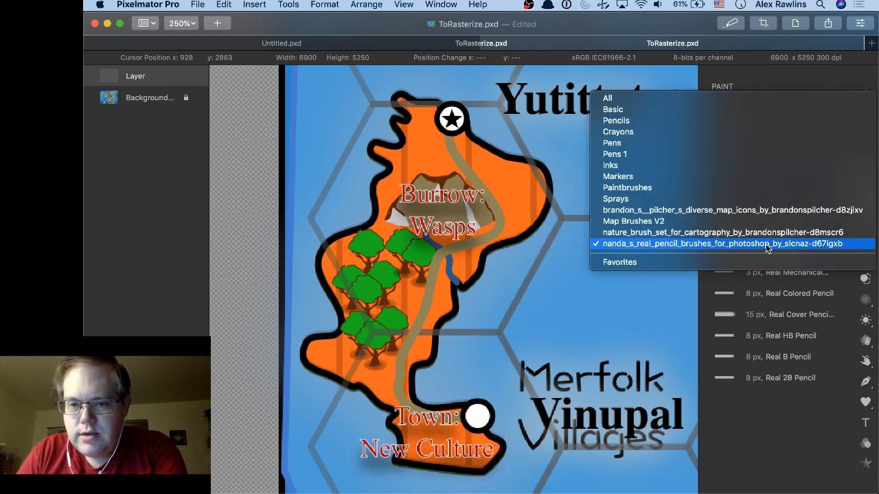
pyautogui.click(729, 142)
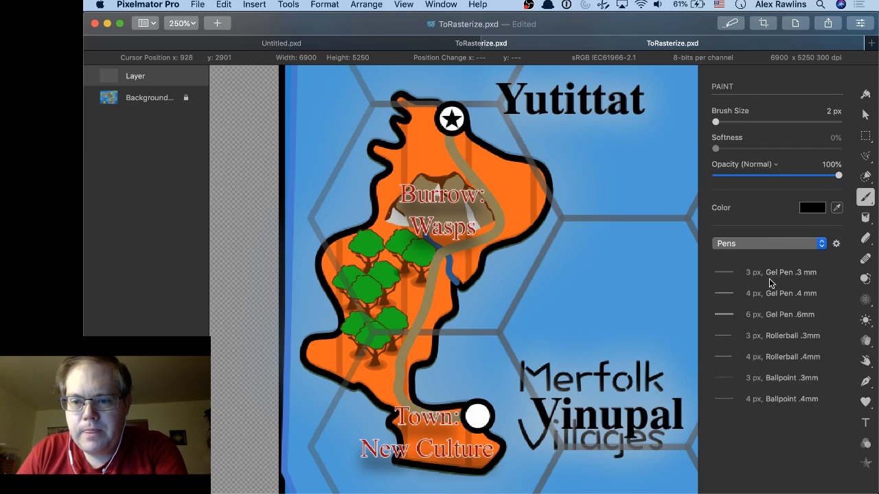
# Try tracing the island's north coast near Yutittat with the 3 px Gel Pen .3 mm brush, and undo the stroke.
pyautogui.click(769, 277)
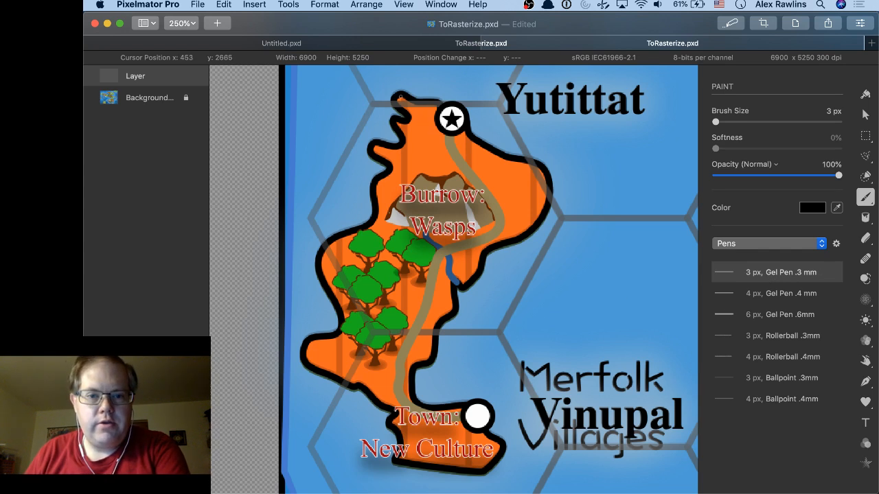
pyautogui.moveTo(430, 100)
pyautogui.mouseDown()
pyautogui.moveTo(439, 104)
pyautogui.moveTo(412, 101)
pyautogui.mouseUp()
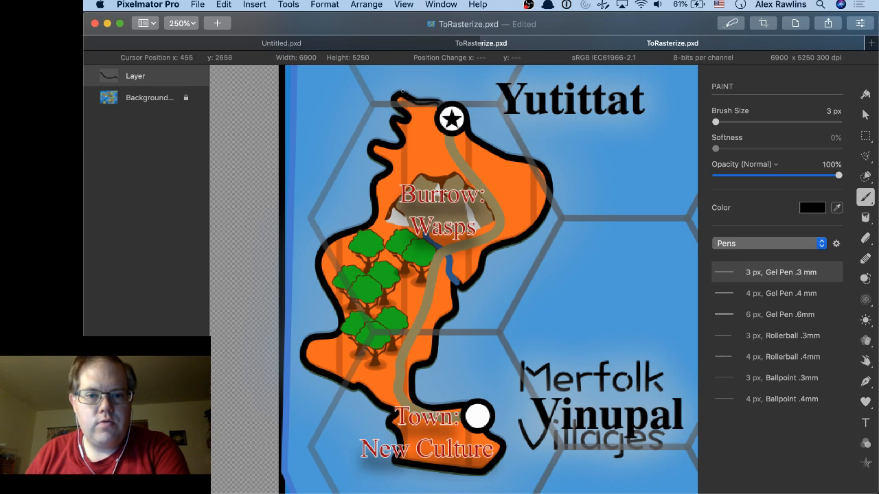
pyautogui.press('super+z')
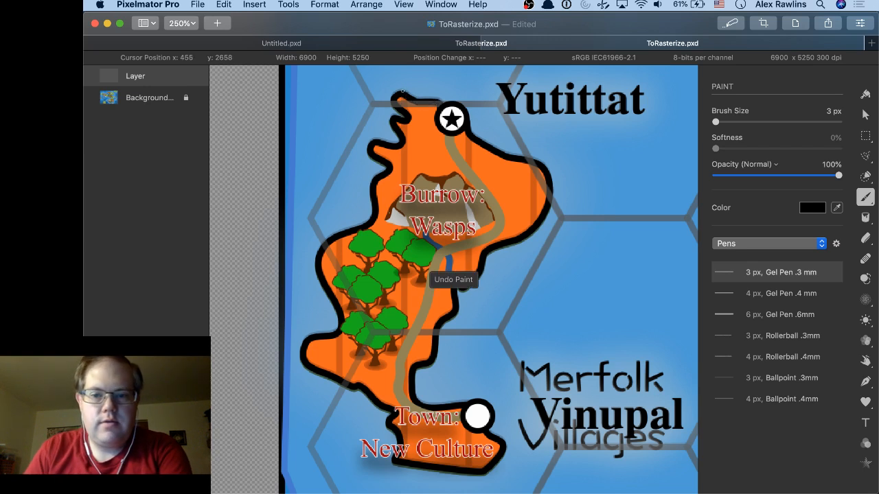
# Trace the Heads of Ponn island's whole coastline, including the river mouth, in black on the new layer with the 6 px Gel Pen .6mm brush.
pyautogui.click(734, 317)
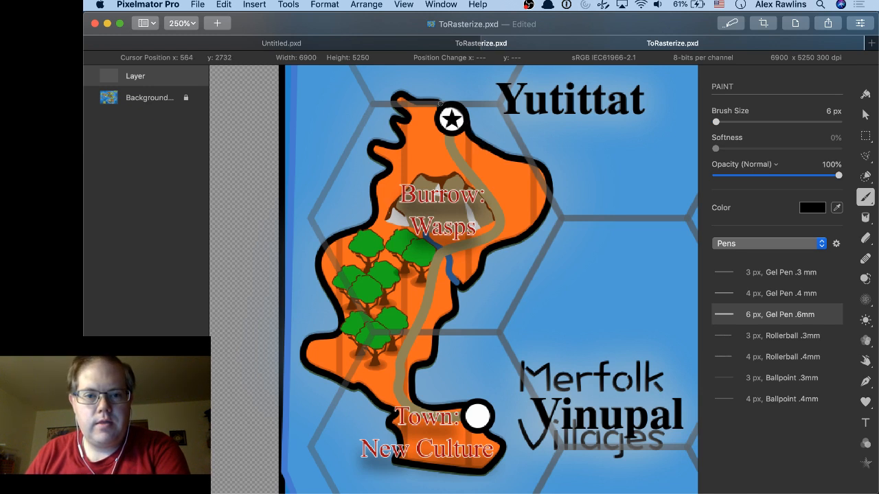
pyautogui.moveTo(440, 103)
pyautogui.mouseDown()
pyautogui.moveTo(393, 97)
pyautogui.moveTo(406, 117)
pyautogui.moveTo(394, 119)
pyautogui.moveTo(399, 136)
pyautogui.moveTo(370, 152)
pyautogui.mouseUp()
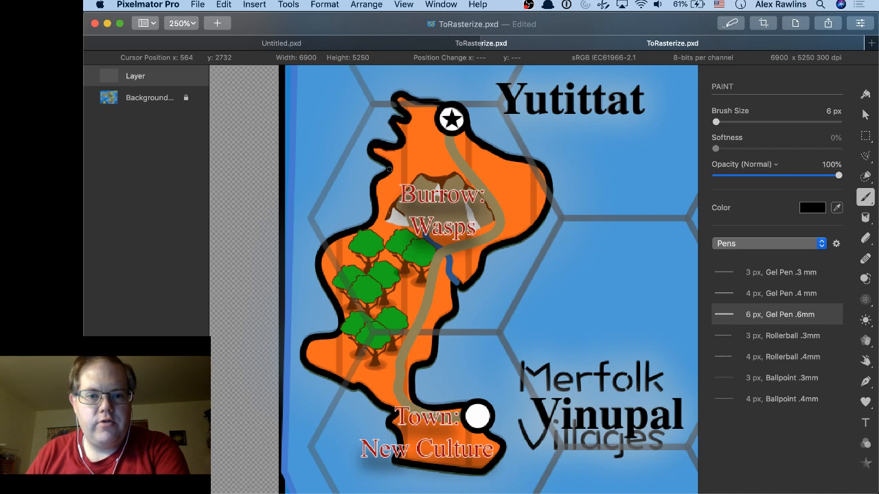
pyautogui.moveTo(371, 195)
pyautogui.mouseDown()
pyautogui.moveTo(374, 217)
pyautogui.moveTo(346, 230)
pyautogui.mouseUp()
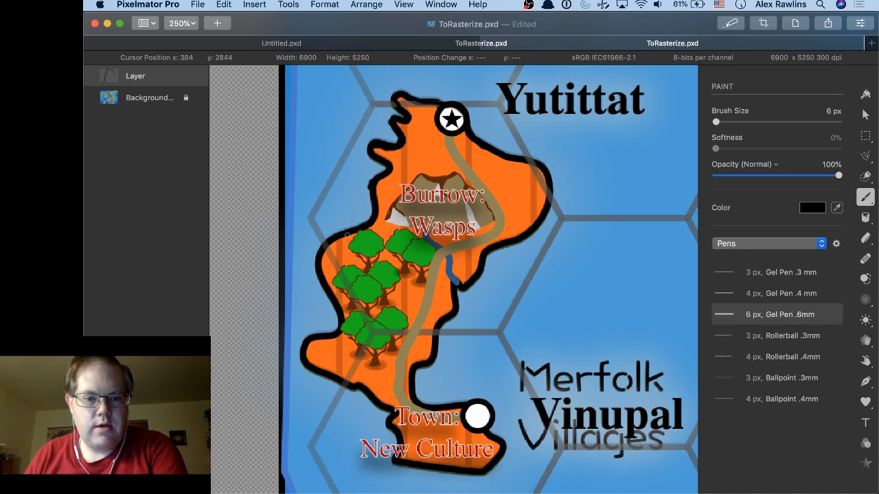
pyautogui.moveTo(326, 241)
pyautogui.mouseDown()
pyautogui.moveTo(312, 263)
pyautogui.moveTo(330, 300)
pyautogui.mouseUp()
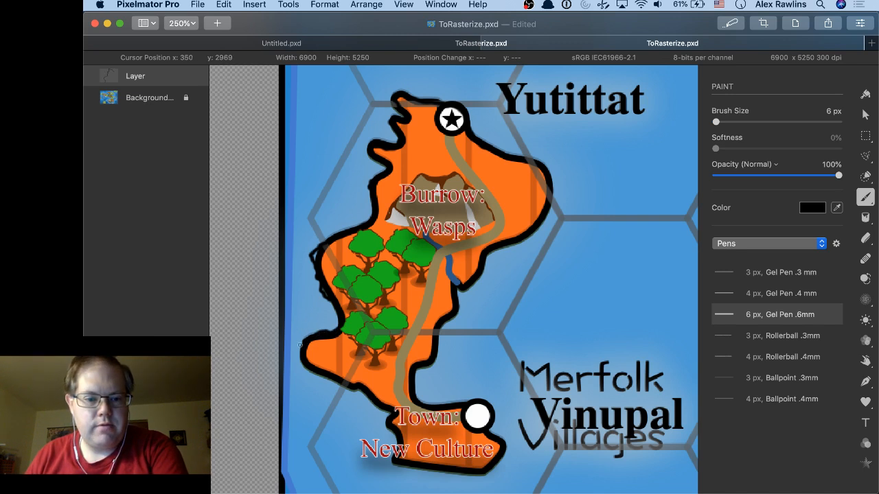
pyautogui.moveTo(300, 344)
pyautogui.mouseDown()
pyautogui.moveTo(346, 382)
pyautogui.moveTo(348, 399)
pyautogui.moveTo(357, 394)
pyautogui.moveTo(385, 420)
pyautogui.mouseUp()
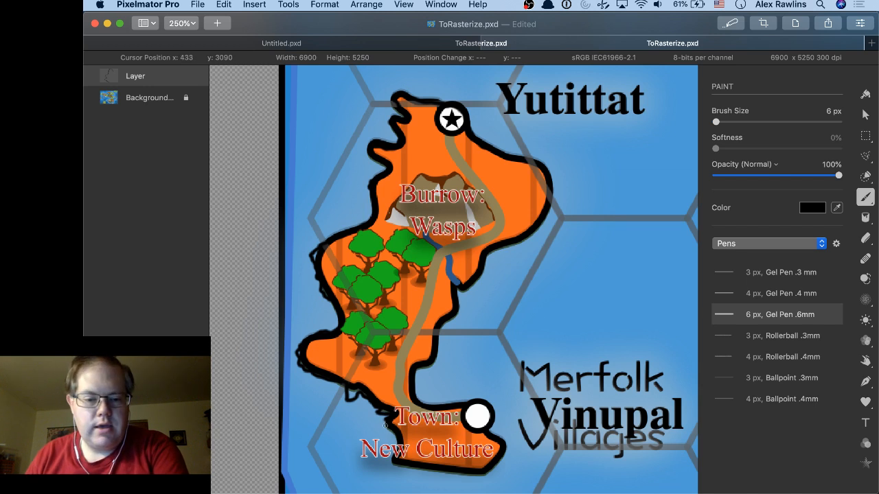
pyautogui.moveTo(398, 434); pyautogui.dragTo(403, 465)
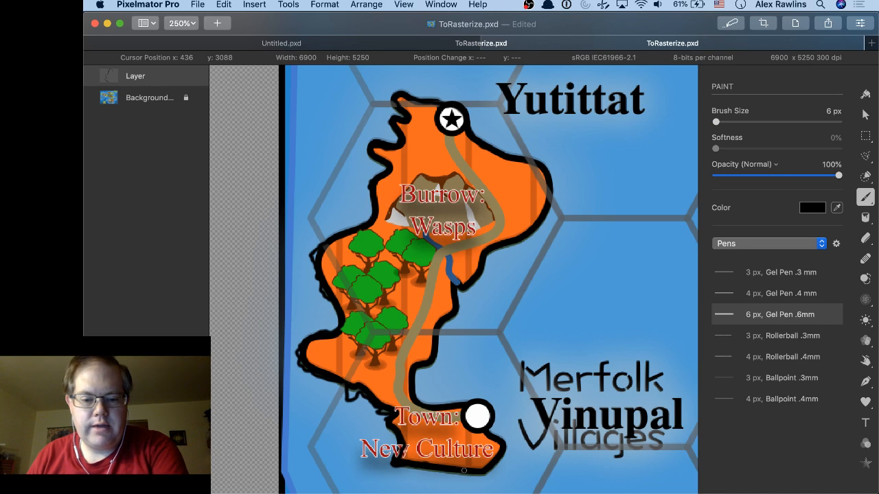
pyautogui.moveTo(498, 464)
pyautogui.mouseDown()
pyautogui.moveTo(503, 451)
pyautogui.moveTo(487, 434)
pyautogui.moveTo(485, 411)
pyautogui.moveTo(471, 414)
pyautogui.mouseUp()
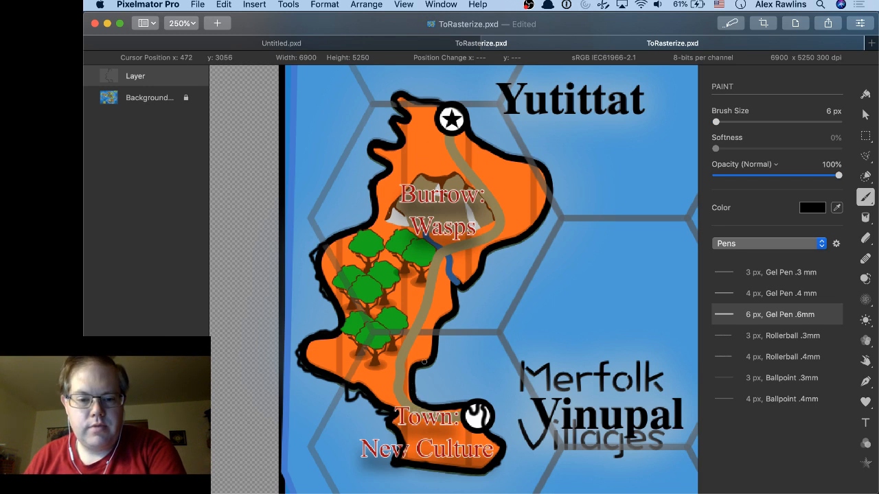
pyautogui.moveTo(424, 362); pyautogui.dragTo(445, 319)
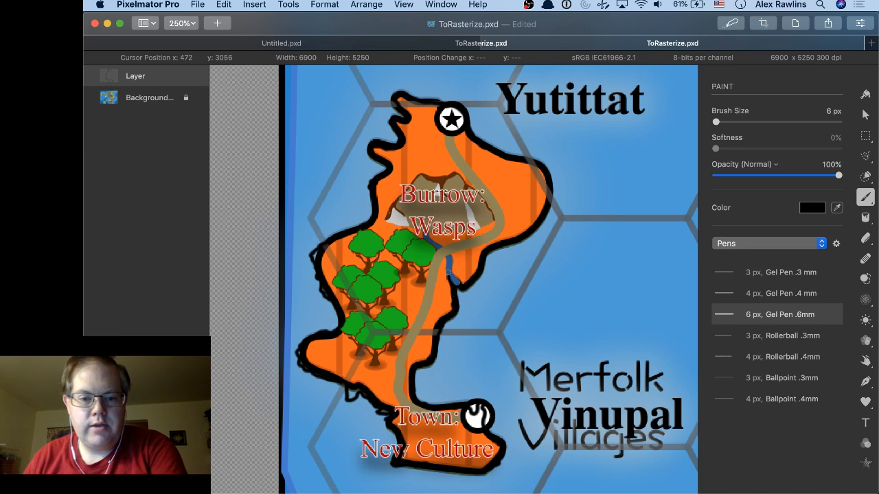
pyautogui.moveTo(447, 273); pyautogui.dragTo(443, 262)
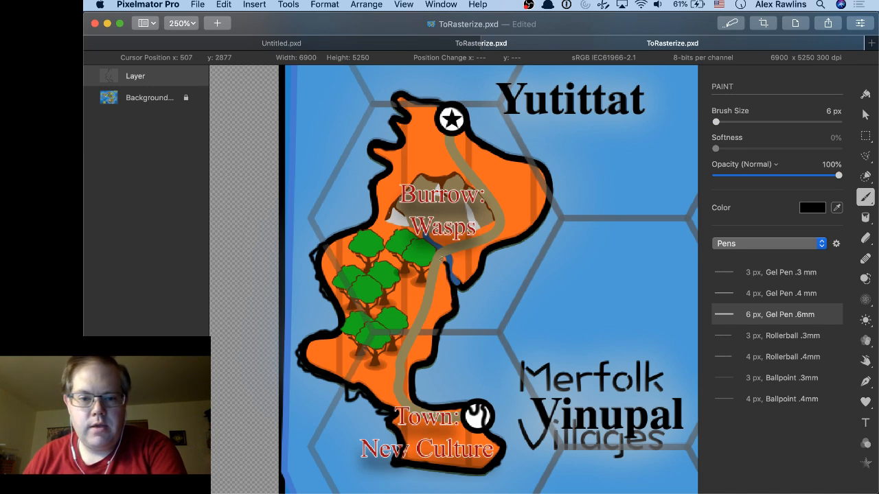
pyautogui.moveTo(453, 265); pyautogui.dragTo(463, 287)
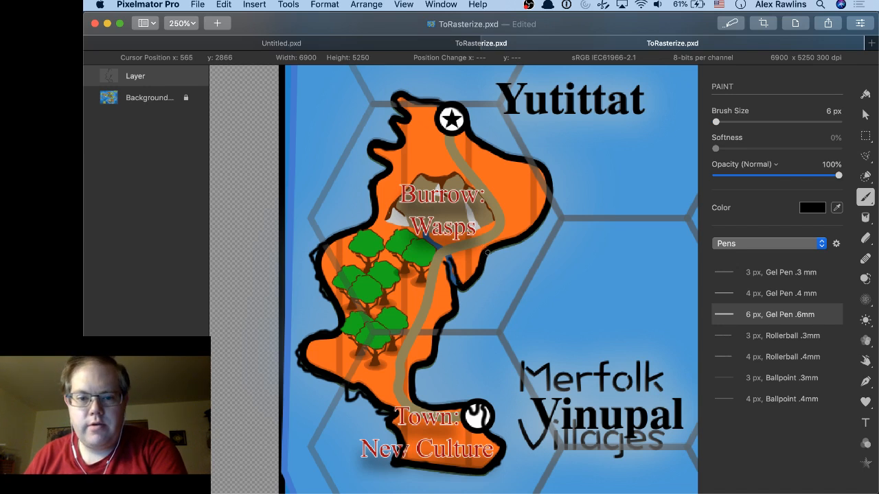
pyautogui.moveTo(514, 236)
pyautogui.mouseDown()
pyautogui.moveTo(542, 216)
pyautogui.moveTo(545, 173)
pyautogui.mouseUp()
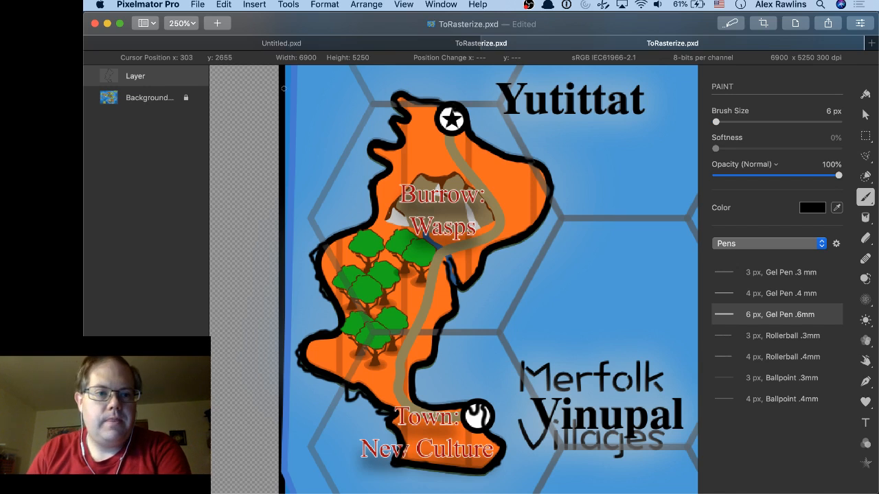
# Hide the background layer to inspect the traced outline by itself, and show the background again.
pyautogui.click(198, 100)
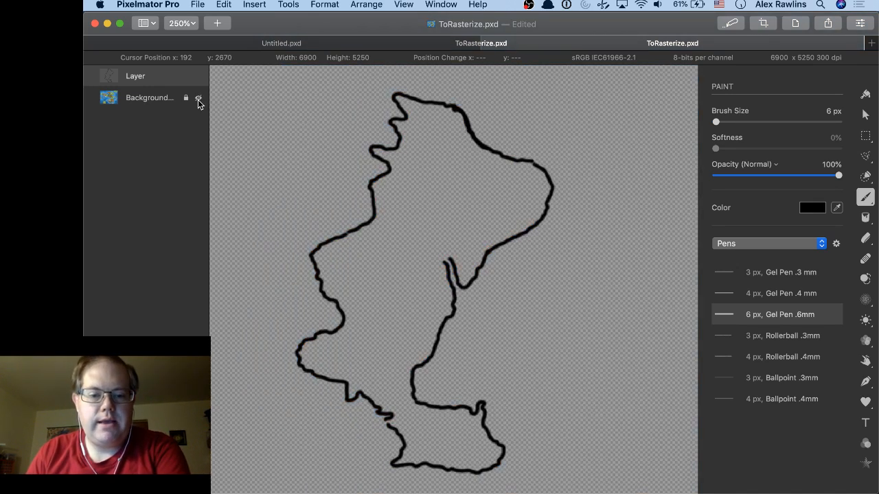
pyautogui.click(198, 100)
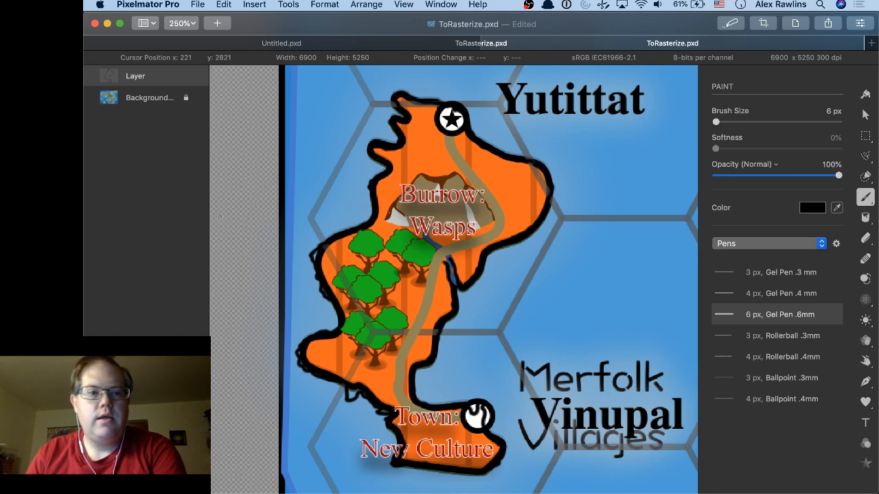
# Unlock the background layer and look through its layer options.
pyautogui.click(146, 105)
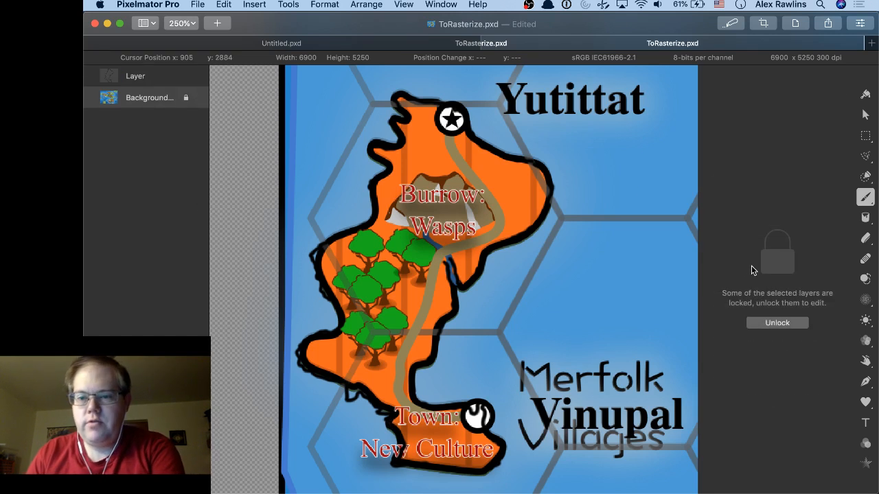
pyautogui.click(772, 324)
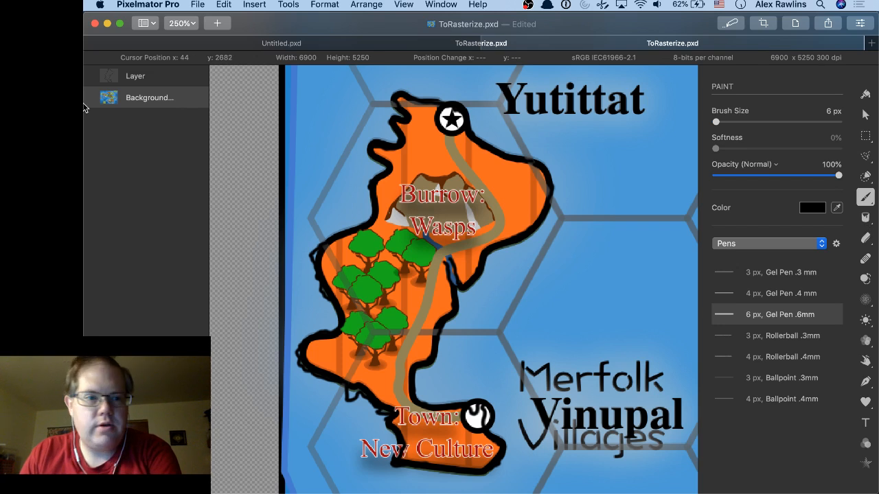
pyautogui.rightClick(164, 101)
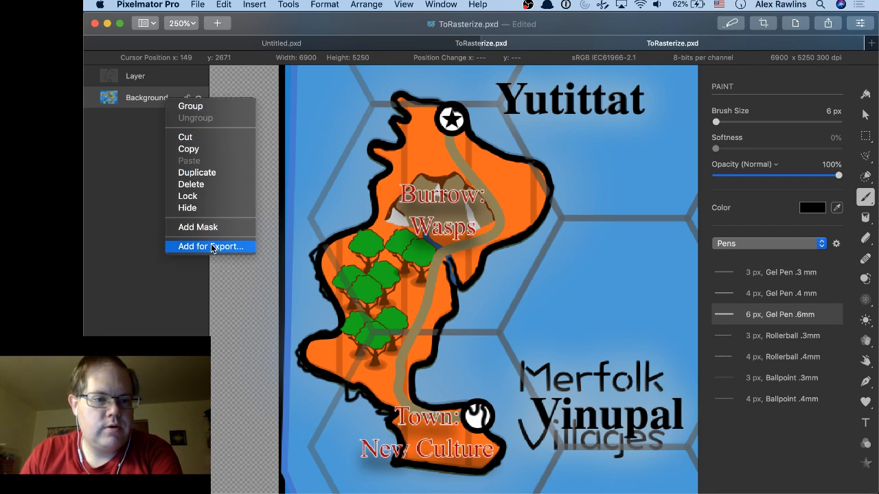
pyautogui.click(141, 103)
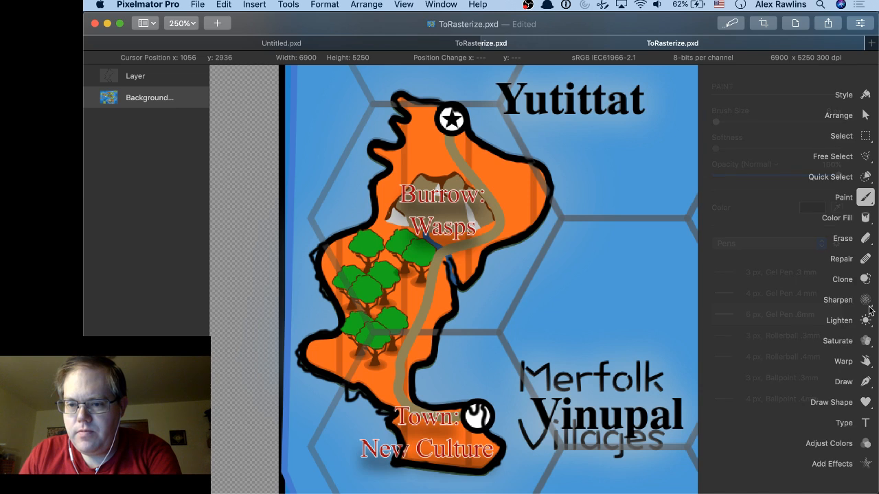
# Look through the available effects and the Lighten and Saturate tools for adjusting the background layer.
pyautogui.click(865, 465)
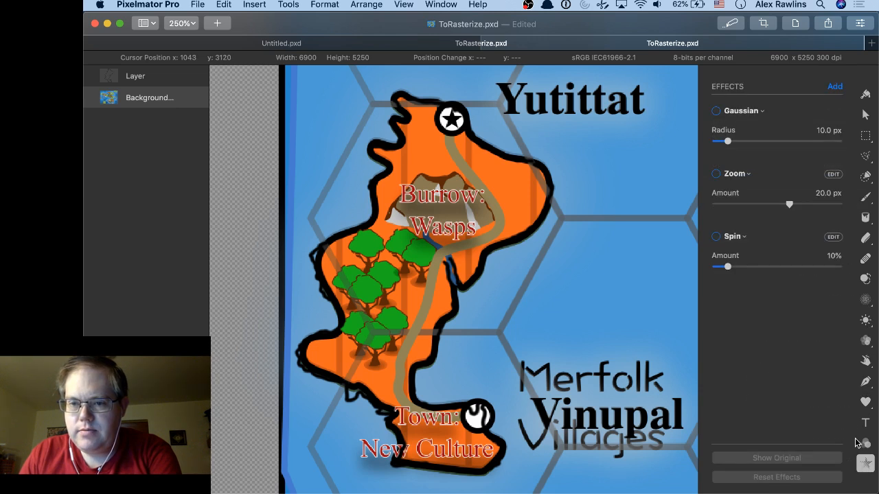
pyautogui.click(833, 89)
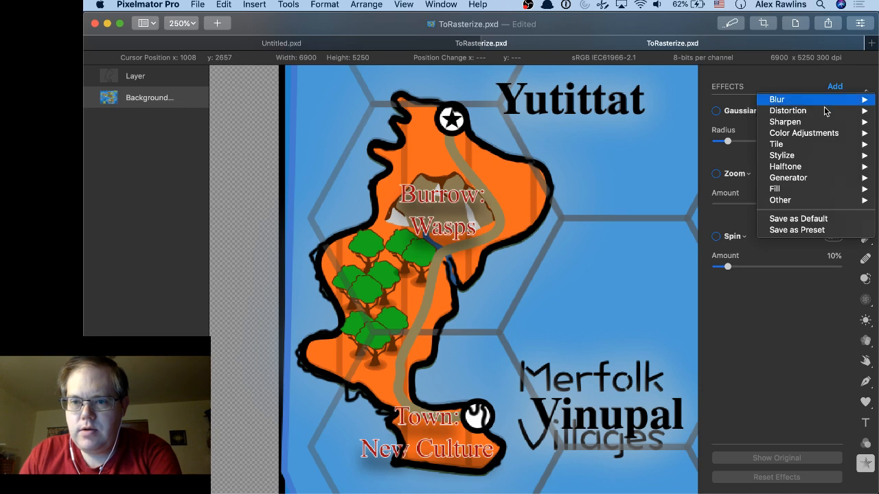
pyautogui.moveTo(823, 158)
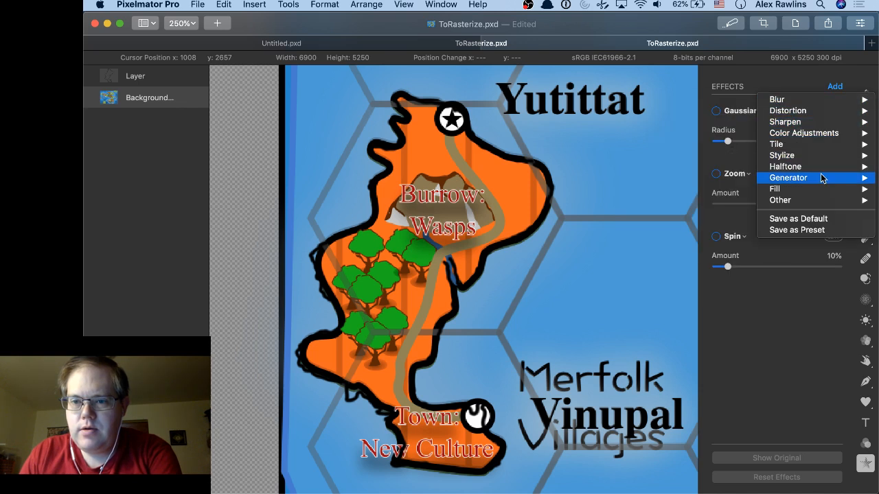
pyautogui.click(803, 302)
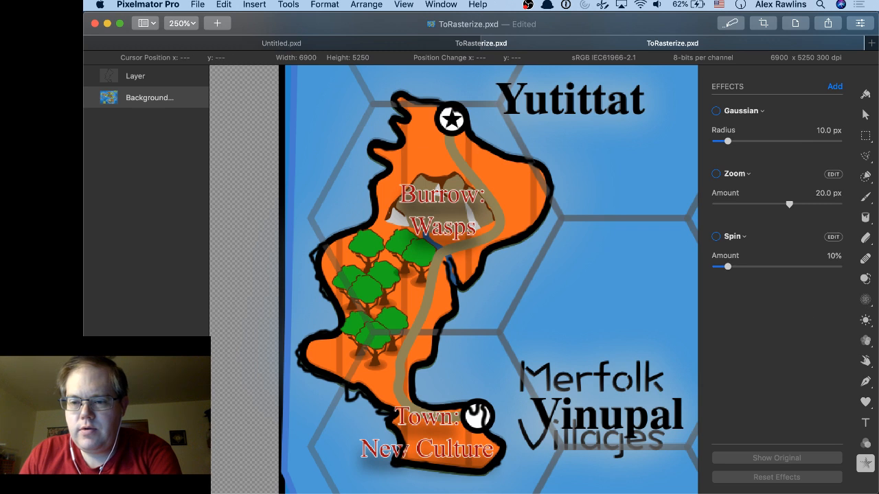
pyautogui.click(870, 328)
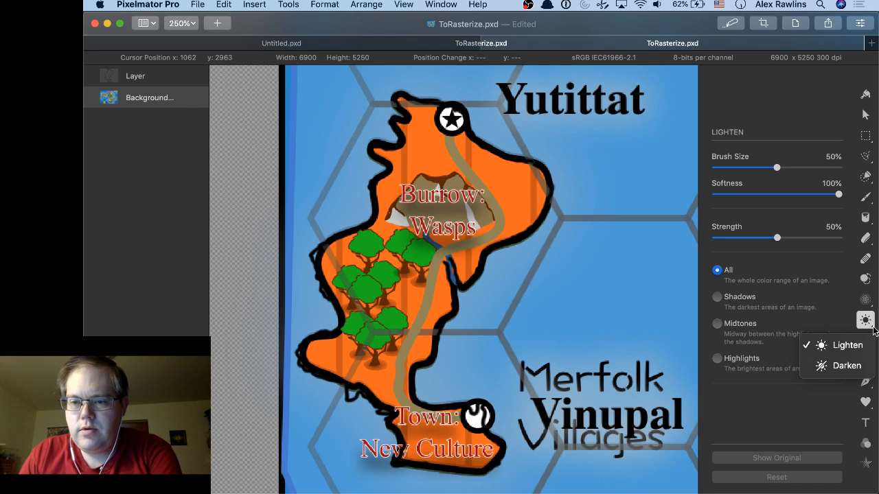
pyautogui.click(826, 425)
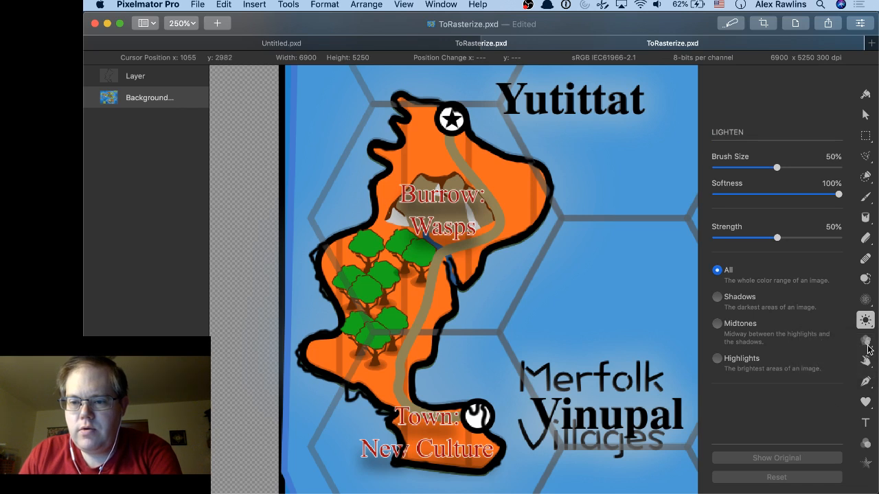
pyautogui.click(867, 341)
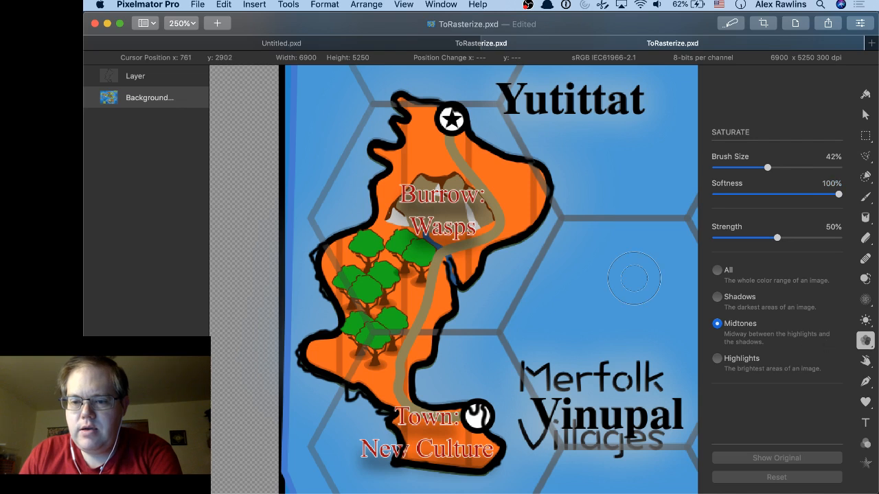
# Try outlining the mountains at Burrow: Wasps in black with the 4 px Gel Pen .4 mm brush, and undo the strokes.
pyautogui.click(865, 199)
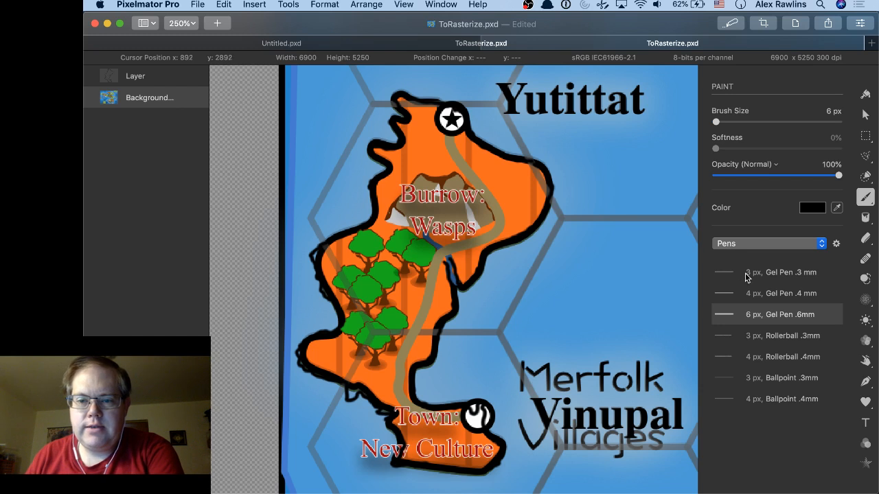
pyautogui.click(759, 294)
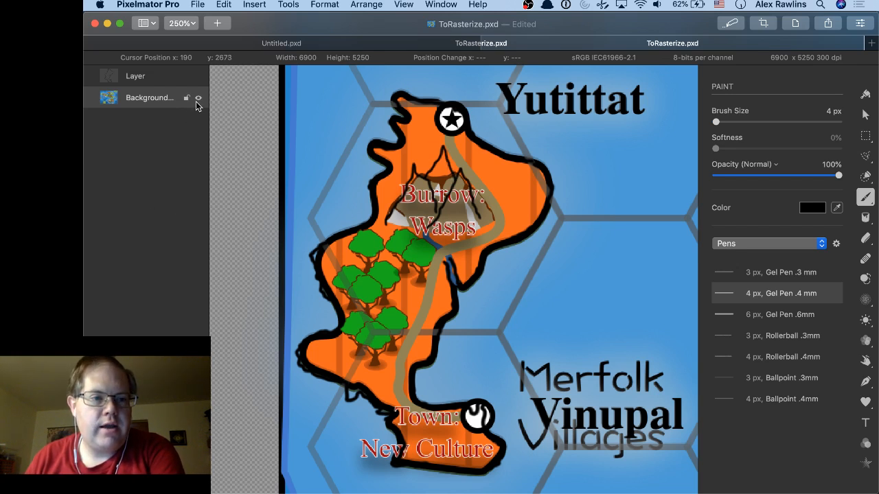
pyautogui.click(197, 99)
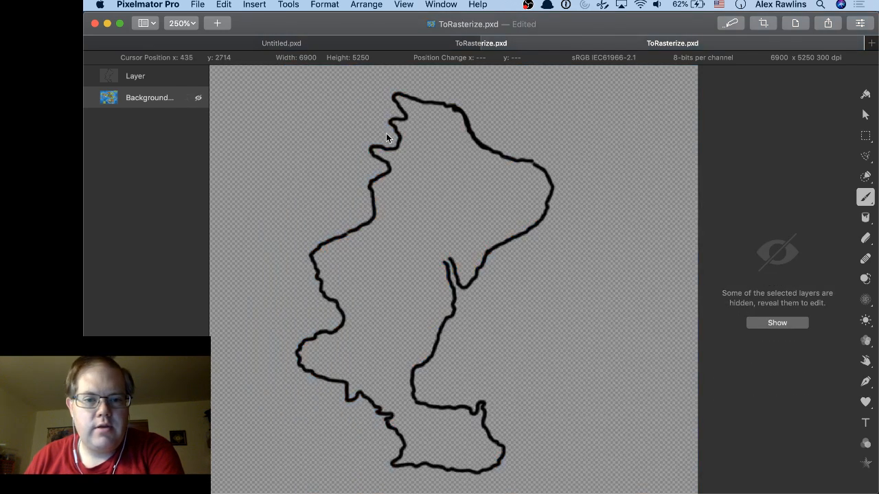
pyautogui.click(199, 99)
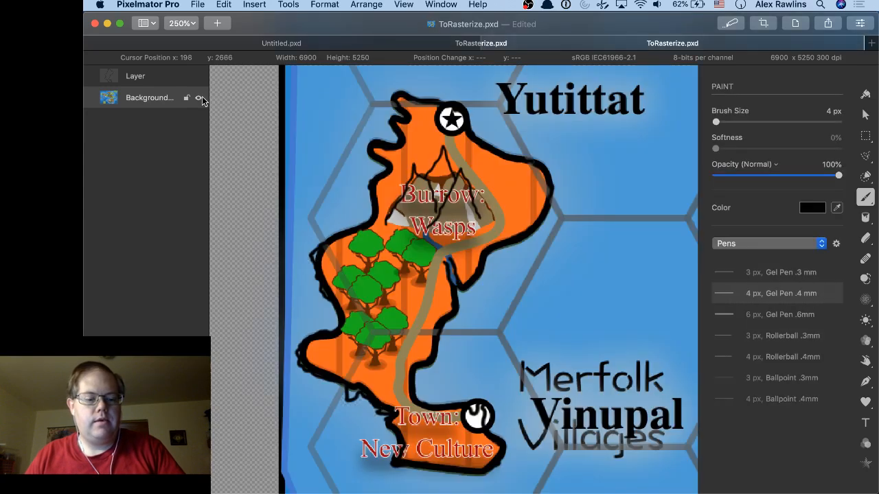
pyautogui.click(200, 99)
pyautogui.click(199, 99)
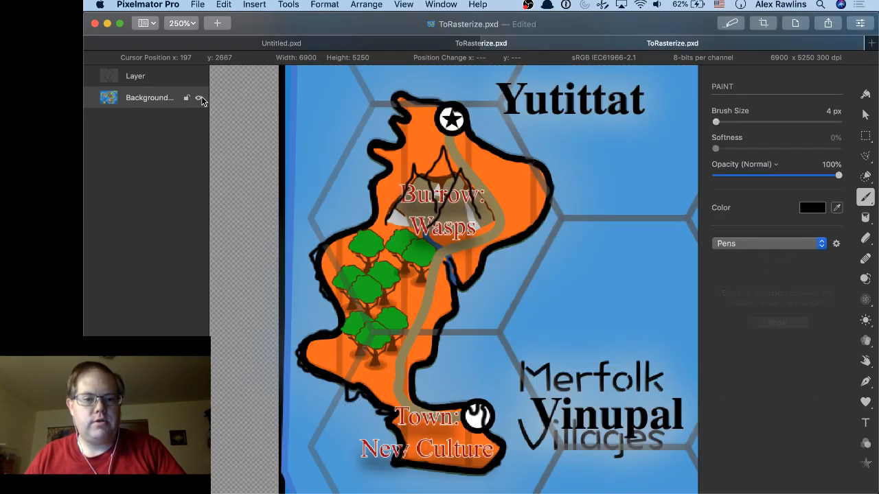
pyautogui.press('super+z')
pyautogui.press('super+z')
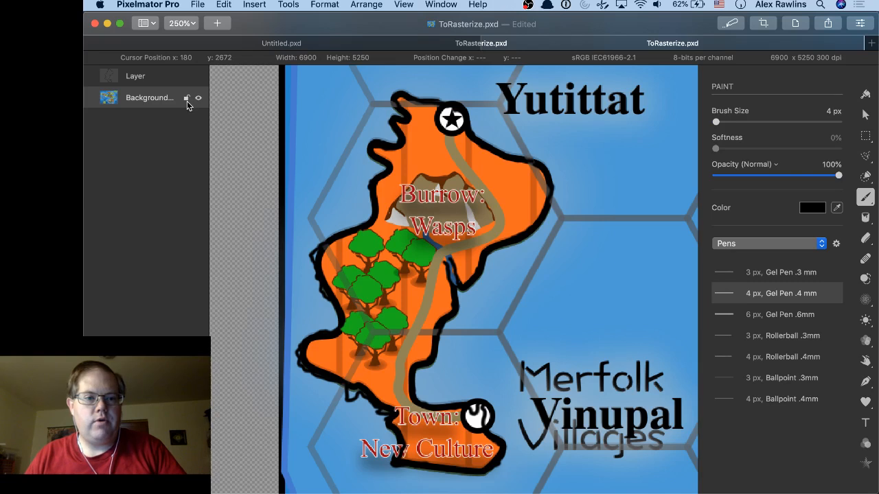
# Lock the background layer and the island outline layer, and rename the outline layer Coastlines.
pyautogui.click(187, 100)
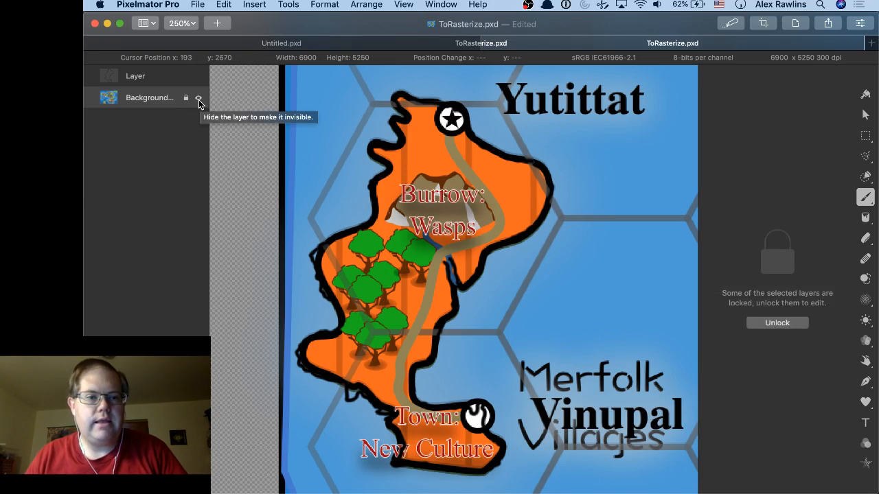
pyautogui.click(186, 80)
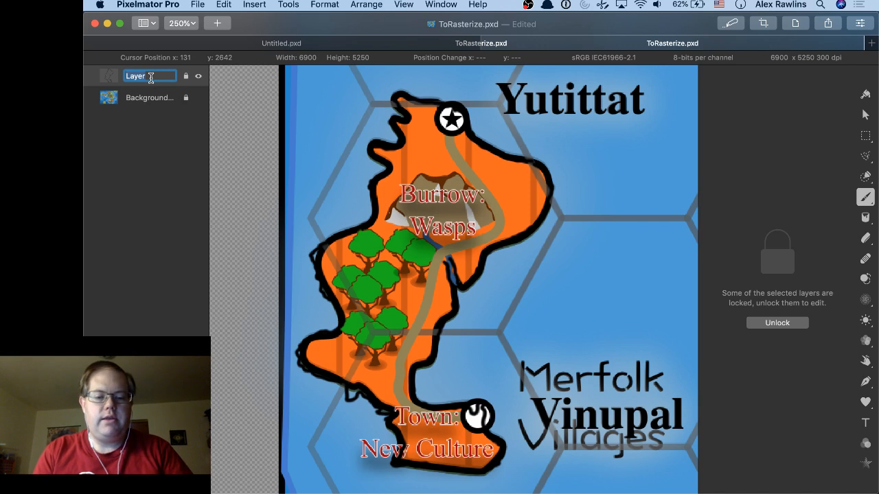
pyautogui.write('Co')
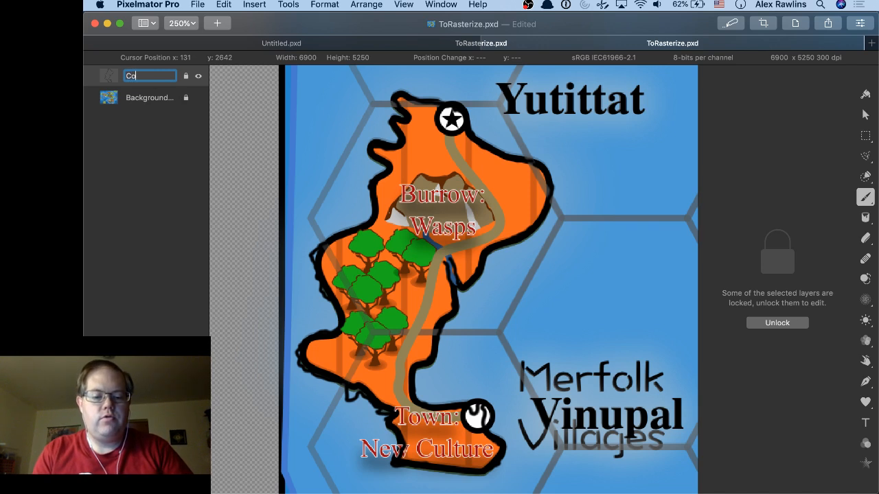
pyautogui.write('astlines')
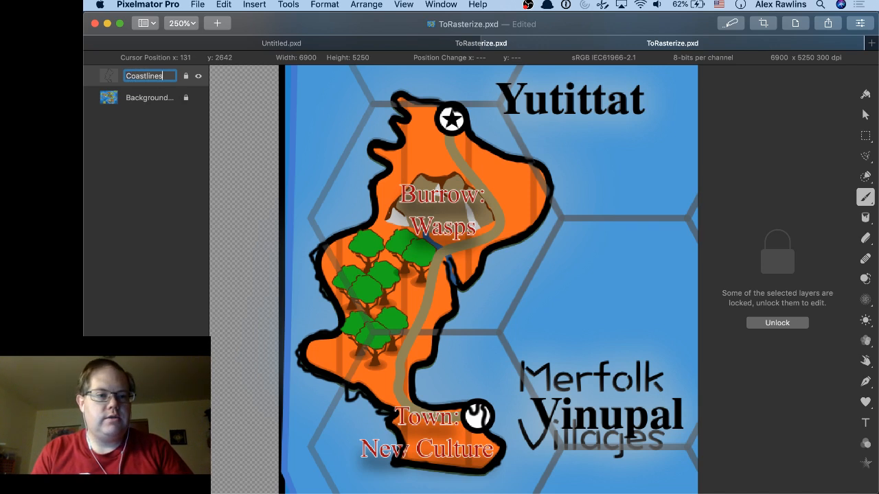
# Add four new empty layers and move the Coastlines layer directly above the background layer.
pyautogui.rightClick(143, 118)
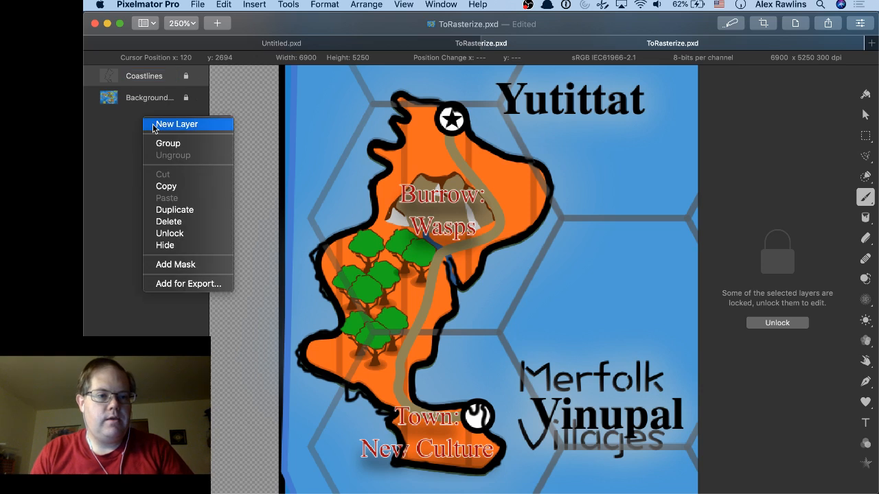
pyautogui.click(157, 126)
pyautogui.rightClick(157, 152)
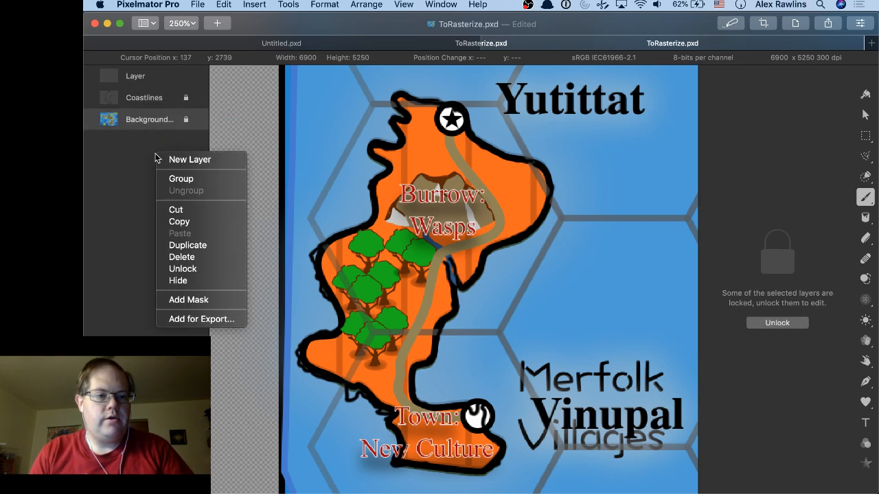
pyautogui.click(168, 165)
pyautogui.rightClick(169, 163)
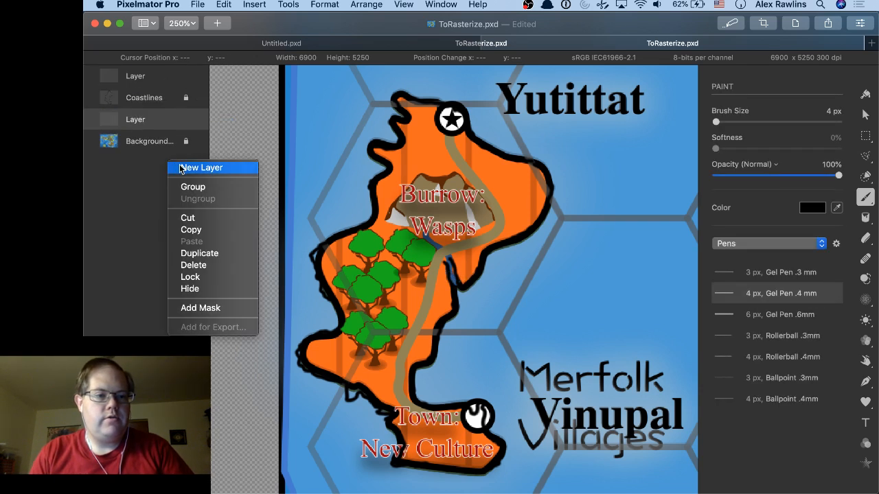
pyautogui.click(173, 168)
pyautogui.rightClick(161, 209)
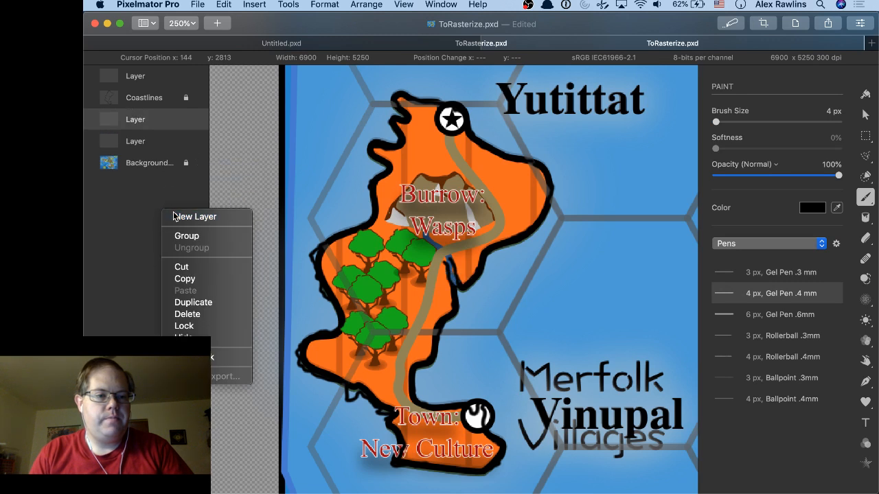
pyautogui.click(171, 216)
pyautogui.moveTo(138, 97); pyautogui.dragTo(136, 170)
# Rename the empty layer directly above Coastlines as Terrain.
pyautogui.doubleClick(138, 142)
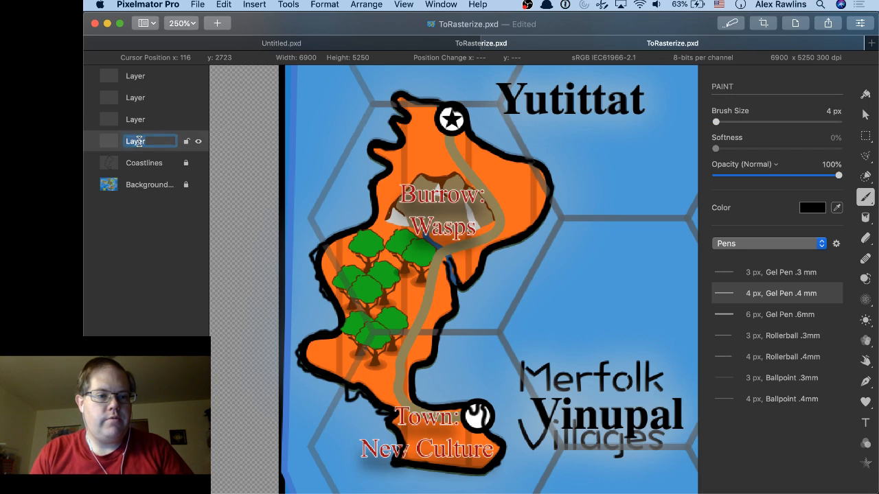
pyautogui.write('Terr')
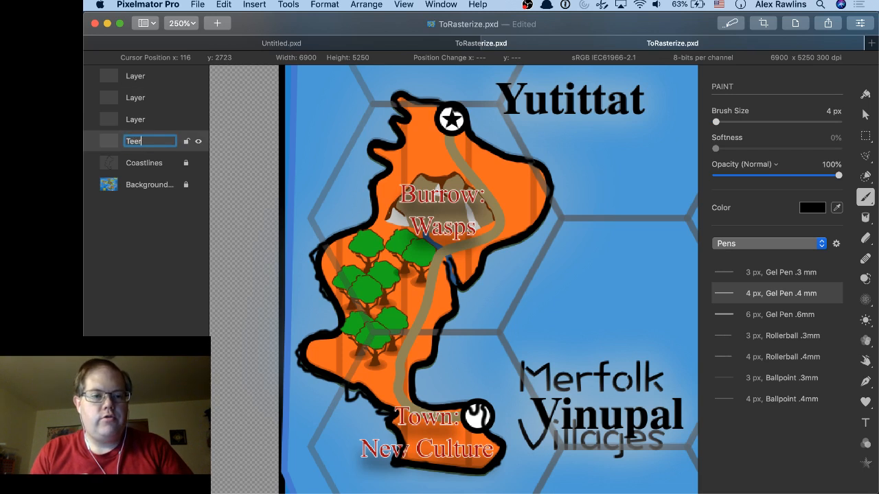
pyautogui.press('BackSpace')
pyautogui.press('BackSpace')
pyautogui.write('rrain')
# Rename the empty layer directly above Terrain as Forests.
pyautogui.doubleClick(134, 119)
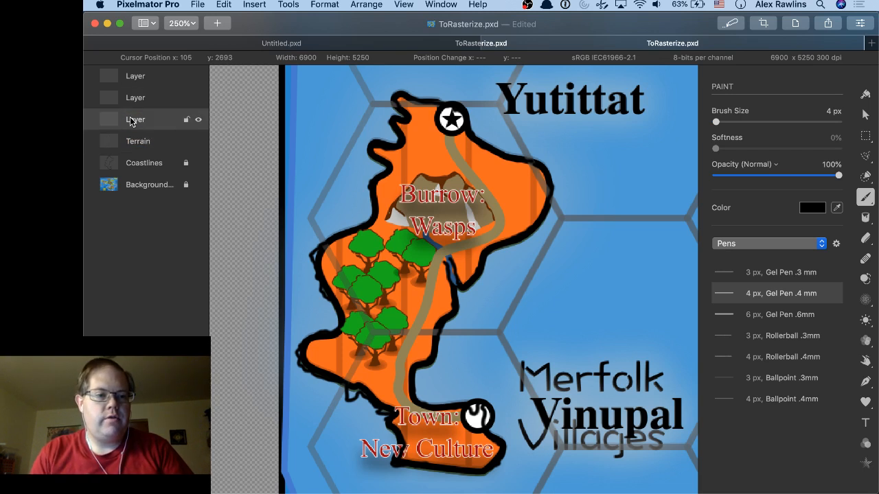
pyautogui.write('Forests')
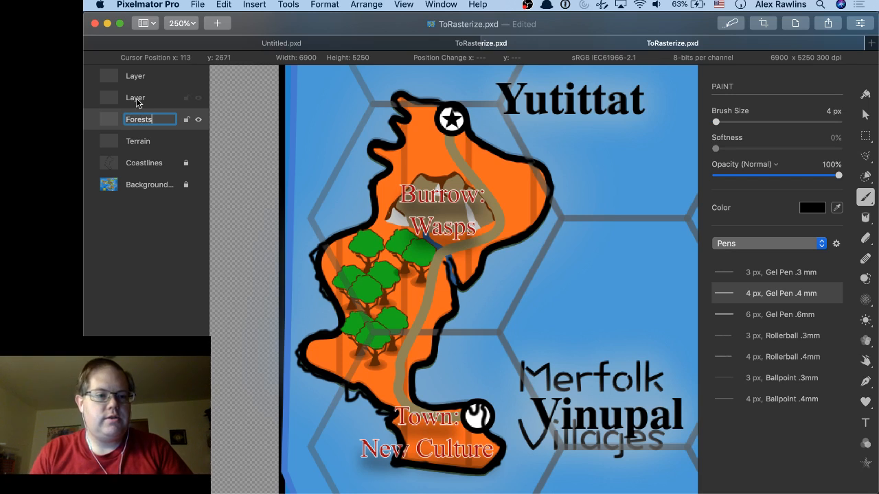
pyautogui.click(139, 152)
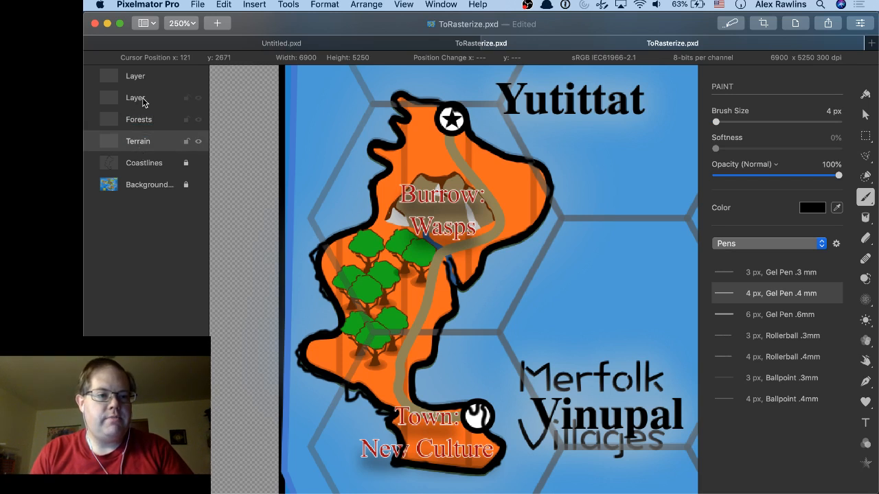
# Rename the empty layer directly above Forests as CitiesFeatures.
pyautogui.click(141, 97)
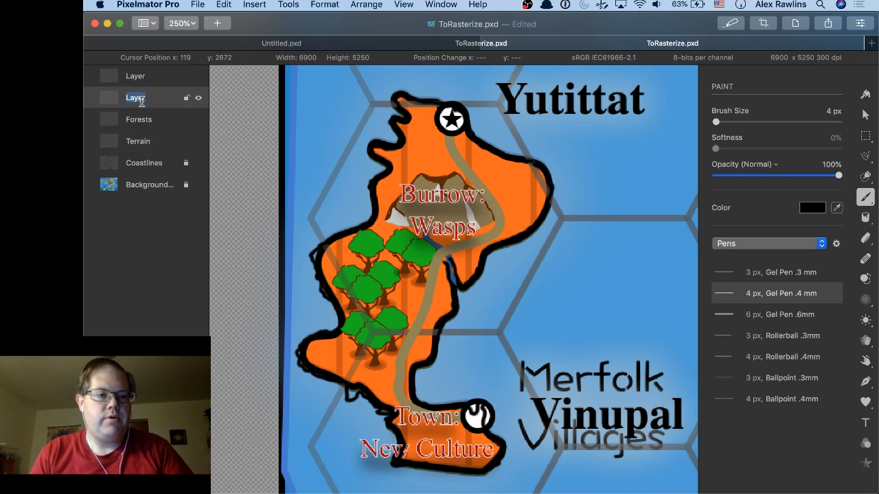
pyautogui.doubleClick(142, 101)
pyautogui.write('Cities')
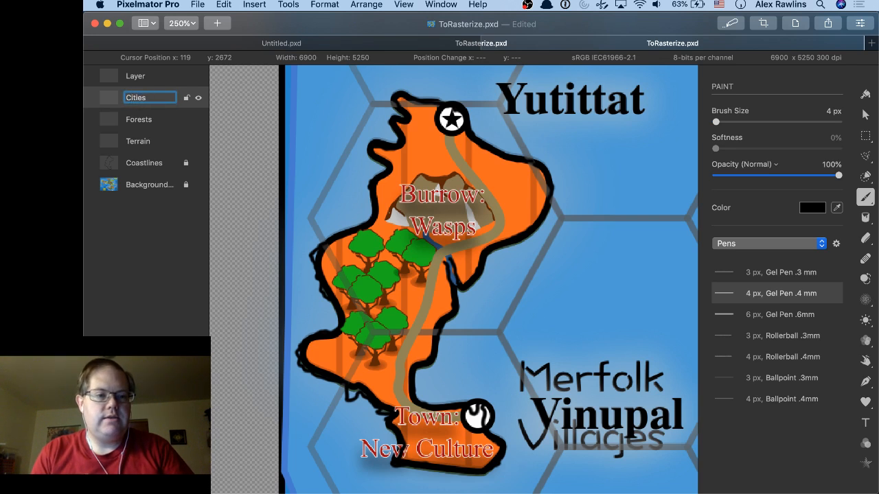
pyautogui.write('Features')
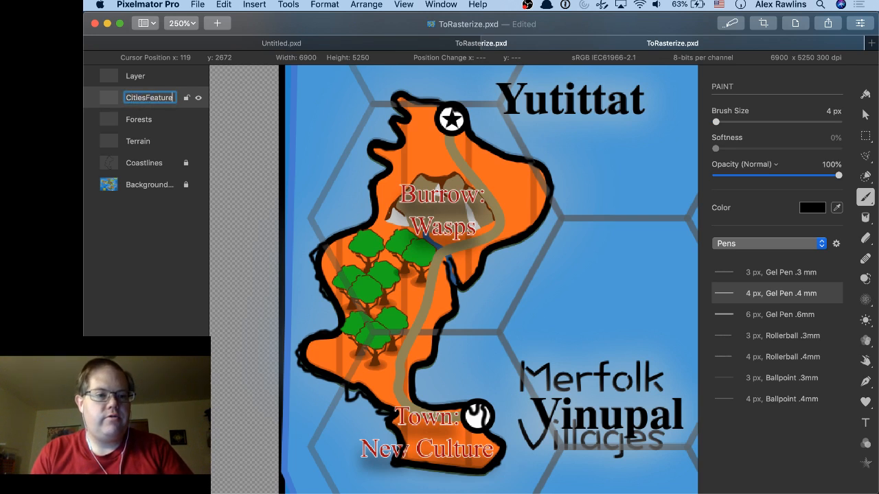
# Select the Coastlines layer and unlock it for painting.
pyautogui.click(138, 77)
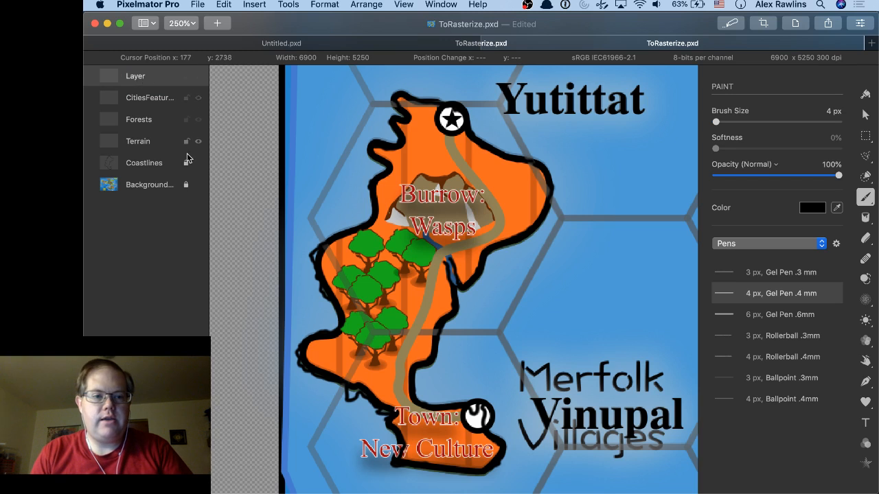
pyautogui.click(160, 166)
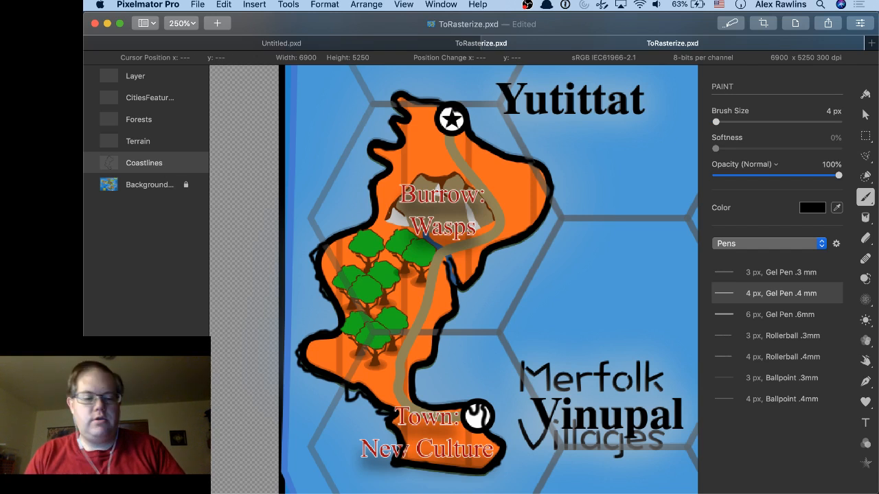
pyautogui.press('super+Tab')
pyautogui.press('super+Tab')
pyautogui.press('super+Tab')
pyautogui.press('super+Tab')
pyautogui.press('super+Tab')
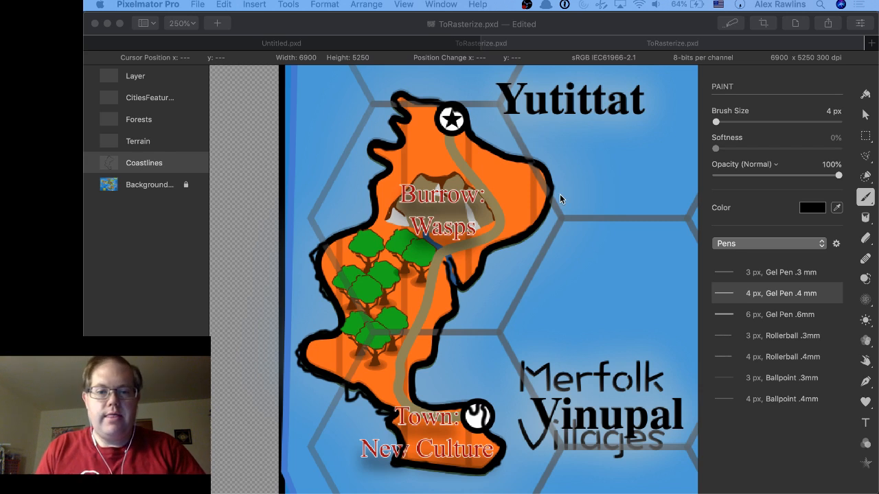
pyautogui.hscroll(5, 560, 196)
pyautogui.hscroll(-4, 559, 197)
pyautogui.scroll(3, 560, 197)
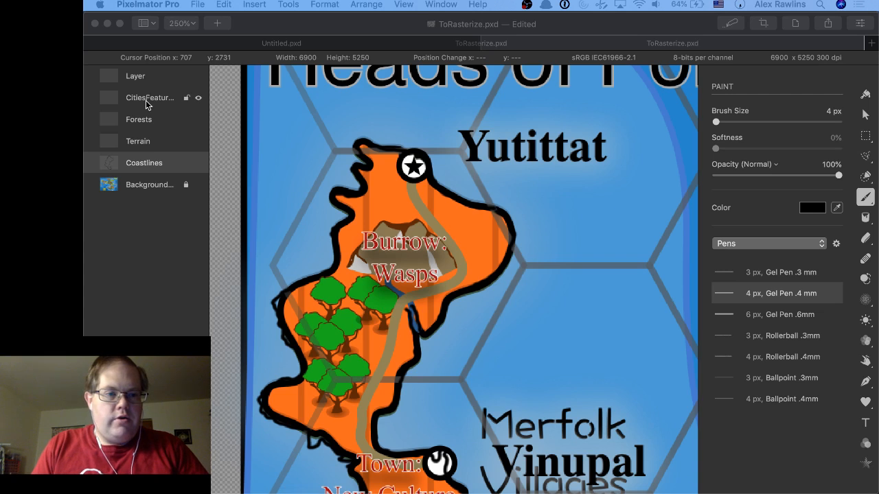
# Hide the locked original map layer so only the traced coastline shows, and select the Terrain layer.
pyautogui.click(125, 140)
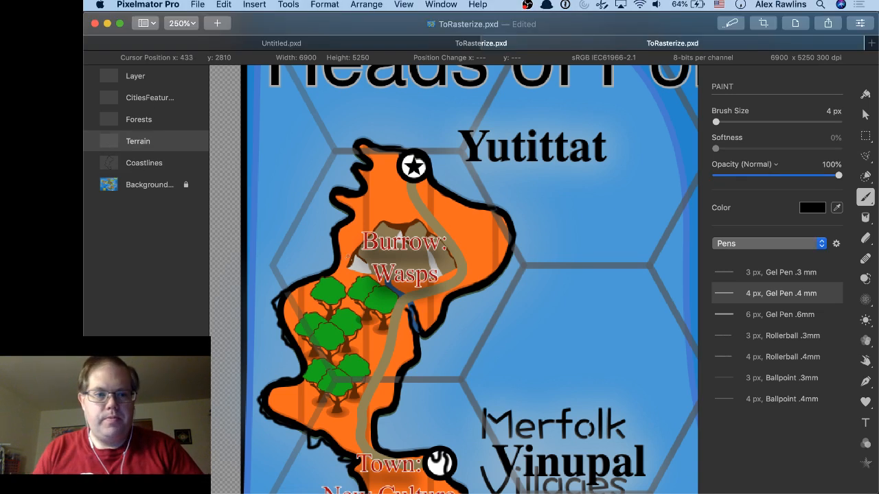
pyautogui.click(143, 186)
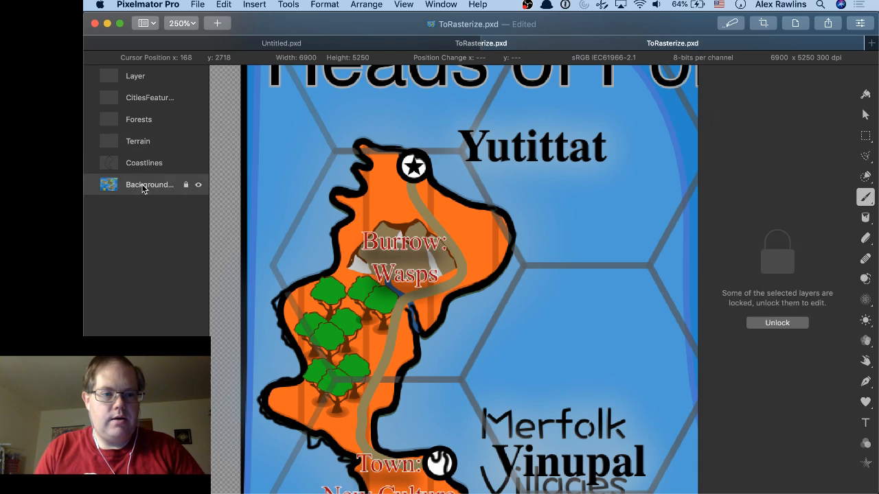
pyautogui.click(198, 185)
pyautogui.click(147, 140)
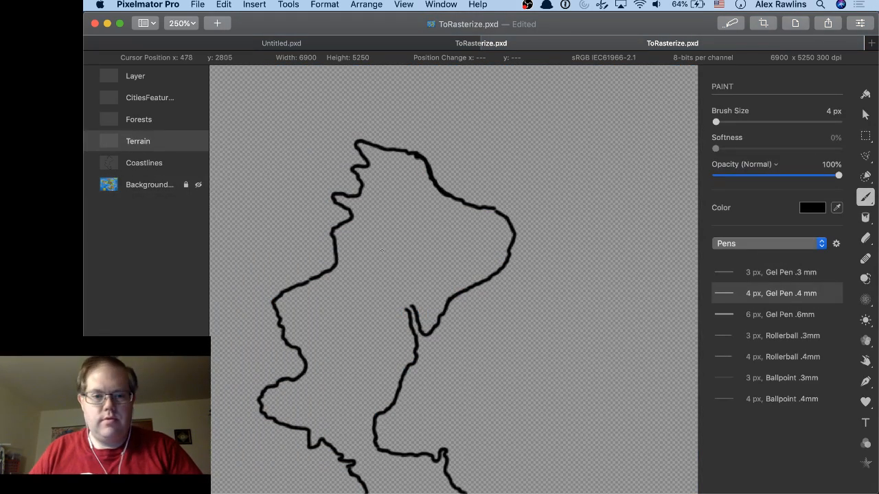
# Add a new layer named Background and move it to the very bottom of the layer stack.
pyautogui.rightClick(133, 221)
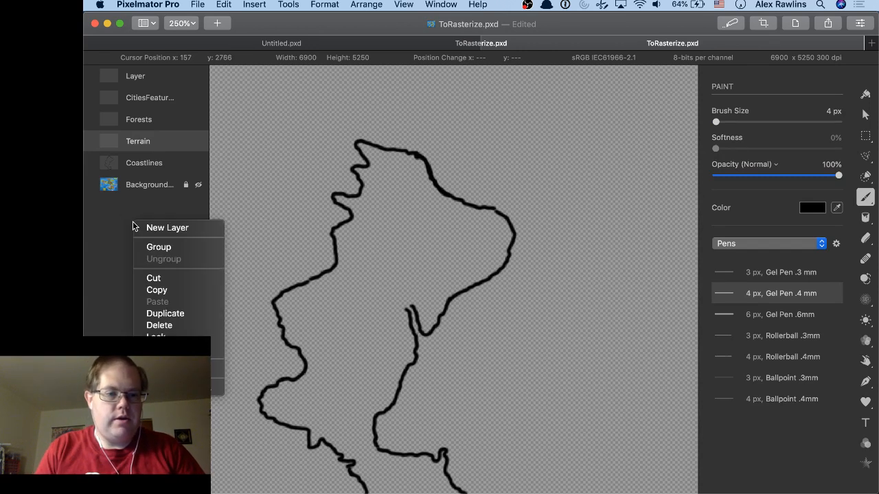
pyautogui.click(145, 229)
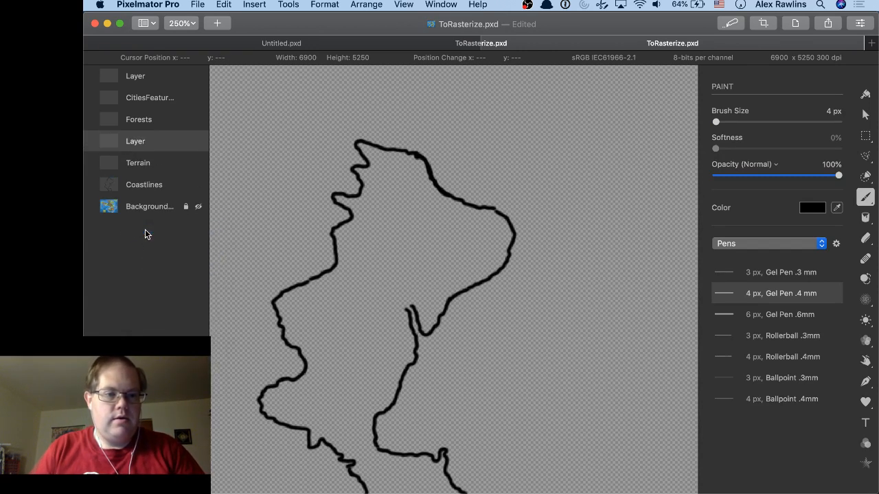
pyautogui.doubleClick(137, 142)
pyautogui.write('Back')
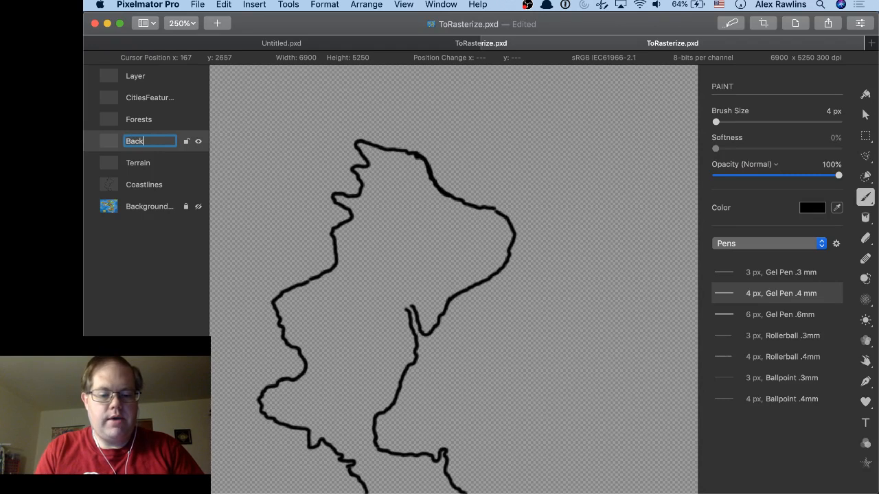
pyautogui.write('ground')
pyautogui.press('Return')
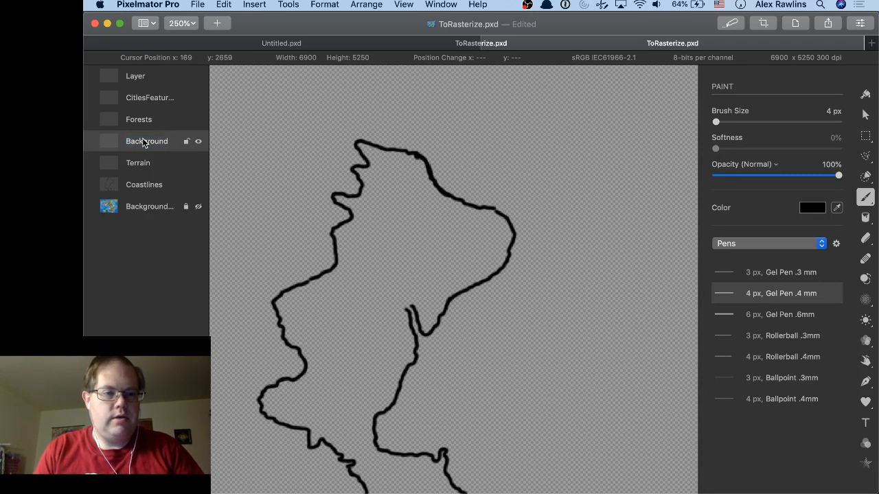
pyautogui.moveTo(143, 142); pyautogui.dragTo(145, 215)
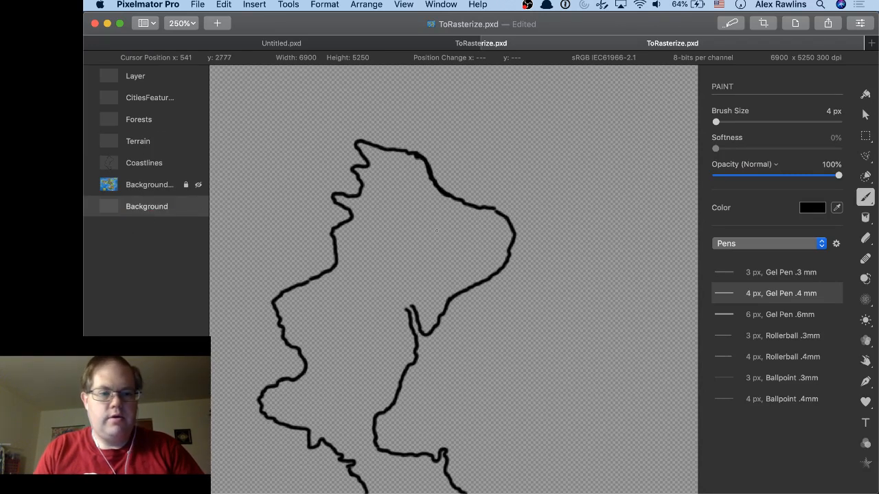
# Fill the Background layer with a light brown parchment colour, both outside and inside the island's coastline.
pyautogui.scroll(-10, 436, 230)
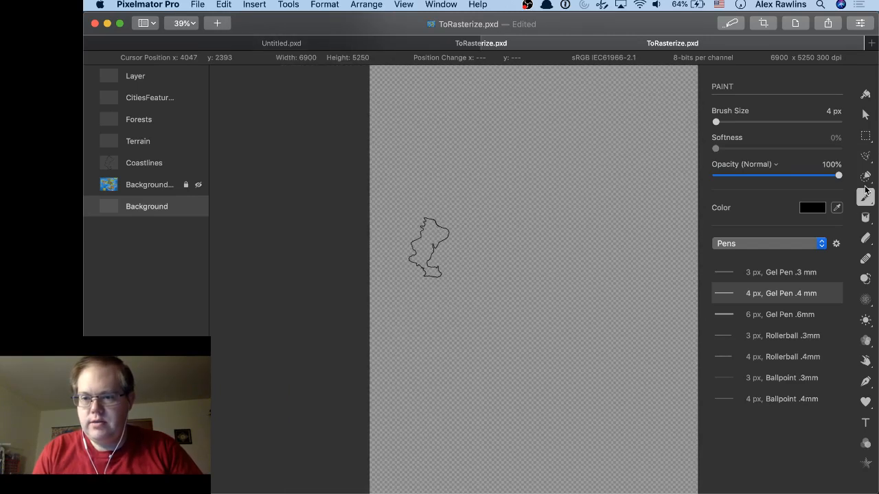
pyautogui.moveTo(868, 138)
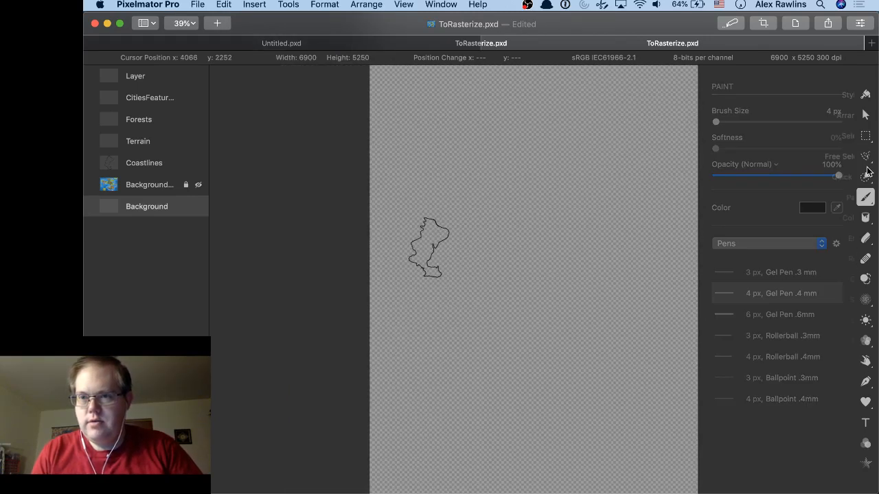
pyautogui.click(865, 218)
pyautogui.click(817, 237)
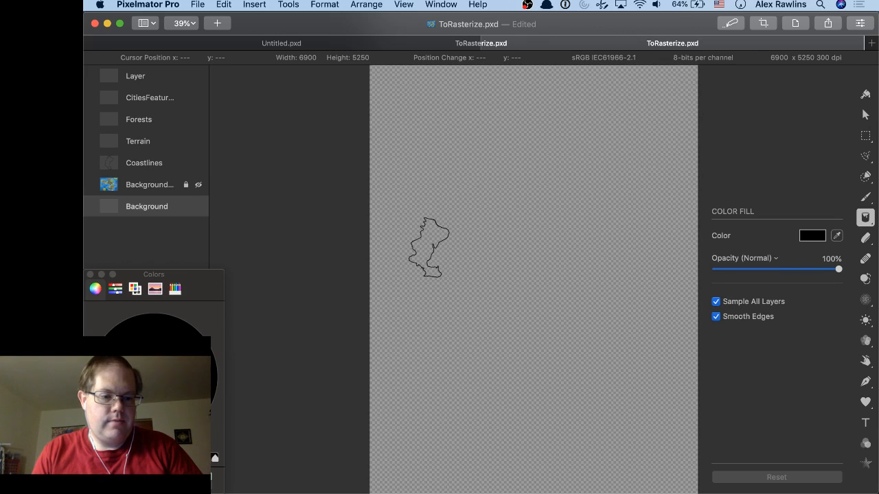
pyautogui.moveTo(192, 333); pyautogui.dragTo(172, 357)
pyautogui.moveTo(94, 456); pyautogui.dragTo(119, 456)
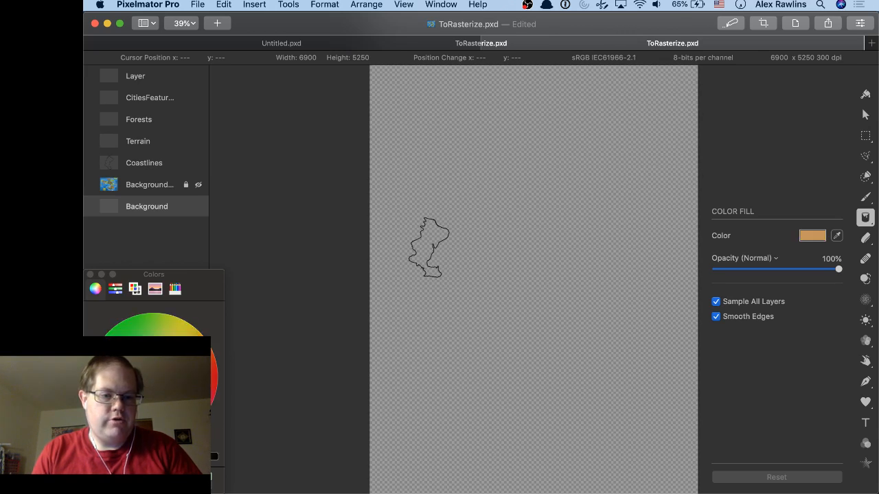
pyautogui.click(539, 175)
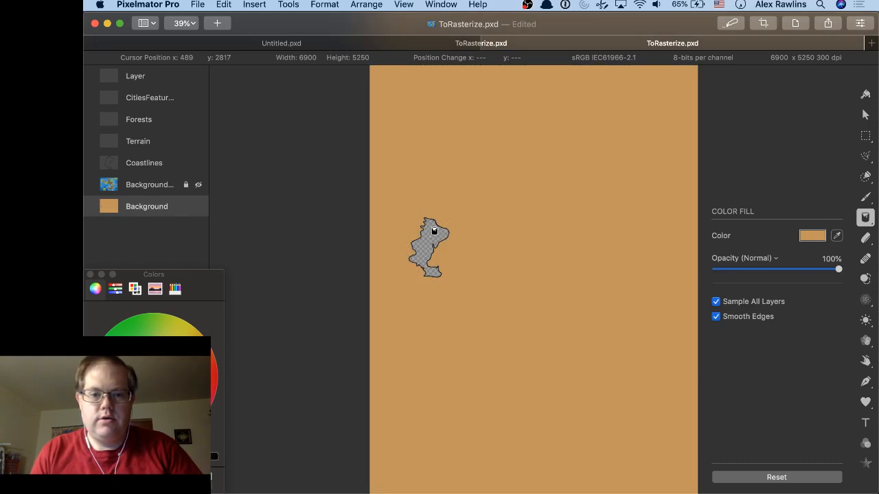
pyautogui.click(438, 227)
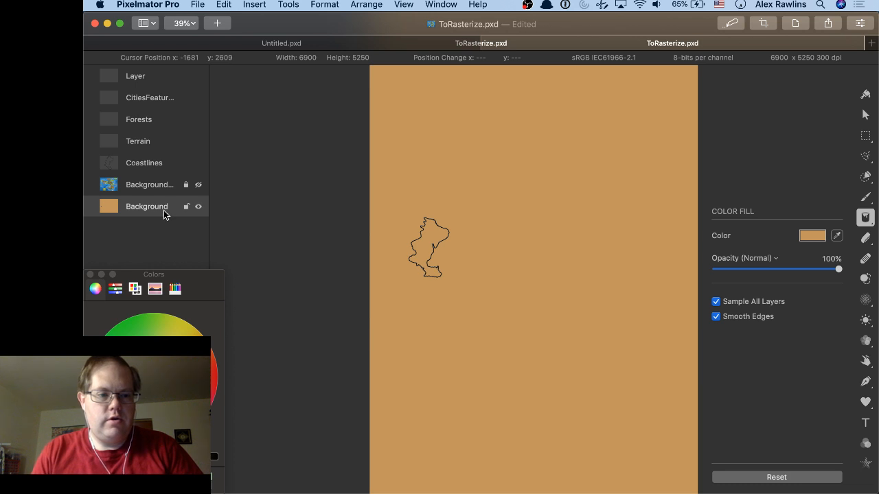
# Set the Background layer's brightness to 53% and contrast to -12%, and lock the layer.
pyautogui.rightClick(165, 207)
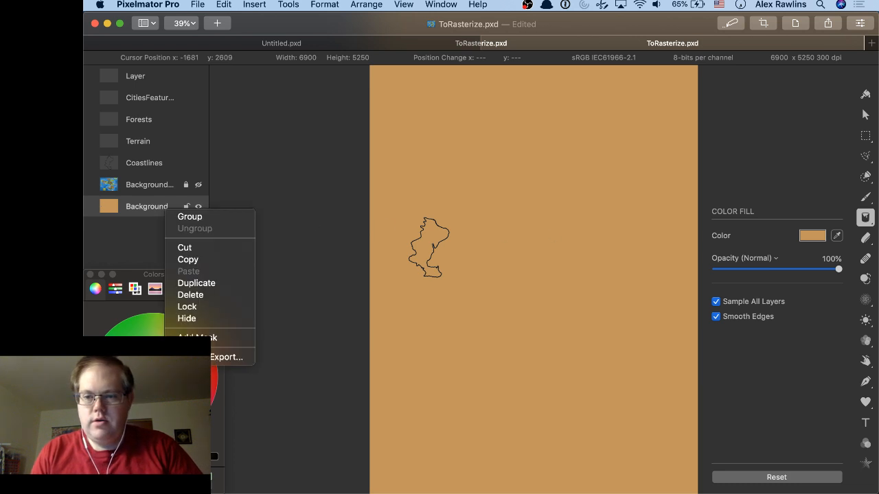
pyautogui.click(868, 449)
pyautogui.click(866, 445)
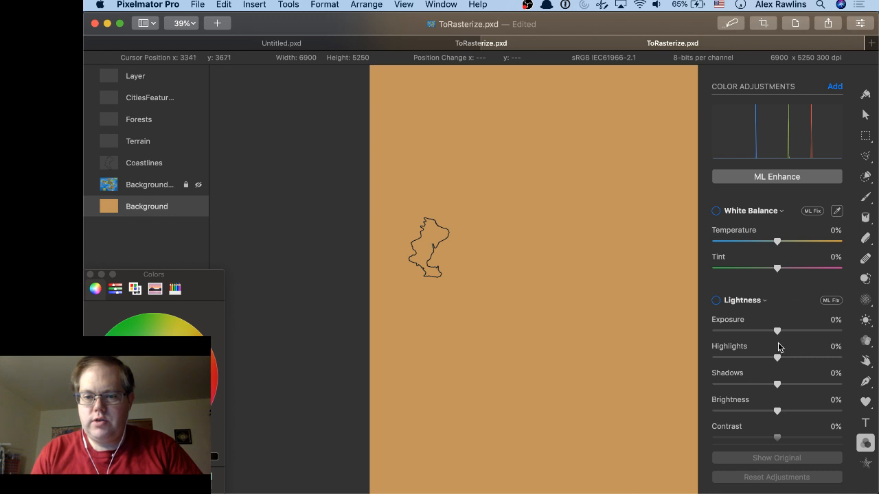
pyautogui.moveTo(774, 434); pyautogui.dragTo(809, 412)
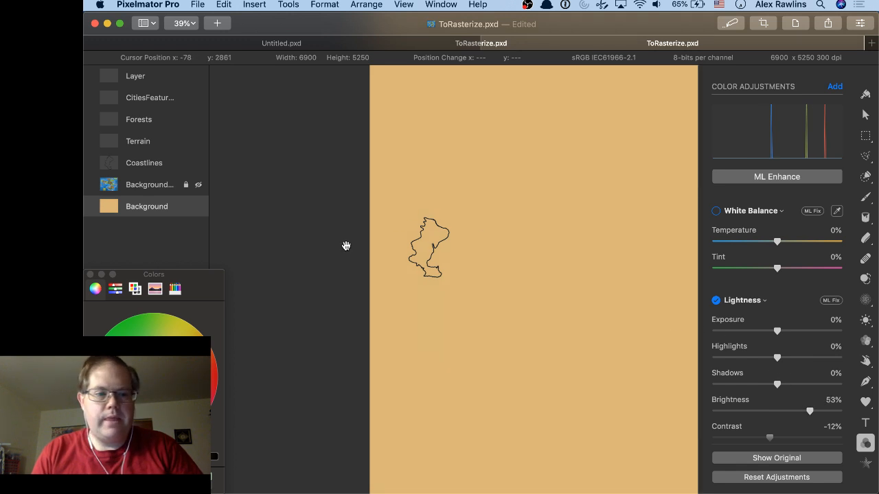
pyautogui.click(185, 207)
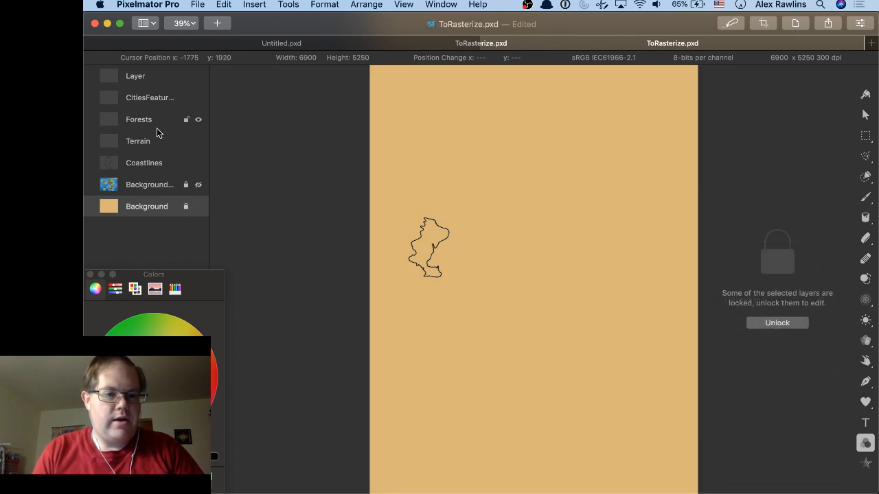
# Select the Terrain layer and activate the Paint tool with the 4 px Gel Pen .4 mm brush for the island.
pyautogui.click(135, 162)
pyautogui.click(143, 147)
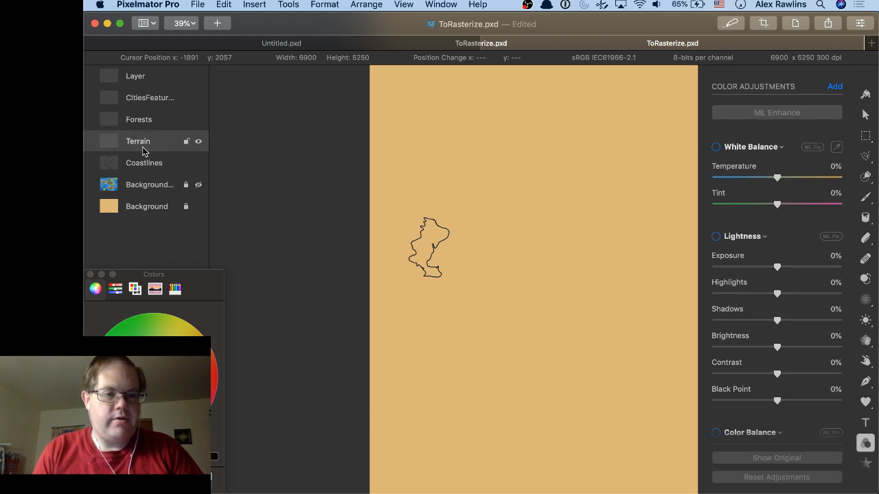
pyautogui.scroll(5, 408, 257)
pyautogui.scroll(3, 407, 256)
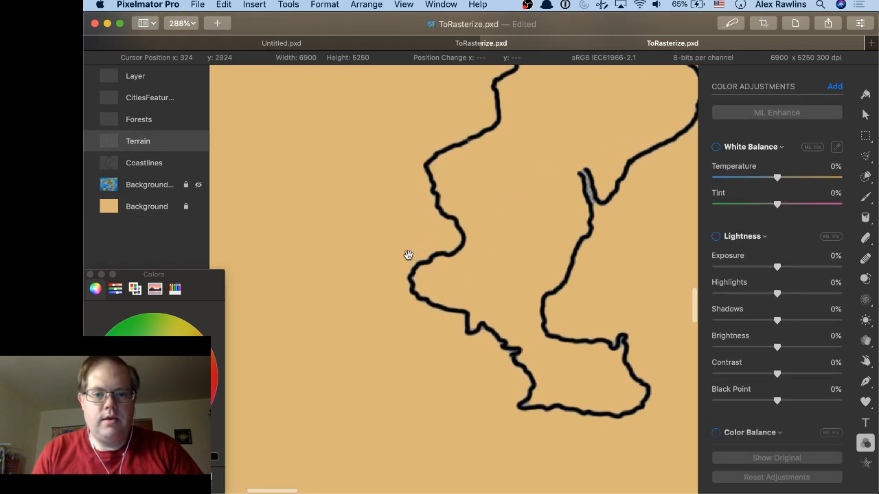
pyautogui.scroll(5, 408, 255)
pyautogui.hscroll(3, 408, 255)
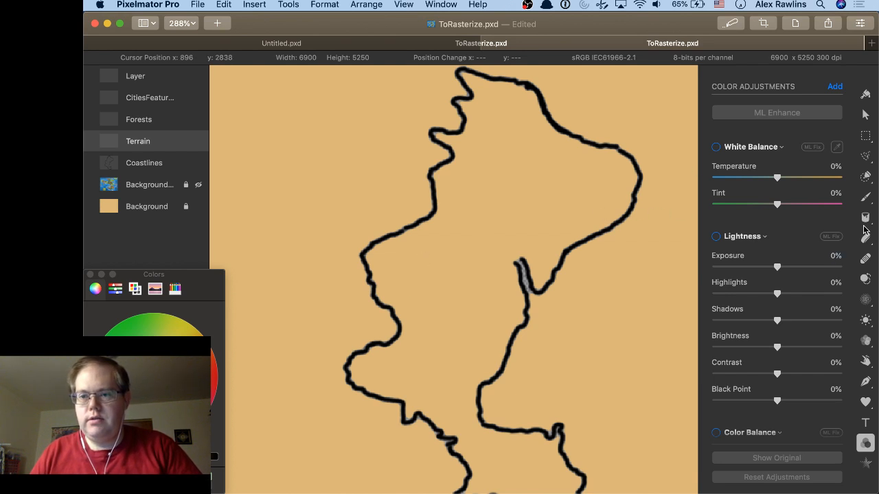
pyautogui.click(863, 201)
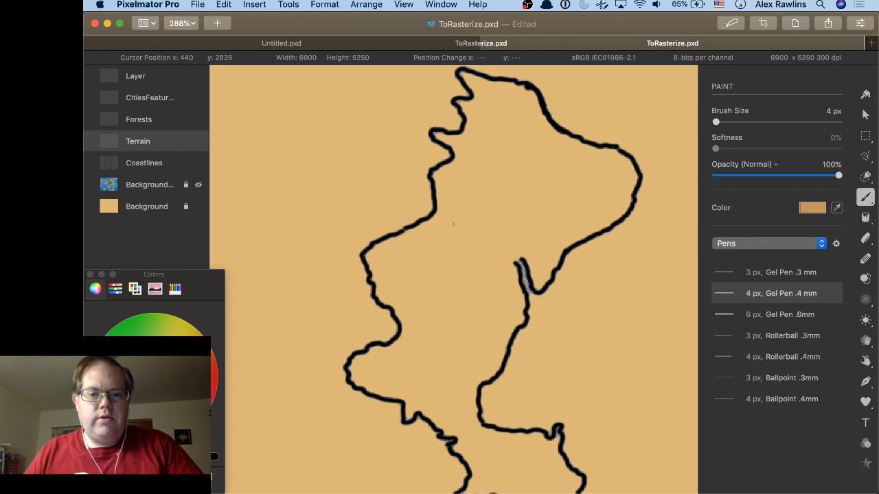
pyautogui.moveTo(471, 191); pyautogui.dragTo(473, 182)
pyautogui.rightClick(474, 182)
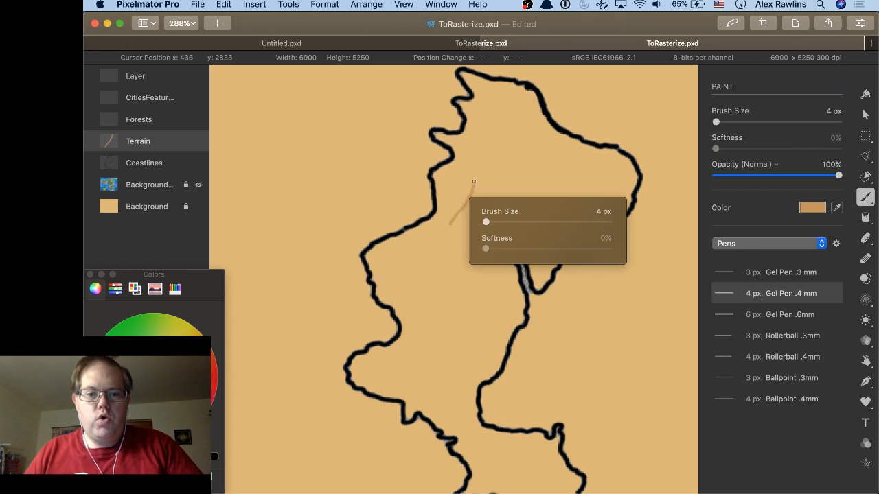
pyautogui.click(473, 181)
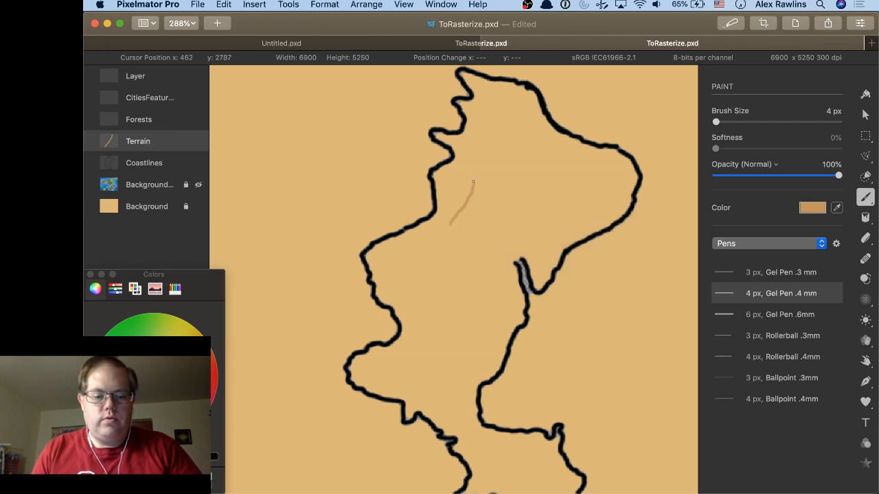
pyautogui.press('super+z')
pyautogui.press('super+z')
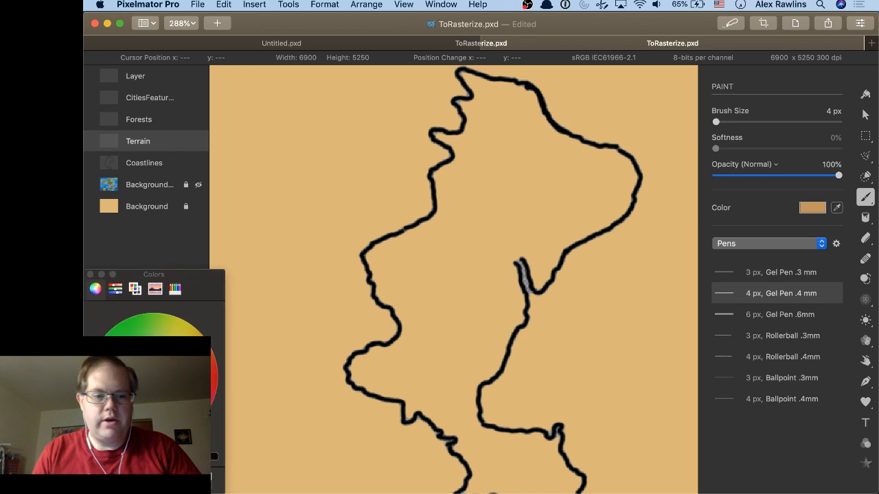
# Set the paint colour to near-black and draw three overlapping mountain peaks in the upper part of the island.
pyautogui.click(214, 458)
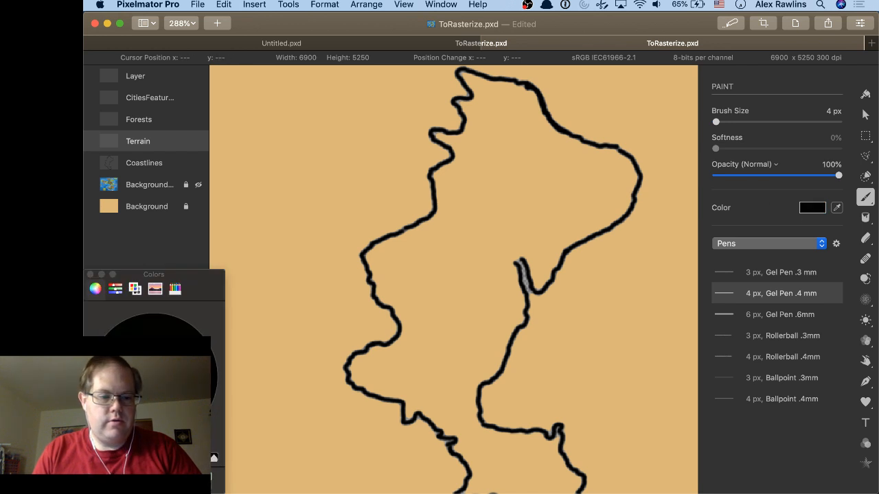
pyautogui.moveTo(214, 458); pyautogui.dragTo(211, 463)
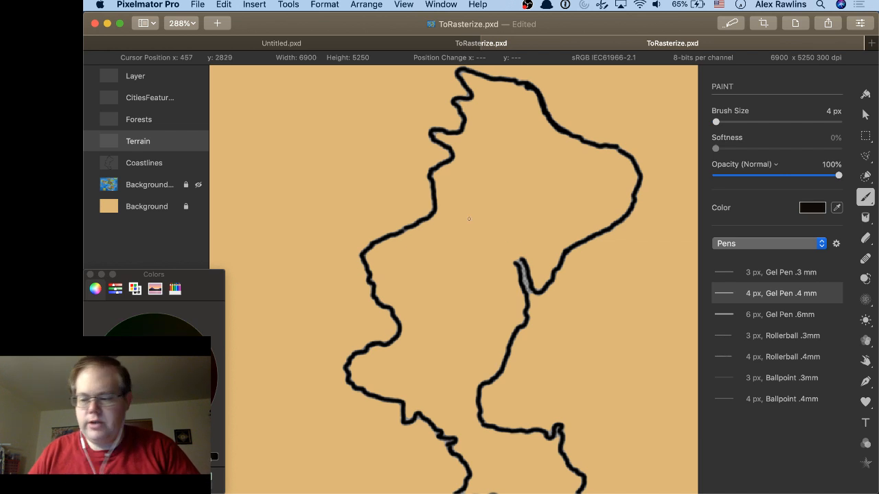
pyautogui.moveTo(453, 229); pyautogui.dragTo(472, 202)
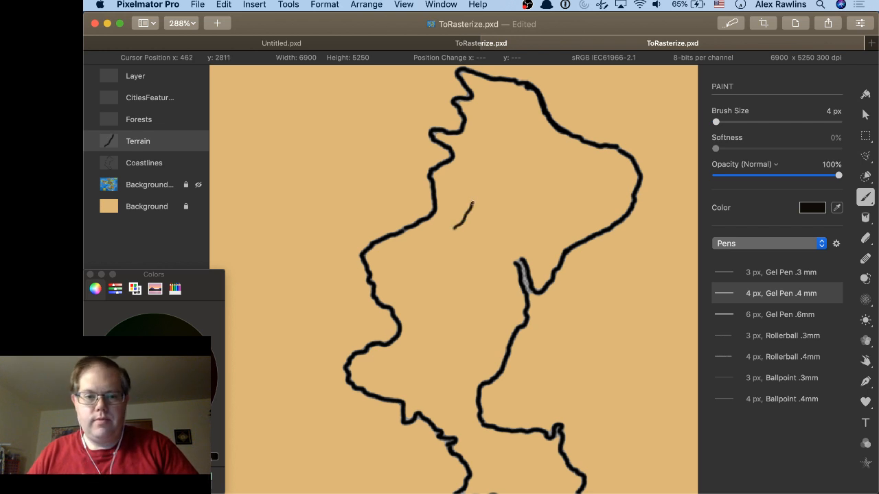
pyautogui.moveTo(472, 203)
pyautogui.mouseDown()
pyautogui.moveTo(478, 179)
pyautogui.moveTo(501, 227)
pyautogui.mouseUp()
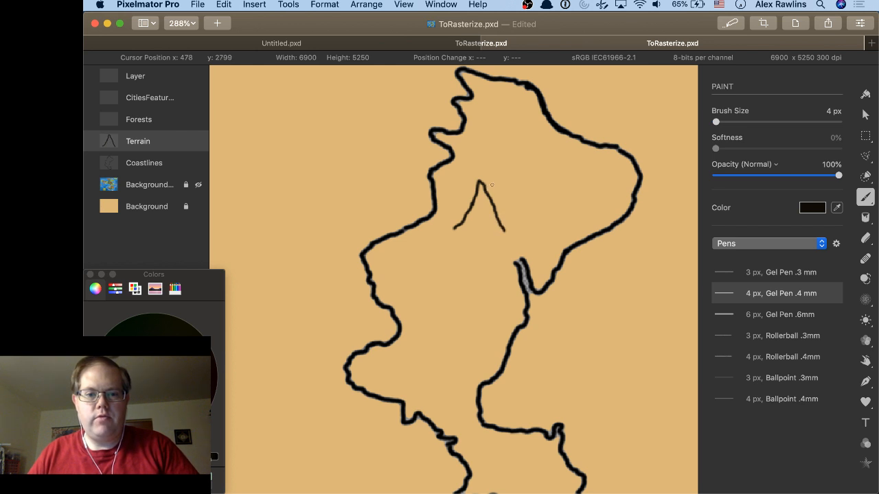
pyautogui.moveTo(492, 185)
pyautogui.mouseDown()
pyautogui.moveTo(502, 161)
pyautogui.moveTo(509, 166)
pyautogui.moveTo(526, 197)
pyautogui.moveTo(521, 207)
pyautogui.moveTo(538, 181)
pyautogui.moveTo(562, 227)
pyautogui.mouseUp()
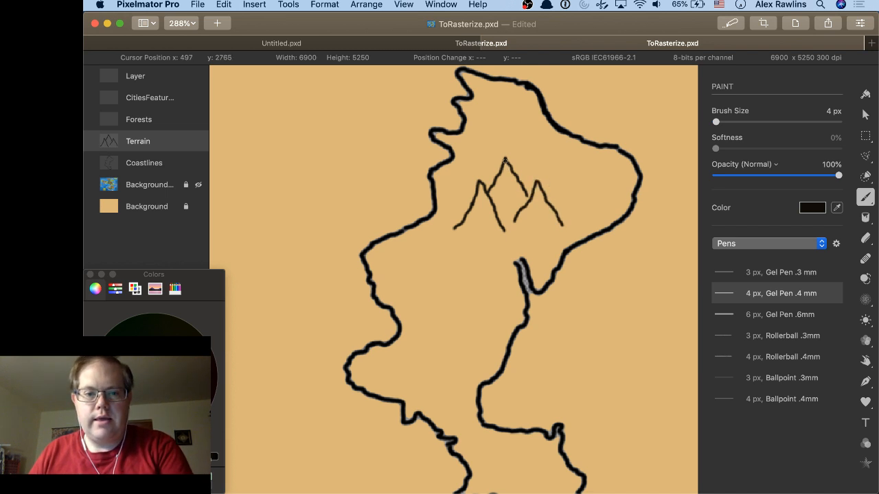
# Draw a jagged ridge line running down from the summit of each of the three mountains.
pyautogui.moveTo(506, 167)
pyautogui.mouseDown()
pyautogui.moveTo(501, 200)
pyautogui.moveTo(511, 214)
pyautogui.mouseUp()
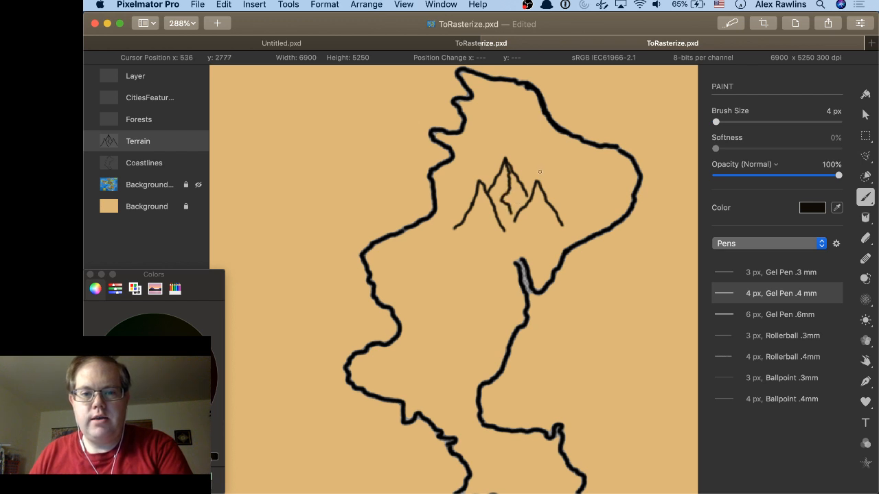
pyautogui.moveTo(537, 183)
pyautogui.mouseDown()
pyautogui.moveTo(550, 217)
pyautogui.moveTo(538, 231)
pyautogui.mouseUp()
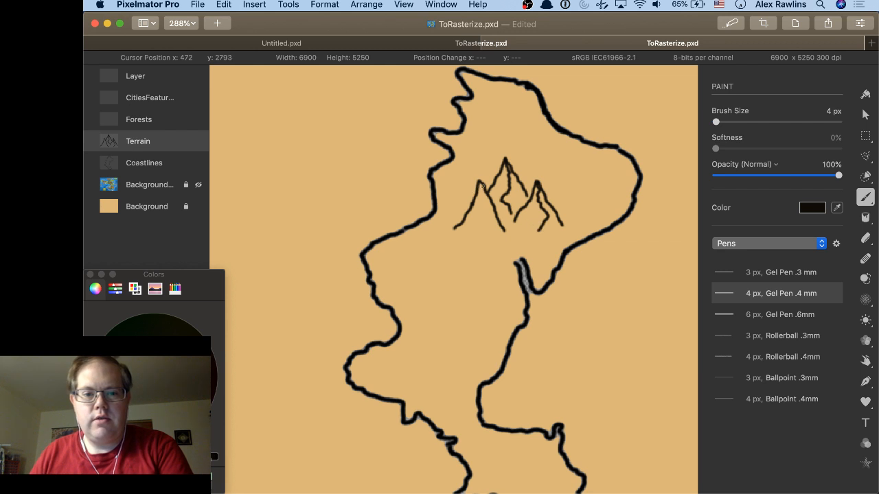
pyautogui.moveTo(482, 186); pyautogui.dragTo(478, 230)
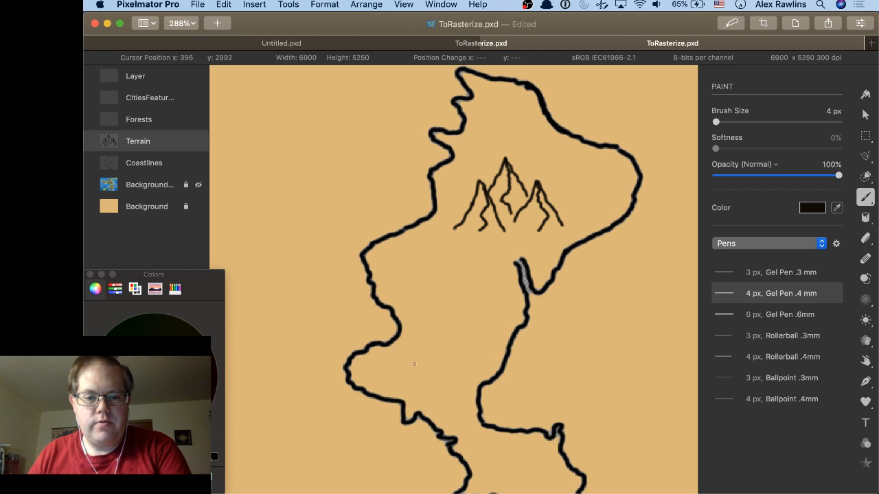
# Draw a front row of three trees with trunks and two leafy canopies behind them in the lower western part of the island.
pyautogui.moveTo(411, 354)
pyautogui.mouseDown()
pyautogui.moveTo(403, 376)
pyautogui.moveTo(420, 365)
pyautogui.moveTo(424, 374)
pyautogui.mouseUp()
pyautogui.moveTo(407, 343)
pyautogui.mouseDown()
pyautogui.moveTo(400, 341)
pyautogui.moveTo(404, 354)
pyautogui.moveTo(420, 357)
pyautogui.moveTo(425, 345)
pyautogui.moveTo(412, 342)
pyautogui.moveTo(433, 370)
pyautogui.moveTo(455, 369)
pyautogui.mouseUp()
pyautogui.moveTo(435, 339)
pyautogui.mouseDown()
pyautogui.moveTo(427, 353)
pyautogui.moveTo(455, 350)
pyautogui.moveTo(439, 337)
pyautogui.mouseUp()
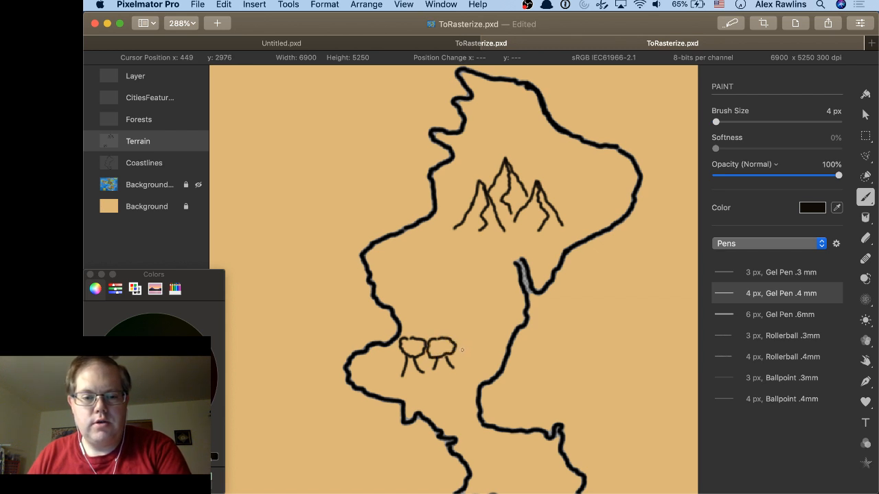
pyautogui.moveTo(463, 345)
pyautogui.mouseDown()
pyautogui.moveTo(458, 361)
pyautogui.moveTo(480, 357)
pyautogui.mouseUp()
pyautogui.moveTo(461, 327)
pyautogui.mouseDown()
pyautogui.moveTo(458, 345)
pyautogui.moveTo(477, 347)
pyautogui.moveTo(484, 331)
pyautogui.moveTo(471, 323)
pyautogui.moveTo(406, 328)
pyautogui.moveTo(433, 320)
pyautogui.moveTo(435, 335)
pyautogui.moveTo(455, 315)
pyautogui.moveTo(464, 322)
pyautogui.mouseUp()
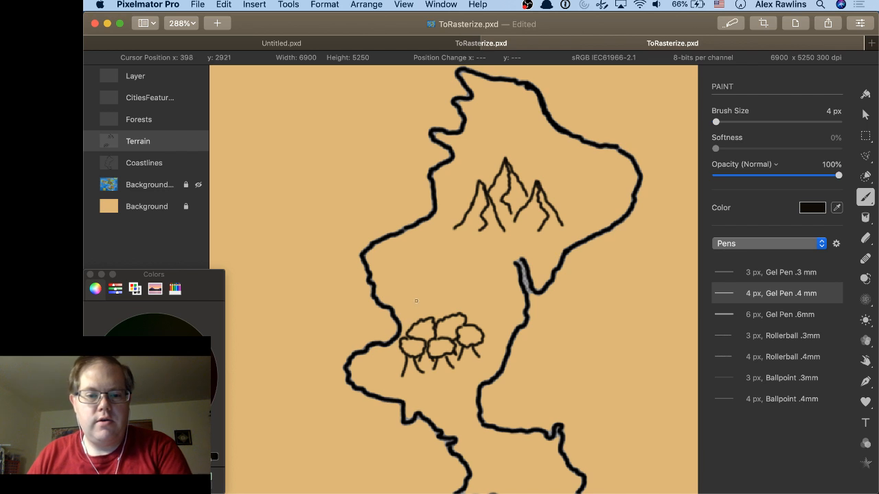
# Extend the forest northward with further rows of overlapping rounded tree canopies behind the existing ones.
pyautogui.moveTo(414, 302)
pyautogui.mouseDown()
pyautogui.moveTo(410, 322)
pyautogui.moveTo(431, 307)
pyautogui.moveTo(427, 316)
pyautogui.moveTo(440, 294)
pyautogui.moveTo(456, 298)
pyautogui.moveTo(454, 313)
pyautogui.moveTo(477, 312)
pyautogui.moveTo(471, 323)
pyautogui.mouseUp()
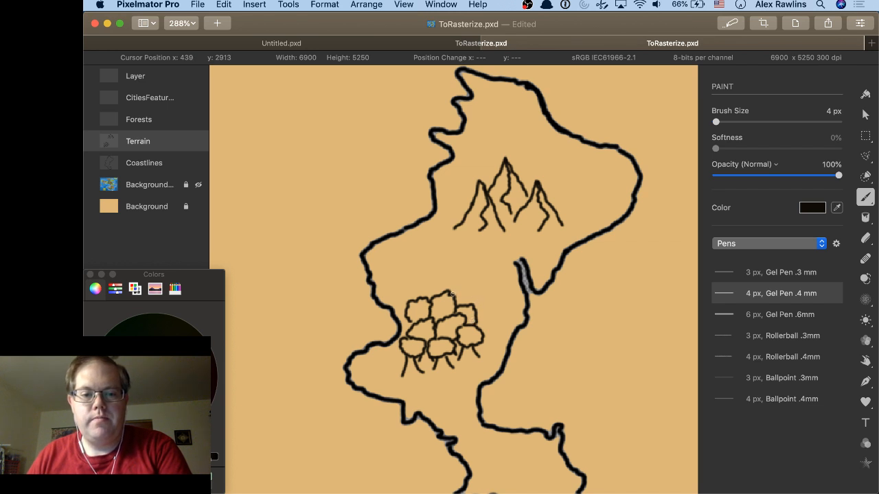
pyautogui.moveTo(453, 294)
pyautogui.mouseDown()
pyautogui.moveTo(470, 287)
pyautogui.moveTo(472, 297)
pyautogui.mouseUp()
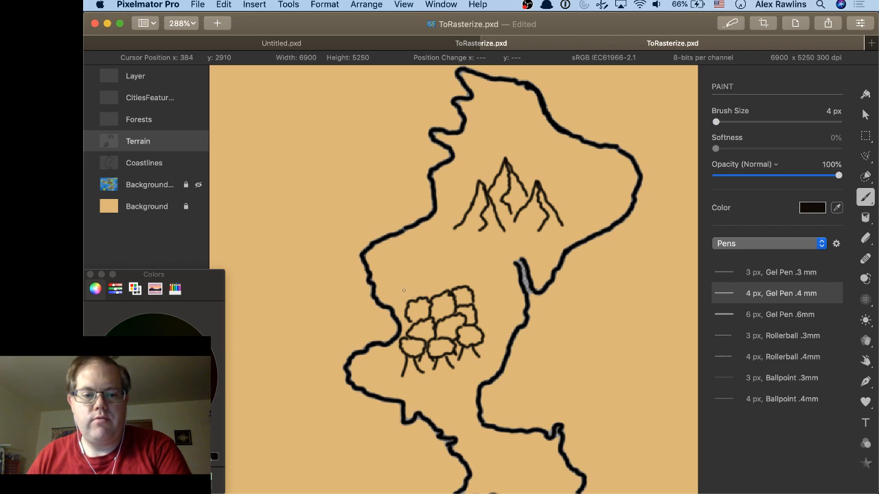
pyautogui.moveTo(405, 278); pyautogui.dragTo(401, 305)
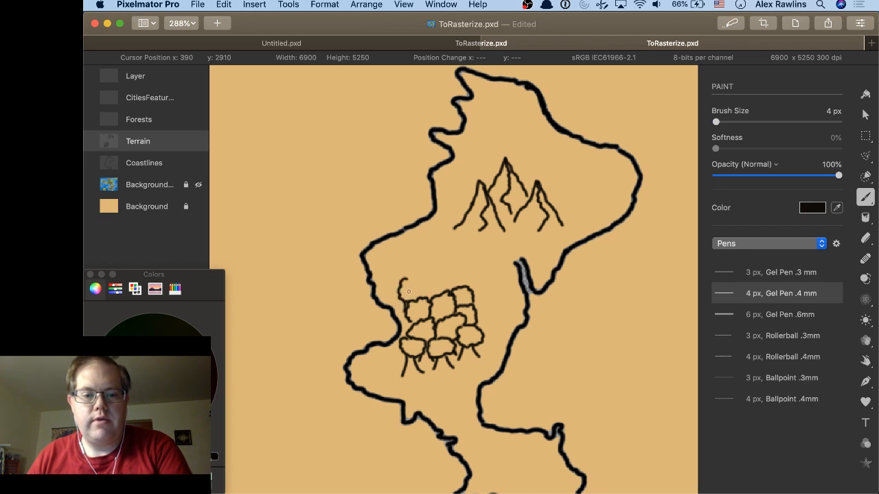
pyautogui.moveTo(413, 279); pyautogui.dragTo(420, 300)
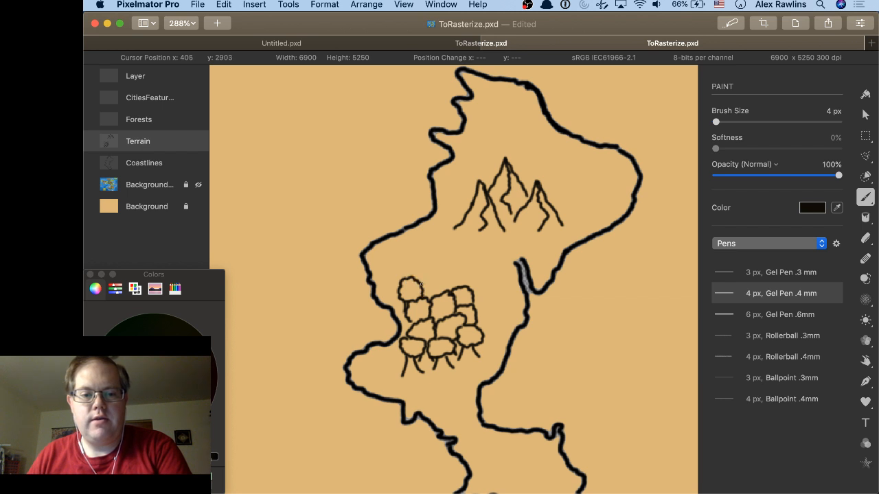
pyautogui.moveTo(424, 258)
pyautogui.mouseDown()
pyautogui.moveTo(416, 280)
pyautogui.moveTo(429, 265)
pyautogui.moveTo(432, 283)
pyautogui.mouseUp()
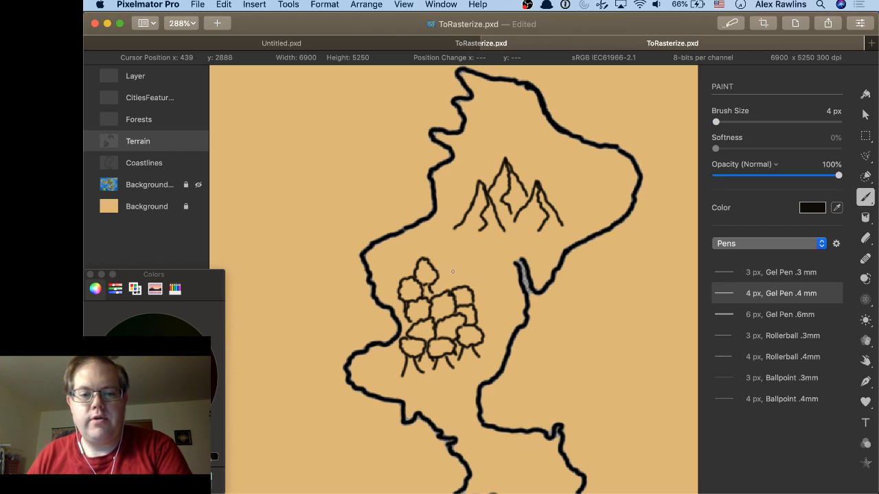
pyautogui.moveTo(451, 271)
pyautogui.mouseDown()
pyautogui.moveTo(443, 288)
pyautogui.moveTo(464, 280)
pyautogui.mouseUp()
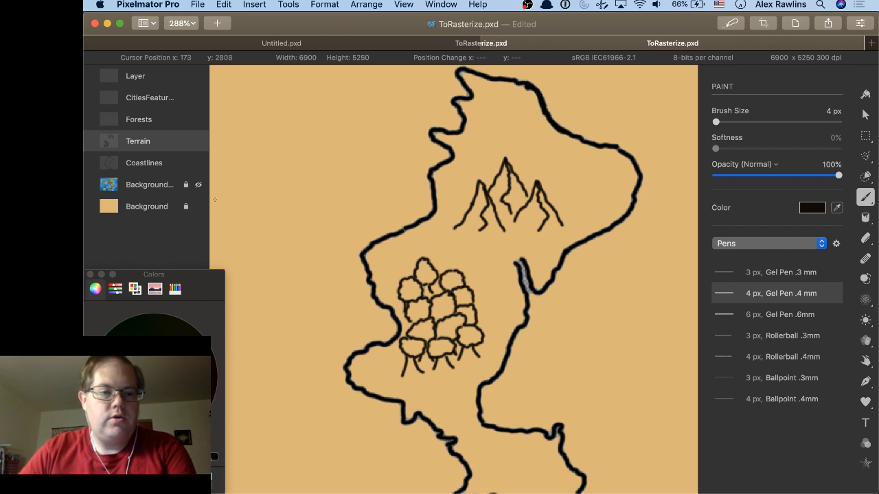
# Compare the forest with the reference map, and fill its upper end with smaller overlapping canopies up to the foot of the mountains.
pyautogui.click(196, 185)
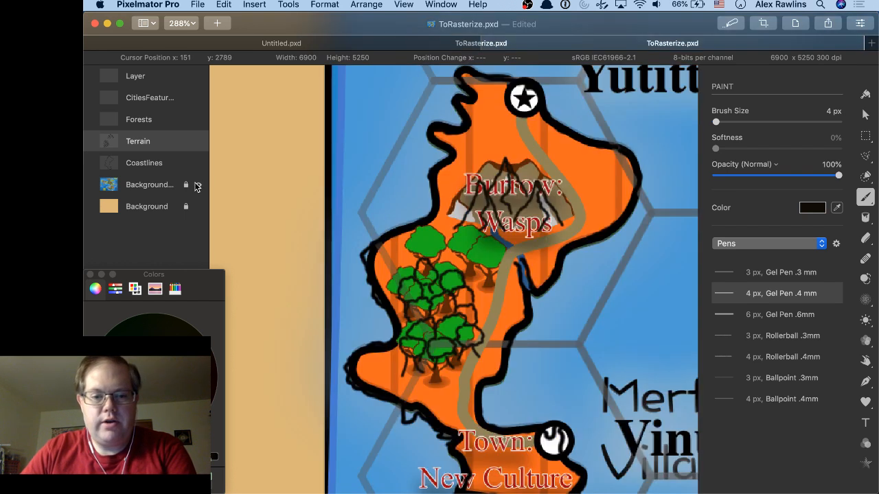
pyautogui.click(196, 185)
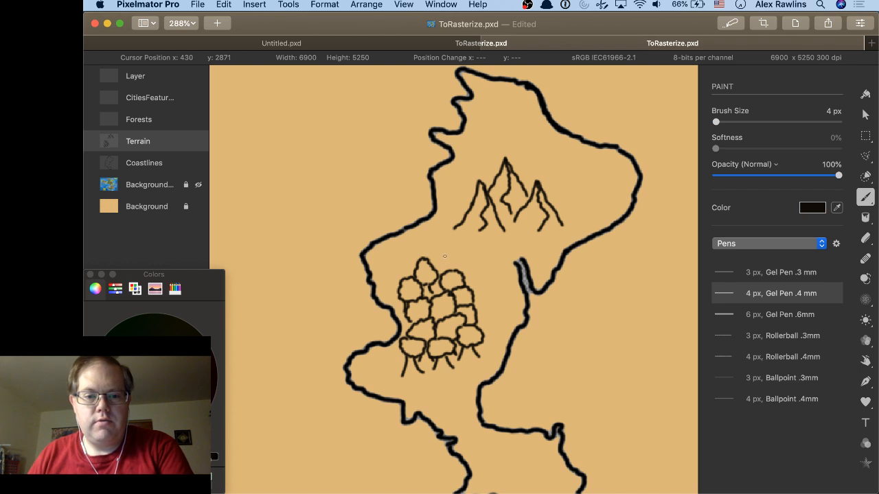
pyautogui.moveTo(444, 258); pyautogui.dragTo(432, 267)
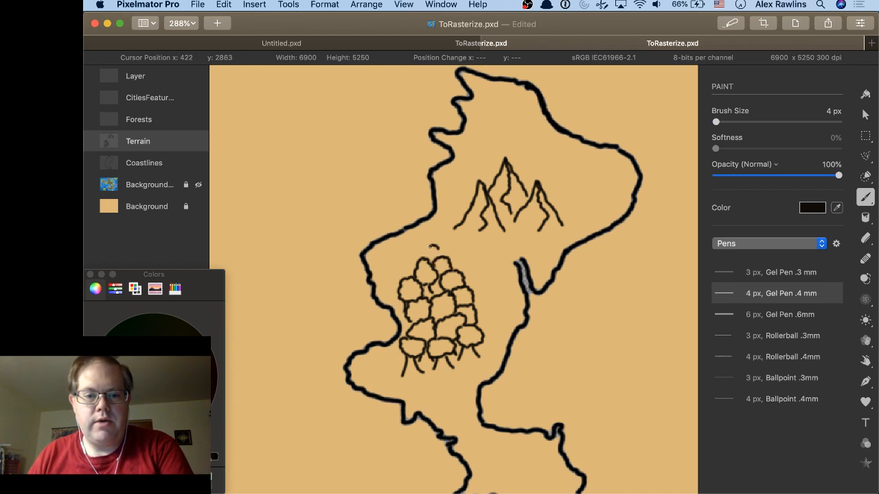
pyautogui.moveTo(431, 246)
pyautogui.mouseDown()
pyautogui.moveTo(425, 254)
pyautogui.moveTo(447, 257)
pyautogui.mouseUp()
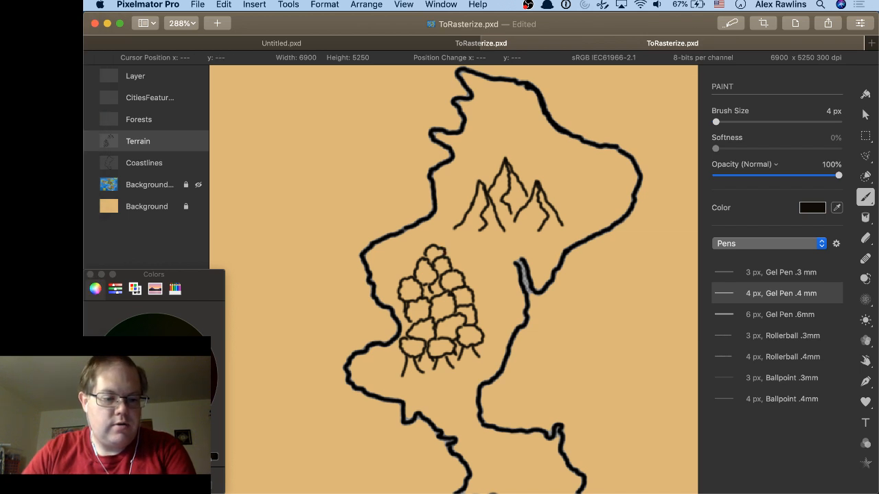
pyautogui.click(207, 414)
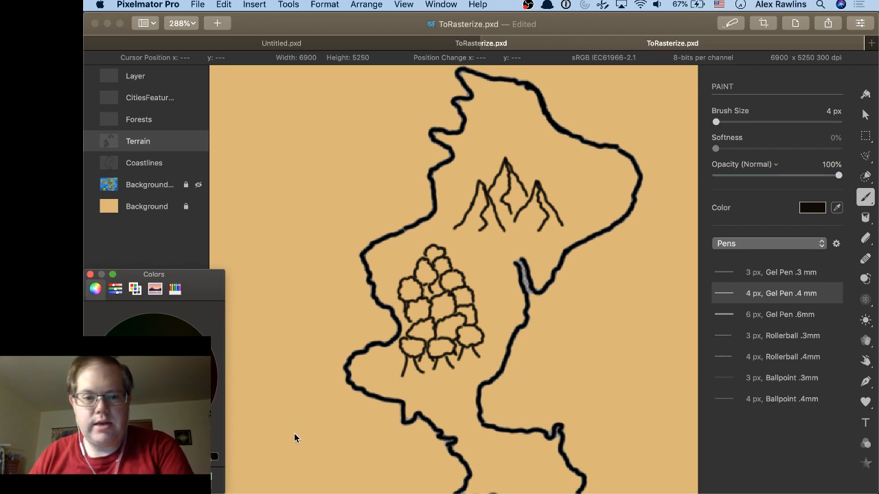
pyautogui.click(454, 262)
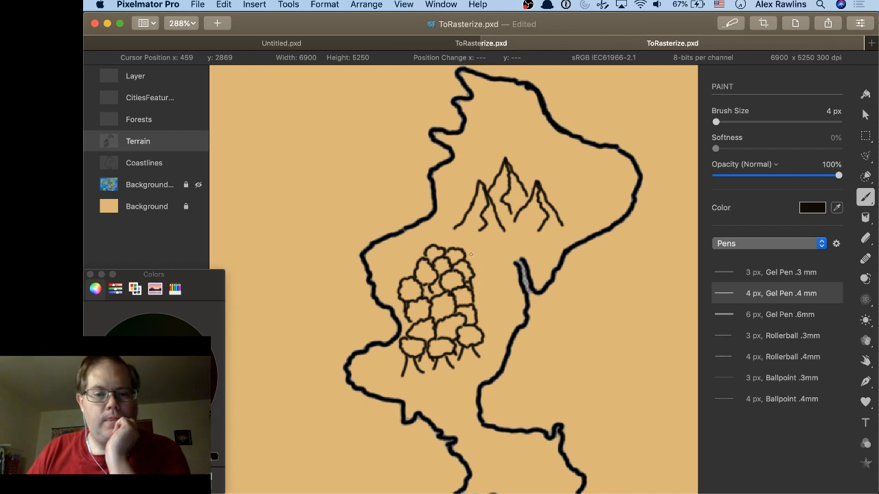
pyautogui.moveTo(468, 251)
pyautogui.mouseDown()
pyautogui.moveTo(482, 261)
pyautogui.moveTo(475, 268)
pyautogui.moveTo(459, 241)
pyautogui.moveTo(478, 241)
pyautogui.moveTo(474, 252)
pyautogui.moveTo(447, 237)
pyautogui.moveTo(438, 248)
pyautogui.mouseUp()
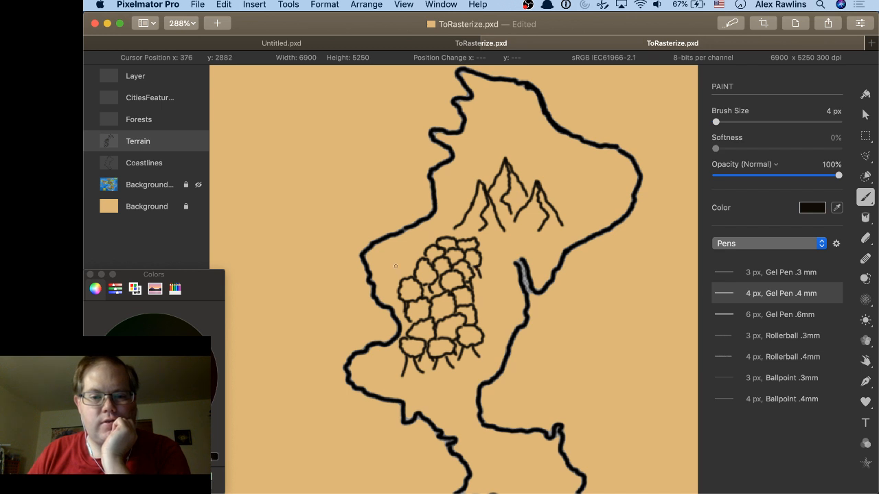
# Check the river's course on the reference map, and draw it on the Coastlines layer from the inlet up to the mountains.
pyautogui.scroll(-3, 507, 259)
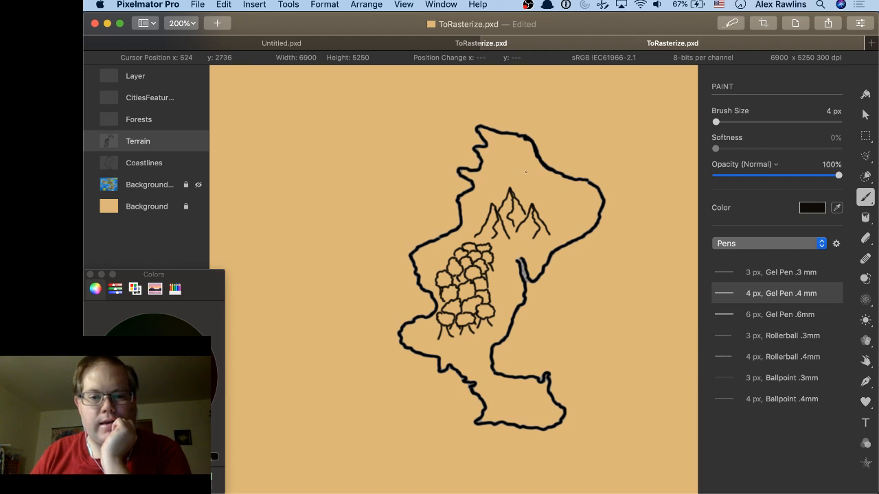
pyautogui.click(199, 186)
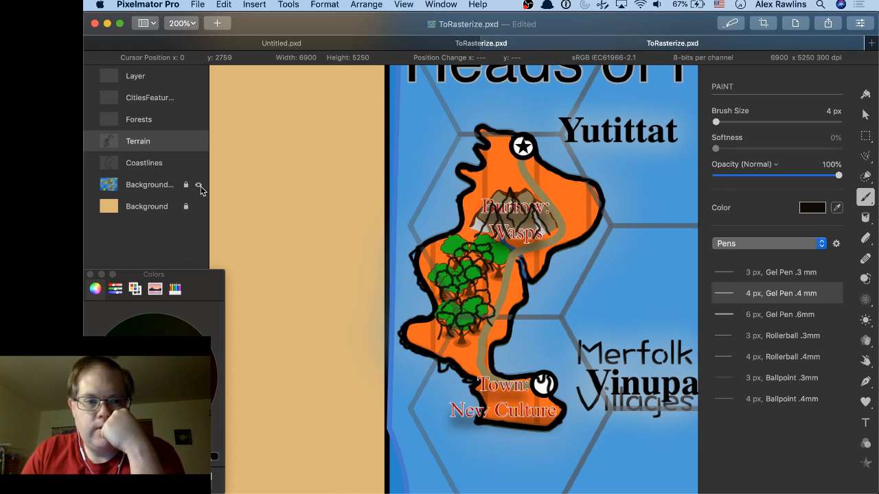
pyautogui.click(198, 186)
pyautogui.click(156, 163)
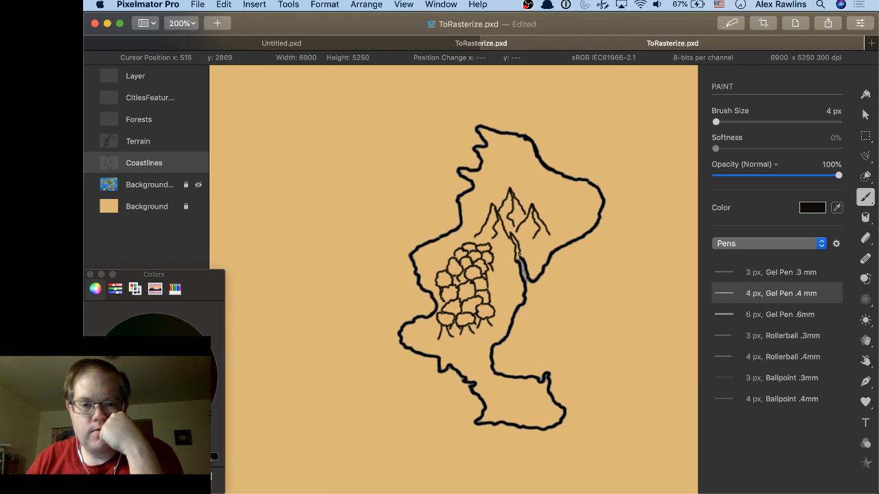
# Select the cities and features layer, and briefly show the reference map to check the city and road positions on the island.
pyautogui.hscroll(4, 583, 248)
pyautogui.scroll(1, 583, 248)
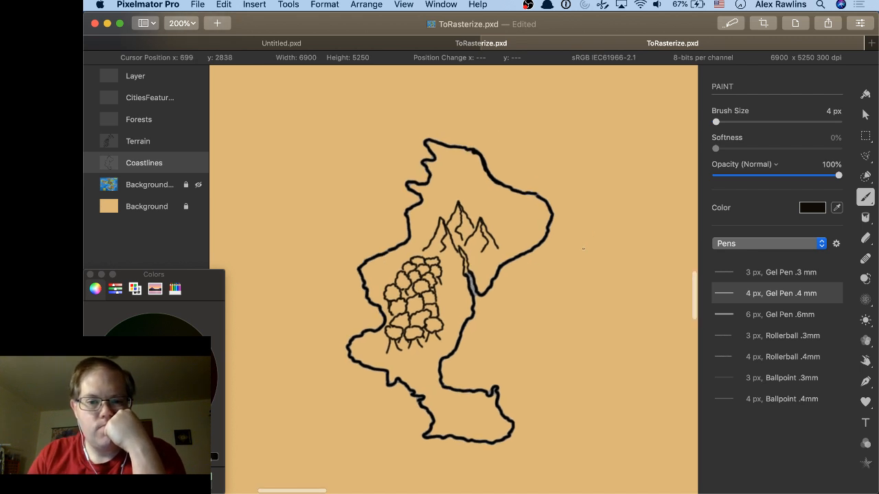
pyautogui.hscroll(3, 582, 249)
pyautogui.scroll(3, 583, 248)
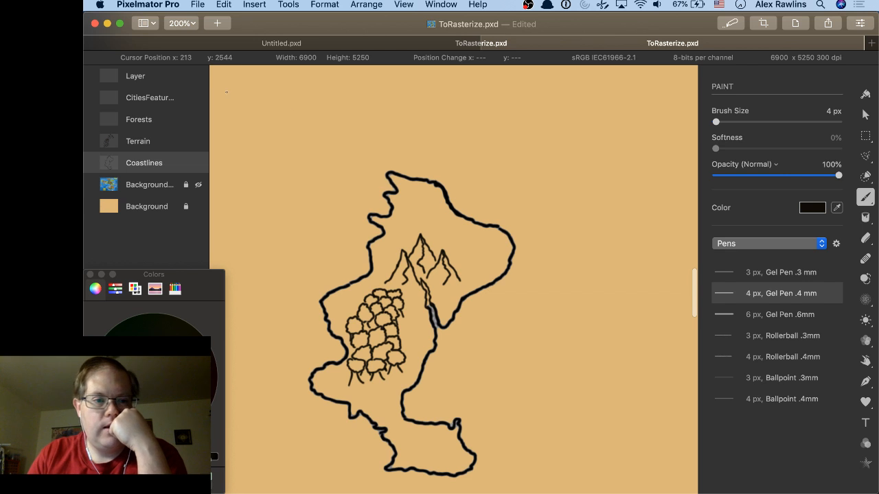
pyautogui.click(146, 103)
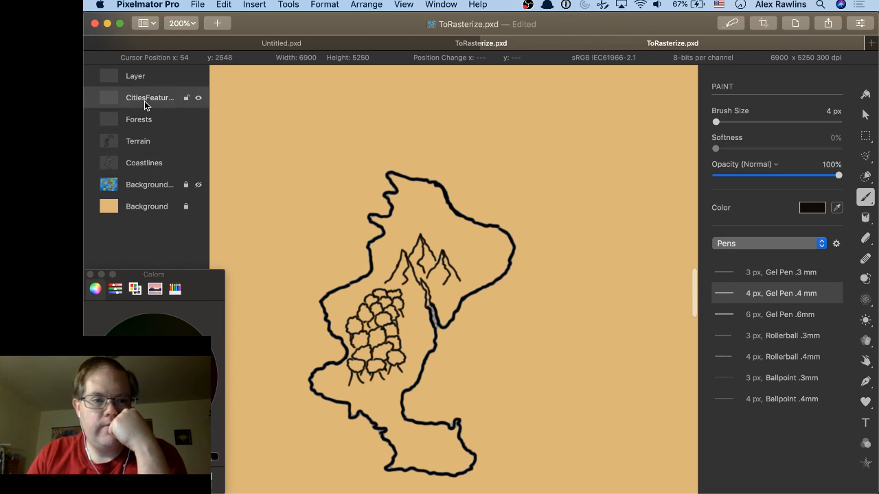
pyautogui.click(198, 186)
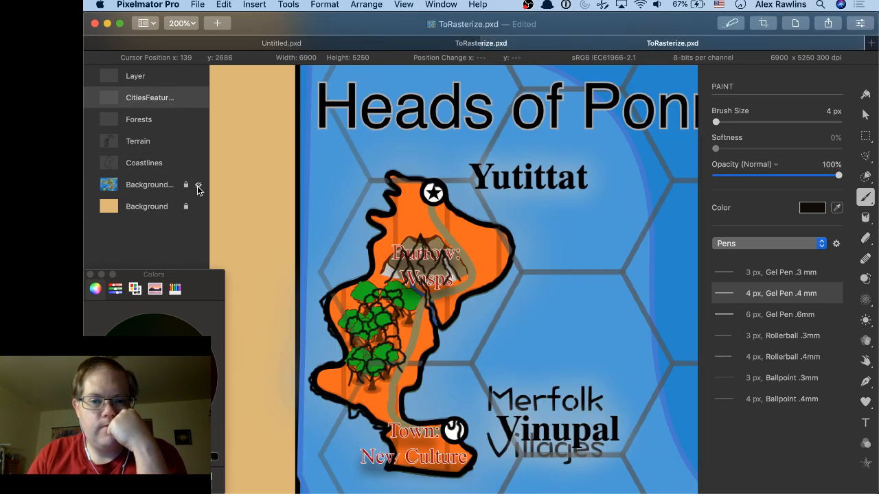
pyautogui.click(198, 186)
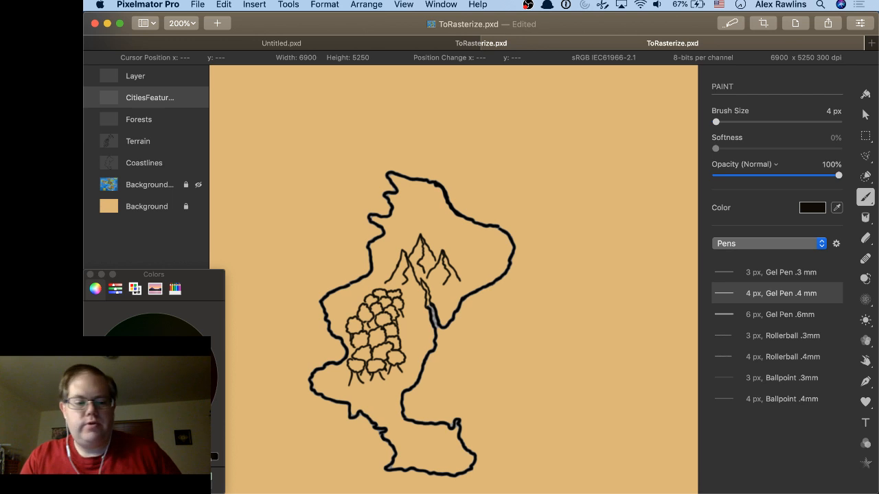
# Switch to Map.idraw in Graphic and zoom in on the Heads of Ponn island to examine its original artwork.
pyautogui.press('super+Tab')
pyautogui.press('super+Tab')
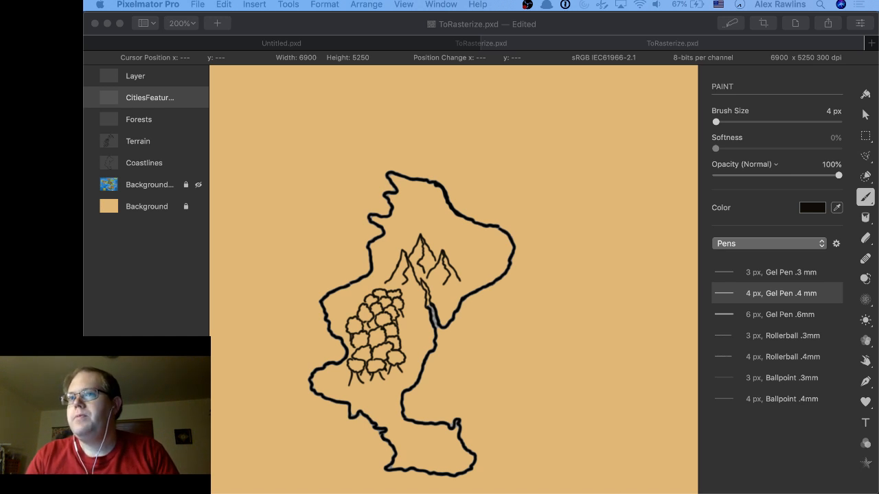
pyautogui.press('super+Tab')
pyautogui.press('super+Tab')
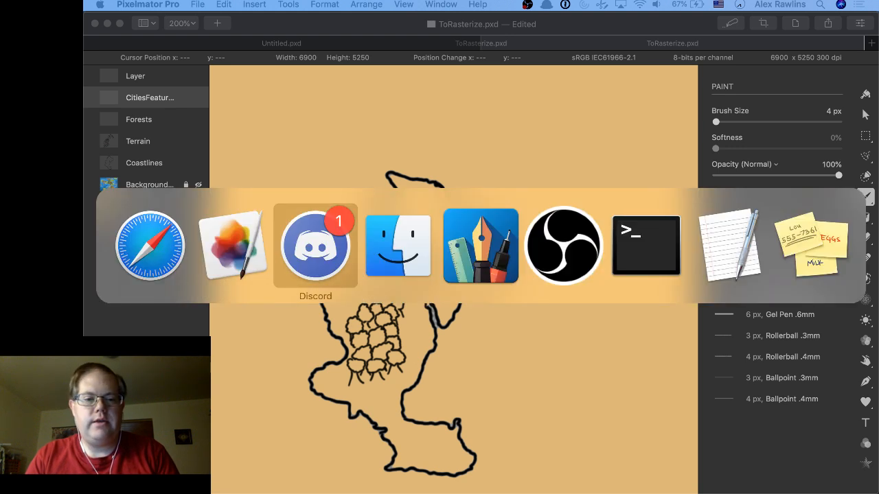
pyautogui.press('super+Tab')
pyautogui.press('super+Tab')
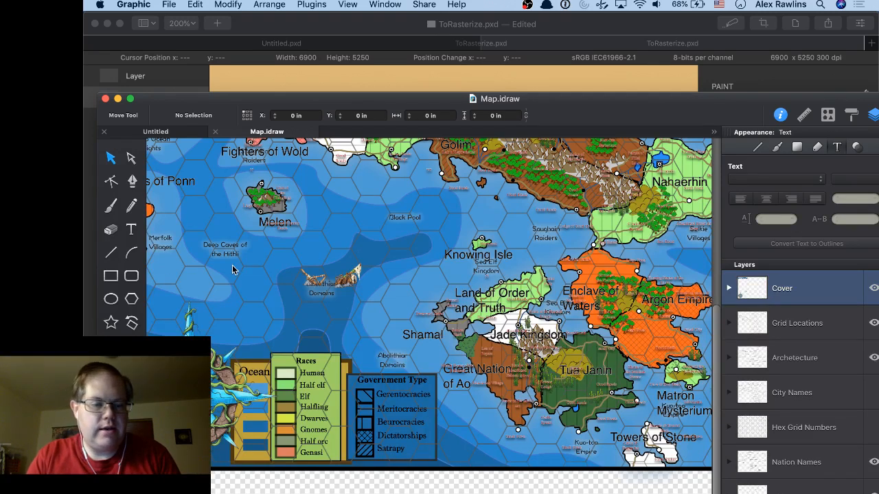
pyautogui.hscroll(-3, 232, 270)
pyautogui.hscroll(-2, 232, 270)
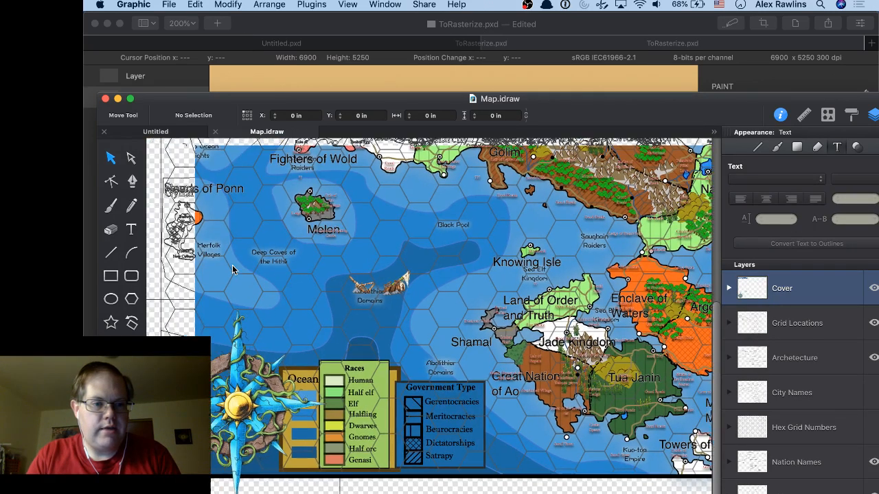
pyautogui.scroll(2, 232, 270)
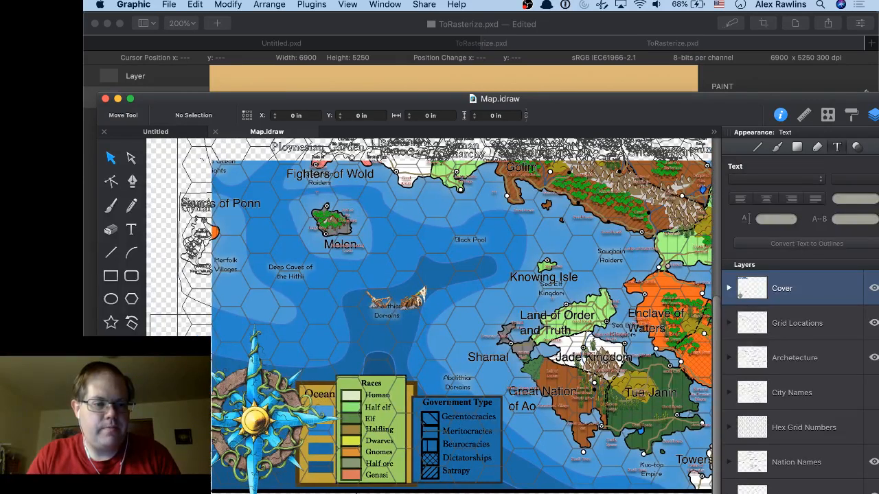
pyautogui.press('z')
pyautogui.moveTo(158, 193); pyautogui.dragTo(294, 297)
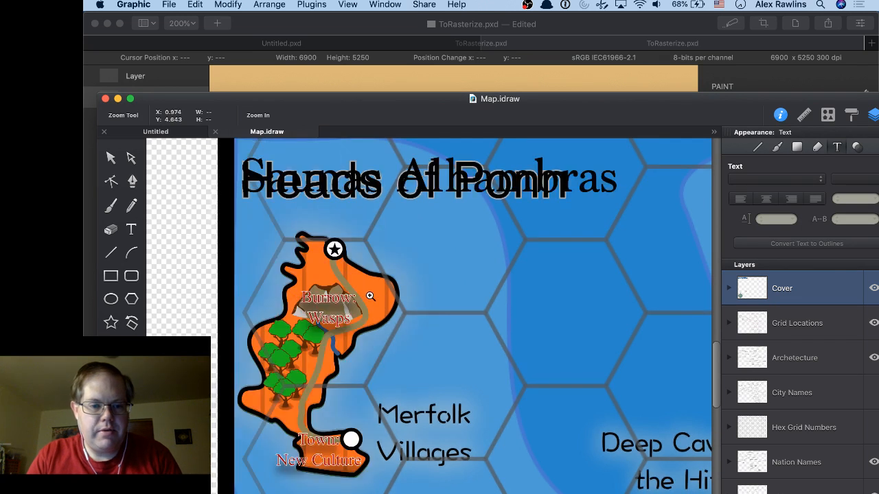
# Hide the Nation Names layer in Map.idraw and move its window away from the raster drawing.
pyautogui.scroll(-1, 420, 329)
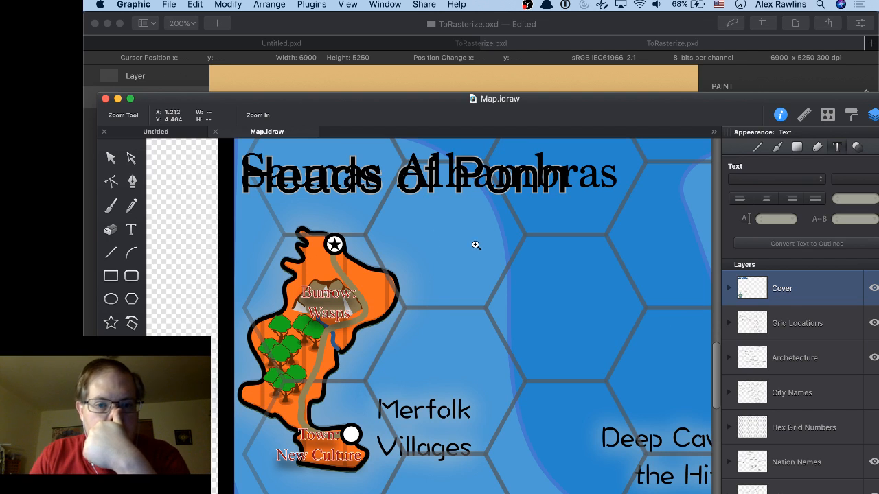
pyautogui.scroll(-2, 866, 445)
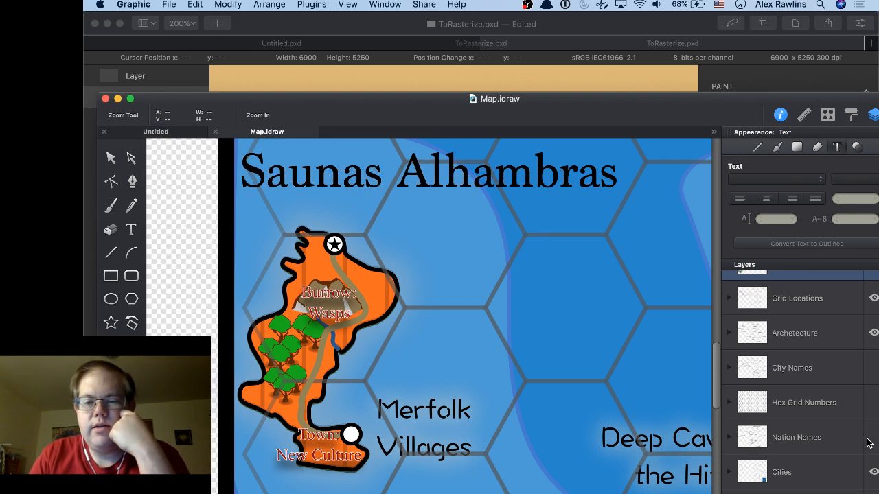
pyautogui.moveTo(406, 105); pyautogui.dragTo(878, 48)
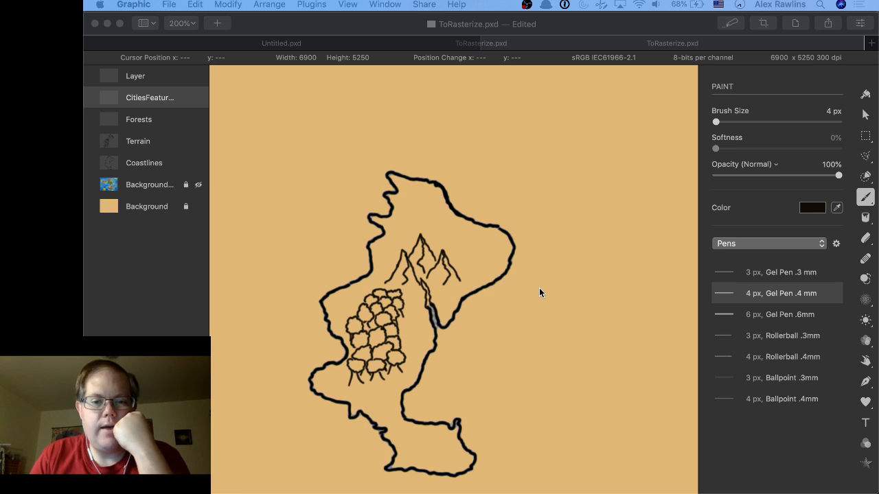
# Switch back to Pixelmator Pro, show the reference map layer and bring the sea area south of the island into view.
pyautogui.scroll(-3, 539, 292)
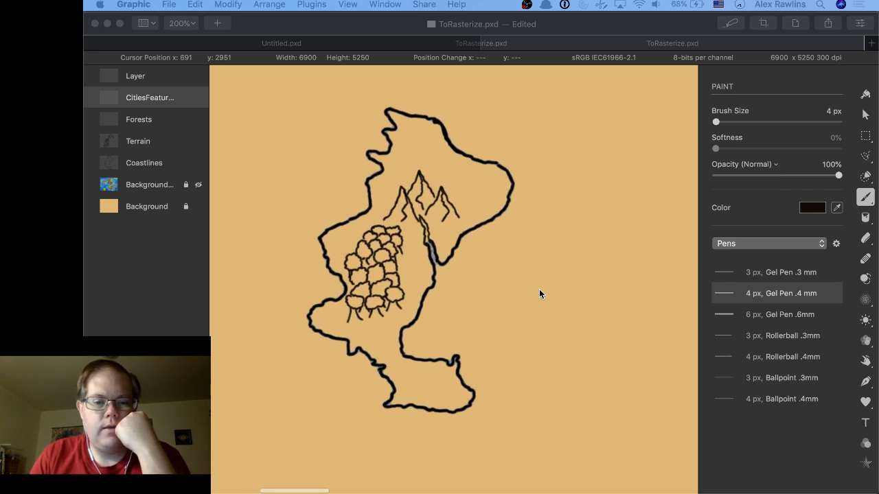
pyautogui.click(195, 188)
pyautogui.click(197, 186)
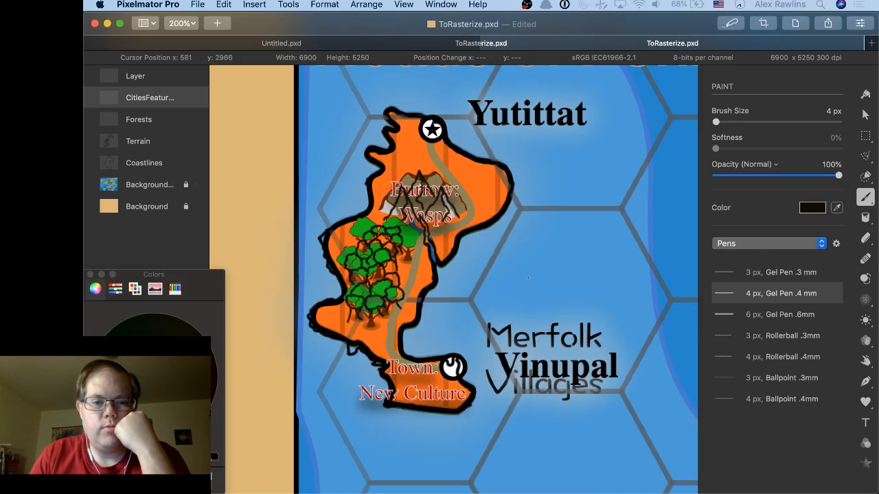
pyautogui.scroll(-5, 694, 228)
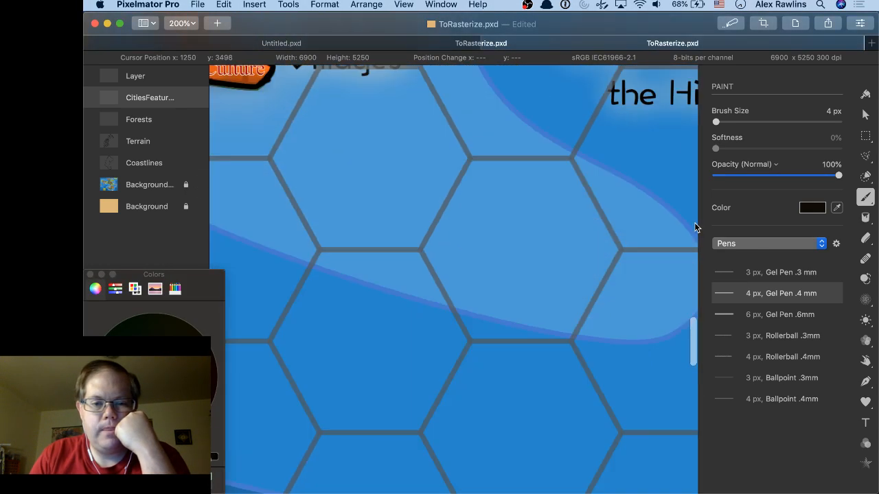
# Trace the coastline of the Highcourt and Blackhold island in black with the 6 px Gel Pen .6mm brush.
pyautogui.hscroll(10, 694, 228)
pyautogui.scroll(10, 695, 228)
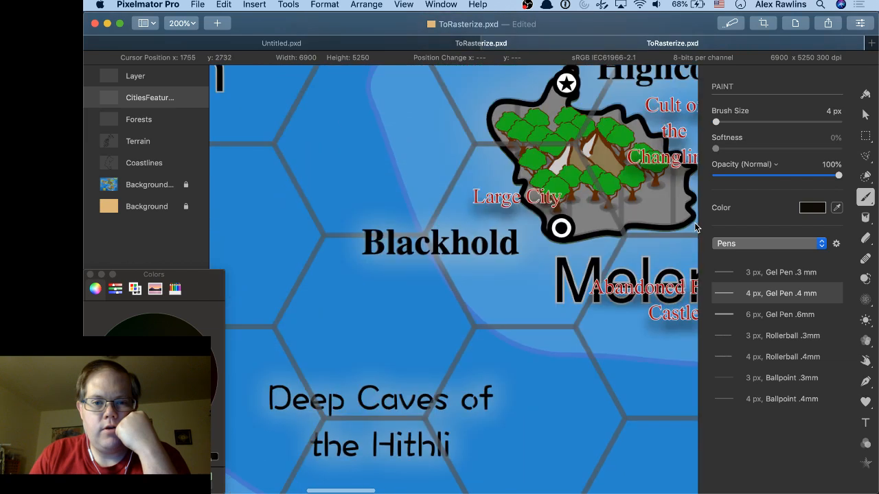
pyautogui.hscroll(5, 695, 228)
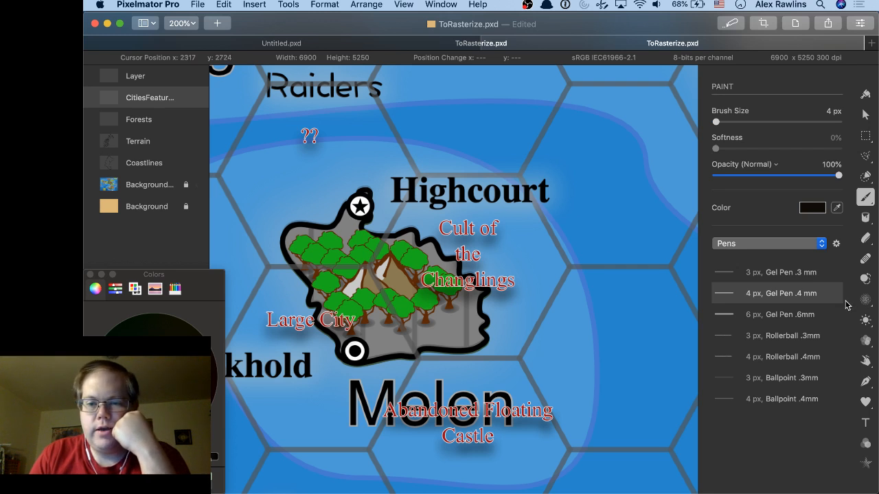
pyautogui.click(781, 319)
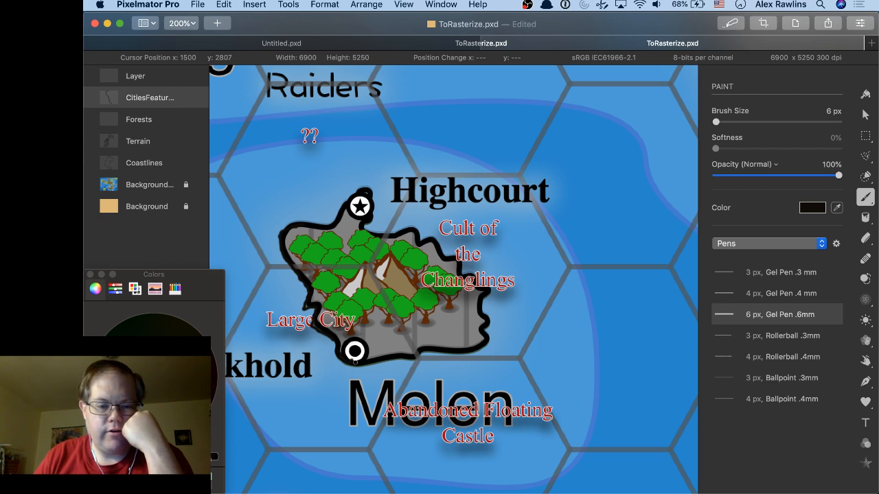
pyautogui.moveTo(375, 359); pyautogui.dragTo(454, 354)
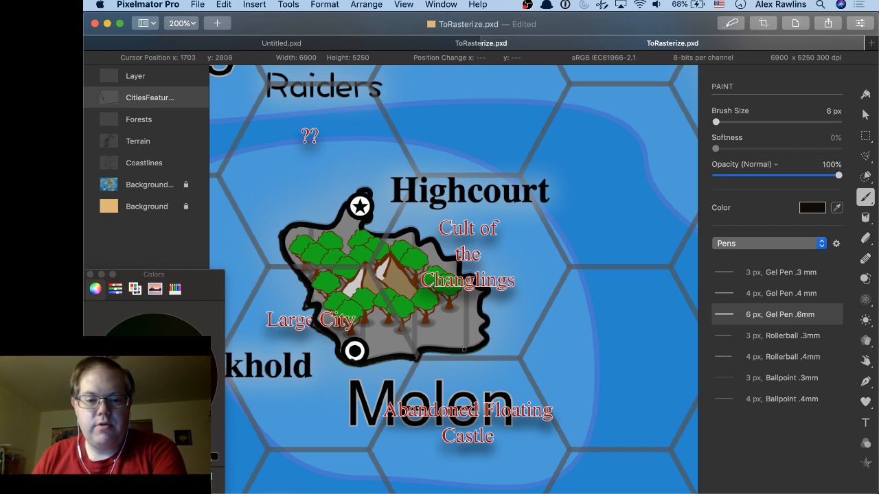
pyautogui.moveTo(480, 351)
pyautogui.mouseDown()
pyautogui.moveTo(489, 316)
pyautogui.moveTo(478, 308)
pyautogui.moveTo(489, 292)
pyautogui.moveTo(444, 254)
pyautogui.moveTo(457, 250)
pyautogui.moveTo(427, 241)
pyautogui.mouseUp()
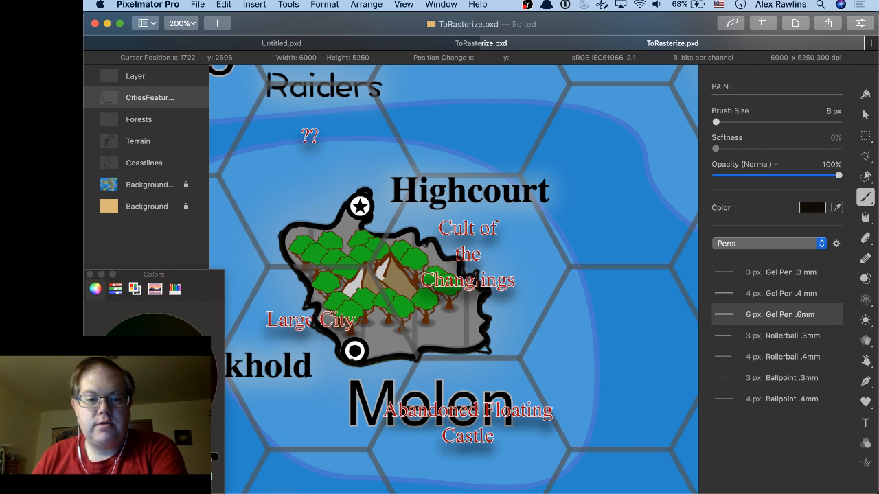
pyautogui.moveTo(84, 226)
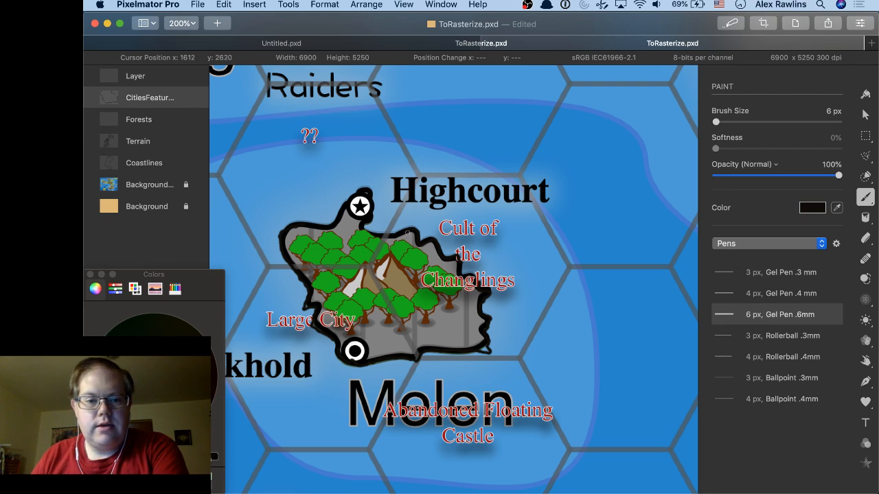
pyautogui.moveTo(385, 234)
pyautogui.mouseDown()
pyautogui.moveTo(365, 229)
pyautogui.moveTo(368, 193)
pyautogui.mouseUp()
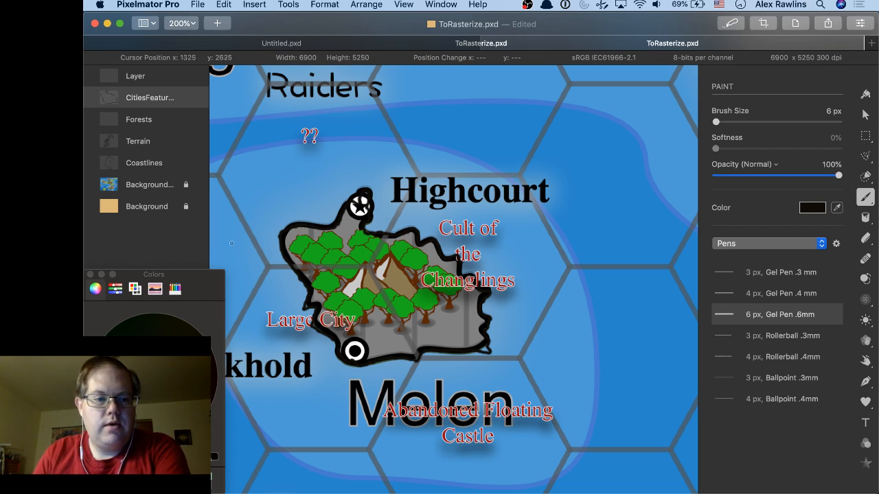
# Check the traced island outline with the reference map hidden, close the gap on its southwest coast, and show the reference again.
pyautogui.click(198, 185)
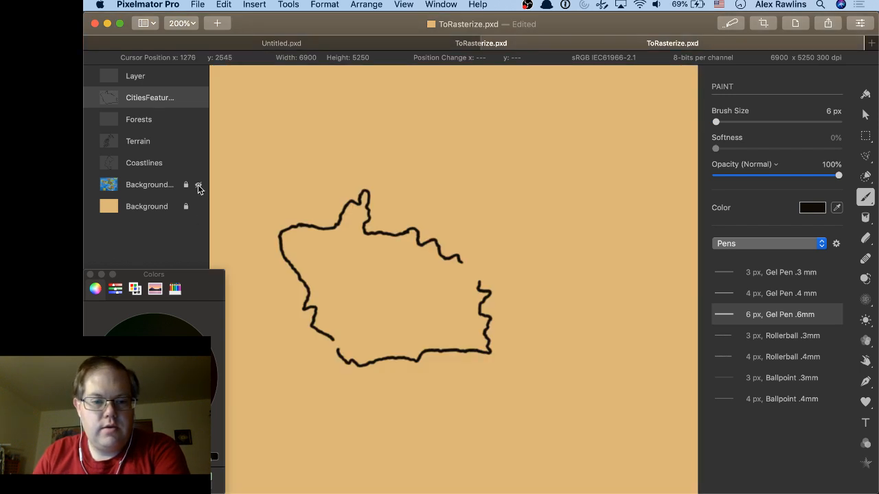
pyautogui.click(198, 185)
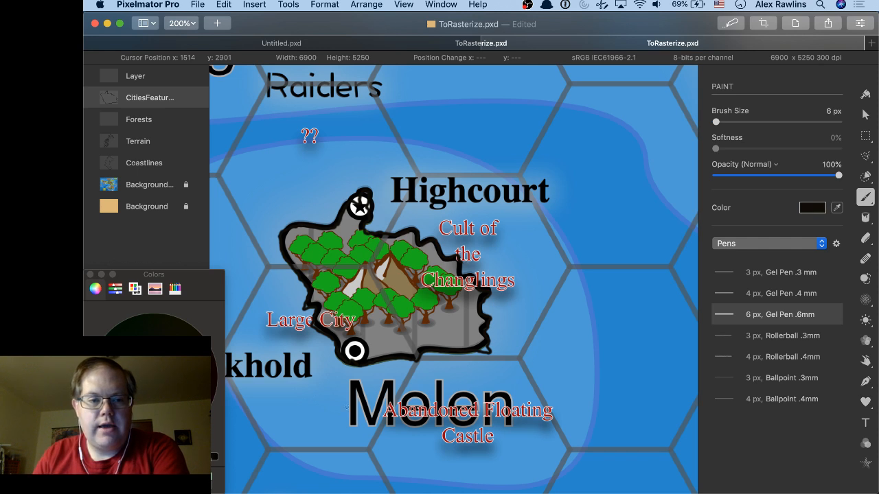
pyautogui.click(198, 186)
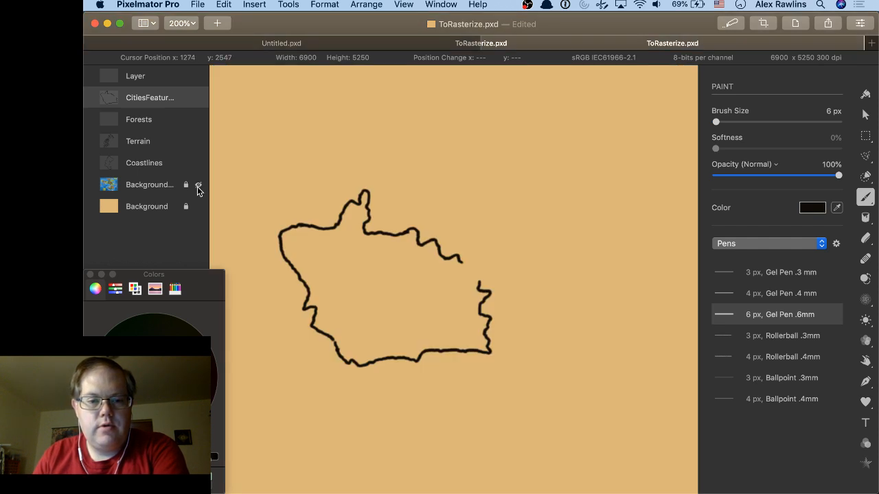
pyautogui.click(198, 186)
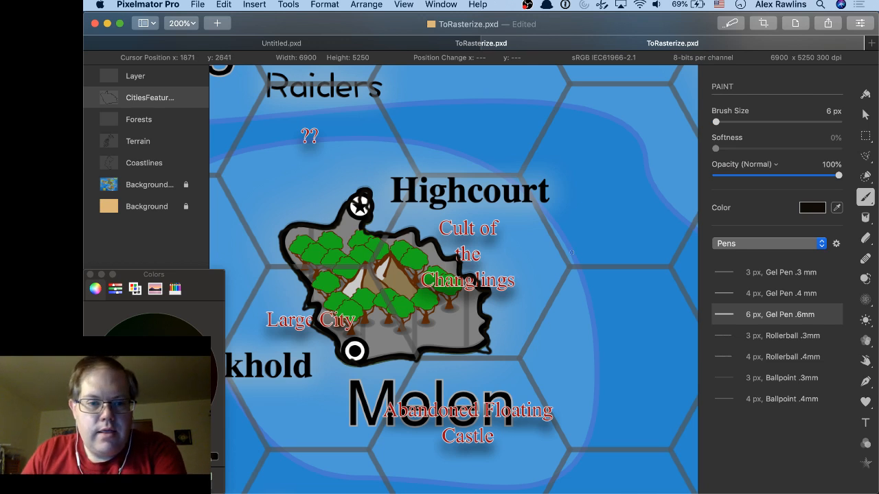
# Examine the southern part of the reference map, from the western sea and legends to the mainland, for coastlines still to trace.
pyautogui.hscroll(2, 495, 233)
pyautogui.scroll(-20, 495, 234)
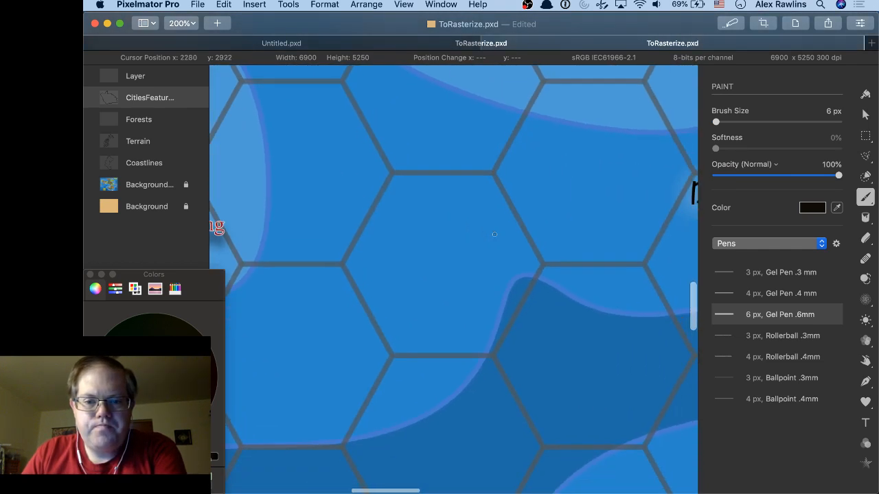
pyautogui.hscroll(5, 495, 235)
pyautogui.scroll(8, 495, 234)
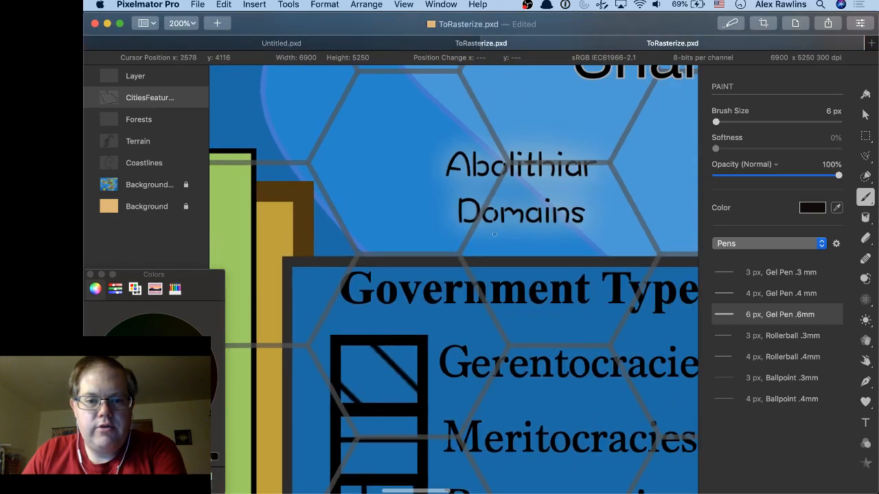
pyautogui.hscroll(-20, 494, 235)
pyautogui.hscroll(10, 494, 234)
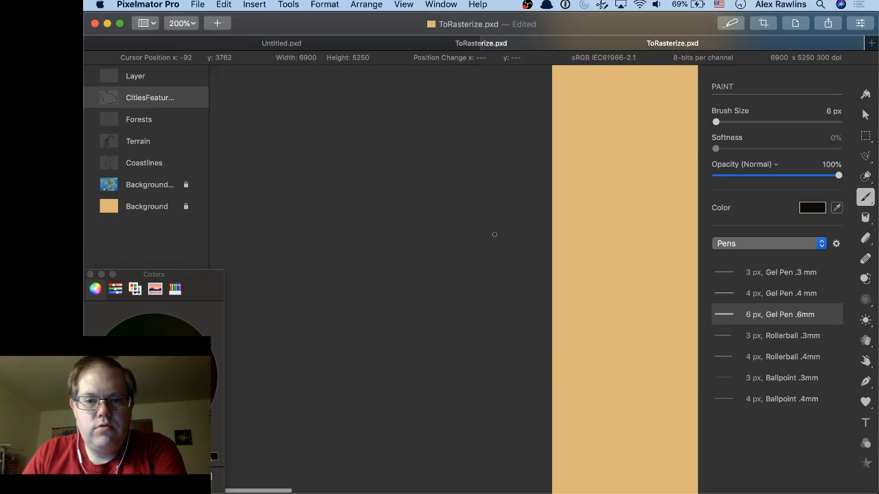
pyautogui.scroll(-5, 495, 235)
pyautogui.scroll(-5, 494, 234)
pyautogui.hscroll(-5, 494, 234)
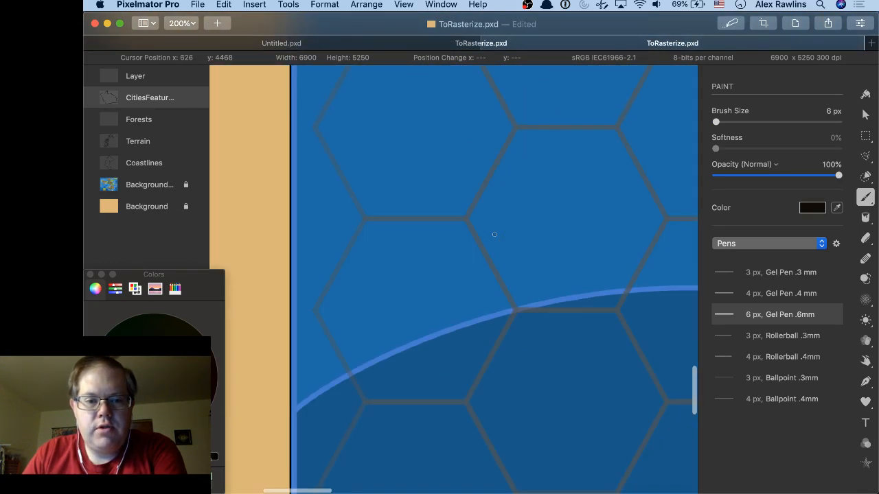
pyautogui.hscroll(10, 494, 234)
pyautogui.scroll(3, 494, 234)
pyautogui.scroll(-2, 494, 234)
pyautogui.hscroll(3, 495, 234)
pyautogui.scroll(1, 474, 275)
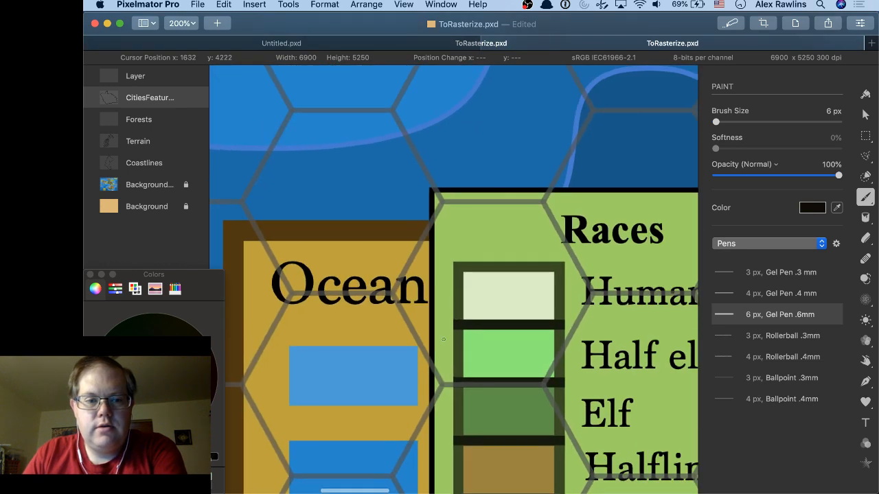
pyautogui.scroll(-10, 443, 340)
pyautogui.hscroll(5, 443, 339)
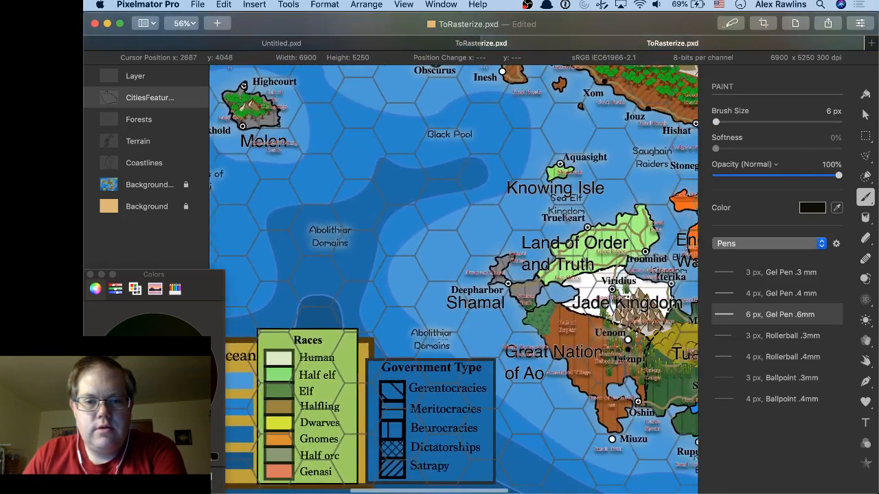
pyautogui.hscroll(5, 444, 339)
pyautogui.scroll(-1, 444, 339)
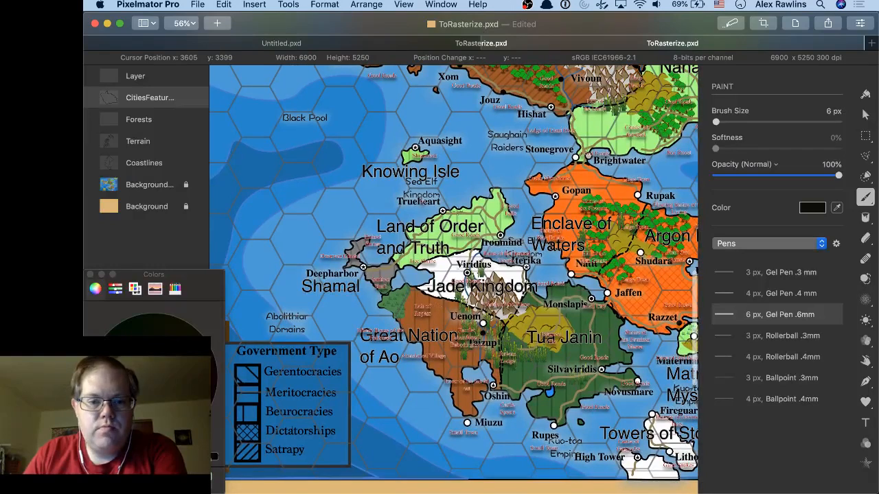
# Trace the coastline of the small Knowing Isle around Aquasight with the 6 px Gel Pen.
pyautogui.scroll(5, 453, 296)
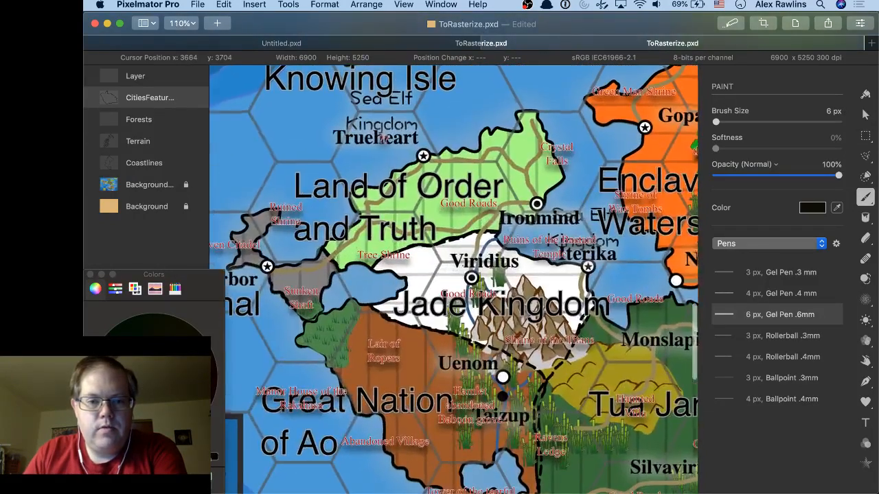
pyautogui.scroll(6, 462, 265)
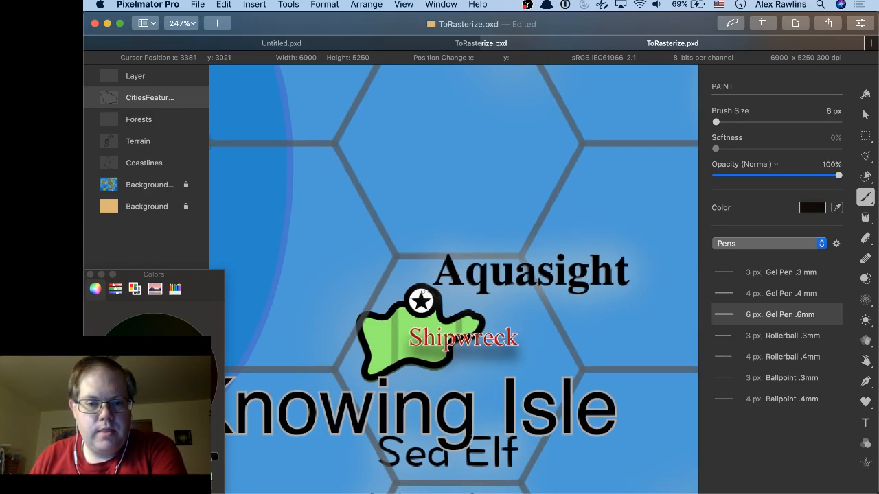
pyautogui.moveTo(388, 312)
pyautogui.mouseDown()
pyautogui.moveTo(360, 322)
pyautogui.moveTo(366, 374)
pyautogui.mouseUp()
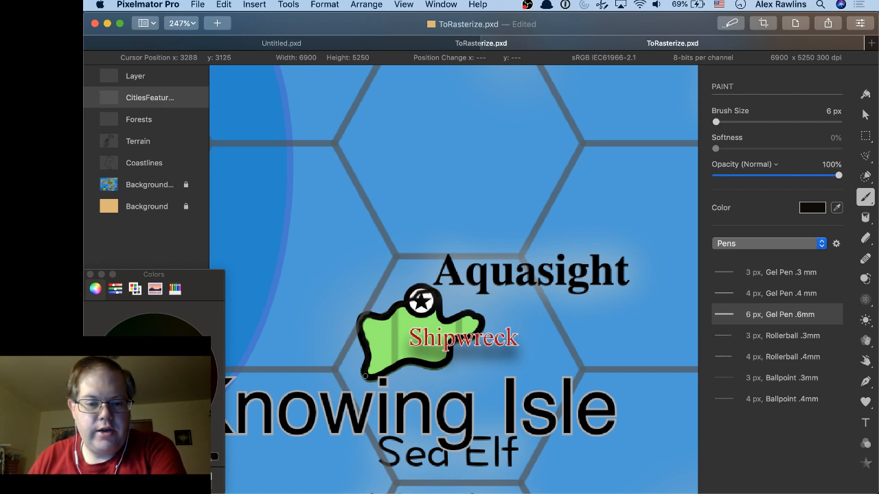
pyautogui.moveTo(386, 371)
pyautogui.mouseDown()
pyautogui.moveTo(444, 360)
pyautogui.moveTo(479, 330)
pyautogui.mouseUp()
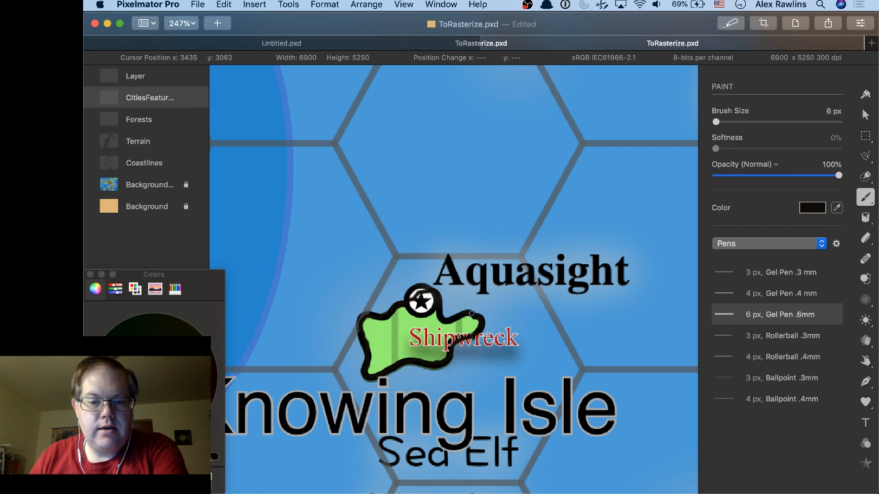
pyautogui.moveTo(471, 314); pyautogui.dragTo(454, 317)
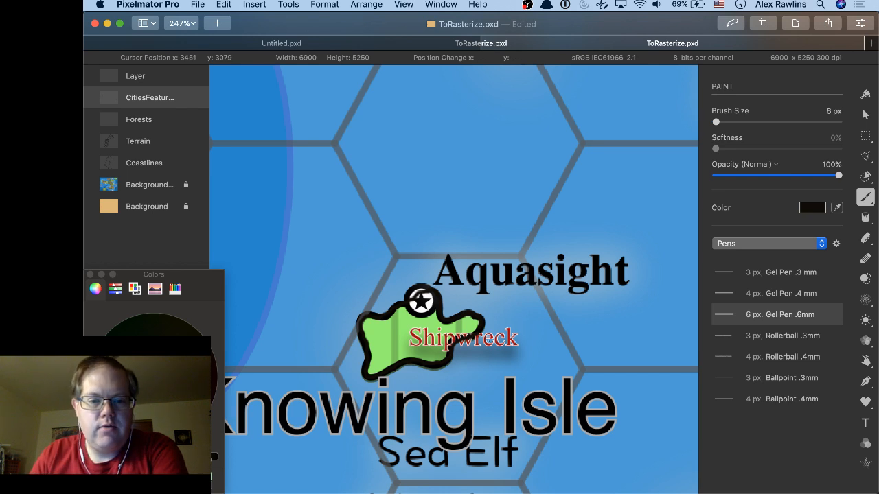
# Trace the Shamal coastline past the Ruined Shrine, Dwarven Citadel and Deepharbor, then around the Sunken Shaft.
pyautogui.scroll(-10, 507, 352)
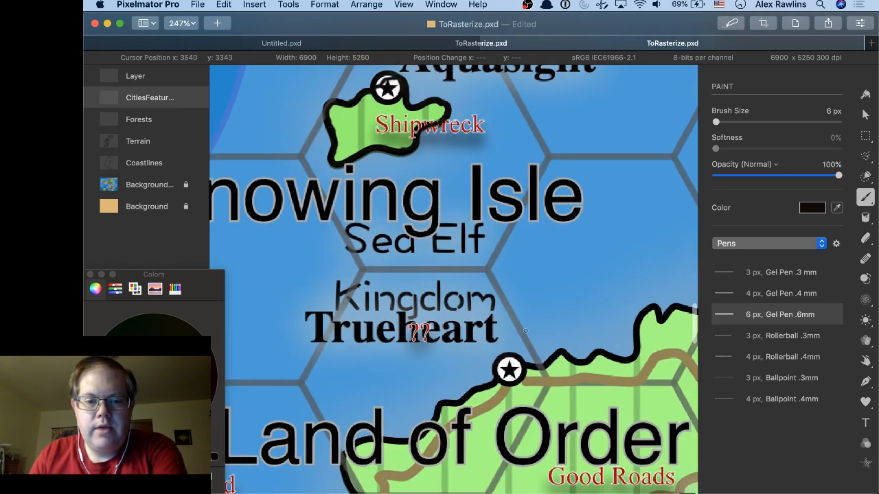
pyautogui.scroll(-3, 525, 331)
pyautogui.hscroll(-8, 525, 331)
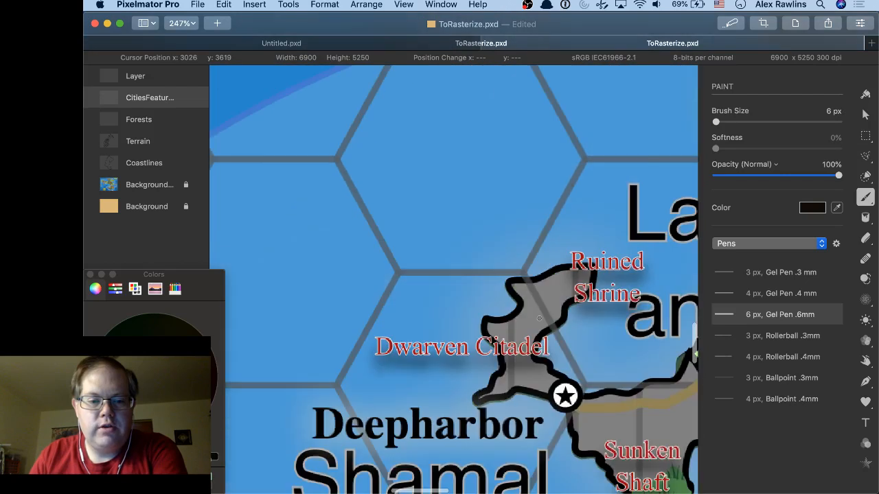
pyautogui.hscroll(8, 540, 318)
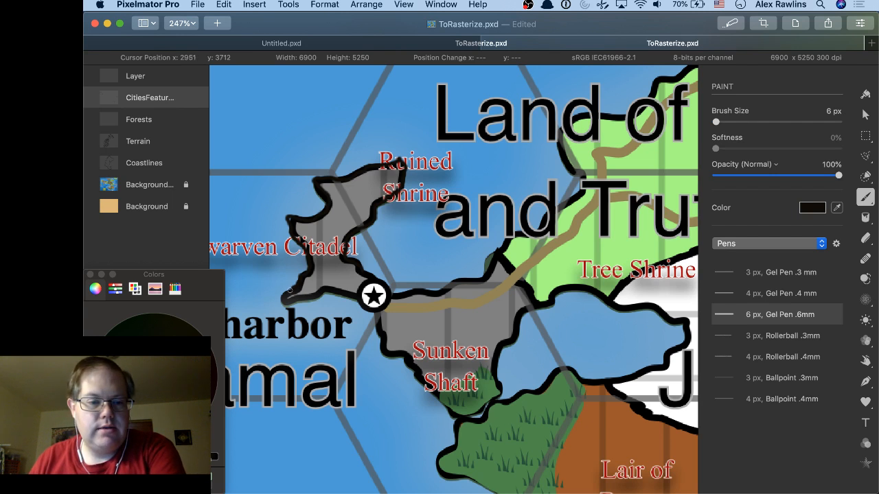
pyautogui.moveTo(278, 302)
pyautogui.mouseDown()
pyautogui.moveTo(311, 305)
pyautogui.moveTo(344, 297)
pyautogui.mouseUp()
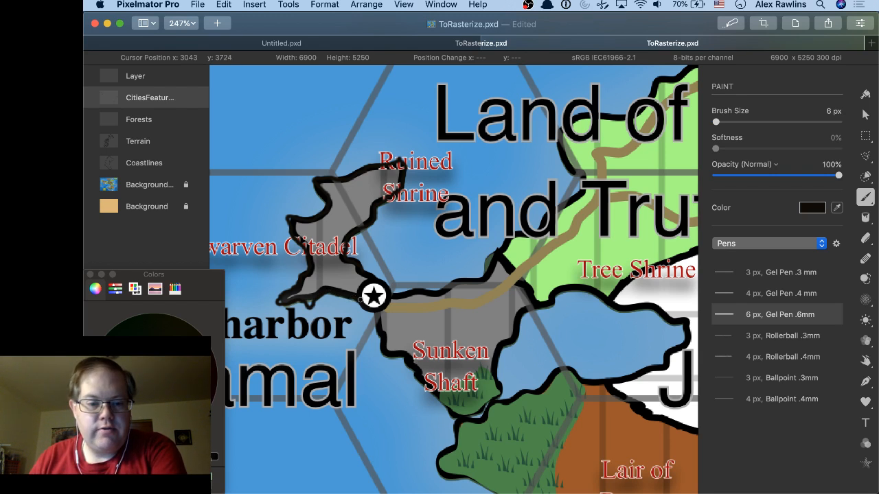
pyautogui.moveTo(362, 300); pyautogui.dragTo(376, 323)
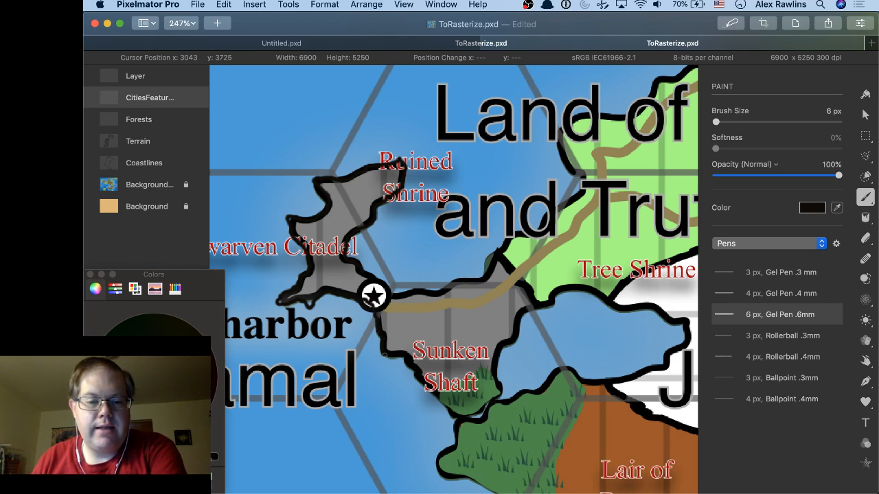
pyautogui.moveTo(385, 355); pyautogui.dragTo(404, 359)
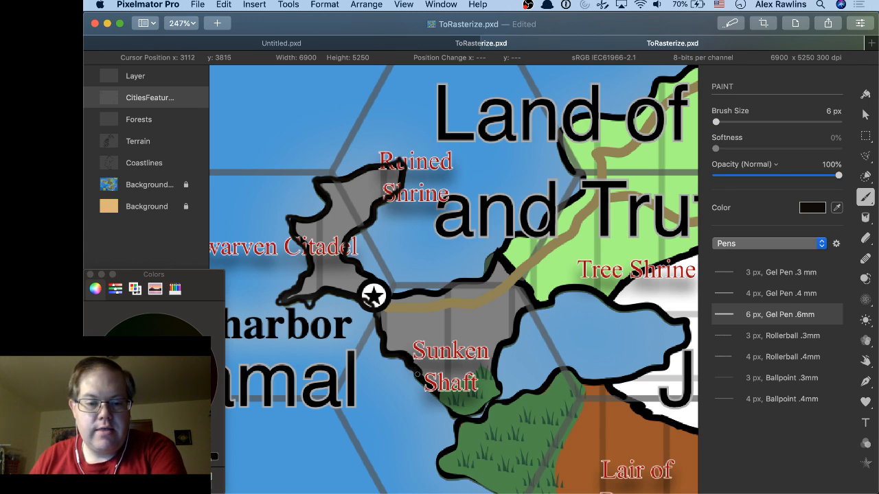
pyautogui.moveTo(421, 383)
pyautogui.mouseDown()
pyautogui.moveTo(449, 410)
pyautogui.moveTo(471, 410)
pyautogui.moveTo(497, 392)
pyautogui.moveTo(498, 346)
pyautogui.mouseUp()
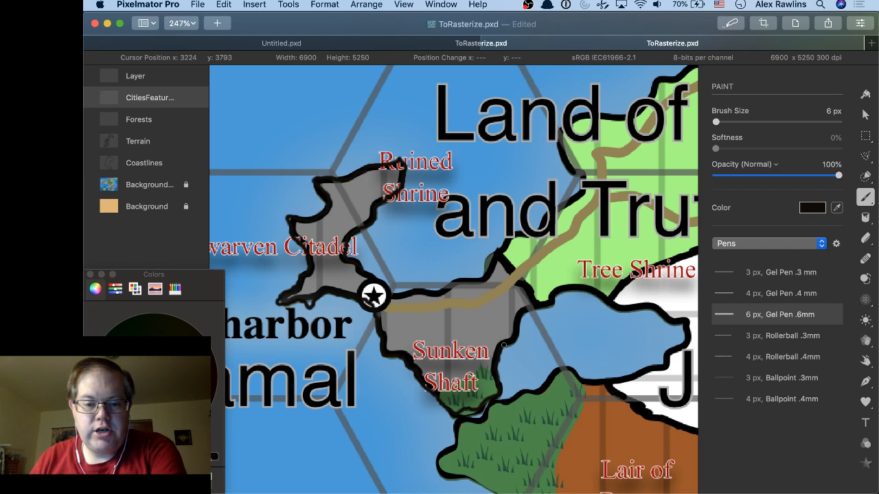
# Trace the shoreline of the inlet between the Sunken Shaft, the Jade Kingdom and the Great Nation of Ao.
pyautogui.moveTo(520, 323)
pyautogui.mouseDown()
pyautogui.moveTo(563, 291)
pyautogui.moveTo(589, 291)
pyautogui.moveTo(613, 313)
pyautogui.moveTo(652, 308)
pyautogui.moveTo(665, 319)
pyautogui.moveTo(686, 318)
pyautogui.moveTo(687, 333)
pyautogui.moveTo(663, 350)
pyautogui.moveTo(661, 364)
pyautogui.moveTo(618, 373)
pyautogui.mouseUp()
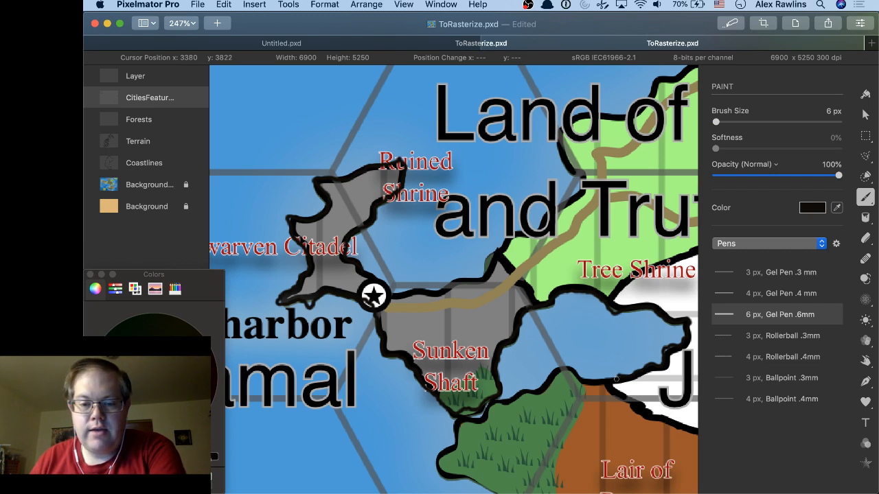
pyautogui.moveTo(582, 378)
pyautogui.mouseDown()
pyautogui.moveTo(562, 369)
pyautogui.moveTo(547, 387)
pyautogui.mouseUp()
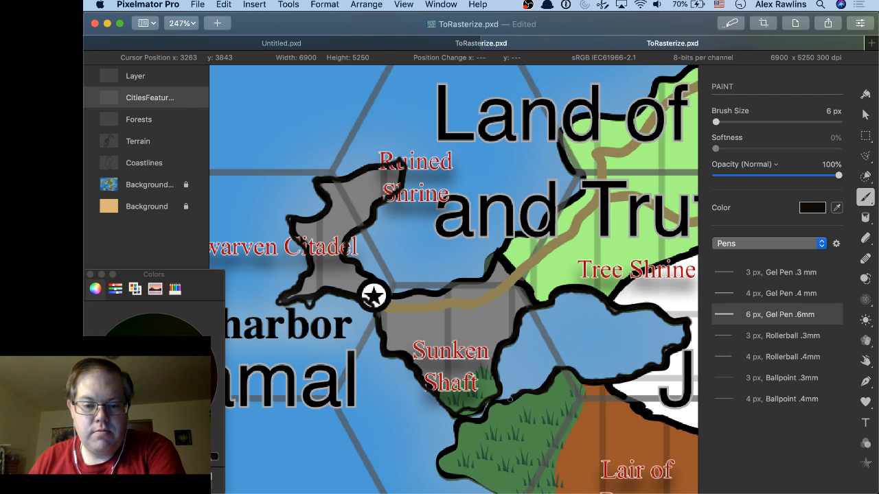
pyautogui.moveTo(489, 410)
pyautogui.mouseDown()
pyautogui.moveTo(486, 420)
pyautogui.moveTo(473, 419)
pyautogui.mouseUp()
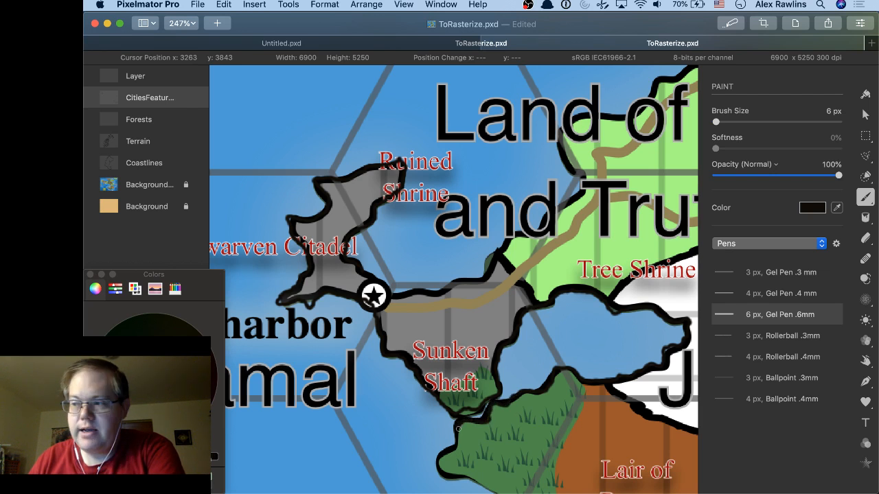
# Trace the western coastline of the Great Nation of Ao from below the Sunken Shaft, past the Lair of Ropers, with the 6 px Gel Pen.
pyautogui.moveTo(456, 427)
pyautogui.mouseDown()
pyautogui.moveTo(448, 448)
pyautogui.moveTo(455, 477)
pyautogui.moveTo(470, 475)
pyautogui.mouseUp()
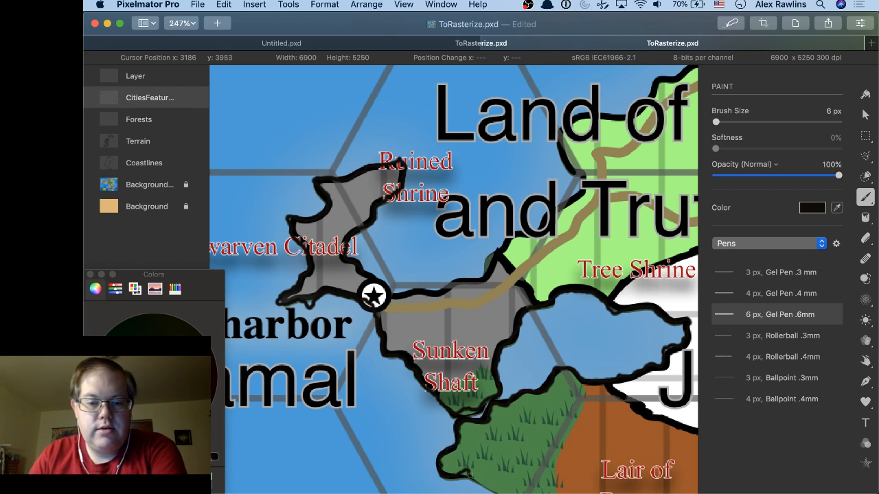
pyautogui.scroll(-5, 470, 475)
pyautogui.hscroll(3, 471, 476)
pyautogui.scroll(-3, 470, 476)
pyautogui.hscroll(2, 470, 475)
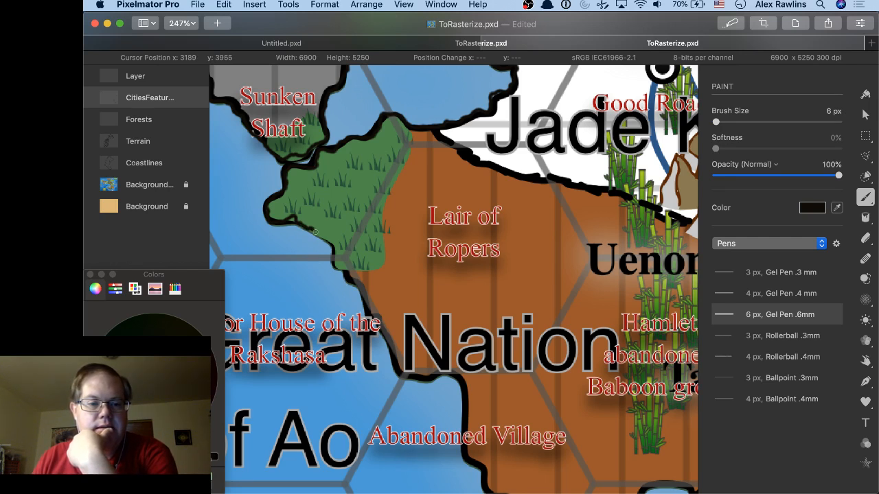
pyautogui.moveTo(333, 239)
pyautogui.mouseDown()
pyautogui.moveTo(334, 266)
pyautogui.moveTo(364, 299)
pyautogui.mouseUp()
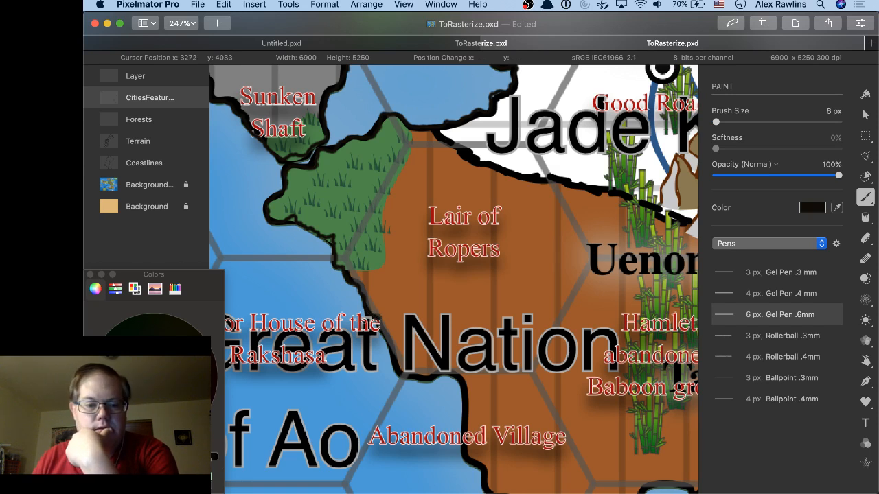
pyautogui.moveTo(379, 322); pyautogui.dragTo(391, 348)
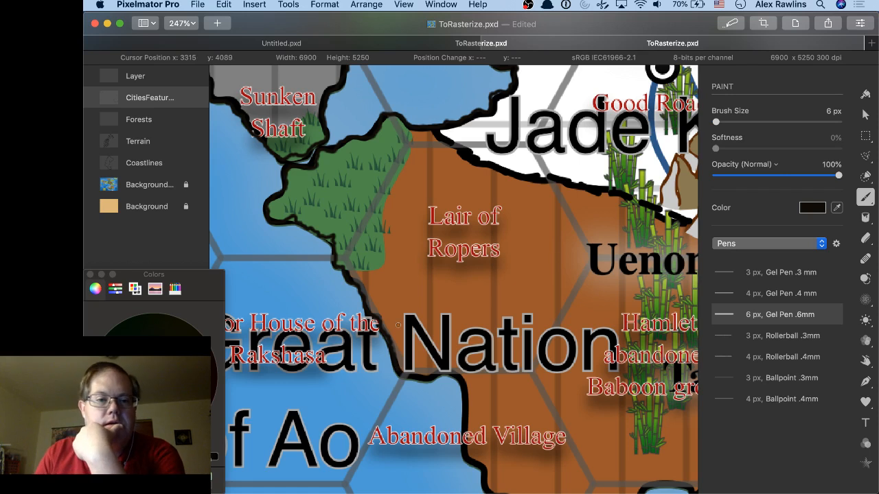
# Hide the reference map layer and examine the line weight of all traced coastlines against the plain parchment.
pyautogui.click(199, 185)
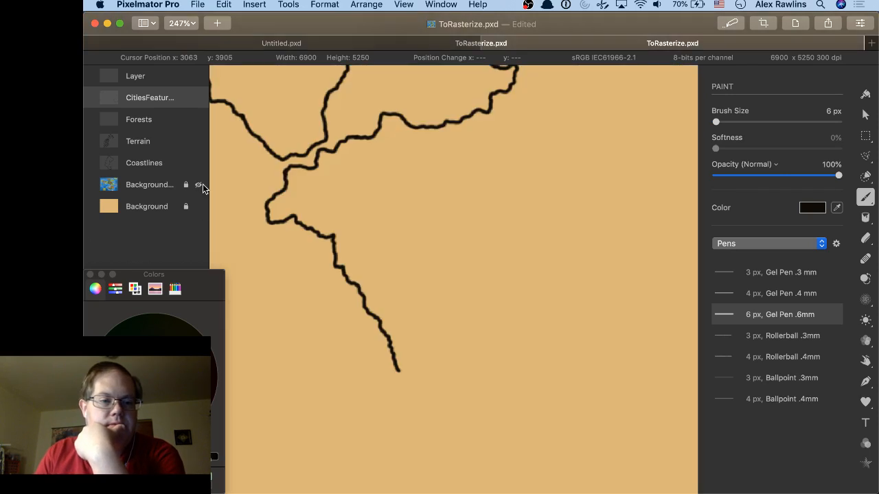
pyautogui.scroll(-3, 462, 214)
pyautogui.scroll(-6, 463, 214)
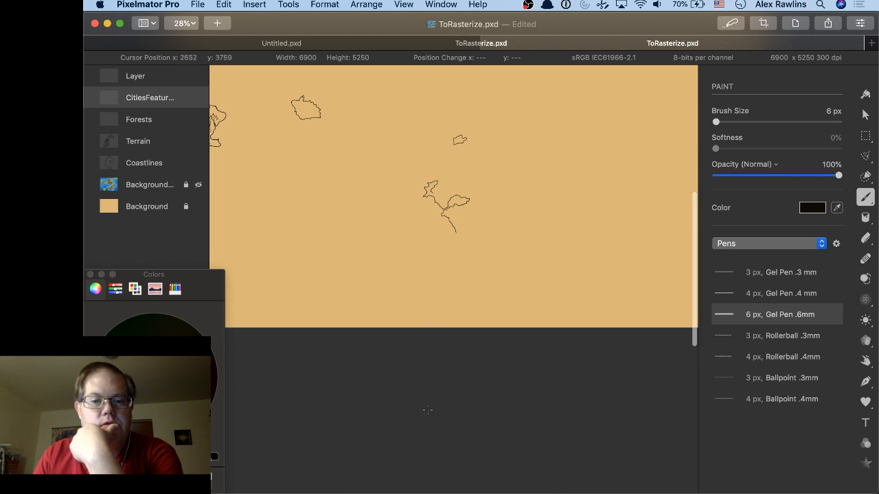
pyautogui.scroll(5, 427, 410)
pyautogui.scroll(-1, 425, 411)
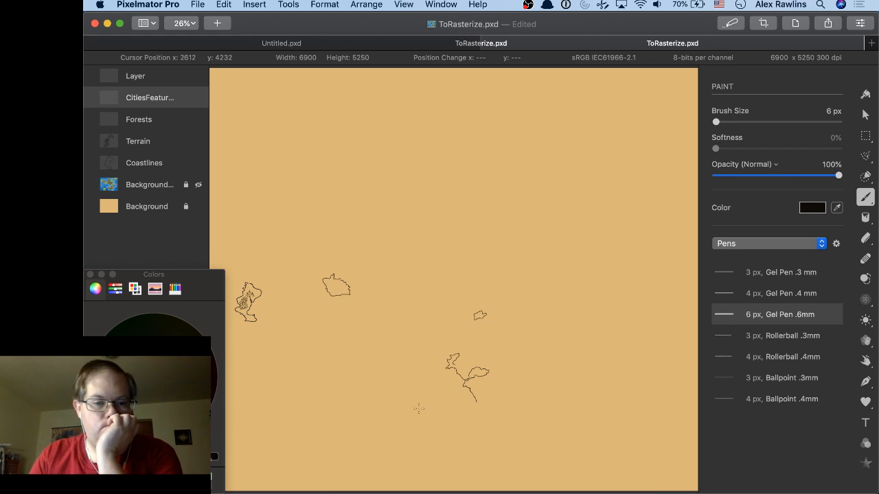
pyautogui.hscroll(3, 435, 404)
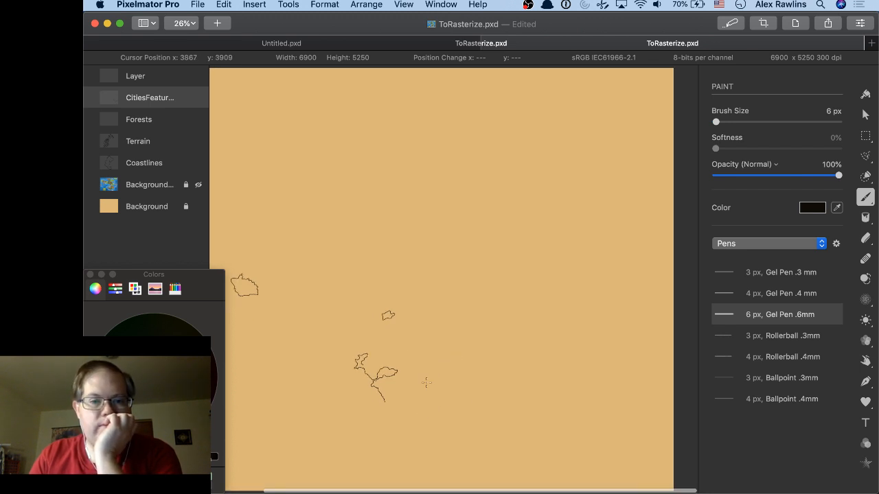
pyautogui.hscroll(-3, 426, 382)
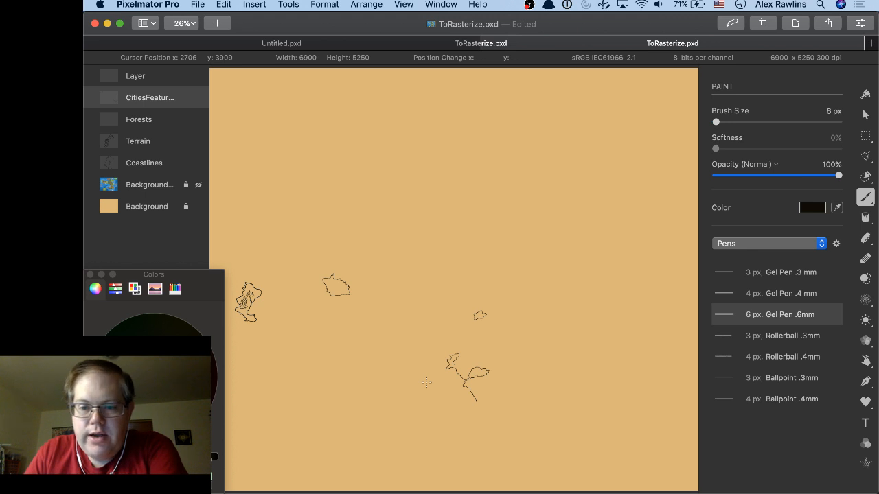
# Duplicate the Gel Pen .6mm brush and set the copy's brush size to 9 px.
pyautogui.rightClick(784, 316)
pyautogui.click(798, 331)
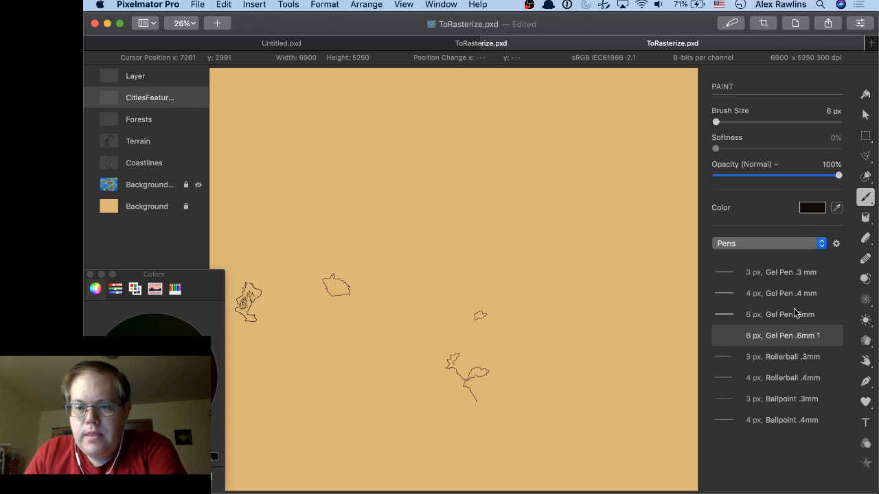
pyautogui.moveTo(789, 336)
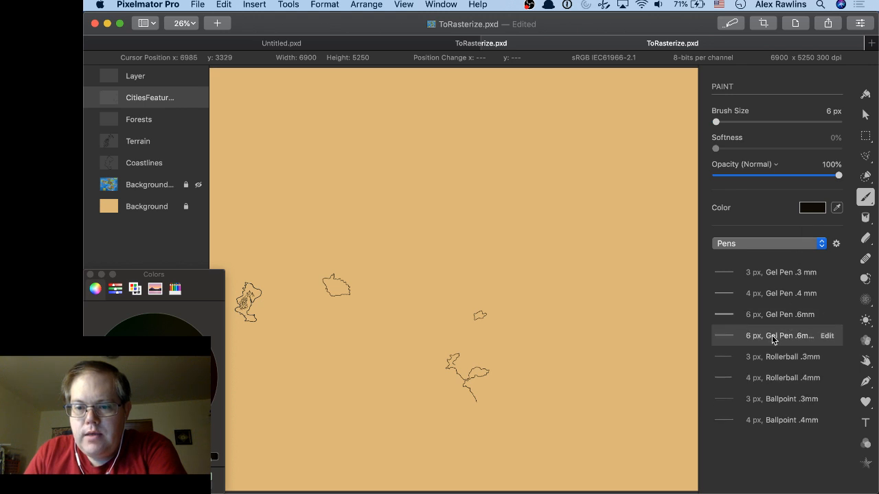
pyautogui.click(824, 337)
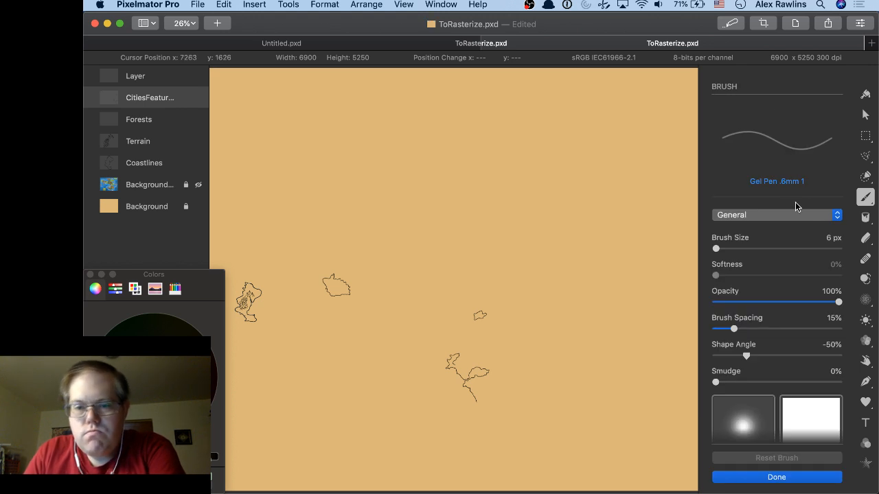
pyautogui.click(827, 248)
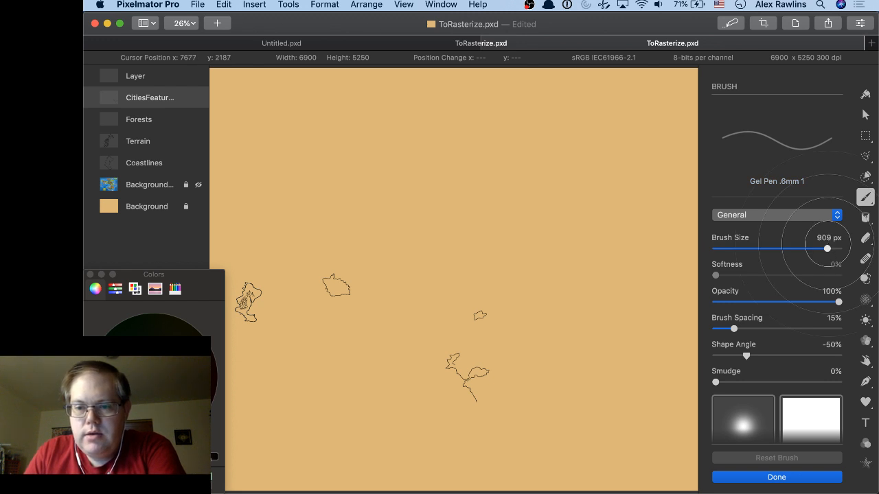
pyautogui.click(816, 238)
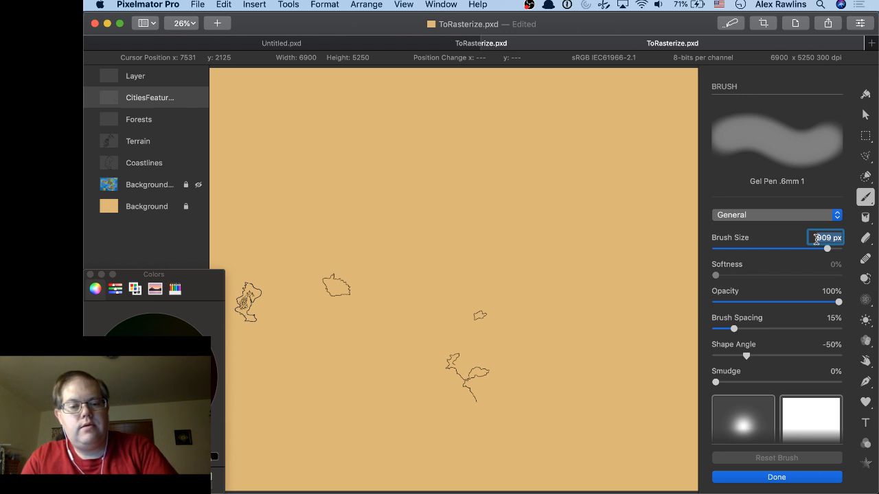
pyautogui.write('9')
pyautogui.press('Tab')
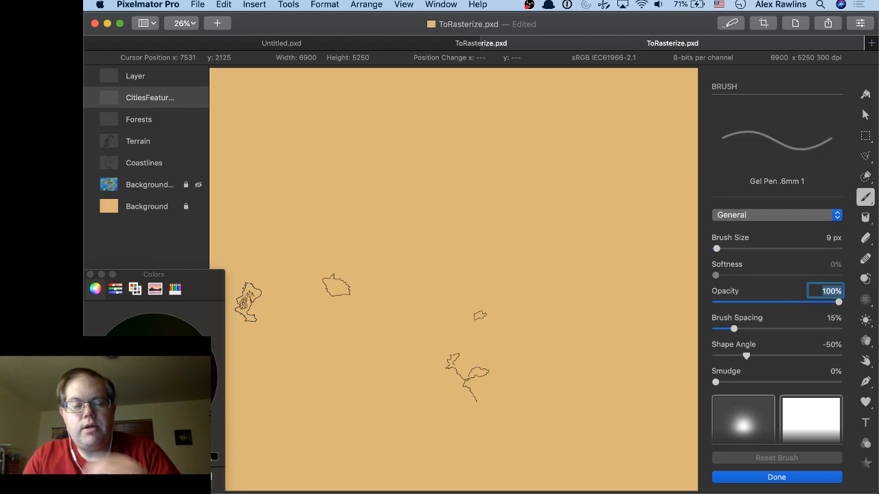
# Rename the duplicated gel pen brush as Coastlines and finish editing it.
pyautogui.doubleClick(767, 178)
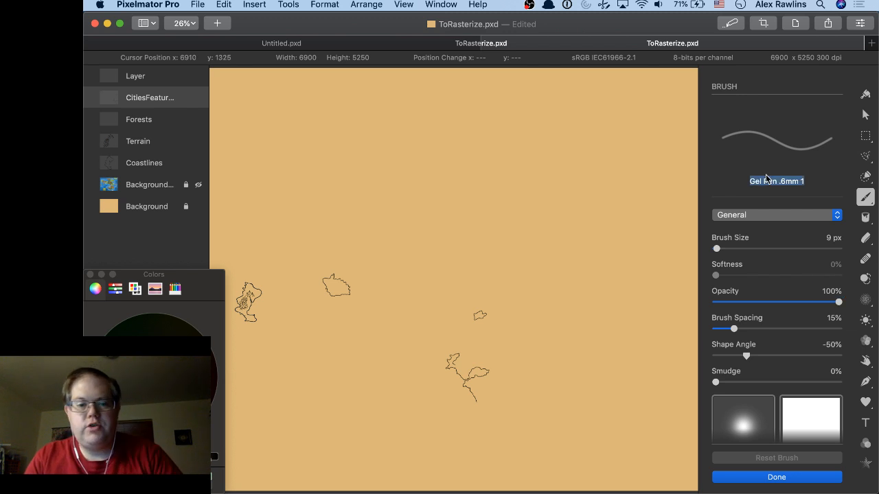
pyautogui.write('Coas')
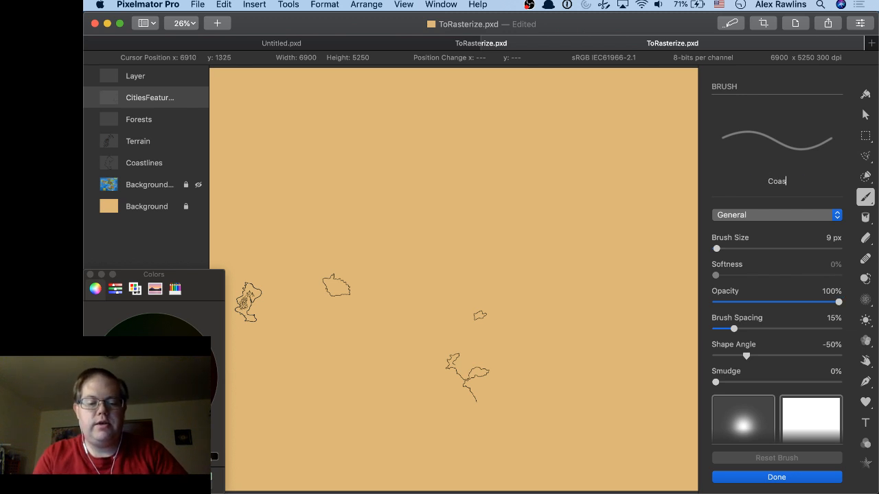
pyautogui.write('tlines')
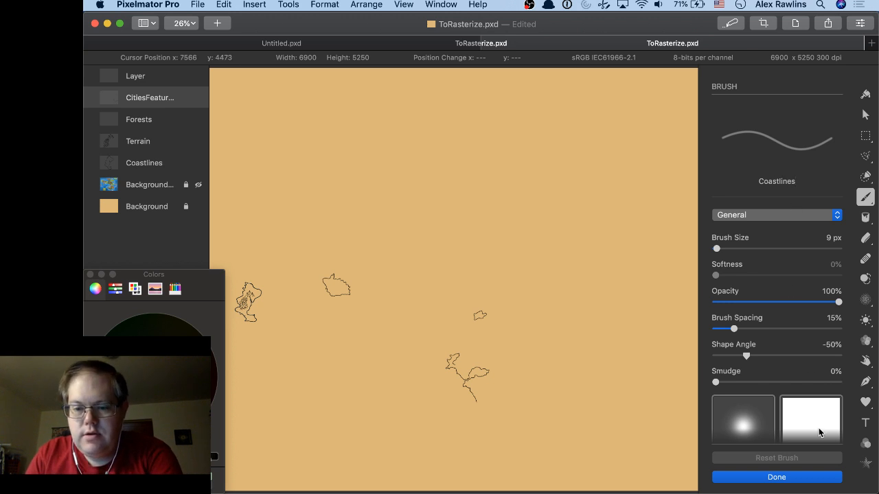
pyautogui.click(793, 479)
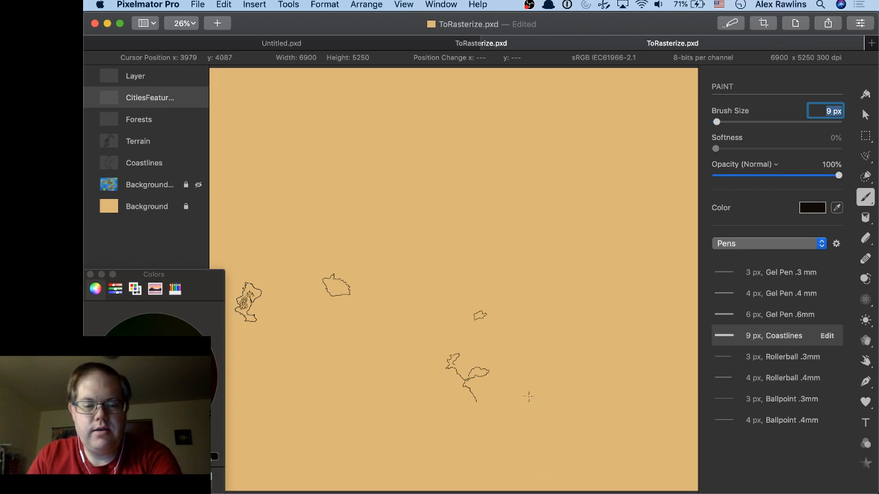
# Show the reference map layer again beneath the traced coast of the Great Nation of Ao.
pyautogui.scroll(10, 498, 400)
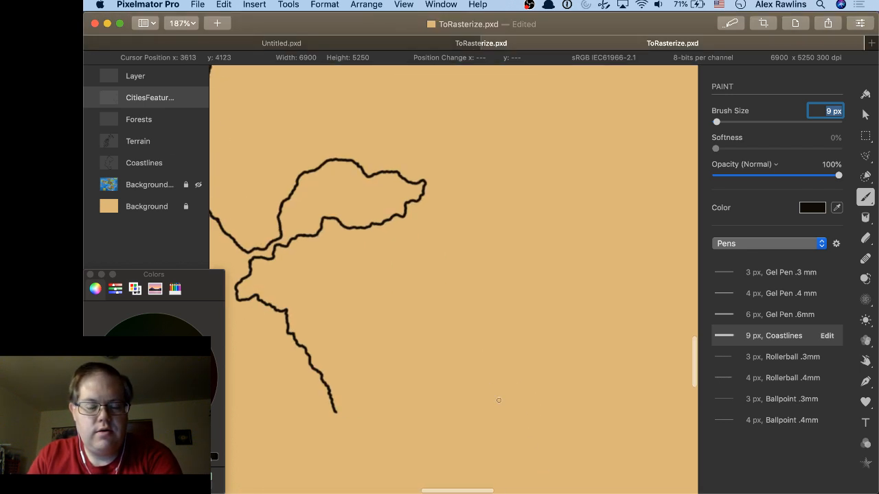
pyautogui.scroll(-5, 498, 400)
pyautogui.hscroll(-4, 499, 400)
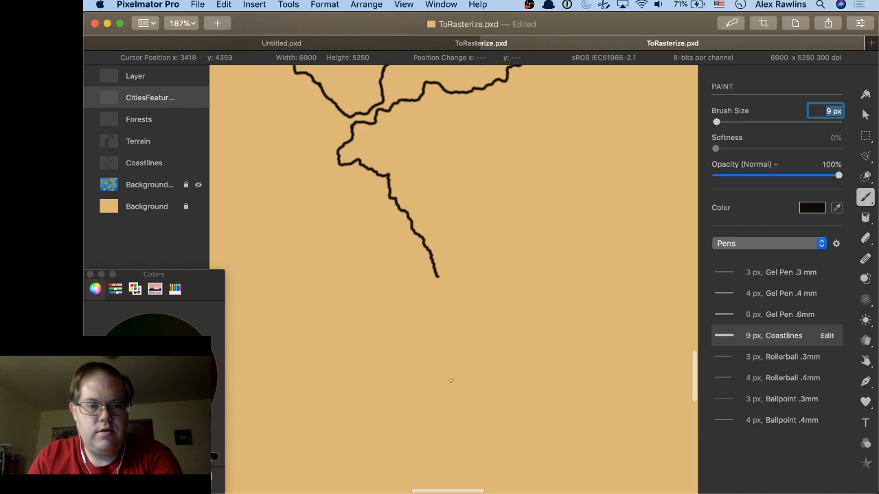
pyautogui.click(198, 186)
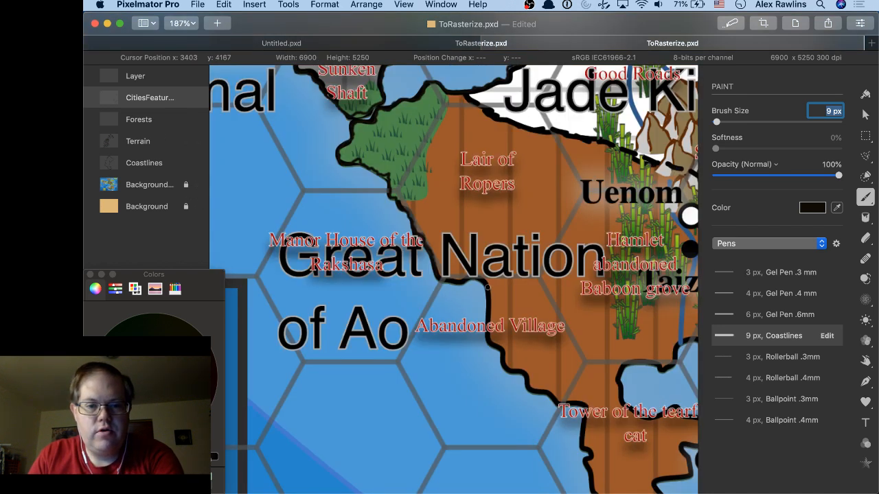
# Trace the Land of Order and Truth coastline from east of Trueheart southwest to Deepharbor with the 9 px Coastlines brush.
pyautogui.scroll(10, 486, 287)
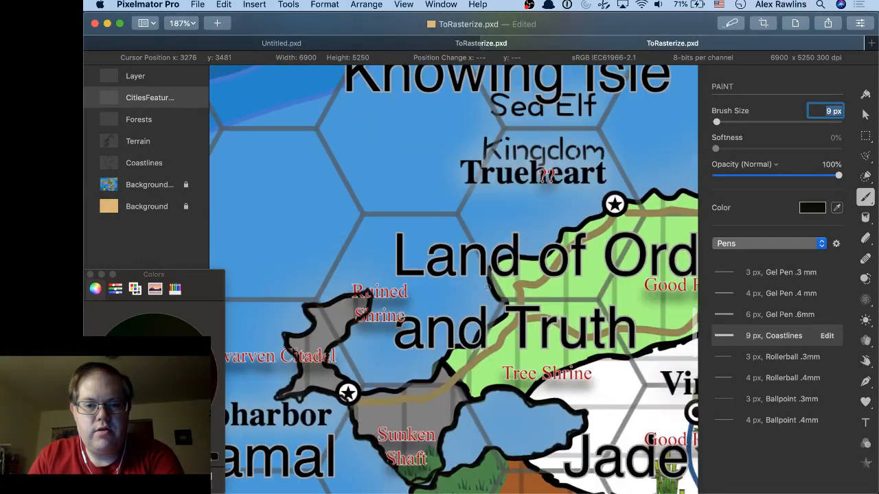
pyautogui.scroll(3, 486, 287)
pyautogui.scroll(-5, 486, 288)
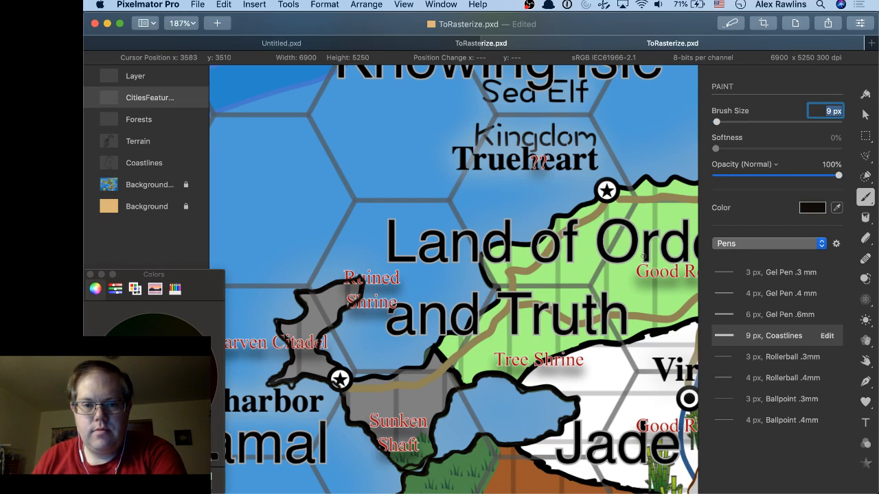
pyautogui.click(695, 184)
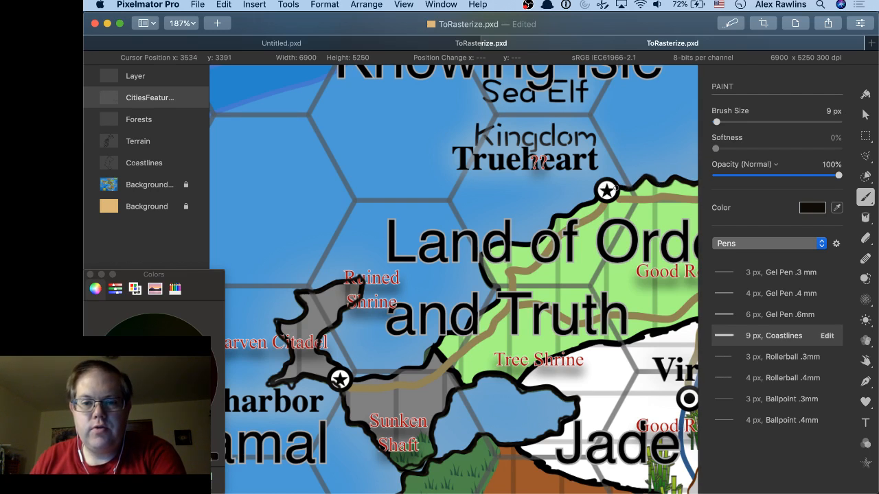
pyautogui.moveTo(602, 182)
pyautogui.mouseDown()
pyautogui.moveTo(595, 198)
pyautogui.moveTo(555, 214)
pyautogui.mouseUp()
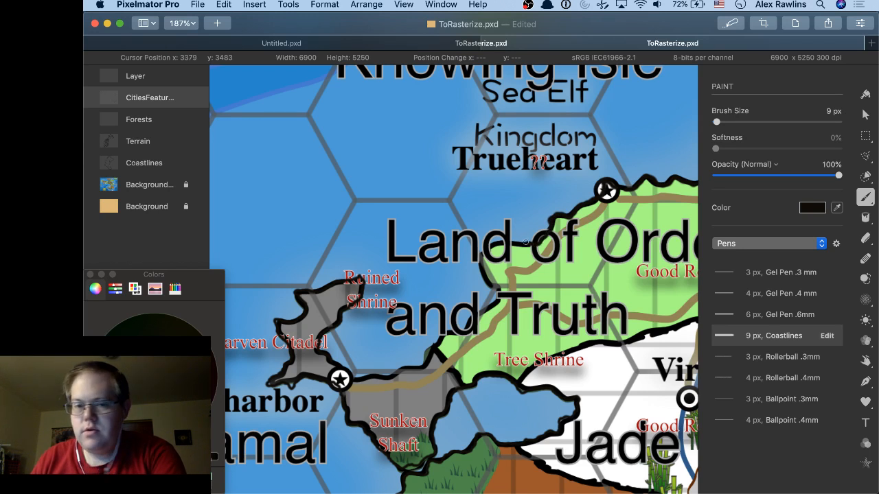
pyautogui.moveTo(515, 243)
pyautogui.mouseDown()
pyautogui.moveTo(490, 244)
pyautogui.moveTo(480, 265)
pyautogui.moveTo(498, 296)
pyautogui.mouseUp()
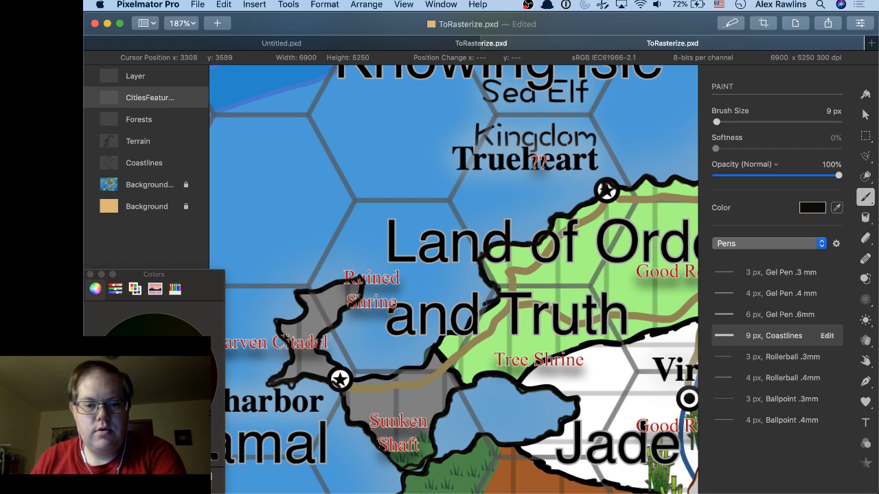
pyautogui.moveTo(479, 309); pyautogui.dragTo(429, 353)
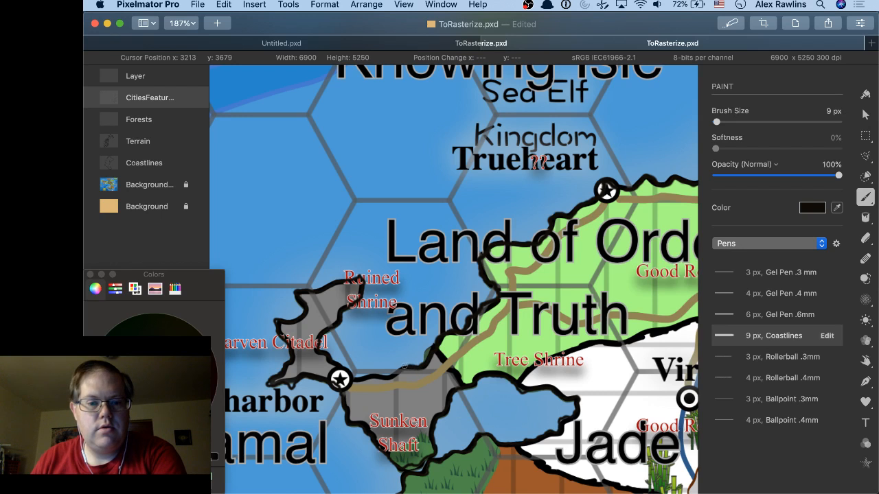
pyautogui.moveTo(404, 366); pyautogui.dragTo(381, 377)
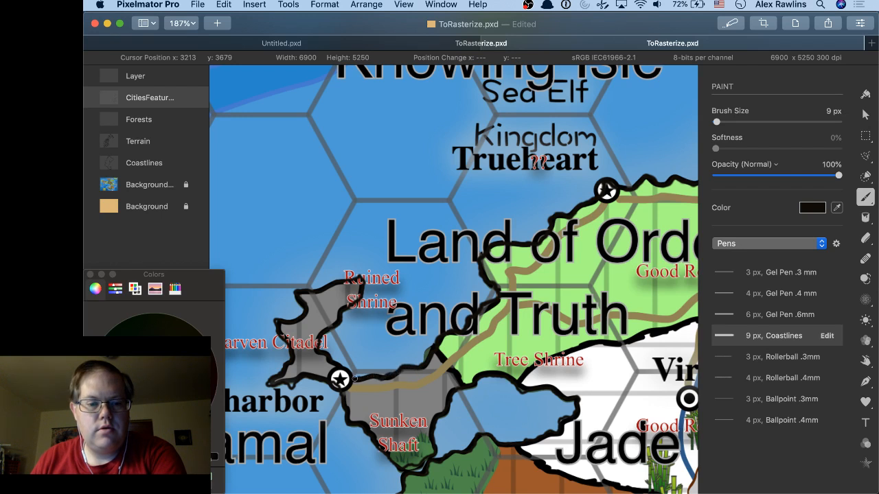
# Trace the Deepharbor peninsula coastline around the Ruined Shrine and Dwarven Citadel, ending along the Sunken Shaft shore, with the 9 px Coastlines brush.
pyautogui.moveTo(334, 362); pyautogui.dragTo(333, 362)
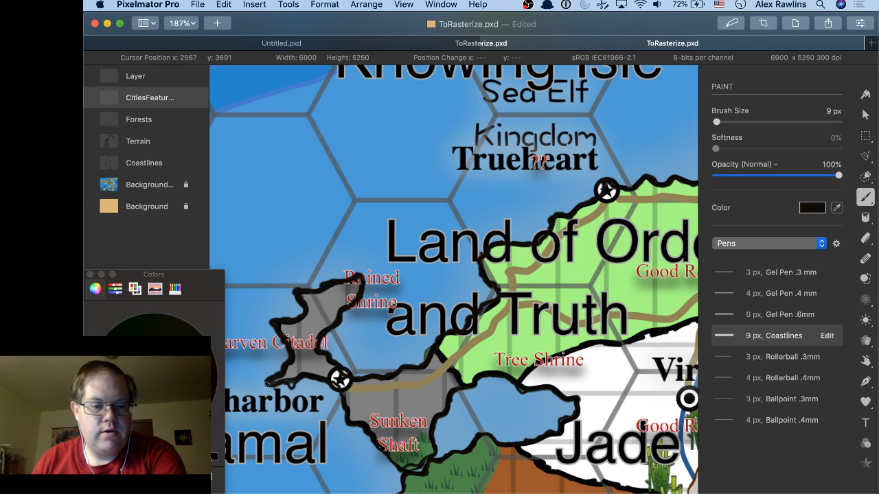
pyautogui.moveTo(288, 387); pyautogui.dragTo(294, 382)
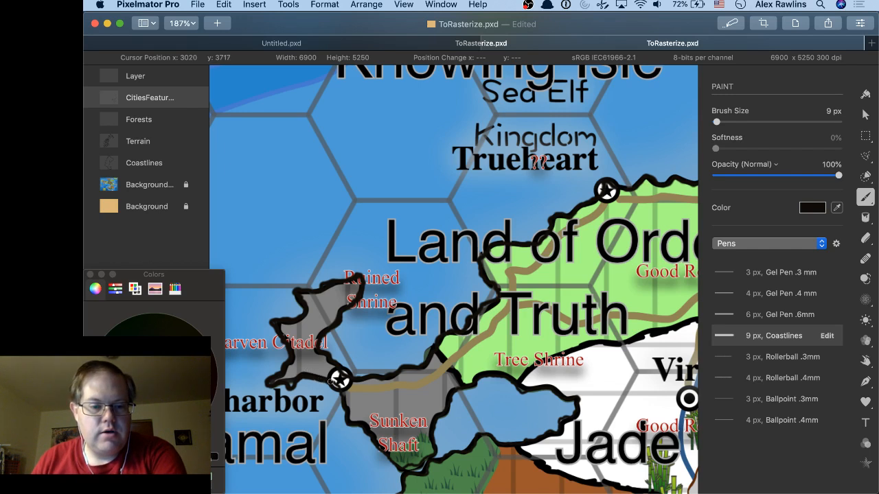
pyautogui.moveTo(331, 381); pyautogui.dragTo(338, 383)
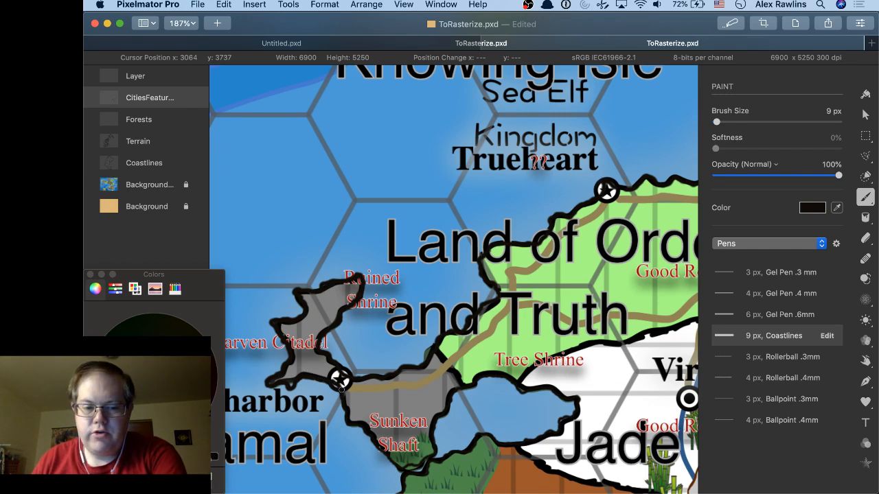
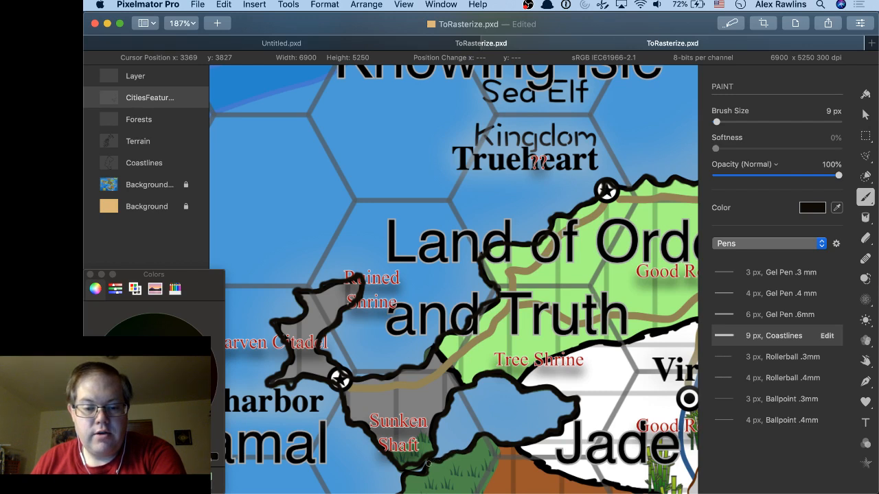
# Trace the west coast of the Great Nation of Ao from the green marshland south past Abandoned Village.
pyautogui.scroll(-3, 428, 467)
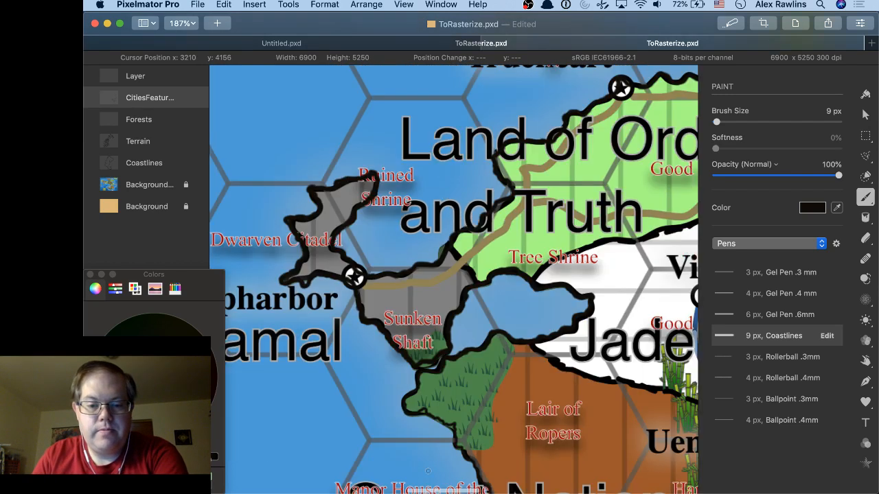
pyautogui.scroll(-5, 428, 471)
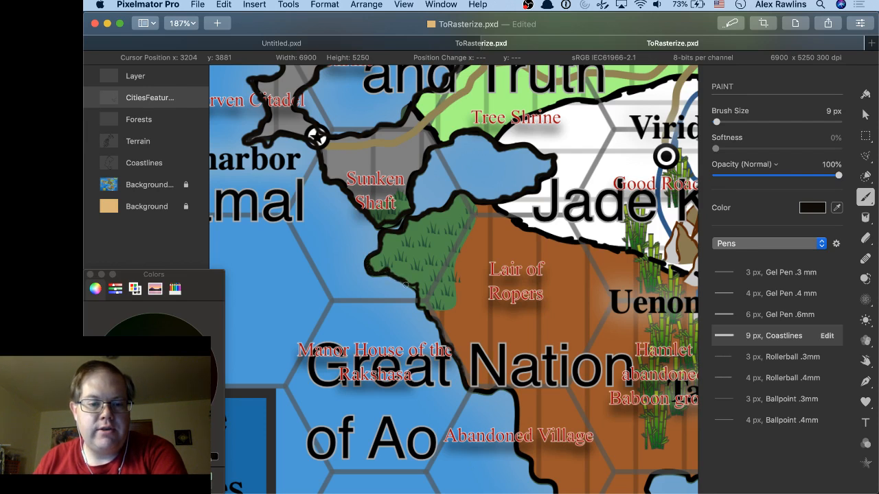
pyautogui.moveTo(407, 285); pyautogui.dragTo(417, 303)
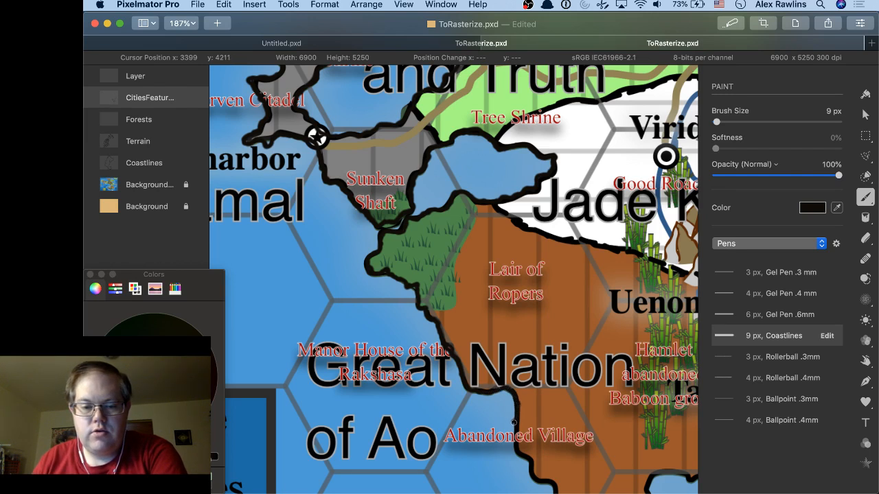
pyautogui.moveTo(508, 425)
pyautogui.mouseDown()
pyautogui.moveTo(534, 481)
pyautogui.moveTo(550, 484)
pyautogui.mouseUp()
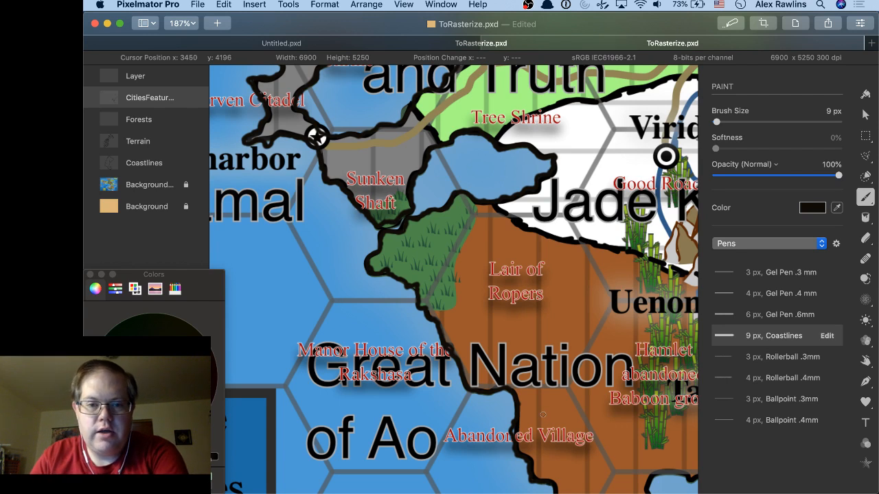
# Trace the southern coast of Ao around the Tower of the tearful cat peninsula and the bay beside Oshin.
pyautogui.scroll(-2, 542, 415)
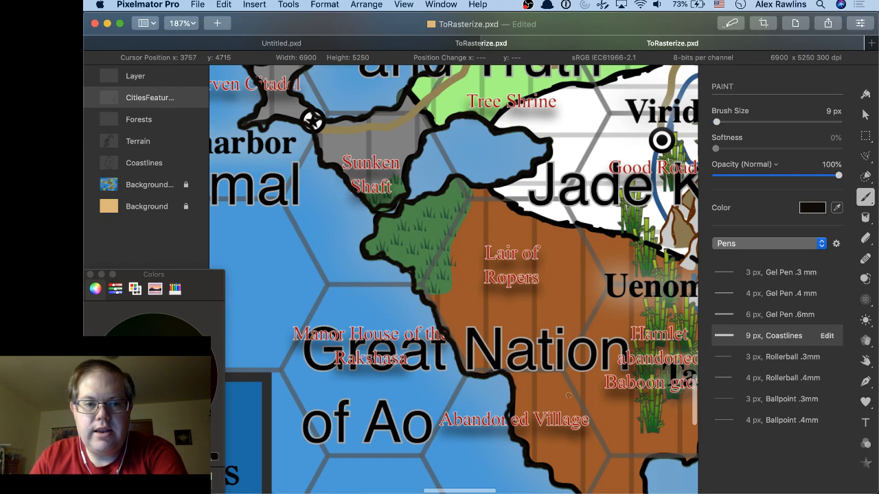
pyautogui.scroll(-10, 568, 396)
pyautogui.hscroll(5, 568, 396)
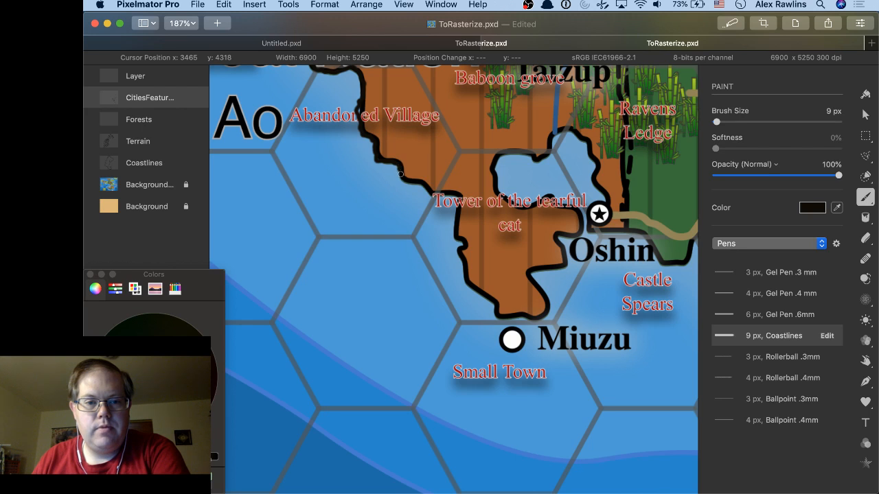
pyautogui.moveTo(402, 181)
pyautogui.mouseDown()
pyautogui.moveTo(430, 193)
pyautogui.moveTo(463, 194)
pyautogui.moveTo(452, 228)
pyautogui.mouseUp()
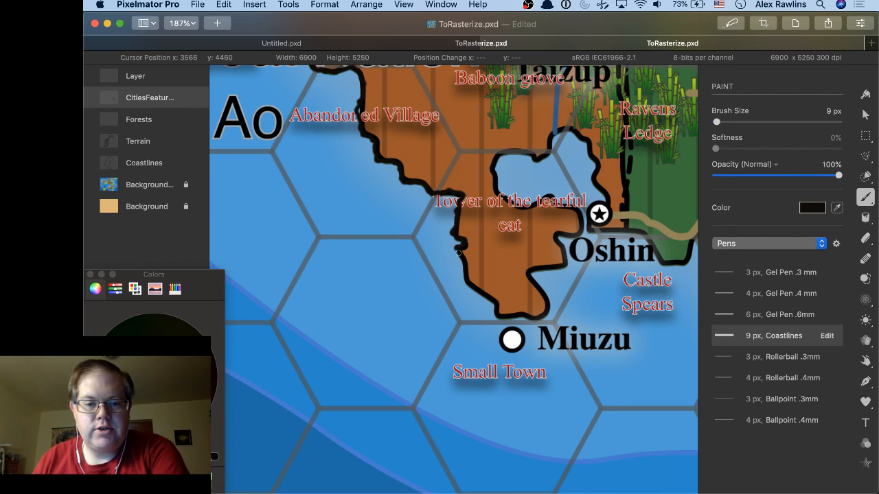
pyautogui.moveTo(462, 265)
pyautogui.mouseDown()
pyautogui.moveTo(491, 296)
pyautogui.moveTo(495, 320)
pyautogui.moveTo(550, 308)
pyautogui.moveTo(527, 281)
pyautogui.moveTo(537, 269)
pyautogui.moveTo(566, 266)
pyautogui.moveTo(556, 238)
pyautogui.moveTo(581, 233)
pyautogui.moveTo(579, 215)
pyautogui.moveTo(551, 199)
pyautogui.moveTo(527, 207)
pyautogui.moveTo(492, 194)
pyautogui.mouseUp()
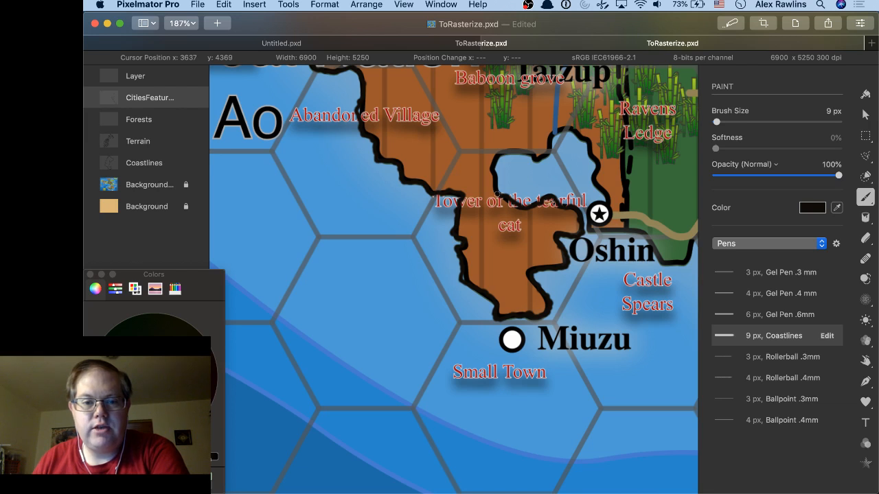
pyautogui.moveTo(492, 168)
pyautogui.mouseDown()
pyautogui.moveTo(523, 149)
pyautogui.moveTo(539, 162)
pyautogui.moveTo(556, 130)
pyautogui.moveTo(567, 129)
pyautogui.moveTo(596, 162)
pyautogui.mouseUp()
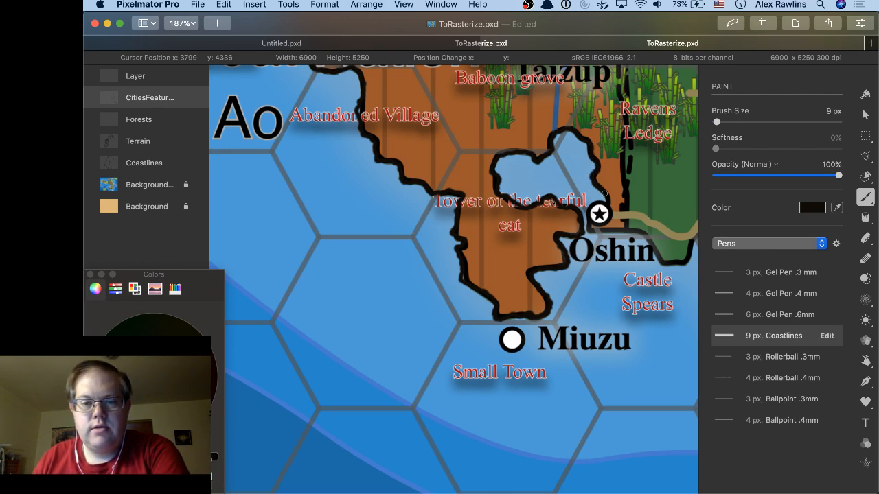
pyautogui.moveTo(606, 204)
pyautogui.mouseDown()
pyautogui.moveTo(589, 226)
pyautogui.moveTo(596, 230)
pyautogui.mouseUp()
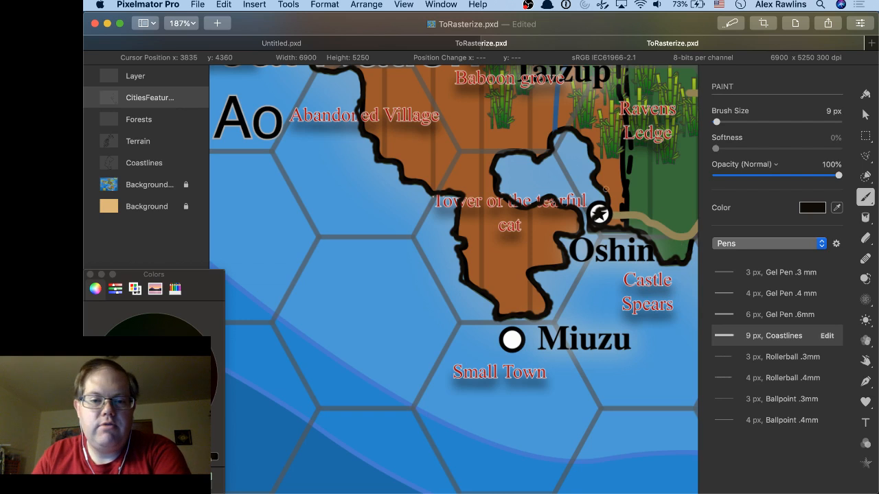
# Trace Tua Janin's south coast from Oshin around the lake inlet and Rupes, then outline the small island east of Rupes.
pyautogui.hscroll(5, 679, 245)
pyautogui.scroll(2, 679, 245)
pyautogui.hscroll(4, 561, 249)
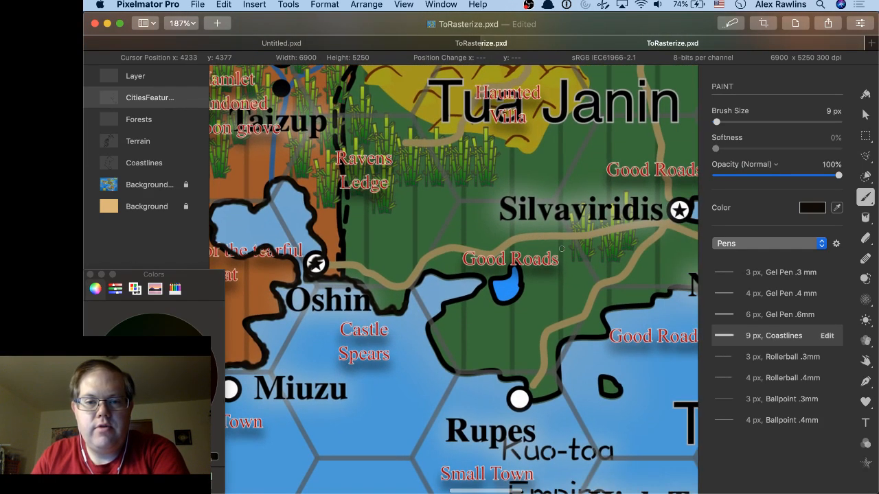
pyautogui.hscroll(1, 561, 249)
pyautogui.scroll(1, 561, 248)
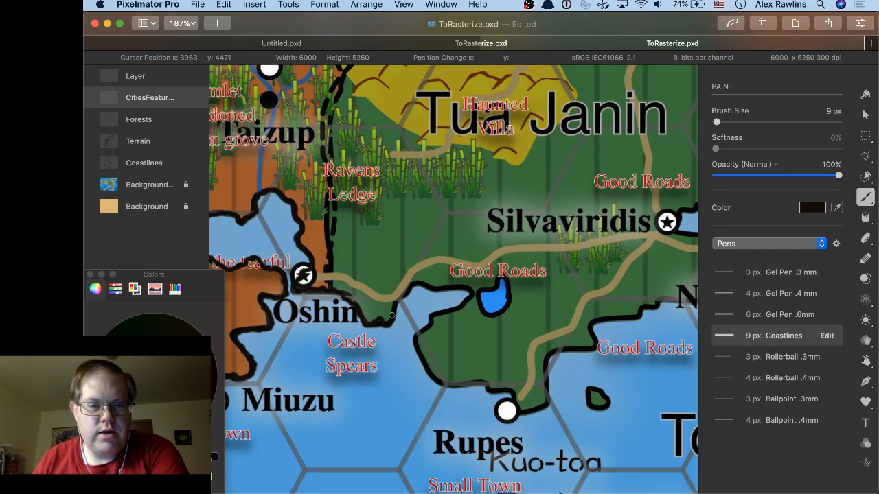
pyautogui.moveTo(397, 310)
pyautogui.mouseDown()
pyautogui.moveTo(413, 285)
pyautogui.moveTo(463, 289)
pyautogui.moveTo(470, 298)
pyautogui.moveTo(431, 316)
pyautogui.moveTo(418, 348)
pyautogui.mouseUp()
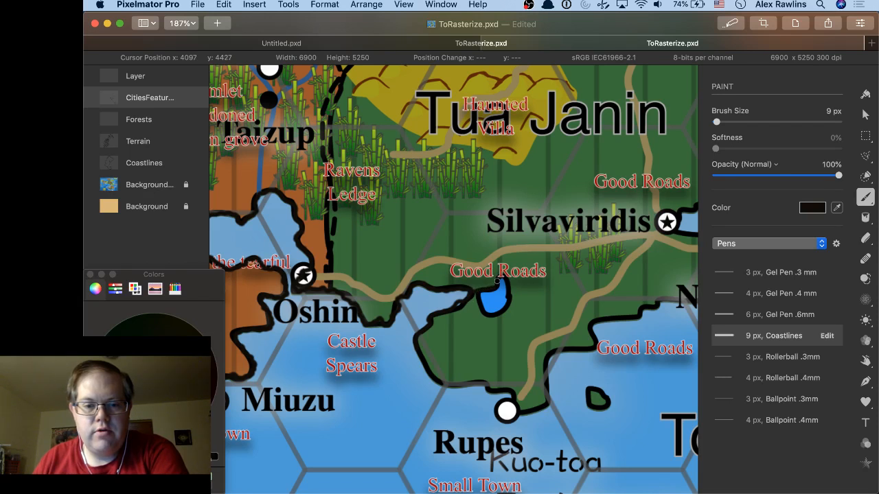
pyautogui.moveTo(497, 281)
pyautogui.mouseDown()
pyautogui.moveTo(503, 311)
pyautogui.moveTo(488, 315)
pyautogui.moveTo(471, 292)
pyautogui.moveTo(416, 335)
pyautogui.moveTo(415, 356)
pyautogui.moveTo(443, 389)
pyautogui.moveTo(473, 380)
pyautogui.moveTo(481, 392)
pyautogui.moveTo(504, 388)
pyautogui.moveTo(512, 413)
pyautogui.moveTo(535, 409)
pyautogui.moveTo(548, 397)
pyautogui.moveTo(542, 376)
pyautogui.mouseUp()
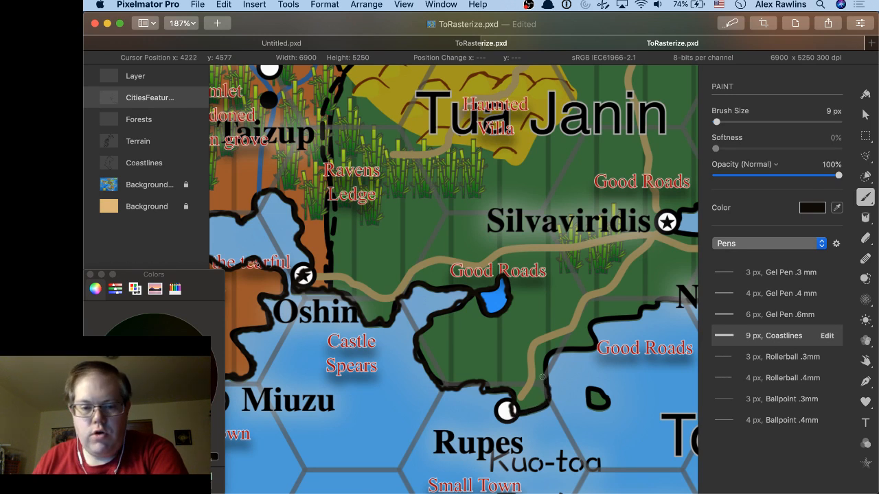
pyautogui.moveTo(546, 361)
pyautogui.mouseDown()
pyautogui.moveTo(598, 346)
pyautogui.moveTo(594, 327)
pyautogui.moveTo(602, 318)
pyautogui.moveTo(637, 318)
pyautogui.moveTo(624, 322)
pyautogui.moveTo(667, 299)
pyautogui.moveTo(694, 303)
pyautogui.mouseUp()
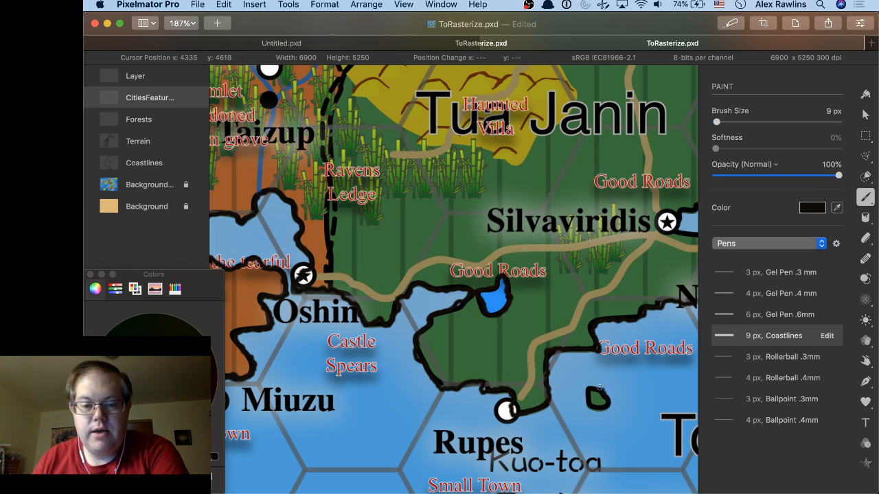
pyautogui.moveTo(599, 389)
pyautogui.mouseDown()
pyautogui.moveTo(586, 400)
pyautogui.moveTo(585, 412)
pyautogui.moveTo(598, 411)
pyautogui.mouseUp()
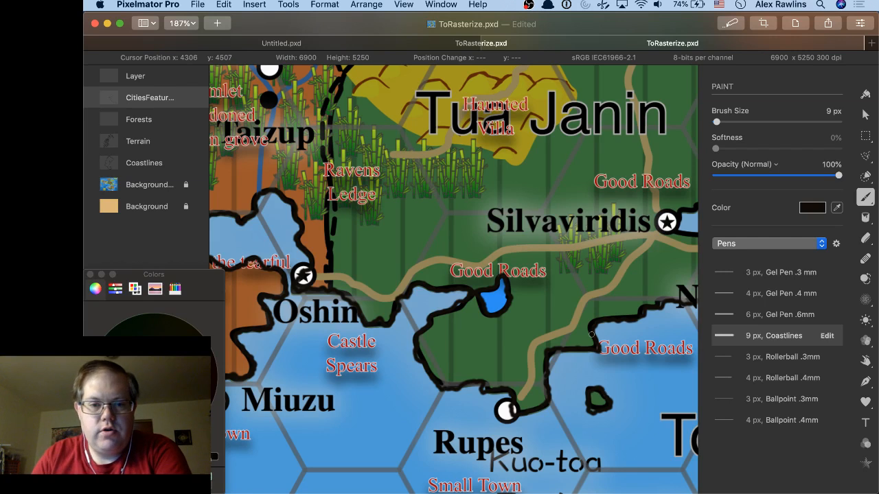
# Trace Tua Janin's east coast around Novusmare and the Silvaviridis inlet, continuing north to the Shrine of the Drunken Master.
pyautogui.hscroll(5, 591, 316)
pyautogui.hscroll(3, 592, 309)
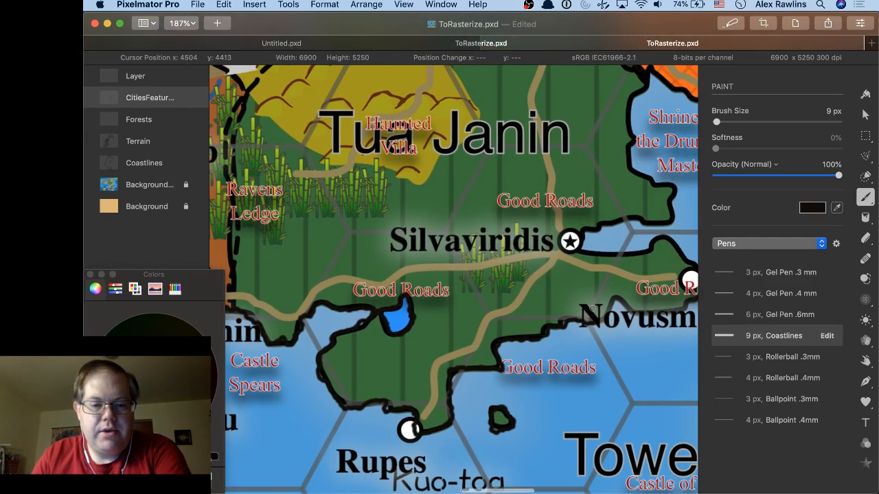
pyautogui.hscroll(4, 592, 309)
pyautogui.scroll(2, 592, 309)
pyautogui.hscroll(5, 591, 307)
pyautogui.scroll(-3, 591, 308)
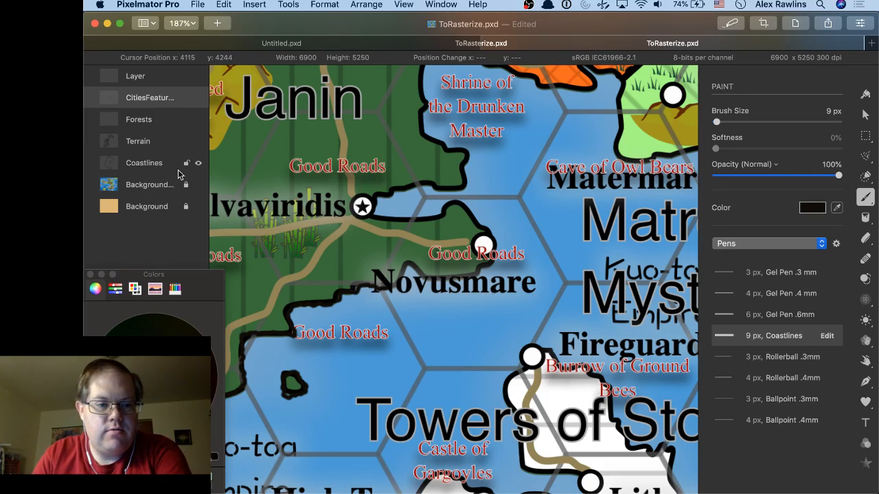
pyautogui.click(198, 188)
pyautogui.click(198, 187)
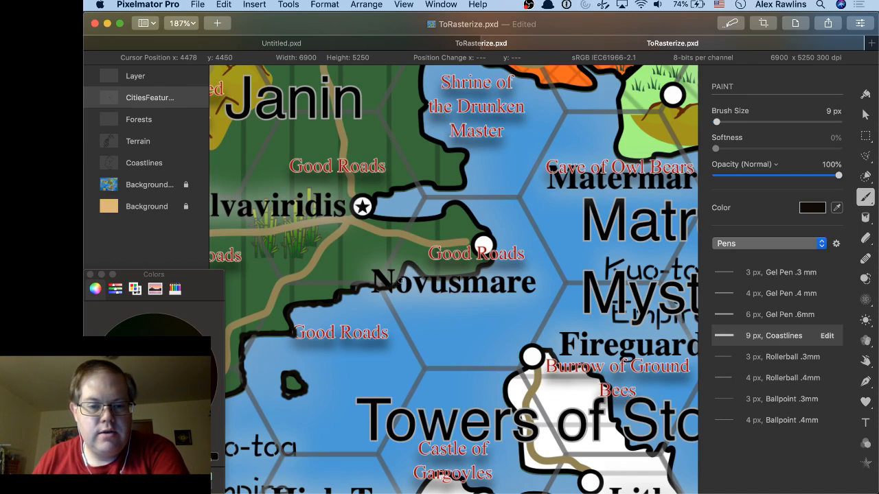
pyautogui.moveTo(413, 265)
pyautogui.mouseDown()
pyautogui.moveTo(422, 274)
pyautogui.moveTo(476, 274)
pyautogui.mouseUp()
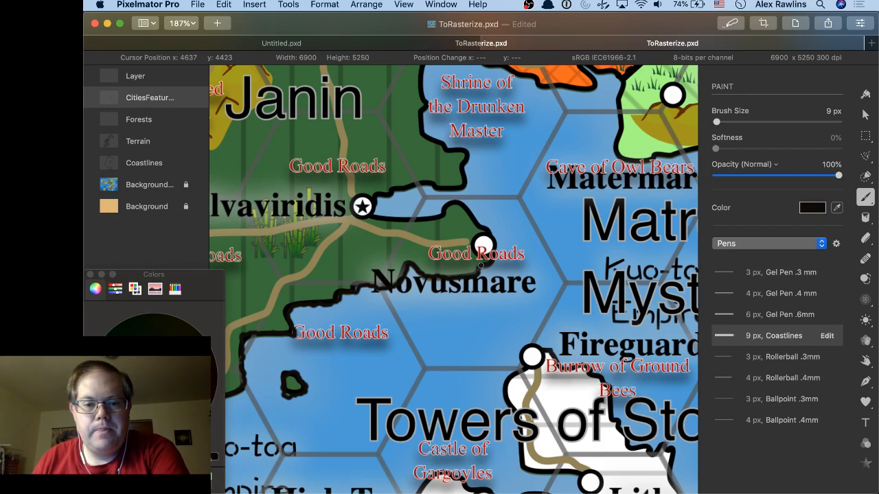
pyautogui.moveTo(489, 239)
pyautogui.mouseDown()
pyautogui.moveTo(490, 230)
pyautogui.moveTo(455, 204)
pyautogui.moveTo(443, 219)
pyautogui.moveTo(397, 220)
pyautogui.moveTo(371, 200)
pyautogui.moveTo(428, 182)
pyautogui.moveTo(468, 186)
pyautogui.moveTo(460, 173)
pyautogui.mouseUp()
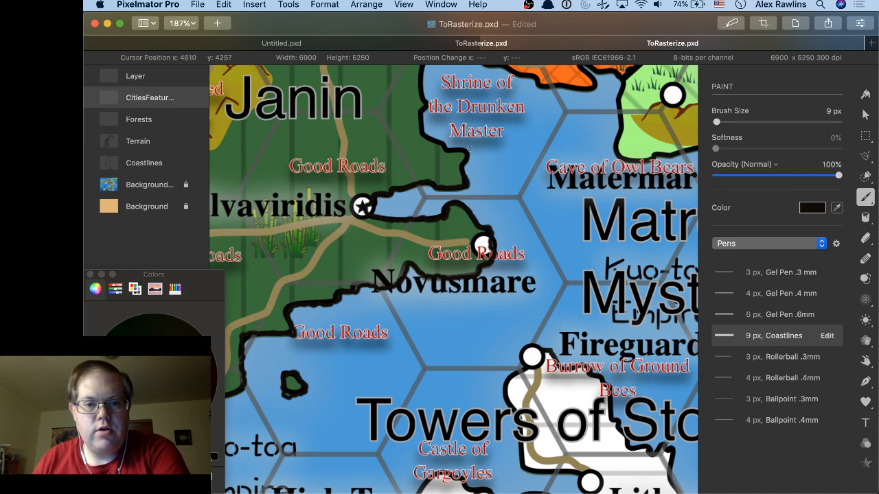
pyautogui.moveTo(461, 148); pyautogui.dragTo(453, 149)
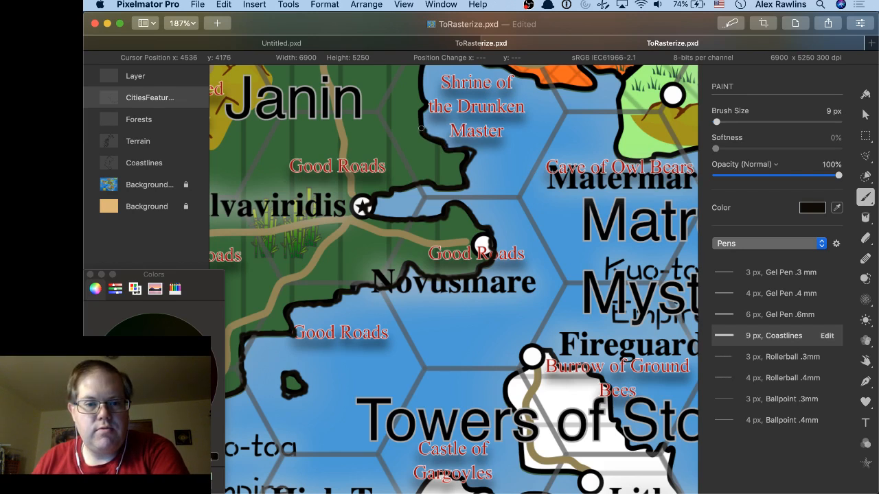
pyautogui.moveTo(429, 103); pyautogui.dragTo(420, 77)
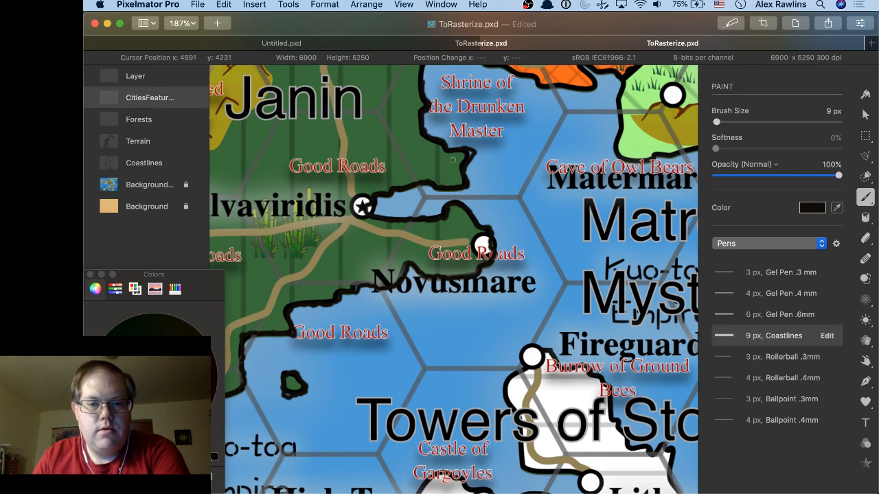
# Trace the coastline of the High Tower landmass at the map's southern edge in the Towers of Stone.
pyautogui.scroll(-5, 452, 159)
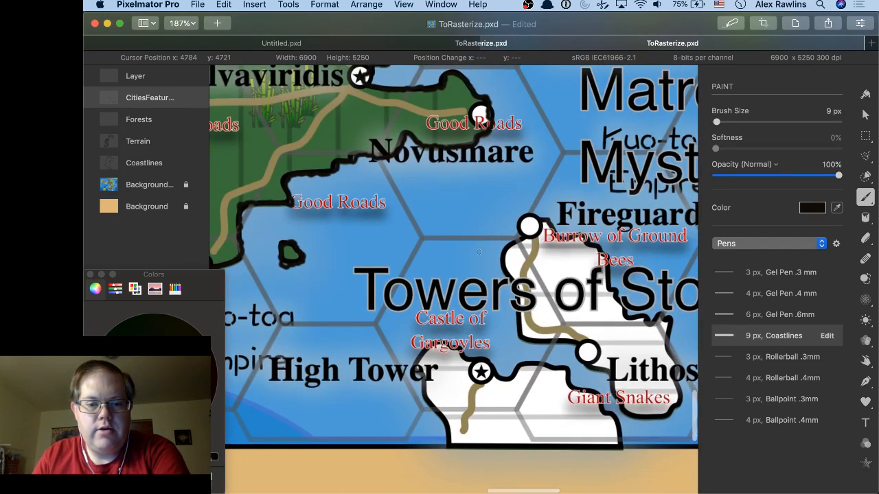
pyautogui.scroll(-3, 479, 252)
pyautogui.hscroll(3, 478, 252)
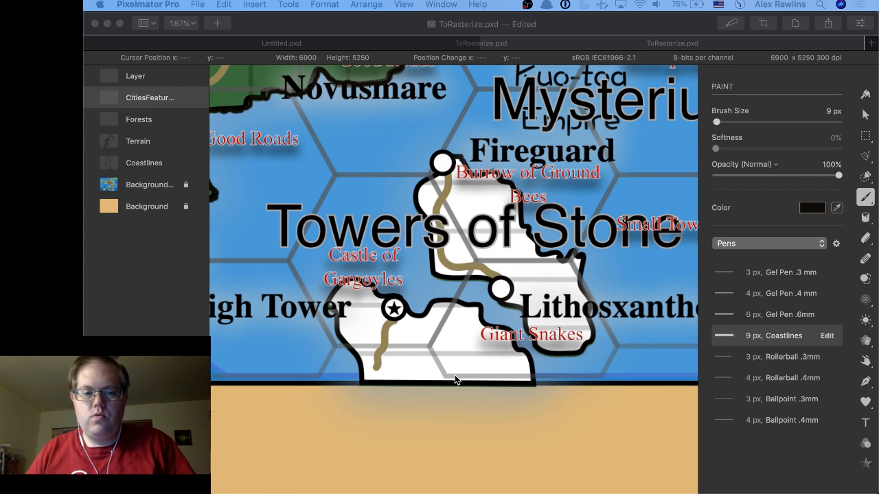
pyautogui.click(362, 385)
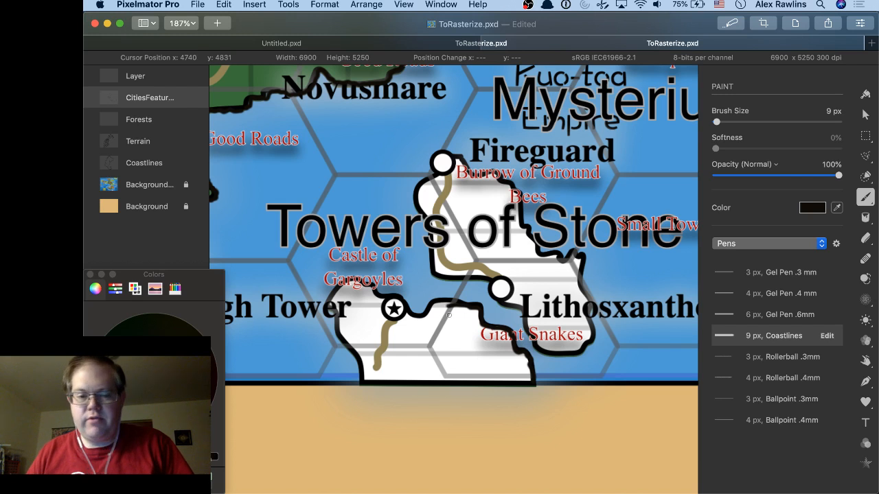
pyautogui.moveTo(436, 302); pyautogui.dragTo(429, 304)
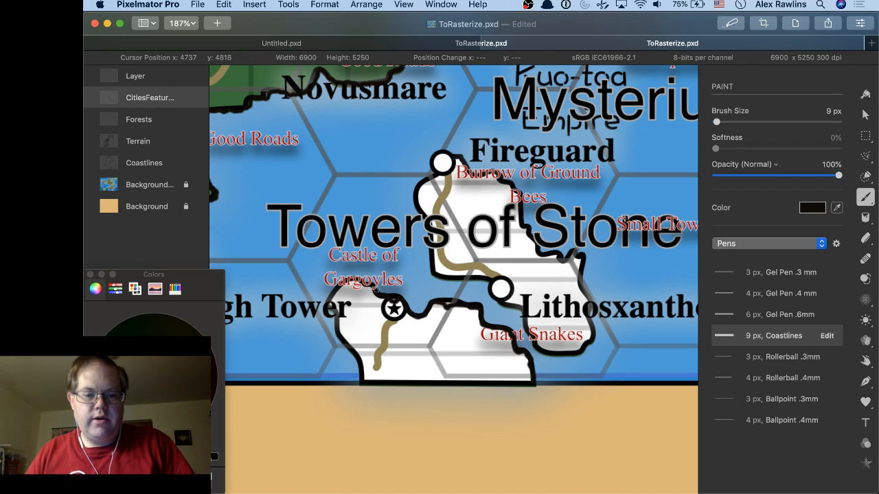
pyautogui.moveTo(361, 280)
pyautogui.mouseDown()
pyautogui.moveTo(333, 292)
pyautogui.moveTo(339, 342)
pyautogui.moveTo(358, 363)
pyautogui.mouseUp()
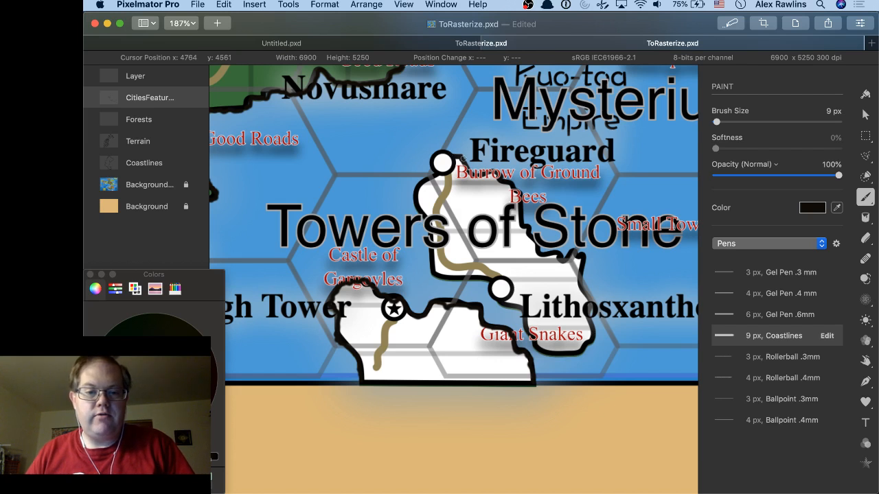
# Trace the outline of the Fireguard and Lithosxanthe island in the Towers of Stone.
pyautogui.moveTo(464, 164)
pyautogui.mouseDown()
pyautogui.moveTo(449, 154)
pyautogui.moveTo(422, 181)
pyautogui.moveTo(415, 206)
pyautogui.moveTo(427, 223)
pyautogui.mouseUp()
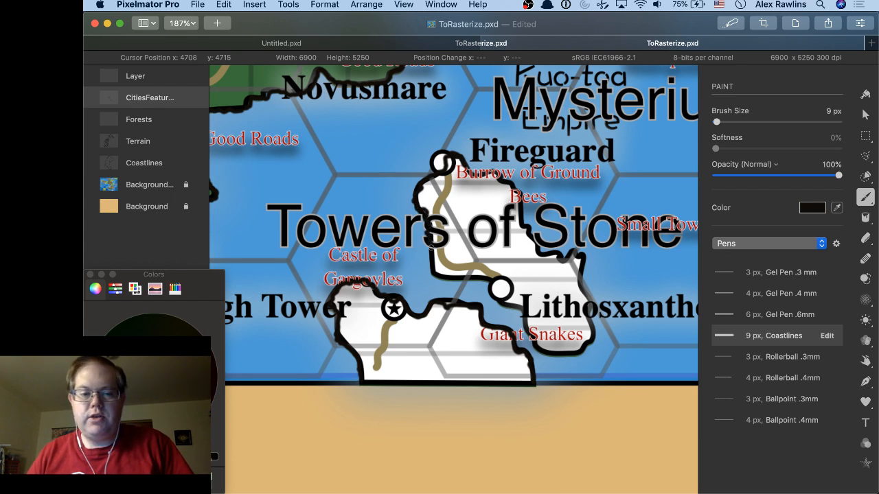
pyautogui.moveTo(431, 239)
pyautogui.mouseDown()
pyautogui.moveTo(427, 257)
pyautogui.moveTo(440, 278)
pyautogui.moveTo(483, 276)
pyautogui.moveTo(502, 293)
pyautogui.moveTo(496, 303)
pyautogui.moveTo(521, 311)
pyautogui.mouseUp()
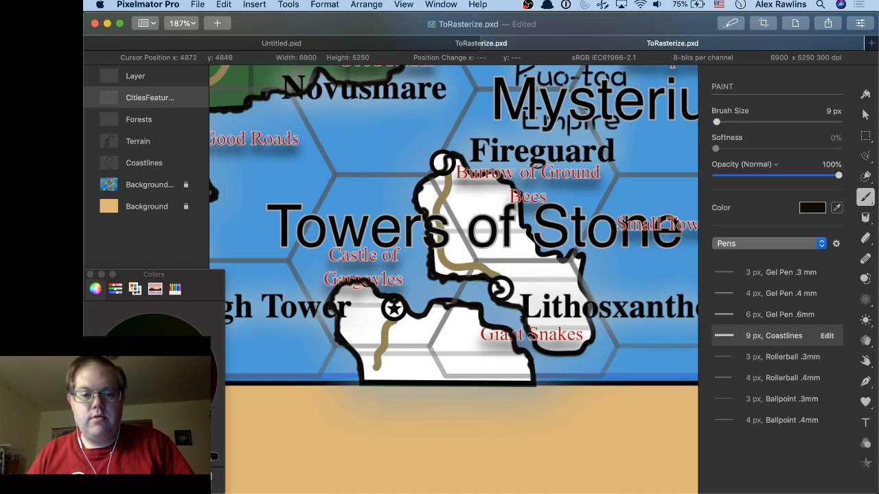
pyautogui.moveTo(530, 336)
pyautogui.mouseDown()
pyautogui.moveTo(570, 357)
pyautogui.moveTo(591, 334)
pyautogui.moveTo(577, 282)
pyautogui.moveTo(584, 255)
pyautogui.moveTo(536, 253)
pyautogui.mouseUp()
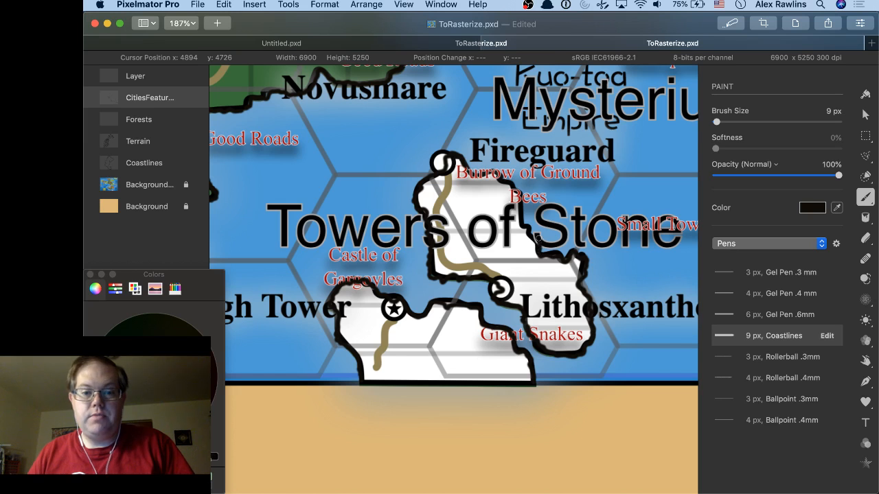
pyautogui.moveTo(522, 220)
pyautogui.mouseDown()
pyautogui.moveTo(524, 190)
pyautogui.moveTo(490, 171)
pyautogui.mouseUp()
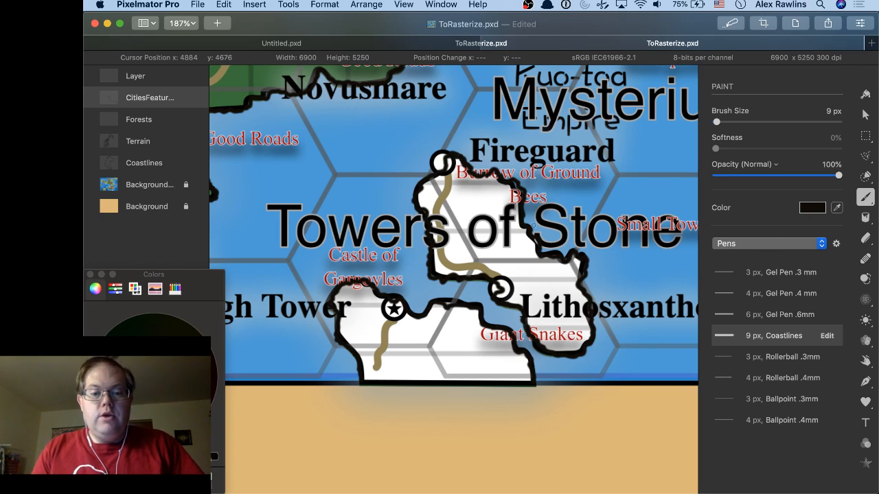
# Trace the Argon Empire's south coast from the Shrine of the Drunken Master east to the notch below Razzet.
pyautogui.scroll(10, 535, 254)
pyautogui.hscroll(5, 535, 253)
pyautogui.scroll(3, 533, 226)
pyautogui.hscroll(-8, 533, 225)
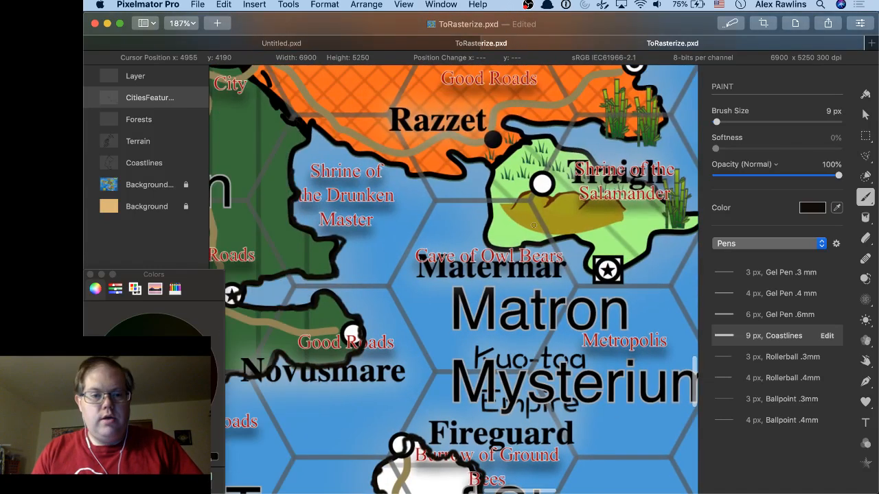
pyautogui.hscroll(2, 533, 225)
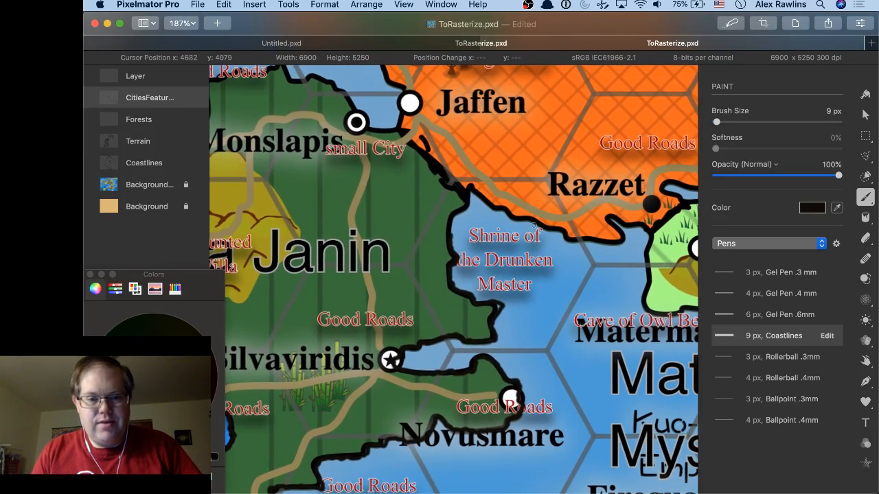
pyautogui.scroll(3, 533, 225)
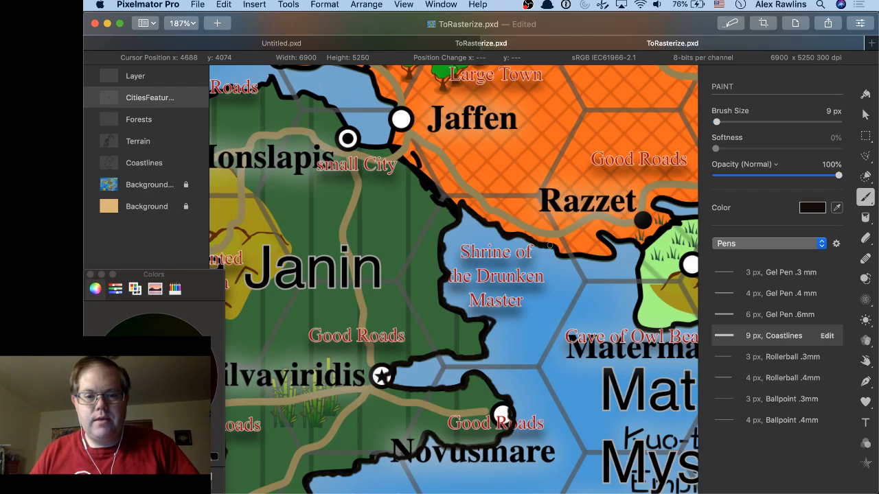
pyautogui.moveTo(576, 254)
pyautogui.mouseDown()
pyautogui.moveTo(614, 261)
pyautogui.moveTo(597, 234)
pyautogui.moveTo(621, 241)
pyautogui.mouseUp()
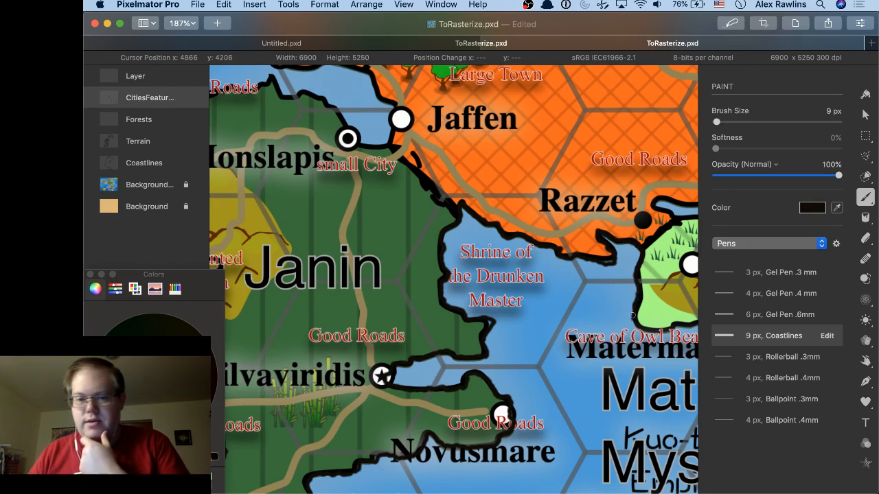
# Trace the green Traigh peninsula's coast past the Cave of Owl Bears, around Matermar and the eastern point, and back toward Razzet.
pyautogui.moveTo(633, 333); pyautogui.dragTo(673, 326)
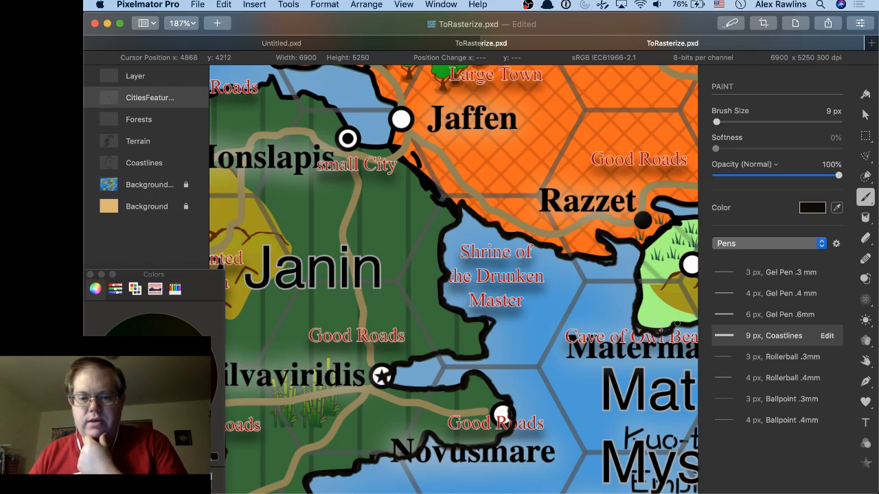
pyautogui.hscroll(5, 682, 317)
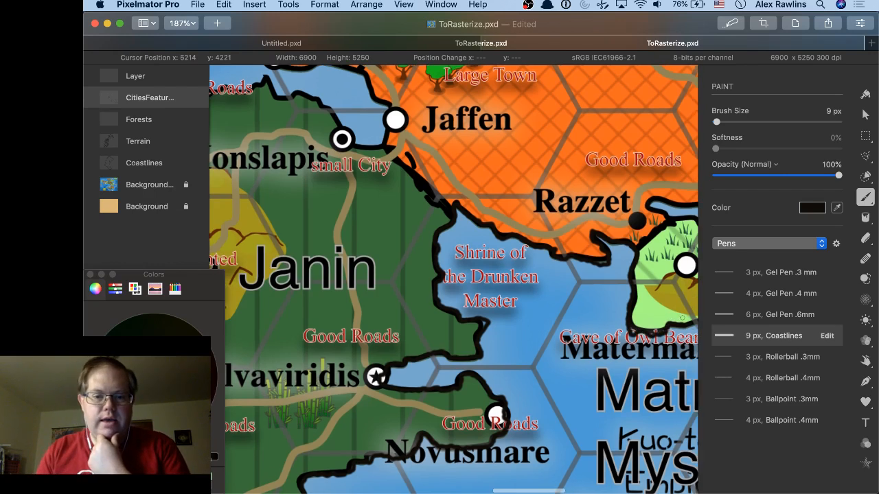
pyautogui.hscroll(5, 648, 320)
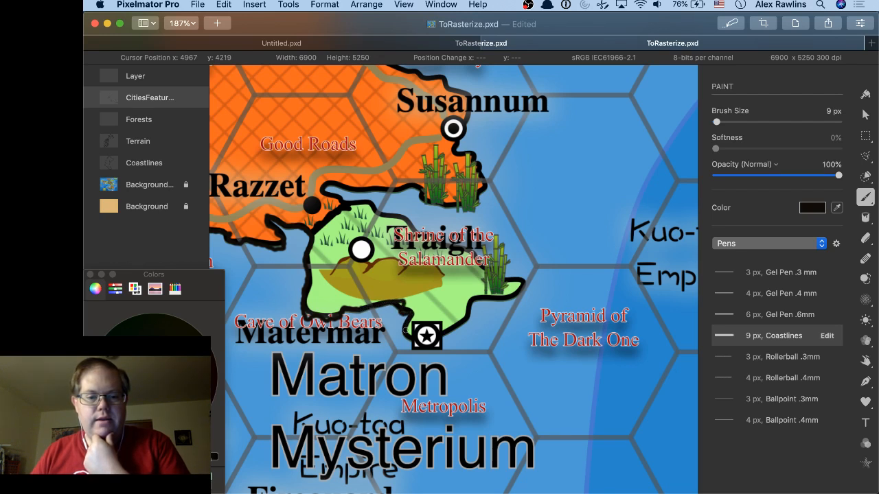
pyautogui.moveTo(414, 338); pyautogui.dragTo(442, 333)
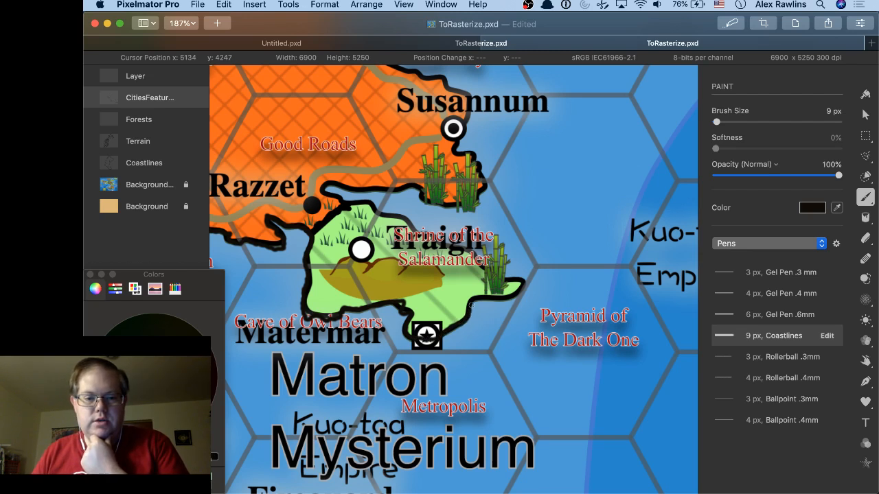
pyautogui.moveTo(471, 305)
pyautogui.mouseDown()
pyautogui.moveTo(517, 293)
pyautogui.moveTo(522, 282)
pyautogui.moveTo(491, 274)
pyautogui.moveTo(457, 246)
pyautogui.mouseUp()
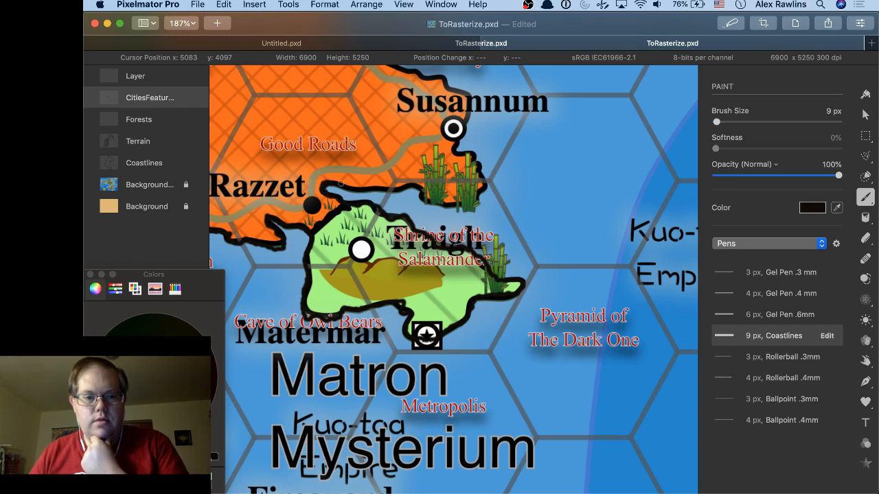
# Trace the Argon Empire's east coast from the Razzet inlet around the bamboo headland and Susannum up to Roya.
pyautogui.moveTo(341, 184)
pyautogui.mouseDown()
pyautogui.moveTo(410, 180)
pyautogui.moveTo(428, 204)
pyautogui.moveTo(468, 200)
pyautogui.moveTo(485, 184)
pyautogui.moveTo(474, 165)
pyautogui.moveTo(480, 172)
pyautogui.moveTo(481, 163)
pyautogui.moveTo(454, 144)
pyautogui.moveTo(470, 104)
pyautogui.mouseUp()
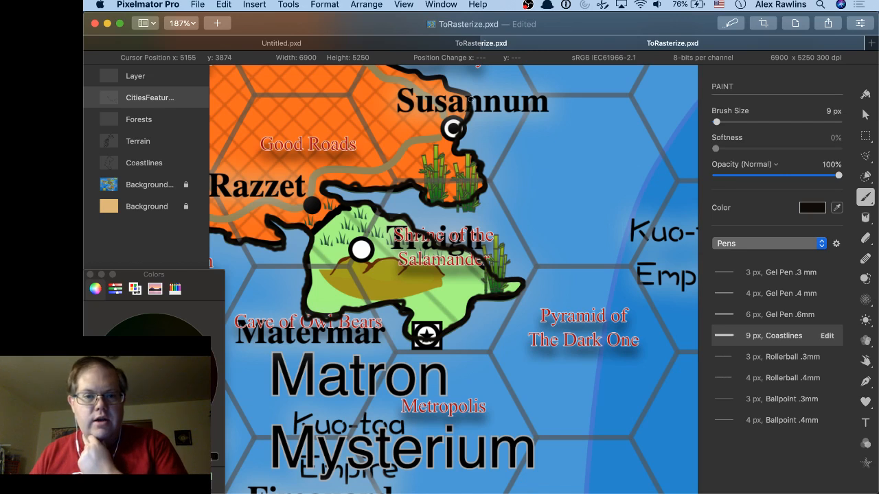
pyautogui.moveTo(450, 85); pyautogui.dragTo(434, 77)
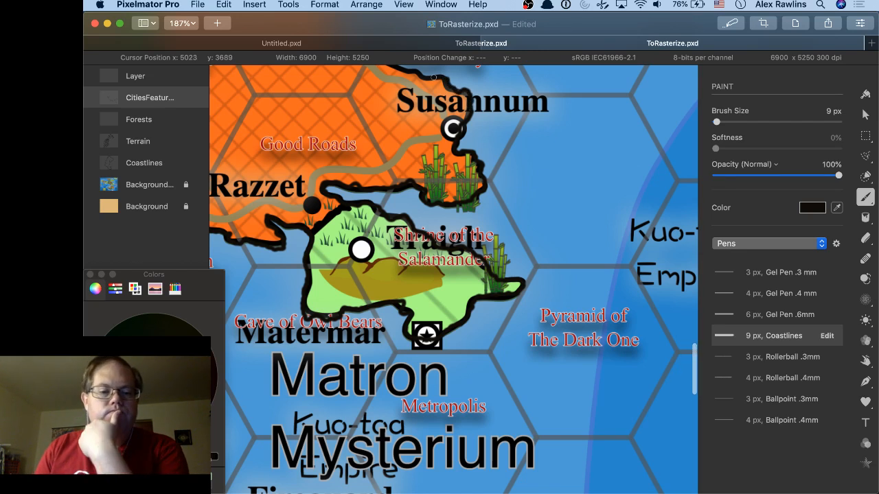
pyautogui.scroll(5, 434, 77)
pyautogui.hscroll(-3, 434, 77)
pyautogui.scroll(5, 513, 161)
pyautogui.hscroll(-2, 513, 161)
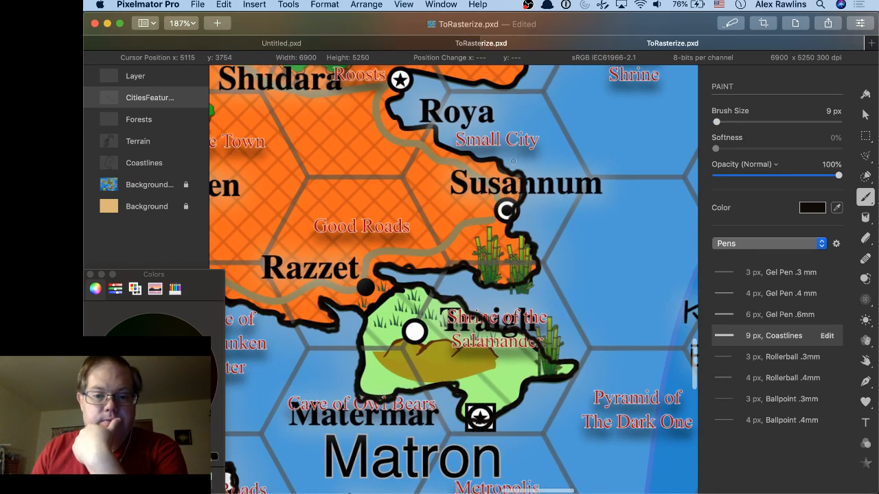
pyautogui.scroll(3, 513, 161)
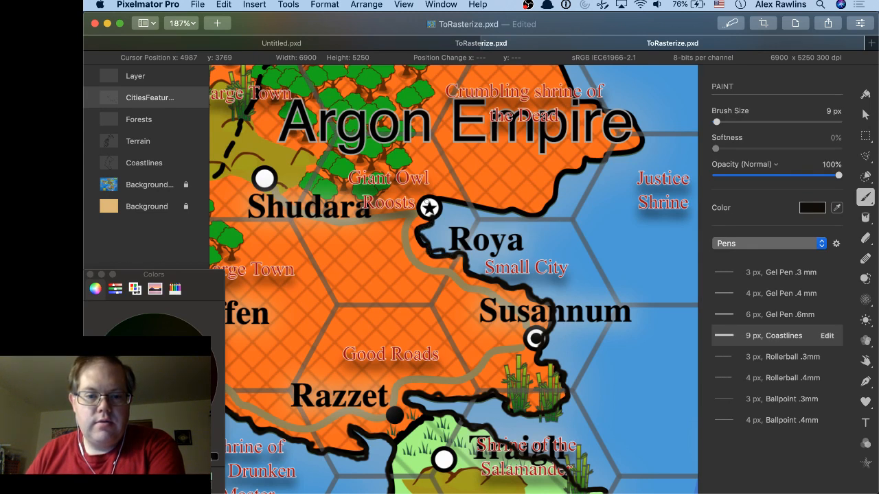
# Trace the Argon Empire's northeastern peninsula from Roya around its eastern tip and west to the Floating Shrine of the Living.
pyautogui.moveTo(426, 201); pyautogui.dragTo(485, 206)
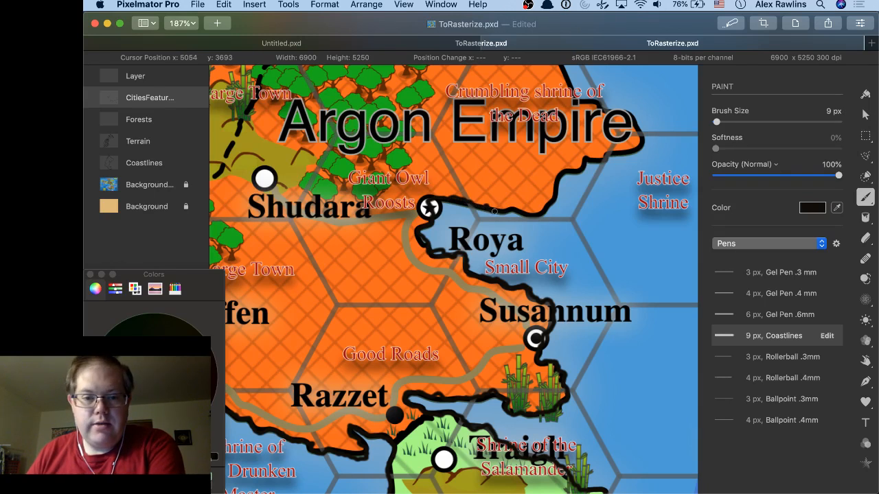
pyautogui.moveTo(520, 207)
pyautogui.mouseDown()
pyautogui.moveTo(539, 217)
pyautogui.moveTo(562, 173)
pyautogui.moveTo(603, 159)
pyautogui.mouseUp()
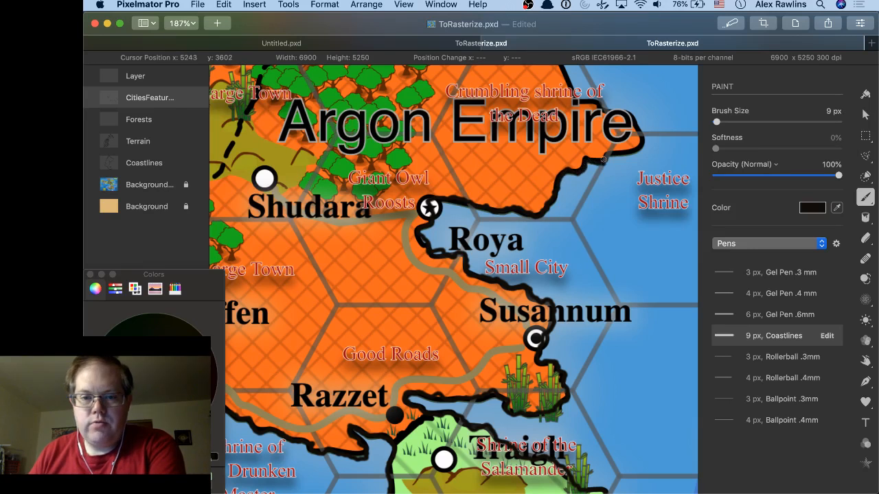
pyautogui.scroll(5, 603, 158)
pyautogui.hscroll(5, 603, 159)
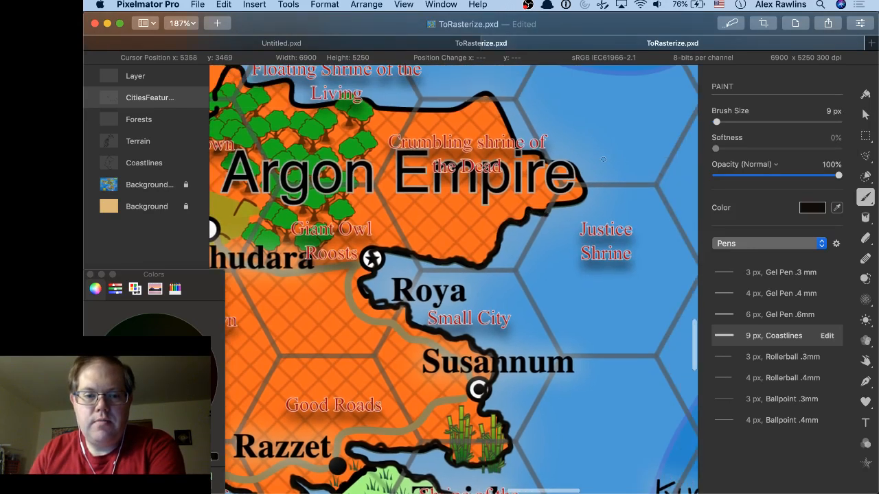
pyautogui.scroll(3, 602, 158)
pyautogui.hscroll(3, 602, 159)
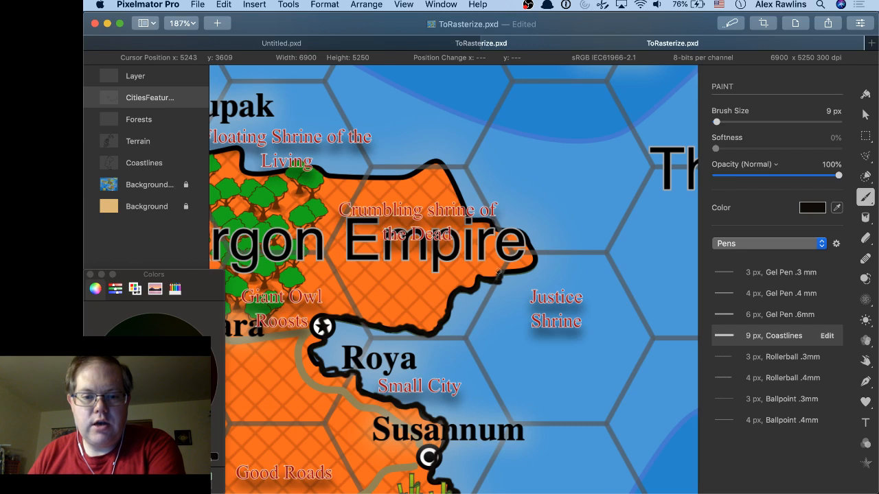
pyautogui.moveTo(498, 272)
pyautogui.mouseDown()
pyautogui.moveTo(534, 253)
pyautogui.moveTo(529, 242)
pyautogui.moveTo(517, 228)
pyautogui.moveTo(500, 233)
pyautogui.moveTo(462, 213)
pyautogui.mouseUp()
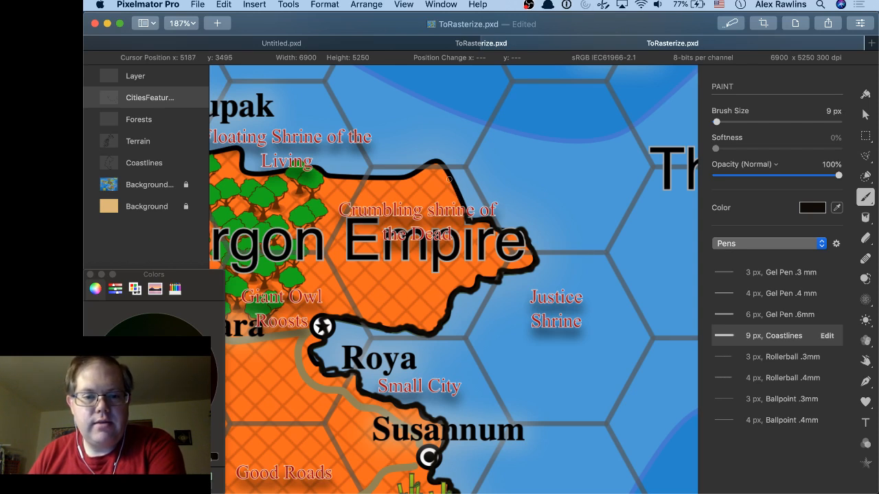
pyautogui.moveTo(442, 165); pyautogui.dragTo(364, 177)
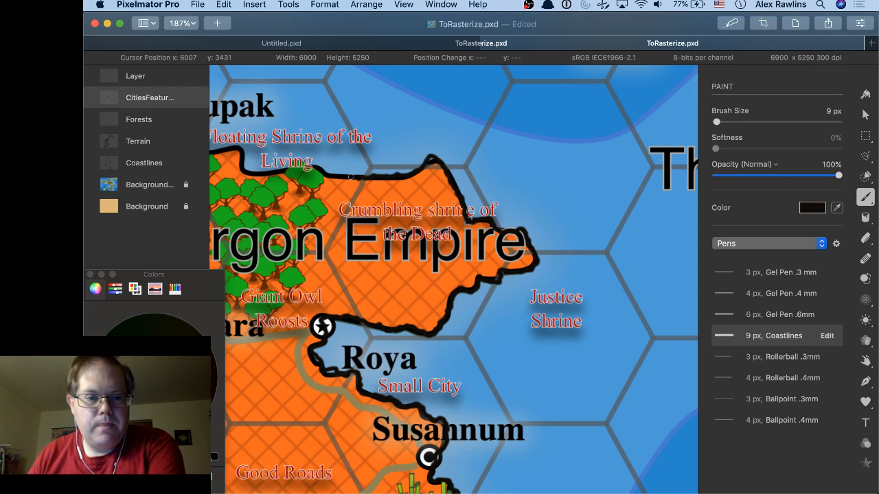
pyautogui.moveTo(350, 177)
pyautogui.mouseDown()
pyautogui.moveTo(300, 165)
pyautogui.moveTo(248, 168)
pyautogui.moveTo(236, 149)
pyautogui.mouseUp()
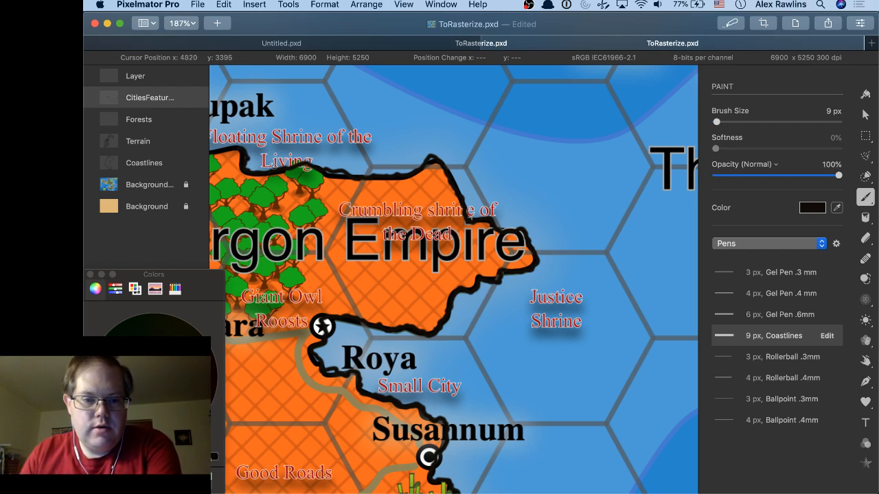
# Trace the outline of Carreg's island in The Great Architects archipelago.
pyautogui.hscroll(5, 474, 270)
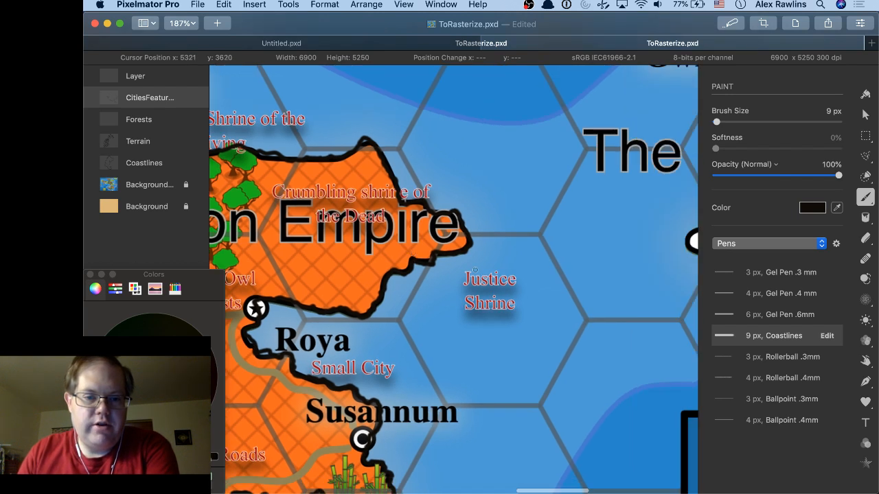
pyautogui.hscroll(10, 474, 269)
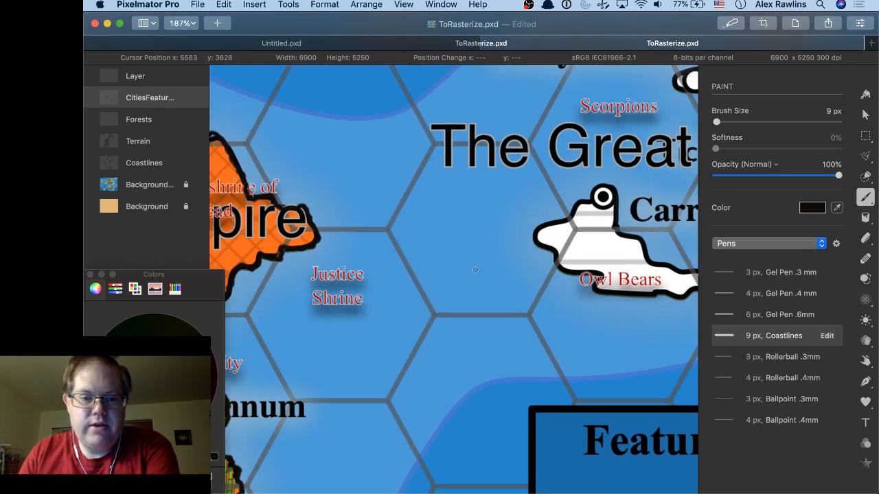
pyautogui.hscroll(7, 475, 269)
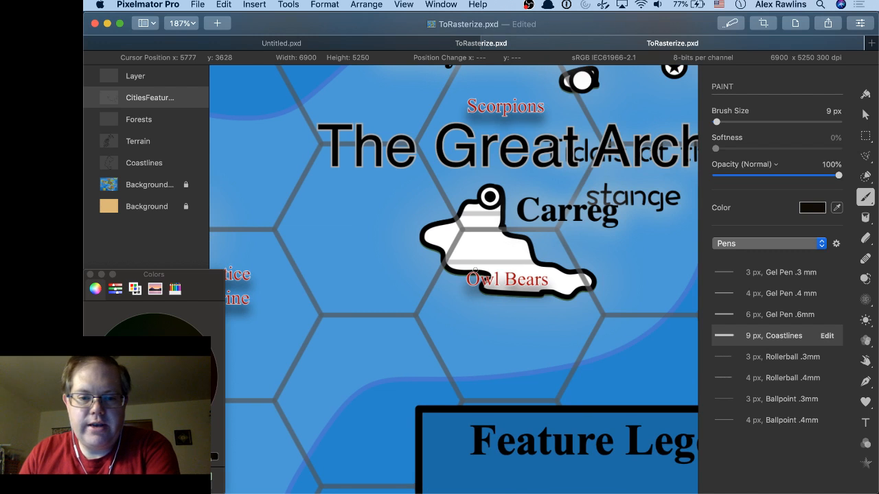
pyautogui.hscroll(6, 474, 269)
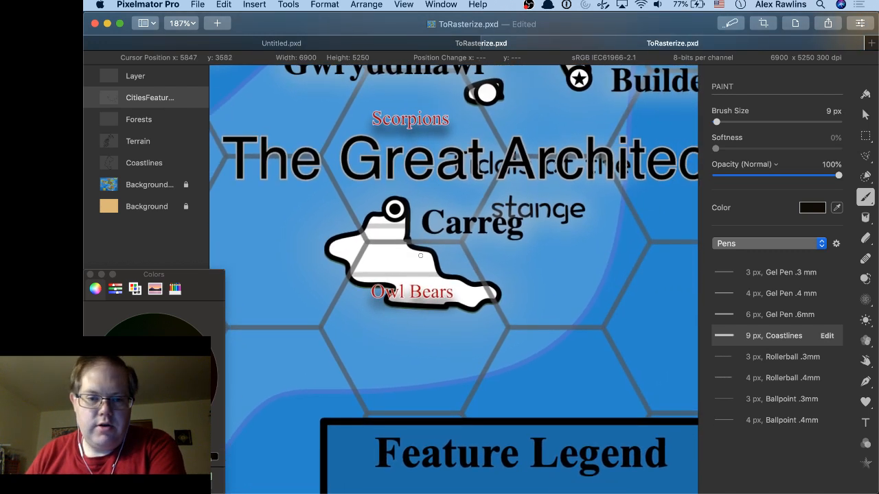
pyautogui.moveTo(436, 262)
pyautogui.mouseDown()
pyautogui.moveTo(429, 247)
pyautogui.moveTo(412, 244)
pyautogui.moveTo(410, 214)
pyautogui.mouseUp()
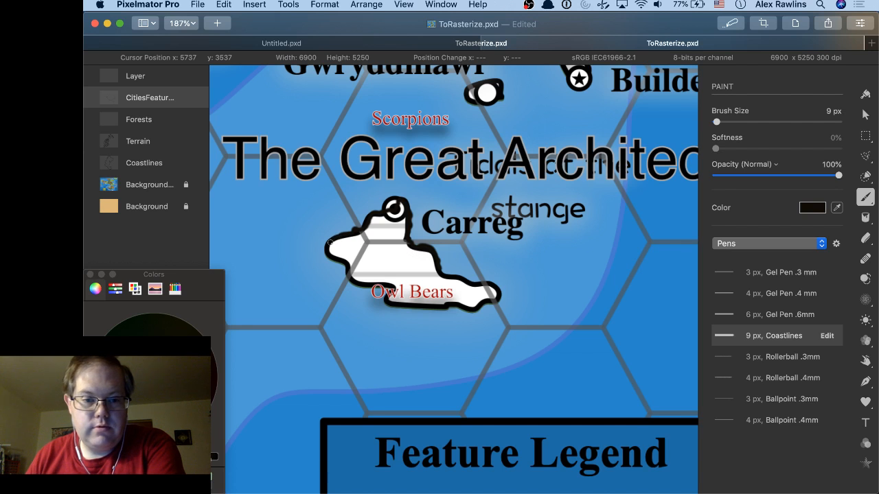
pyautogui.moveTo(326, 252); pyautogui.dragTo(344, 261)
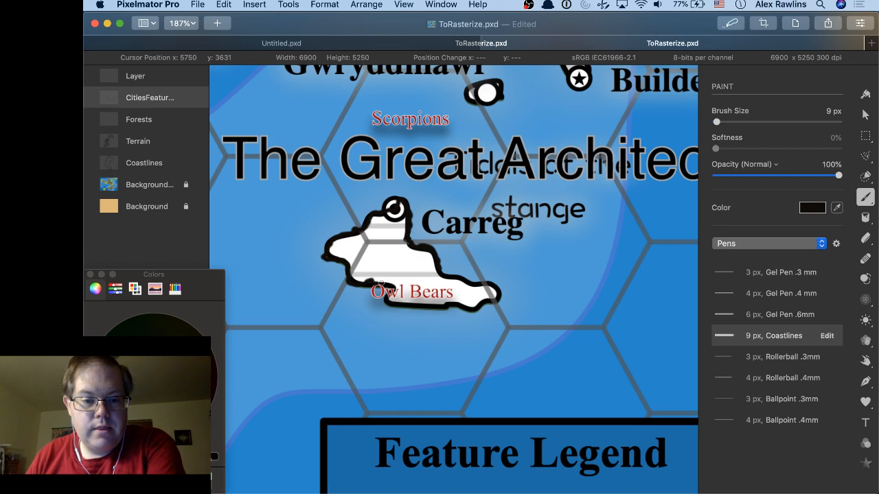
pyautogui.moveTo(386, 302)
pyautogui.mouseDown()
pyautogui.moveTo(477, 308)
pyautogui.moveTo(500, 298)
pyautogui.moveTo(503, 276)
pyautogui.moveTo(447, 274)
pyautogui.mouseUp()
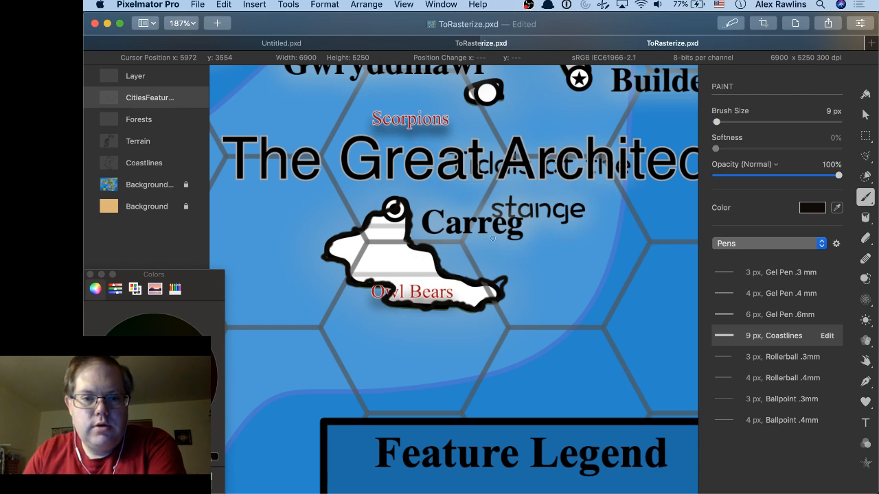
# Trace the outlines of the small Gwryddmawr and Buildertref islands north of Carreg.
pyautogui.scroll(3, 455, 234)
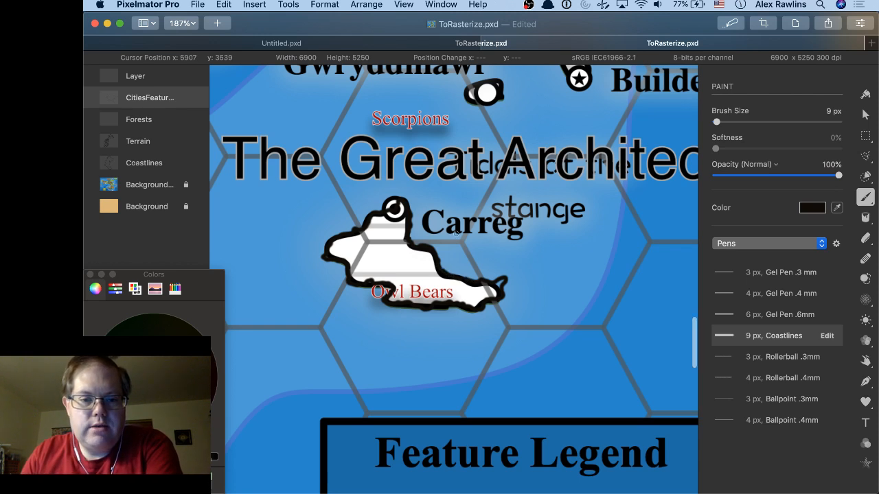
pyautogui.scroll(1, 455, 234)
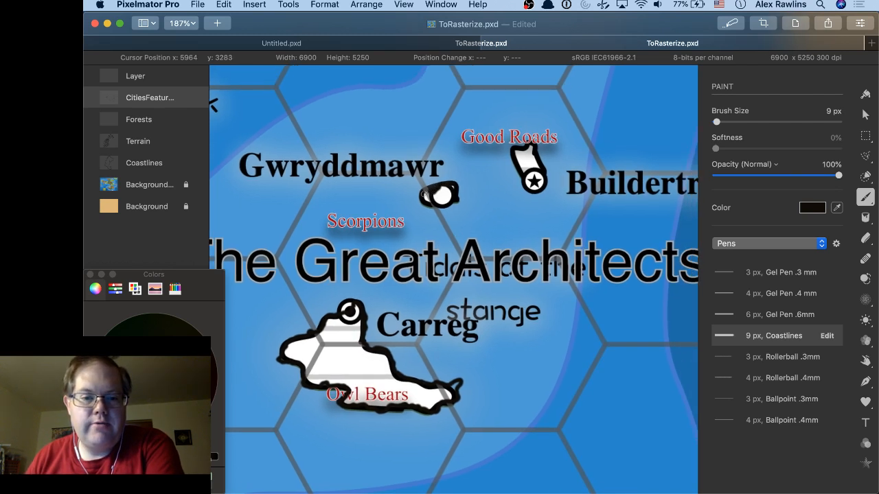
pyautogui.moveTo(426, 195)
pyautogui.mouseDown()
pyautogui.moveTo(424, 203)
pyautogui.moveTo(451, 198)
pyautogui.mouseUp()
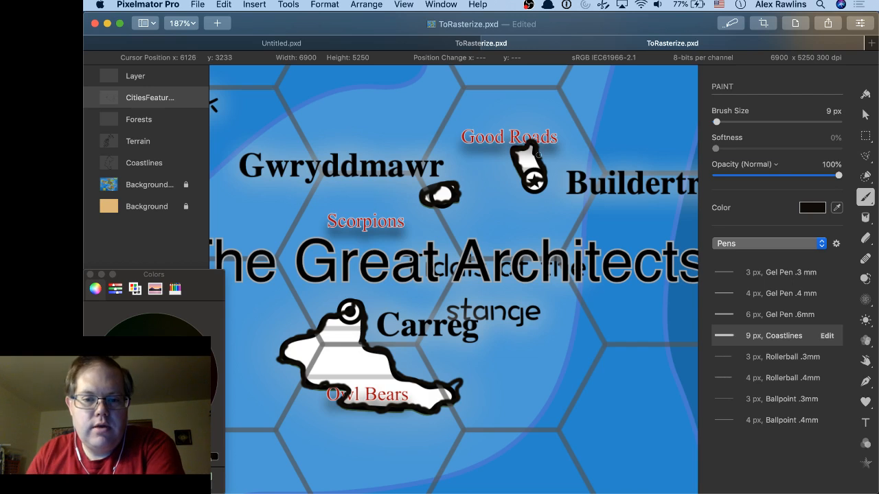
pyautogui.hscroll(1, 545, 179)
pyautogui.hscroll(10, 550, 195)
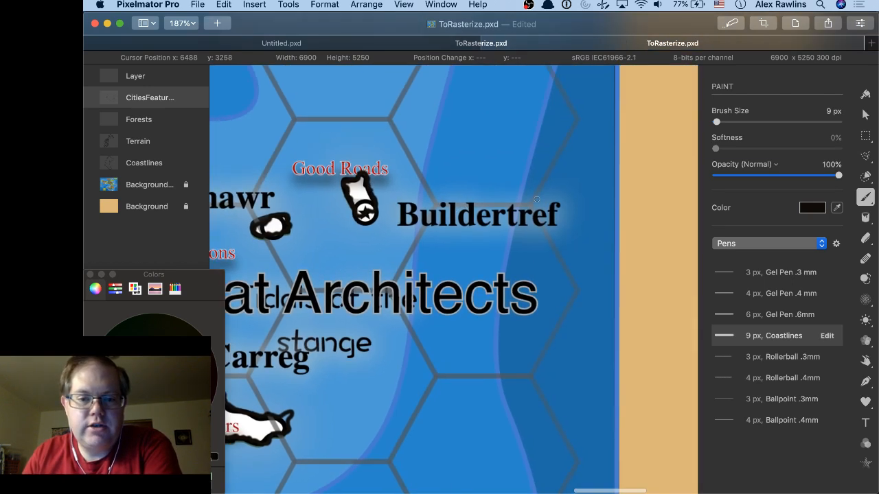
# Trace the Goodeshore island's coast from just east of its northern tip around the western end and along the southwest shore past Innisblar.
pyautogui.hscroll(-10, 537, 200)
pyautogui.scroll(9, 537, 200)
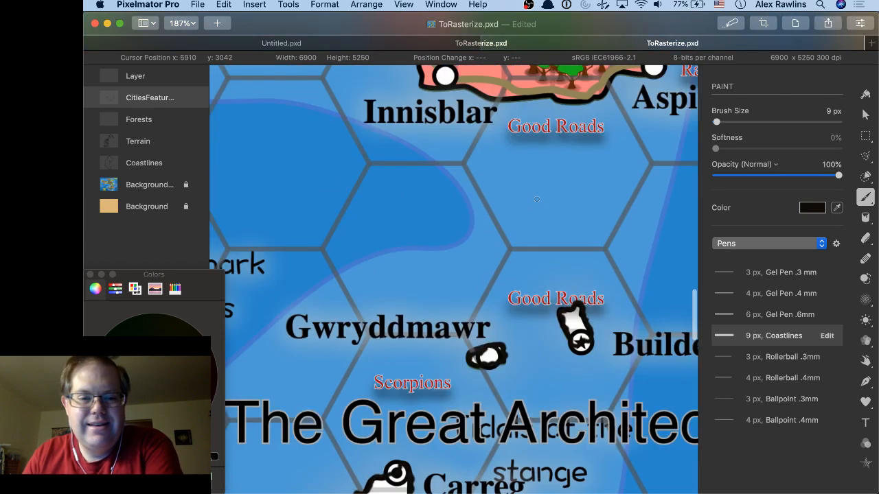
pyautogui.scroll(7, 537, 199)
pyautogui.hscroll(1, 537, 199)
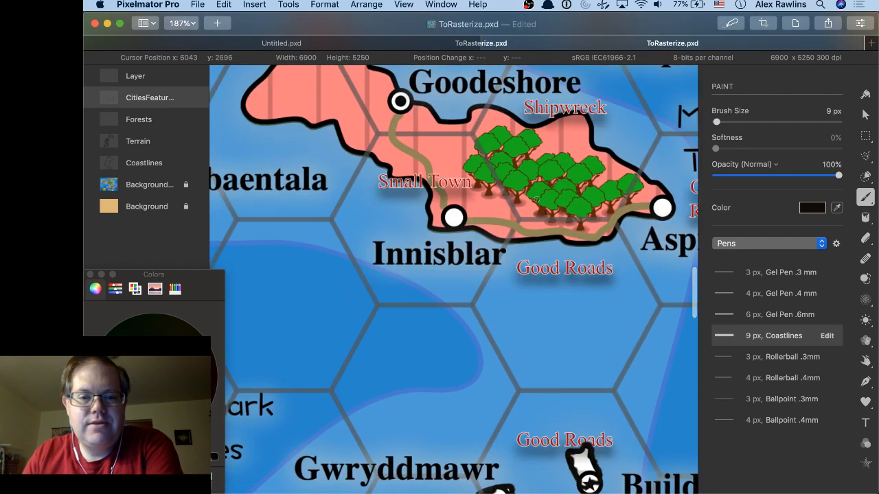
pyautogui.scroll(2, 536, 199)
pyautogui.hscroll(-2, 536, 199)
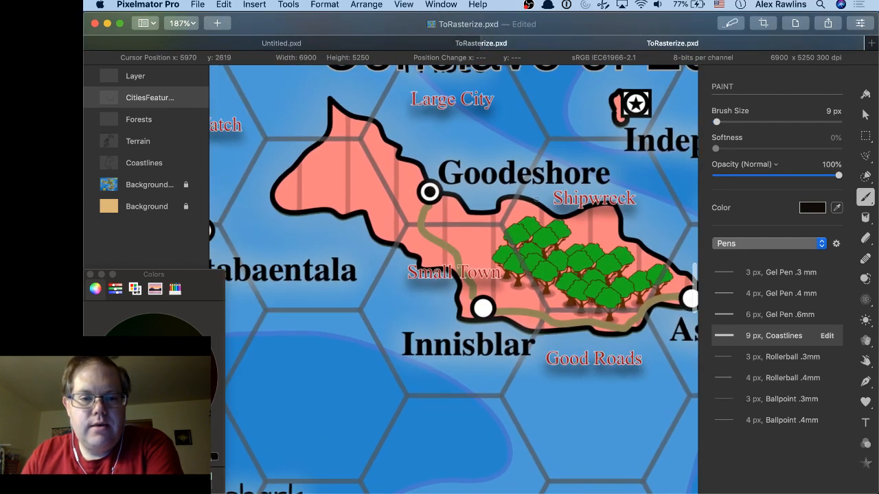
pyautogui.hscroll(-5, 537, 199)
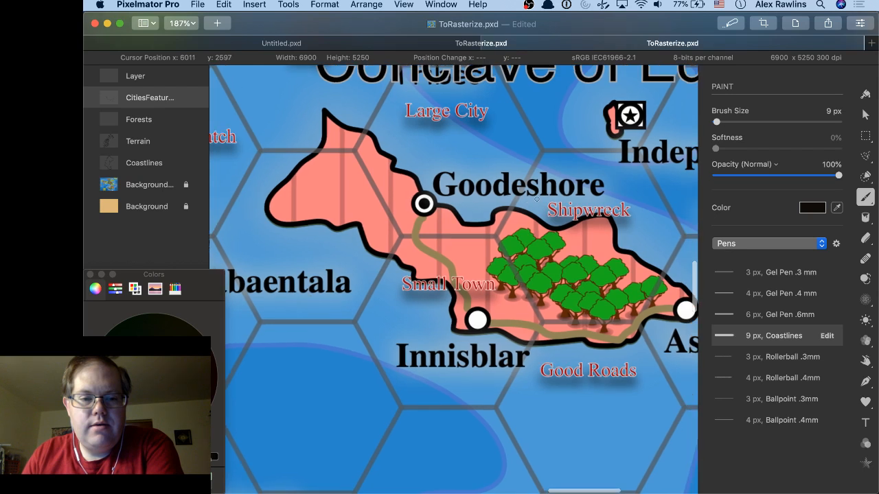
pyautogui.hscroll(5, 536, 198)
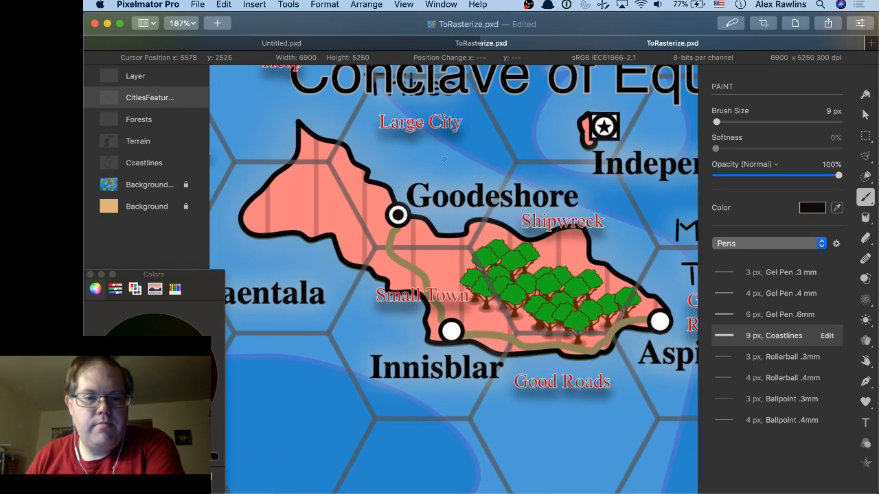
pyautogui.moveTo(340, 143)
pyautogui.mouseDown()
pyautogui.moveTo(295, 120)
pyautogui.moveTo(291, 161)
pyautogui.moveTo(261, 187)
pyautogui.mouseUp()
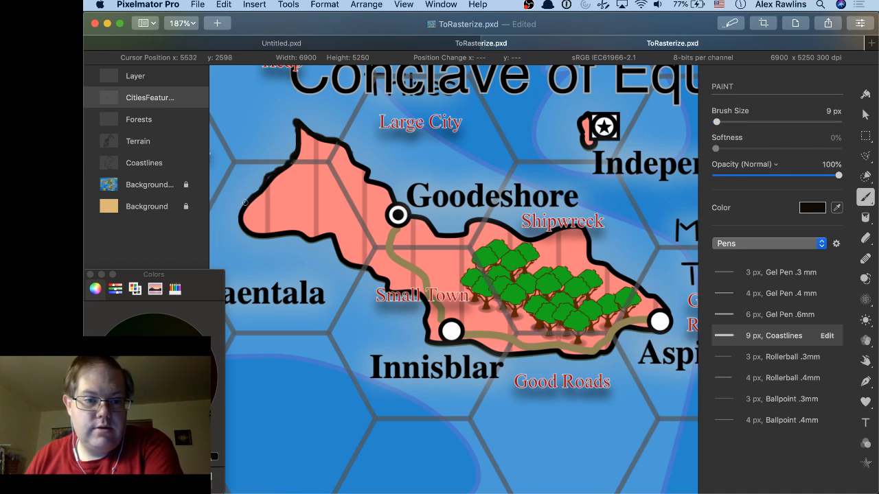
pyautogui.moveTo(238, 210)
pyautogui.mouseDown()
pyautogui.moveTo(242, 239)
pyautogui.moveTo(298, 236)
pyautogui.moveTo(311, 245)
pyautogui.moveTo(334, 236)
pyautogui.moveTo(342, 265)
pyautogui.moveTo(425, 296)
pyautogui.moveTo(418, 317)
pyautogui.moveTo(429, 342)
pyautogui.moveTo(492, 350)
pyautogui.mouseUp()
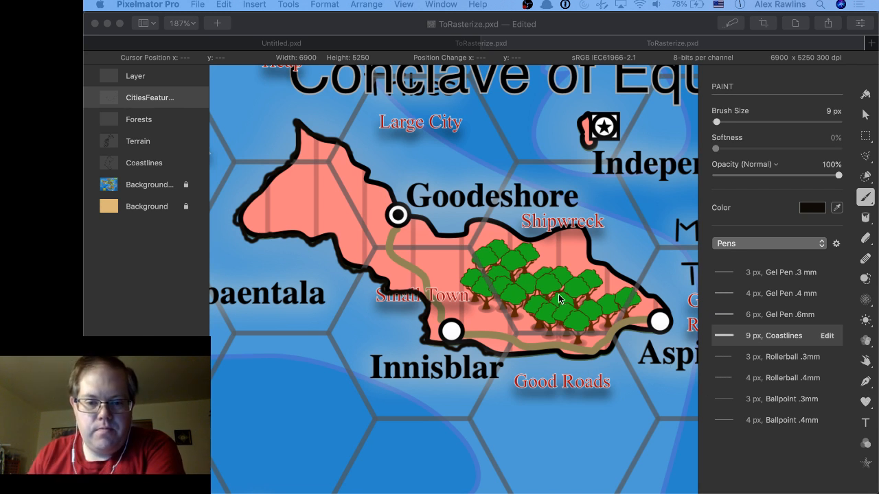
# Trace the pink island's northern coastline from Aspire to Goodeshore and beyond with the black 9 px Coastlines pen on the CitiesFeatur... layer.
pyautogui.click(504, 353)
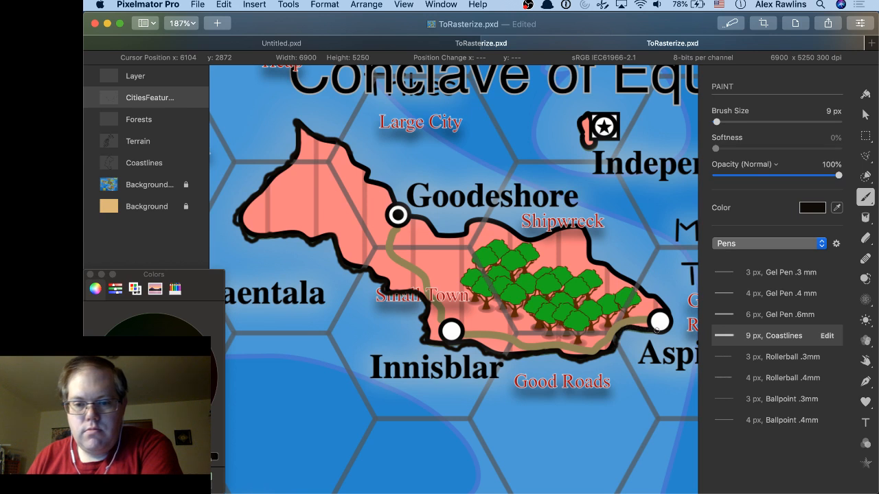
pyautogui.moveTo(657, 329)
pyautogui.mouseDown()
pyautogui.moveTo(665, 302)
pyautogui.moveTo(644, 296)
pyautogui.moveTo(590, 249)
pyautogui.moveTo(586, 232)
pyautogui.moveTo(525, 238)
pyautogui.moveTo(479, 221)
pyautogui.moveTo(455, 235)
pyautogui.moveTo(435, 230)
pyautogui.mouseUp()
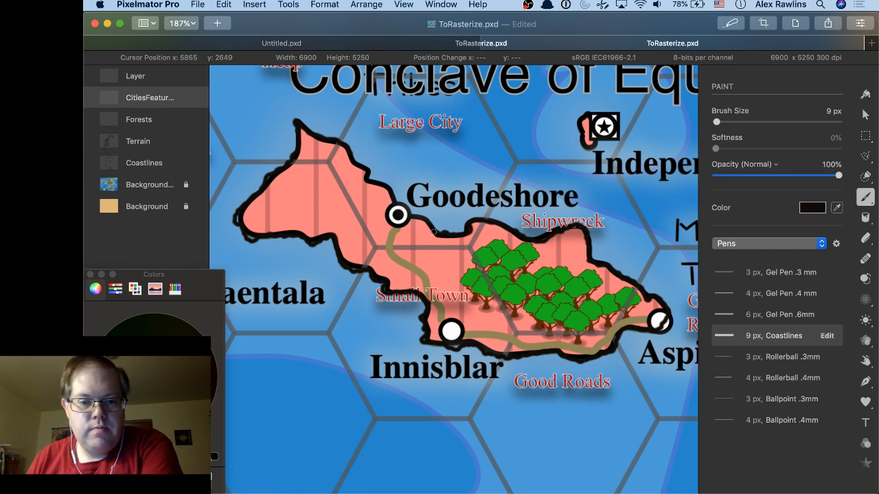
pyautogui.moveTo(423, 216); pyautogui.dragTo(390, 197)
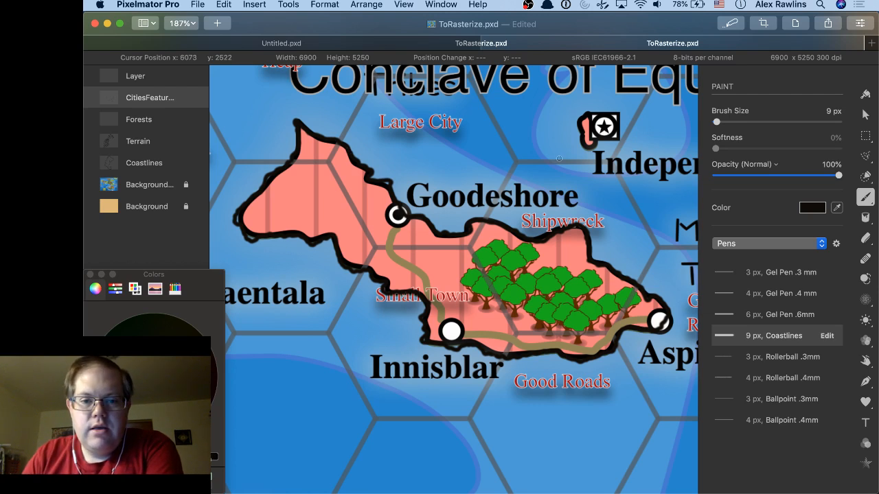
# Trace the outline of the small pink island and the city marker at Independence with the Coastlines pen.
pyautogui.scroll(1, 558, 167)
pyautogui.scroll(1, 558, 166)
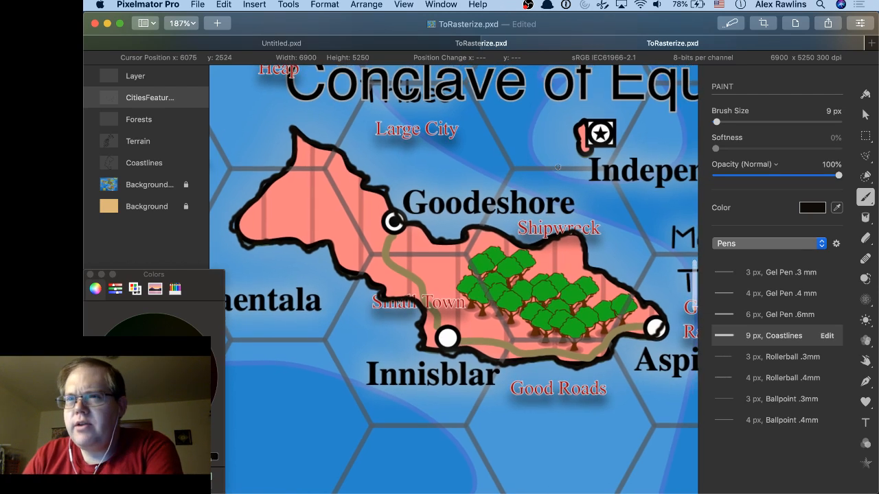
pyautogui.hscroll(10, 558, 167)
pyautogui.scroll(5, 558, 167)
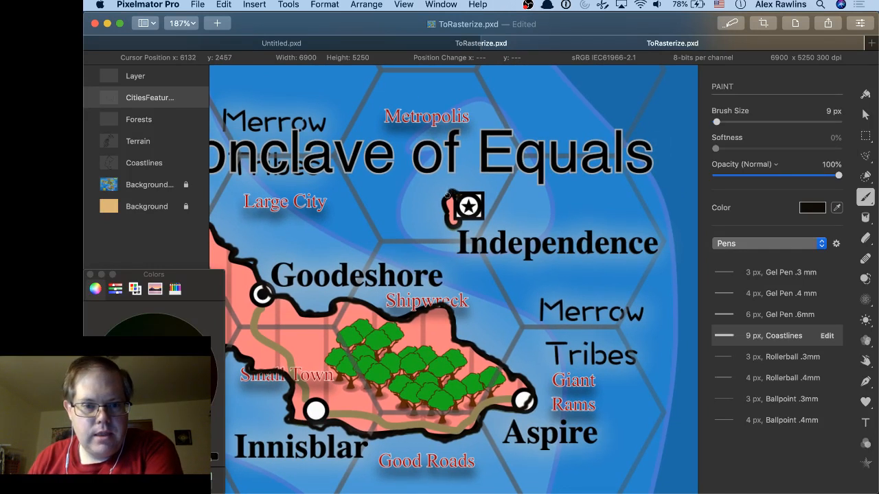
pyautogui.moveTo(444, 201)
pyautogui.mouseDown()
pyautogui.moveTo(447, 227)
pyautogui.moveTo(462, 225)
pyautogui.moveTo(465, 200)
pyautogui.mouseUp()
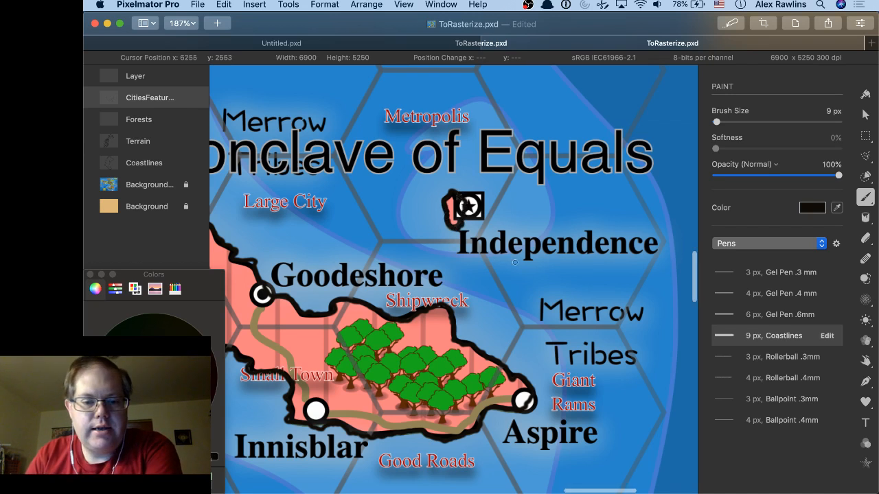
# Look over the map for untraced coasts and briefly hide the locked map background layer to check the traced lines.
pyautogui.hscroll(5, 508, 261)
pyautogui.scroll(1, 515, 261)
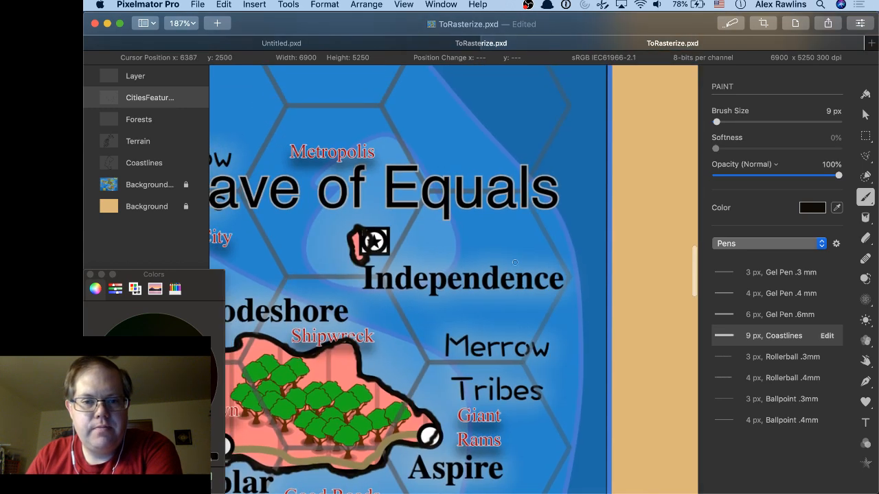
pyautogui.scroll(5, 515, 261)
pyautogui.hscroll(-5, 515, 261)
pyautogui.scroll(3, 515, 263)
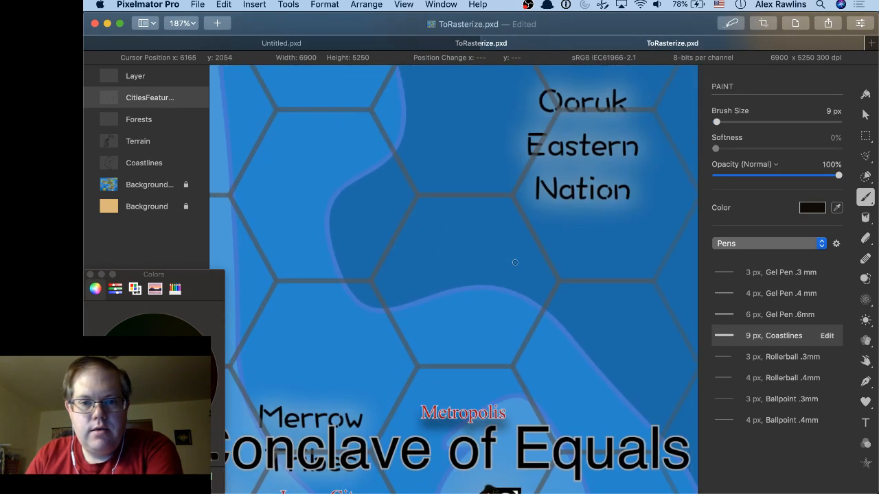
pyautogui.scroll(-6, 515, 263)
pyautogui.hscroll(-5, 515, 262)
pyautogui.scroll(-6, 514, 262)
pyautogui.hscroll(-5, 515, 262)
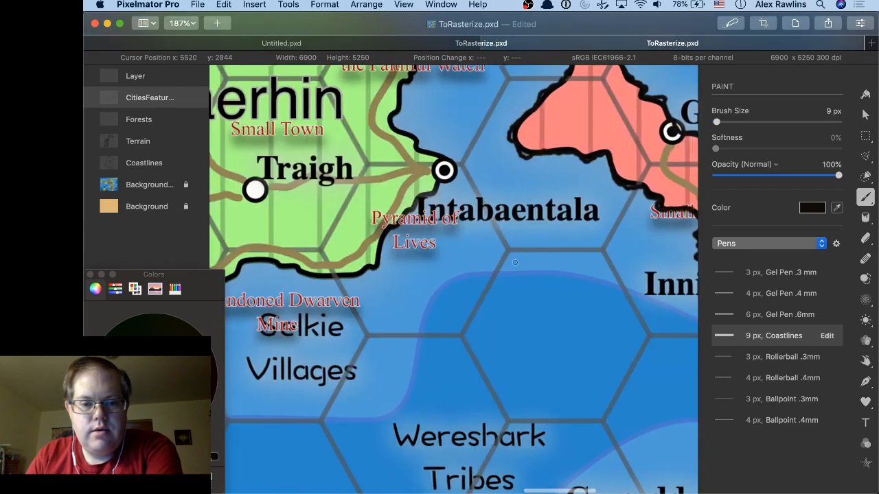
pyautogui.hscroll(-5, 514, 262)
pyautogui.scroll(-2, 514, 262)
pyautogui.scroll(-5, 514, 262)
pyautogui.hscroll(-5, 515, 263)
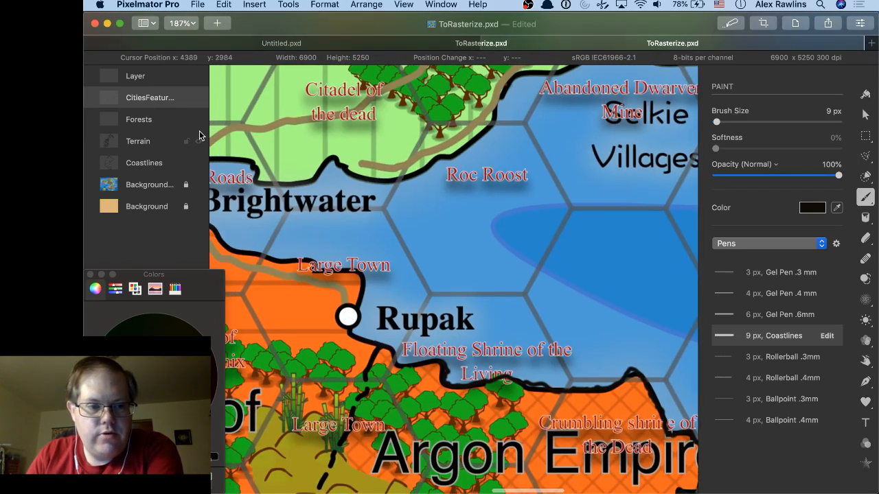
pyautogui.click(198, 185)
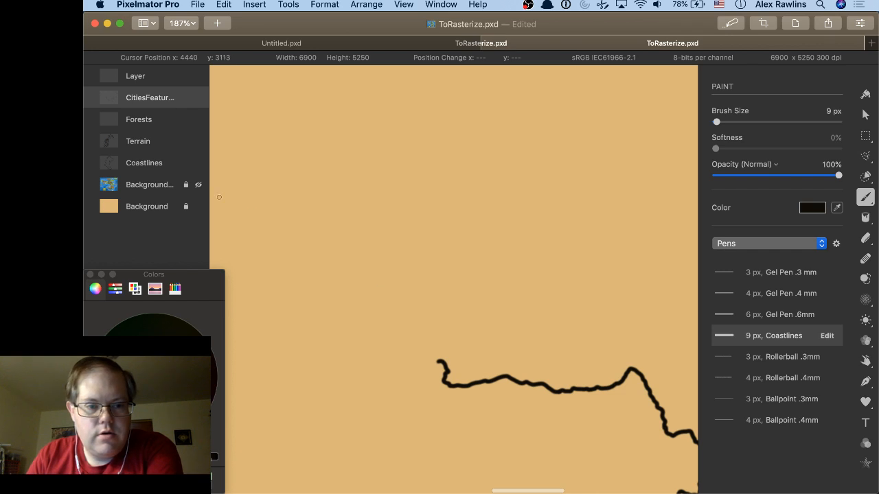
pyautogui.click(199, 185)
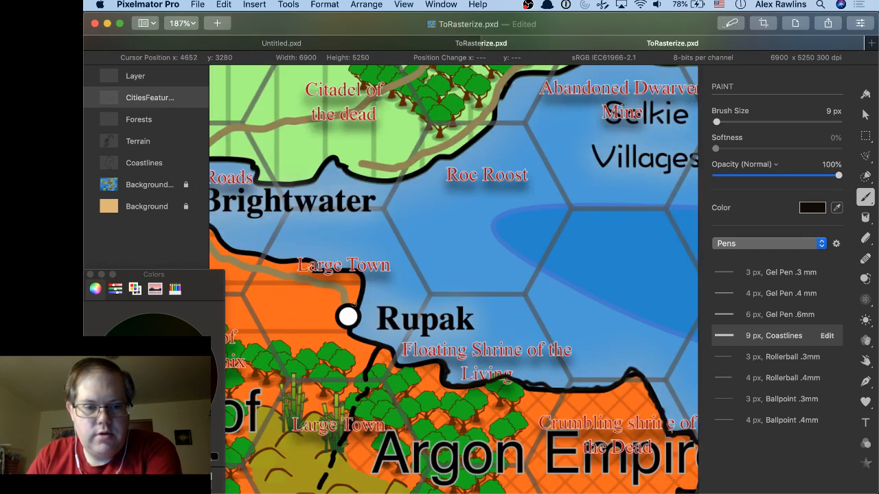
# Trace the coast from Rupak northwest to Brightwater, including the city markers, and back east along the green shore to Roc Roost.
pyautogui.hscroll(-5, 355, 305)
pyautogui.scroll(1, 370, 313)
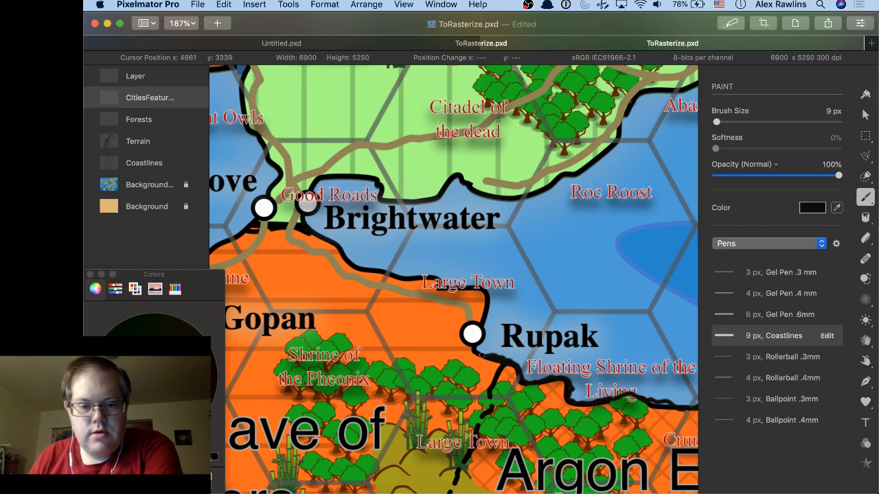
pyautogui.moveTo(472, 345)
pyautogui.mouseDown()
pyautogui.moveTo(480, 322)
pyautogui.moveTo(474, 293)
pyautogui.moveTo(421, 276)
pyautogui.mouseUp()
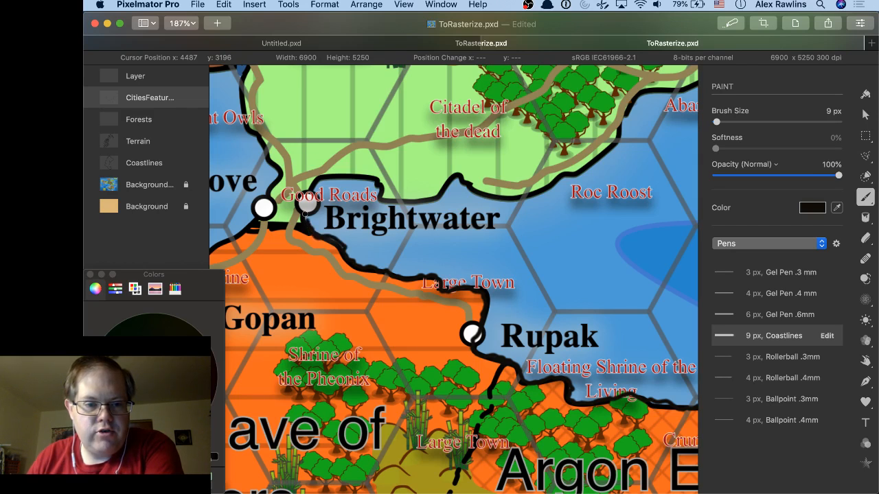
pyautogui.moveTo(304, 209)
pyautogui.mouseDown()
pyautogui.moveTo(315, 183)
pyautogui.moveTo(345, 175)
pyautogui.moveTo(374, 182)
pyautogui.moveTo(392, 205)
pyautogui.moveTo(437, 199)
pyautogui.moveTo(457, 176)
pyautogui.moveTo(479, 196)
pyautogui.moveTo(534, 197)
pyautogui.moveTo(559, 177)
pyautogui.moveTo(583, 174)
pyautogui.moveTo(625, 116)
pyautogui.mouseUp()
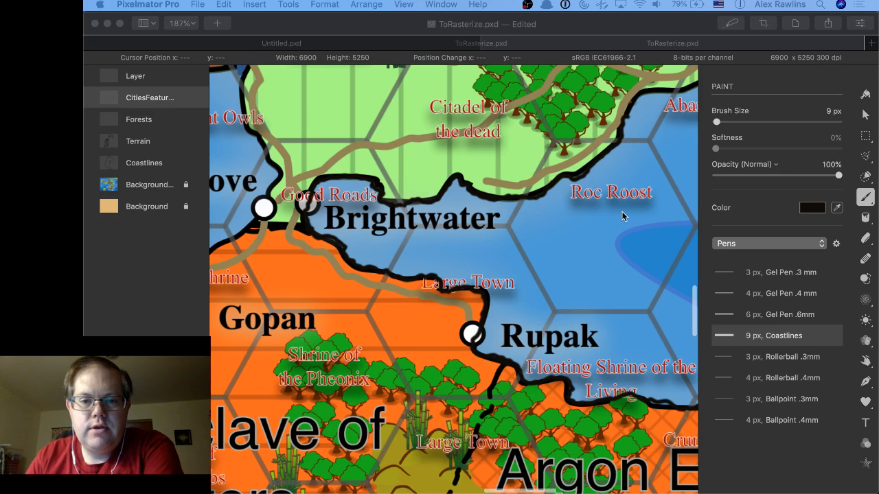
# Trace the green land's southern coastline from Roc Roost past the Abandoned Dwarven Mine and Pyramid of Lives to Intabaentala.
pyautogui.scroll(2, 623, 206)
pyautogui.hscroll(2, 623, 206)
pyautogui.scroll(1, 623, 191)
pyautogui.hscroll(2, 623, 191)
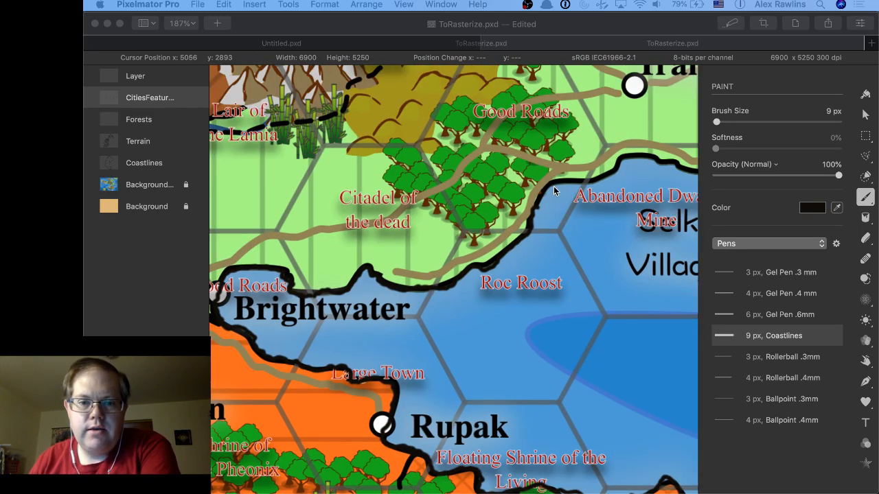
pyautogui.click(539, 206)
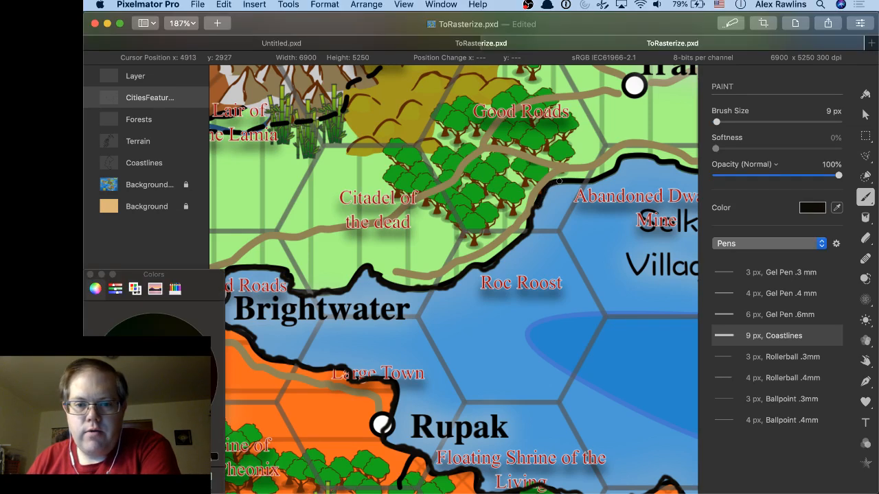
pyautogui.moveTo(559, 180); pyautogui.dragTo(610, 174)
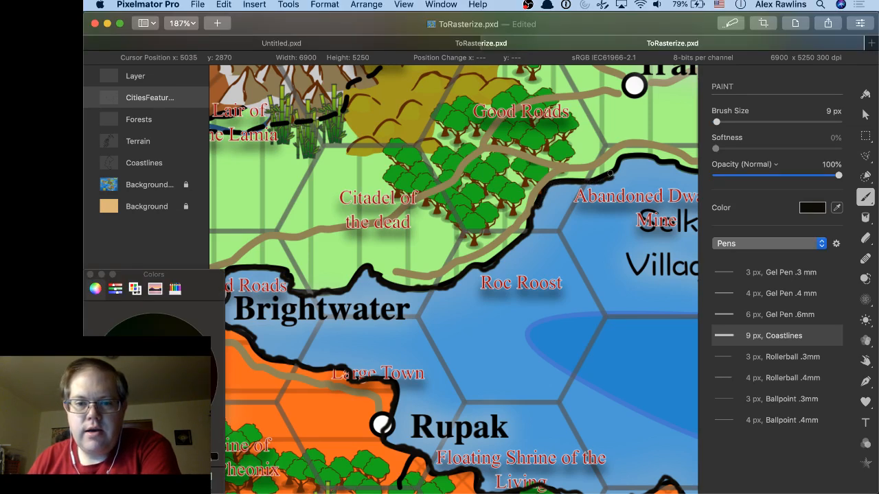
pyautogui.hscroll(5, 609, 174)
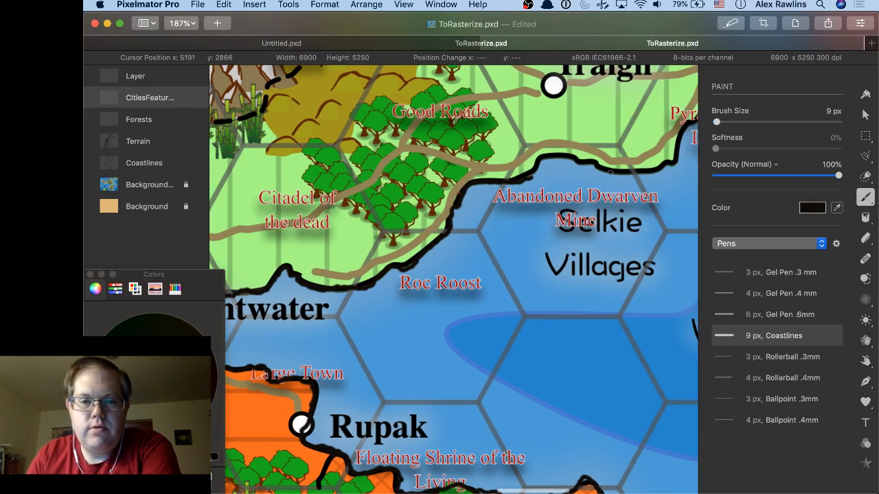
pyautogui.hscroll(5, 609, 174)
pyautogui.scroll(1, 610, 173)
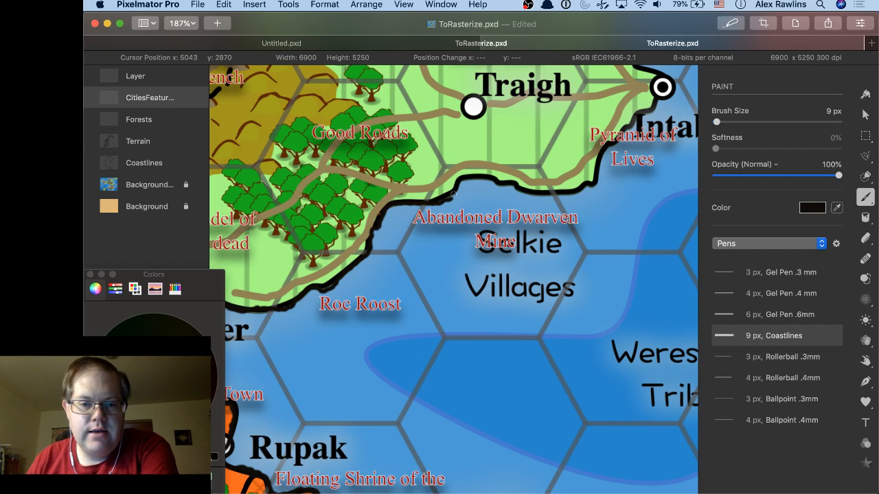
pyautogui.moveTo(456, 191)
pyautogui.mouseDown()
pyautogui.moveTo(475, 174)
pyautogui.moveTo(529, 192)
pyautogui.moveTo(581, 193)
pyautogui.moveTo(620, 123)
pyautogui.moveTo(635, 123)
pyautogui.moveTo(661, 101)
pyautogui.moveTo(663, 75)
pyautogui.moveTo(652, 67)
pyautogui.mouseUp()
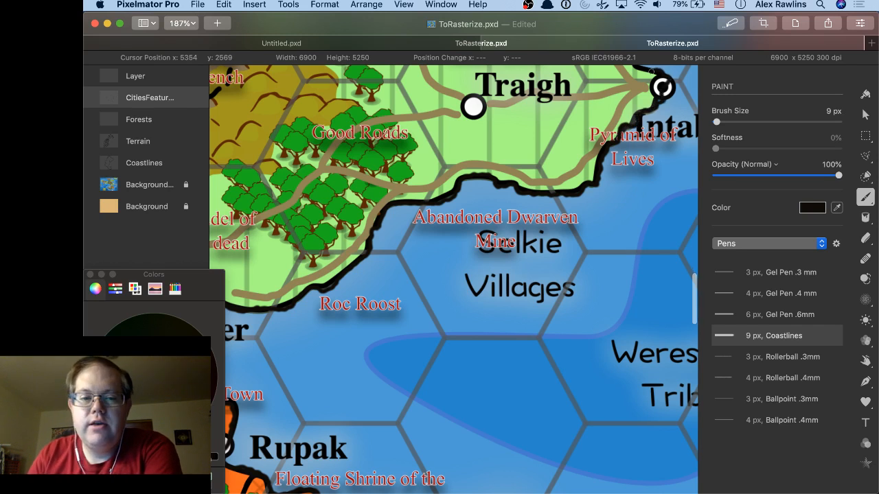
# Trace Nahaerhin's eastern coastline from Intabaentala past the Shrine of the Faithful Watch and around the peninsula to the Castle of Many Paintings.
pyautogui.scroll(5, 639, 103)
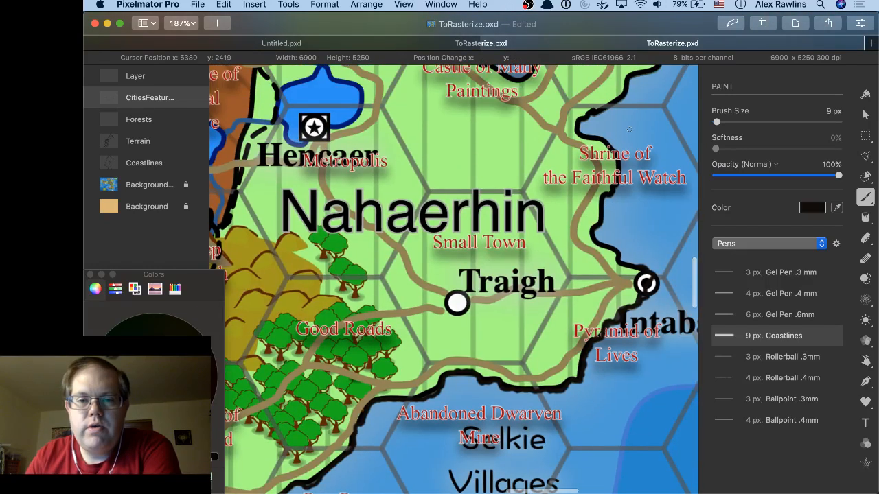
pyautogui.hscroll(4, 629, 129)
pyautogui.scroll(2, 629, 129)
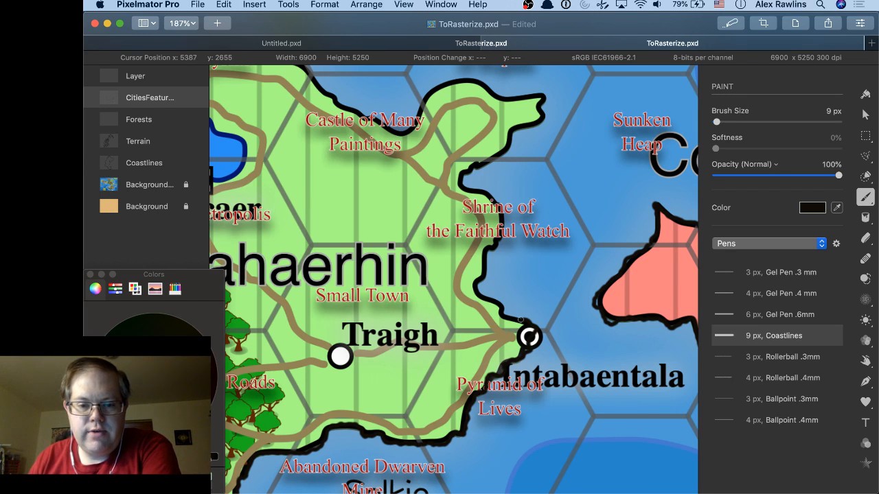
pyautogui.moveTo(502, 314)
pyautogui.mouseDown()
pyautogui.moveTo(476, 287)
pyautogui.moveTo(486, 275)
pyautogui.moveTo(487, 244)
pyautogui.moveTo(495, 244)
pyautogui.moveTo(497, 201)
pyautogui.moveTo(459, 179)
pyautogui.moveTo(541, 112)
pyautogui.moveTo(541, 91)
pyautogui.moveTo(506, 96)
pyautogui.mouseUp()
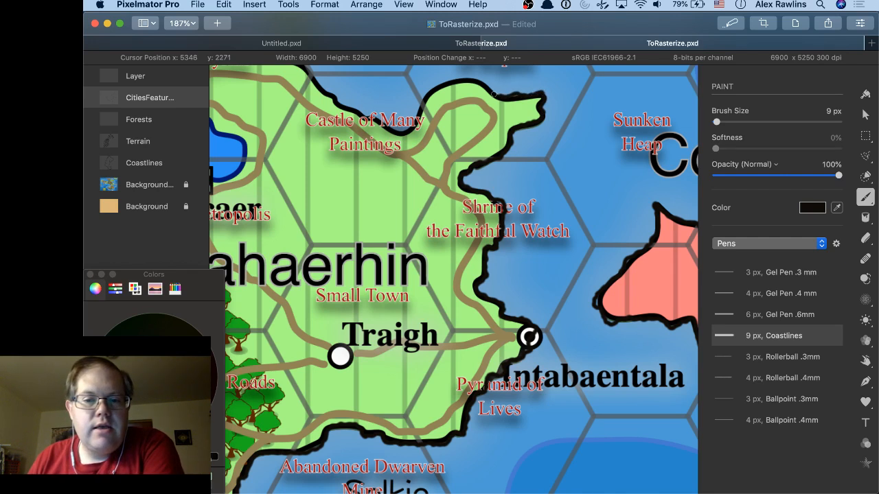
pyautogui.moveTo(478, 80); pyautogui.dragTo(442, 83)
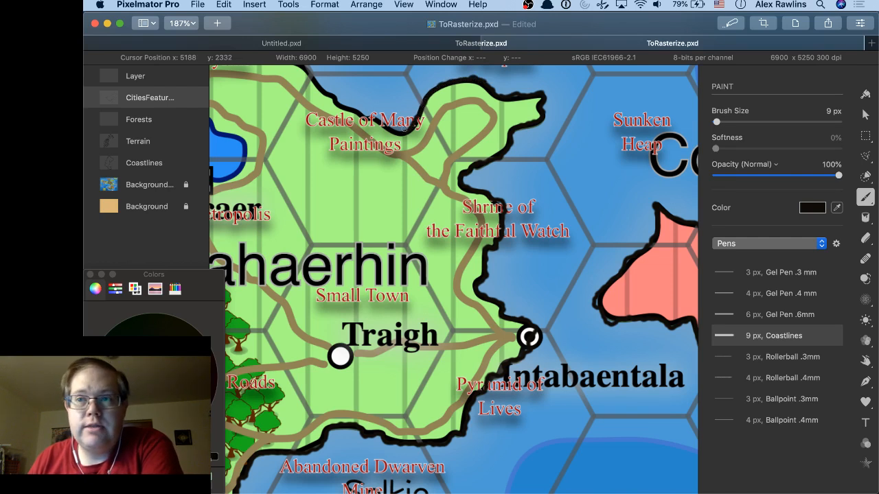
pyautogui.moveTo(405, 130); pyautogui.dragTo(367, 116)
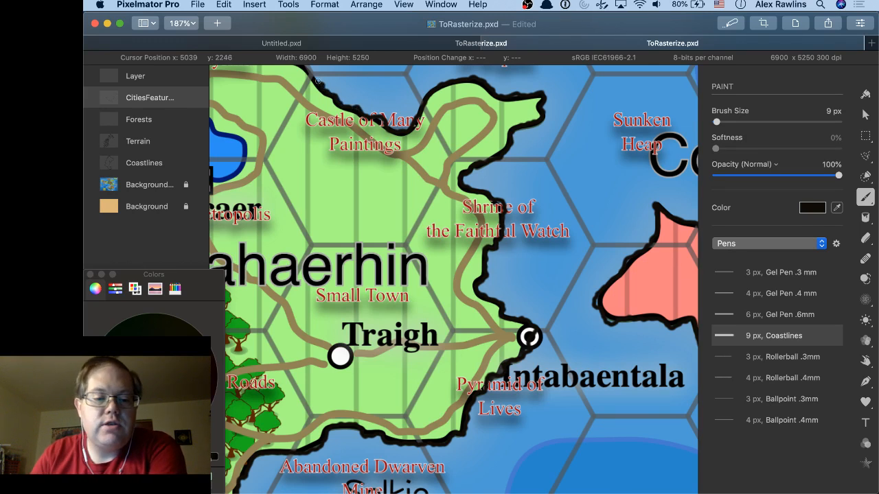
# Outline the small green island east of the Spire of wyrms and trace Nahaerhin's northern coast to the Oorit marker.
pyautogui.hscroll(-4, 339, 121)
pyautogui.scroll(3, 340, 121)
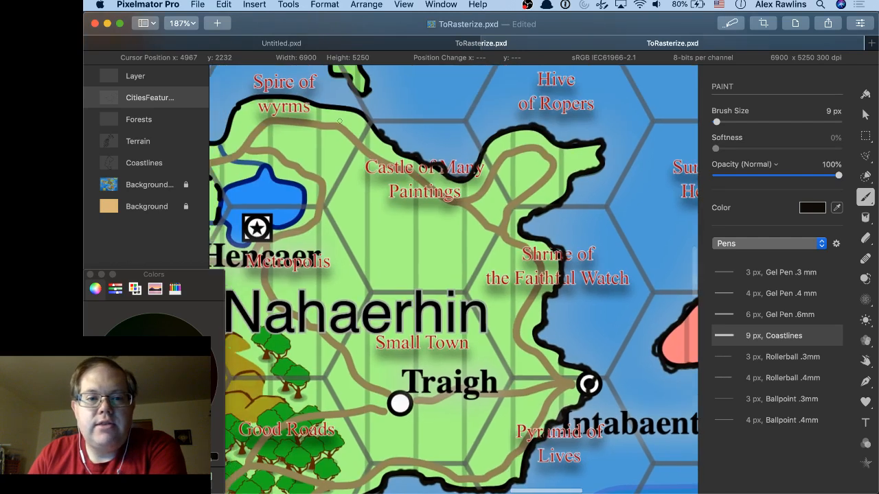
pyautogui.scroll(5, 339, 121)
pyautogui.hscroll(-5, 339, 120)
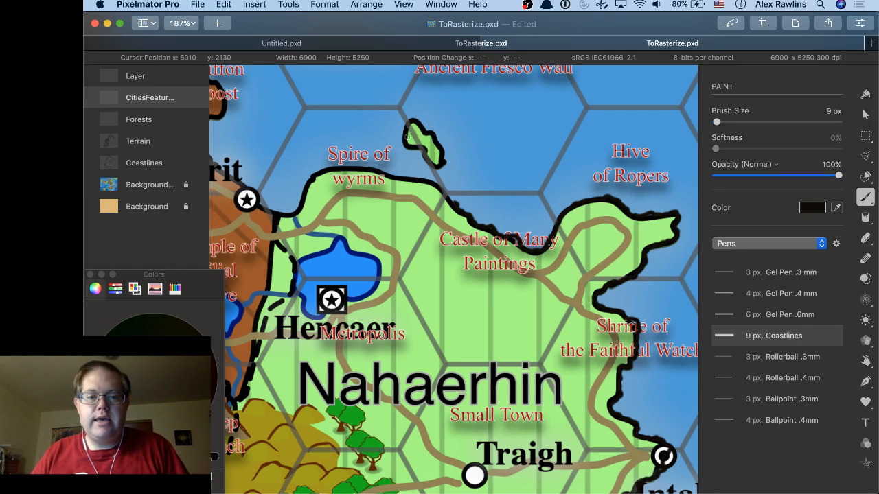
pyautogui.moveTo(414, 147)
pyautogui.mouseDown()
pyautogui.moveTo(437, 169)
pyautogui.moveTo(440, 144)
pyautogui.mouseUp()
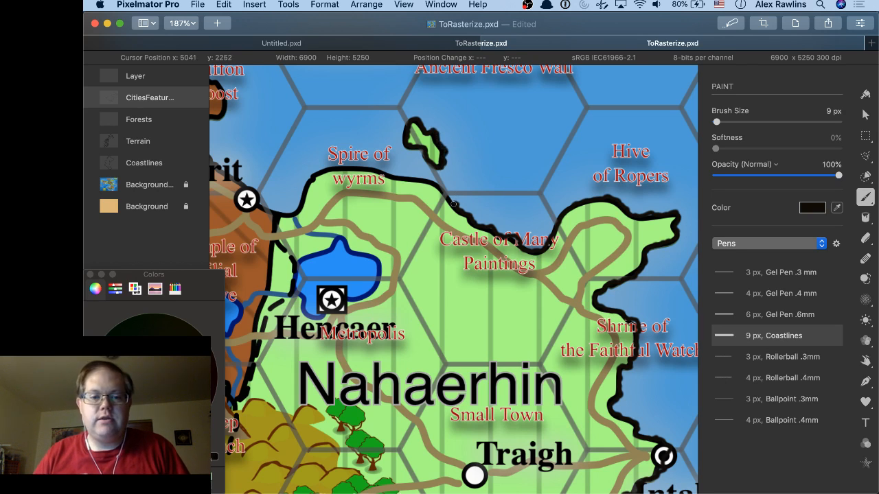
pyautogui.moveTo(453, 204)
pyautogui.mouseDown()
pyautogui.moveTo(415, 180)
pyautogui.moveTo(348, 170)
pyautogui.moveTo(317, 173)
pyautogui.moveTo(298, 200)
pyautogui.mouseUp()
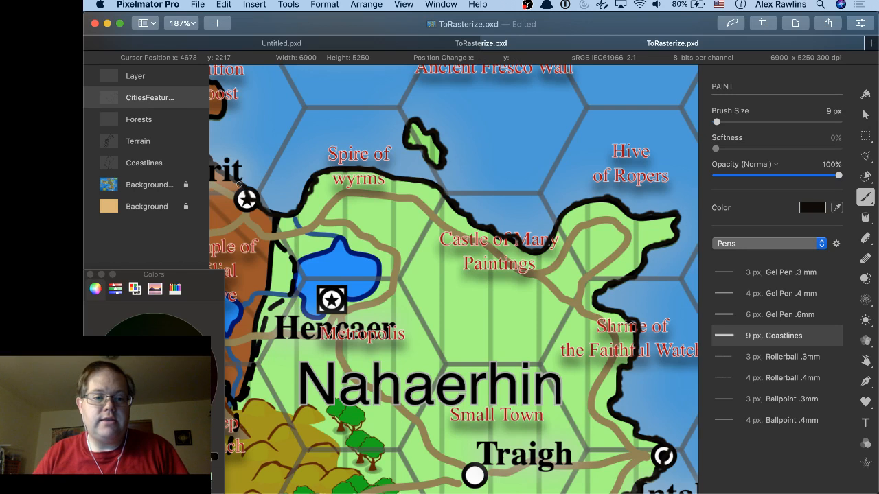
# Trace the river and lake shore at Hencaer, and the river running west to the small lake and south toward Deep Trench.
pyautogui.hscroll(-3, 240, 184)
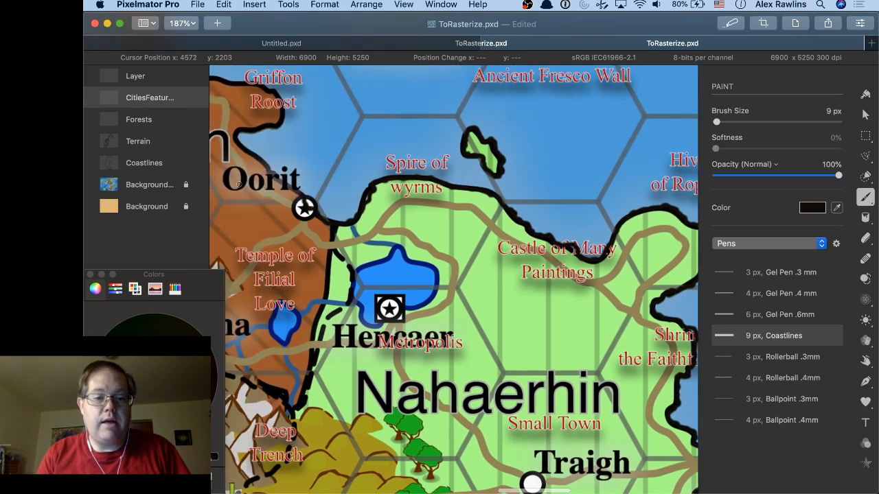
pyautogui.hscroll(-2, 239, 184)
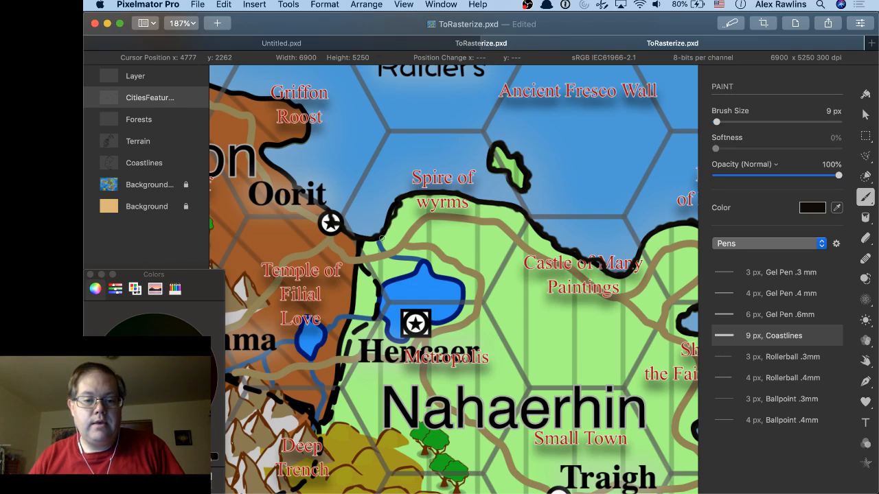
pyautogui.moveTo(389, 252); pyautogui.dragTo(426, 261)
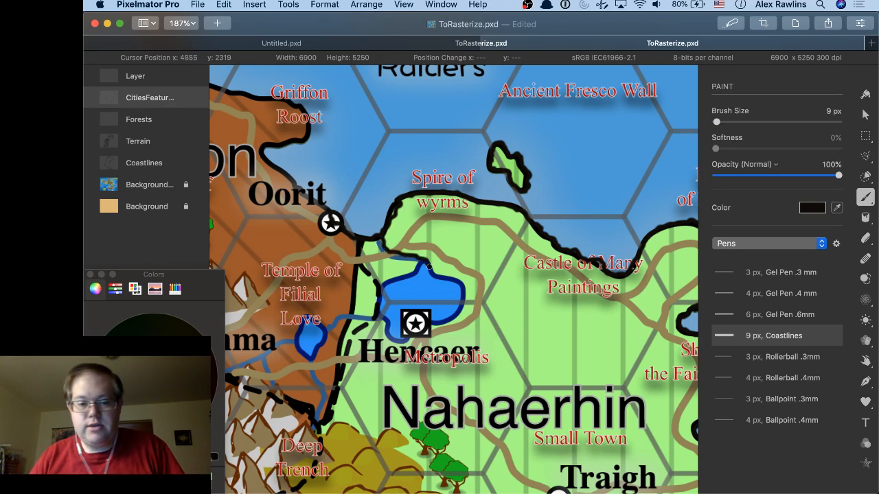
pyautogui.moveTo(431, 268)
pyautogui.mouseDown()
pyautogui.moveTo(460, 280)
pyautogui.moveTo(464, 294)
pyautogui.moveTo(449, 316)
pyautogui.moveTo(414, 322)
pyautogui.moveTo(405, 339)
pyautogui.moveTo(379, 322)
pyautogui.moveTo(337, 326)
pyautogui.mouseUp()
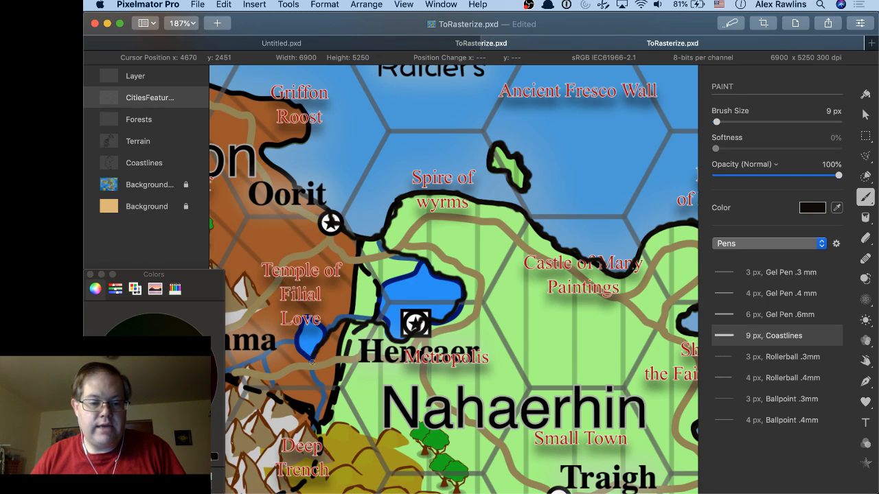
pyautogui.moveTo(312, 363)
pyautogui.mouseDown()
pyautogui.moveTo(324, 389)
pyautogui.moveTo(314, 433)
pyautogui.moveTo(309, 364)
pyautogui.mouseUp()
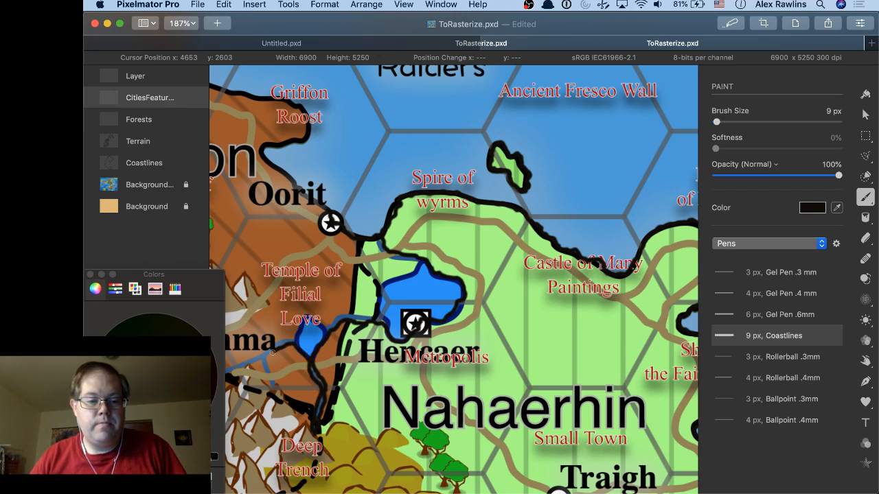
# Trace the river branches between Shanma and Hencaer and the channel from Hencaer's lake to the north coast.
pyautogui.moveTo(268, 360)
pyautogui.mouseDown()
pyautogui.moveTo(273, 393)
pyautogui.moveTo(262, 360)
pyautogui.moveTo(230, 375)
pyautogui.moveTo(228, 367)
pyautogui.moveTo(320, 318)
pyautogui.moveTo(330, 325)
pyautogui.moveTo(339, 313)
pyautogui.moveTo(373, 316)
pyautogui.mouseUp()
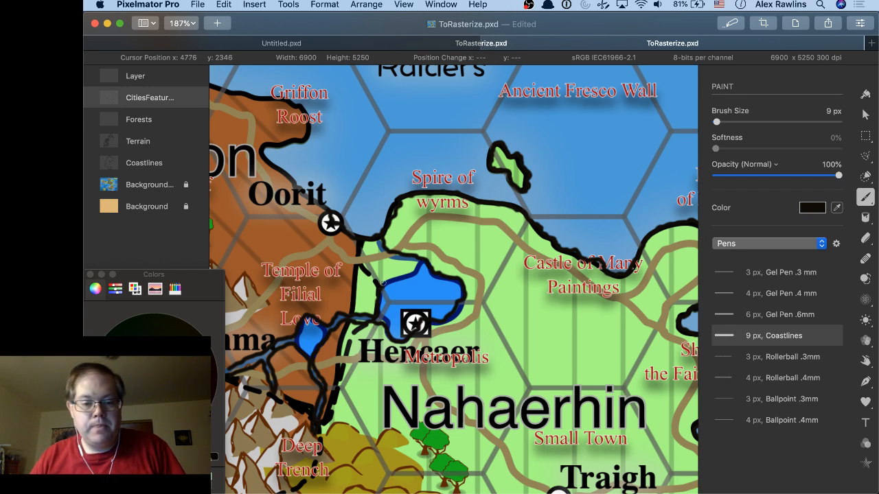
pyautogui.moveTo(380, 287)
pyautogui.mouseDown()
pyautogui.moveTo(409, 272)
pyautogui.moveTo(378, 246)
pyautogui.mouseUp()
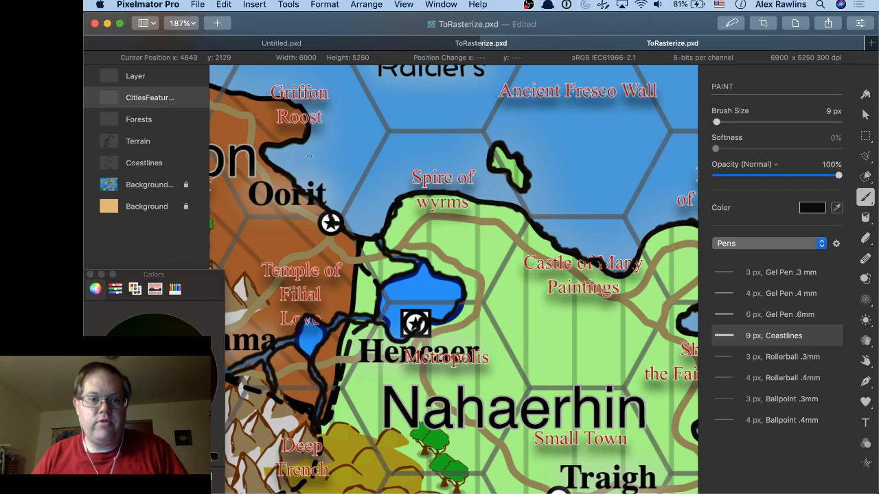
# Trace Shovamhon's coastline from Oorit past Griffon Roost and along the southern shore of the Shiraj inlet.
pyautogui.scroll(5, 309, 157)
pyautogui.hscroll(-5, 309, 156)
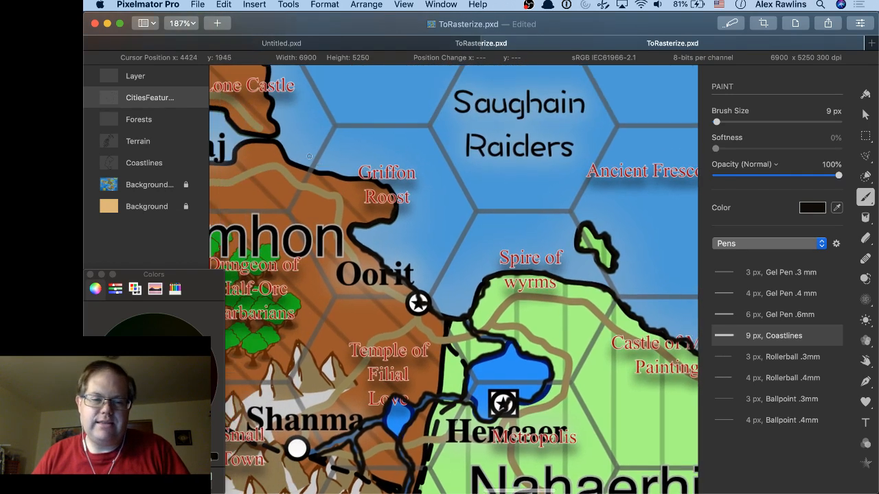
pyautogui.hscroll(-5, 309, 157)
pyautogui.scroll(2, 309, 157)
pyautogui.scroll(4, 309, 157)
pyautogui.hscroll(-3, 308, 156)
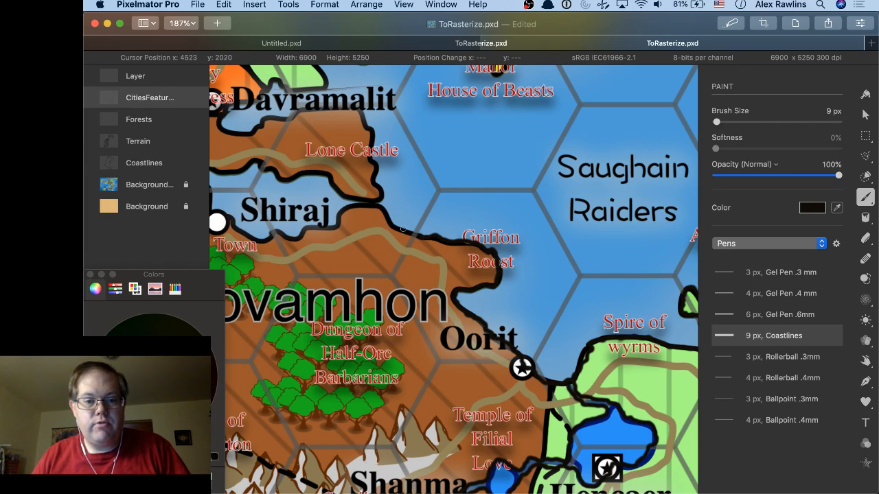
pyautogui.moveTo(403, 230)
pyautogui.mouseDown()
pyautogui.moveTo(383, 209)
pyautogui.moveTo(359, 205)
pyautogui.mouseUp()
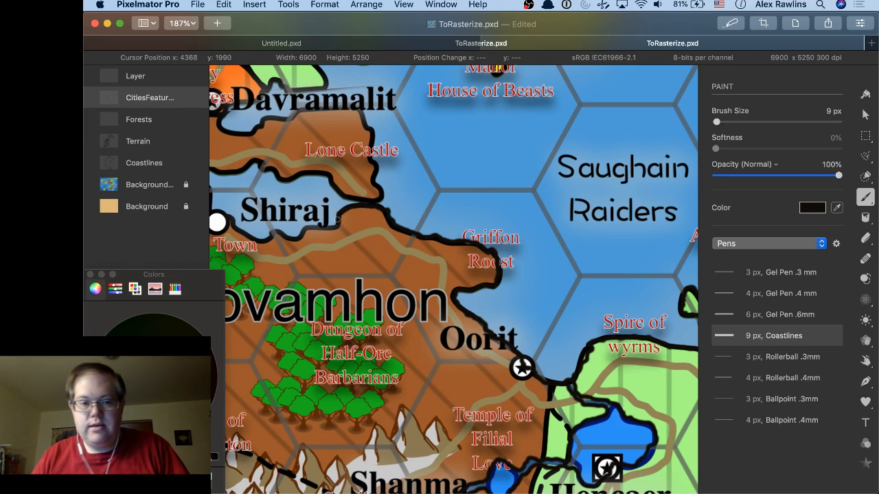
pyautogui.moveTo(327, 224)
pyautogui.mouseDown()
pyautogui.moveTo(296, 238)
pyautogui.moveTo(275, 226)
pyautogui.moveTo(267, 239)
pyautogui.moveTo(224, 216)
pyautogui.mouseUp()
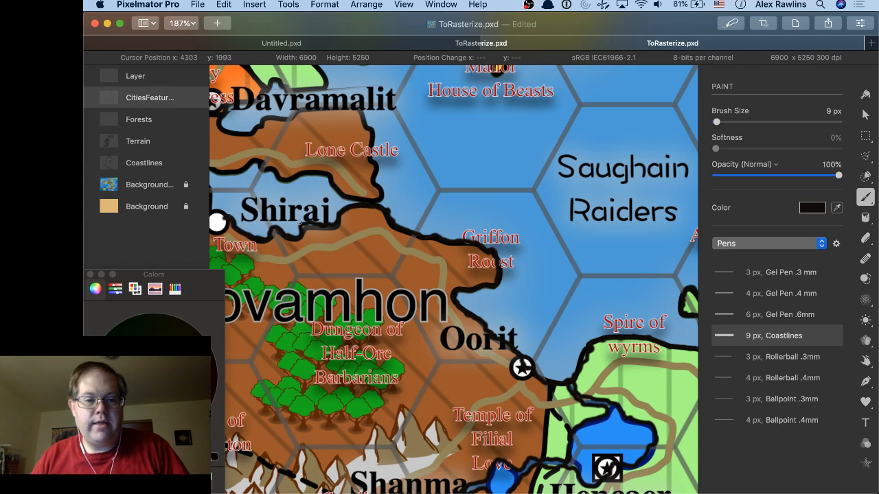
# Trace the Shiraj inlet's western and northern shores and the Lone Castle coast to Davramalit's bay, checking the lines with the background image hidden.
pyautogui.hscroll(-5, 299, 222)
pyautogui.scroll(1, 300, 222)
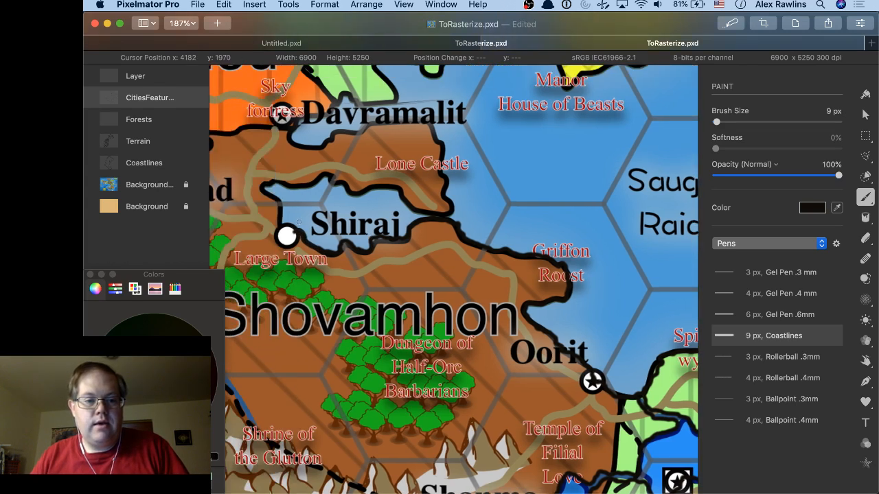
pyautogui.moveTo(291, 234); pyautogui.dragTo(279, 205)
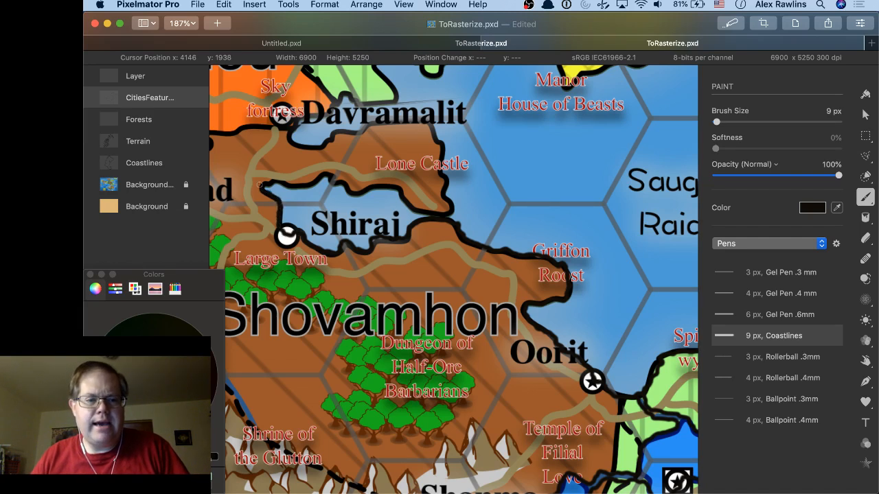
pyautogui.moveTo(278, 181)
pyautogui.mouseDown()
pyautogui.moveTo(306, 187)
pyautogui.moveTo(320, 179)
pyautogui.moveTo(349, 193)
pyautogui.moveTo(393, 188)
pyautogui.mouseUp()
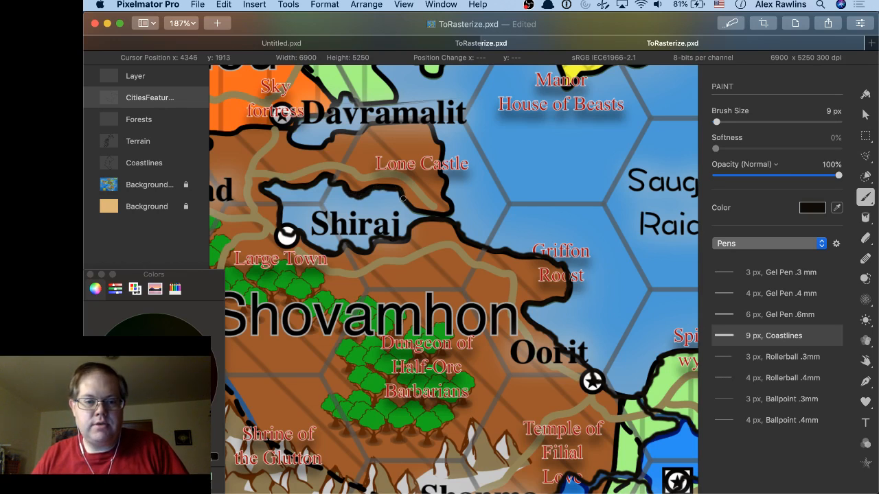
pyautogui.moveTo(429, 209)
pyautogui.mouseDown()
pyautogui.moveTo(436, 139)
pyautogui.moveTo(414, 118)
pyautogui.moveTo(357, 136)
pyautogui.moveTo(333, 131)
pyautogui.moveTo(323, 145)
pyautogui.moveTo(289, 137)
pyautogui.moveTo(288, 118)
pyautogui.moveTo(329, 110)
pyautogui.moveTo(340, 93)
pyautogui.moveTo(385, 103)
pyautogui.mouseUp()
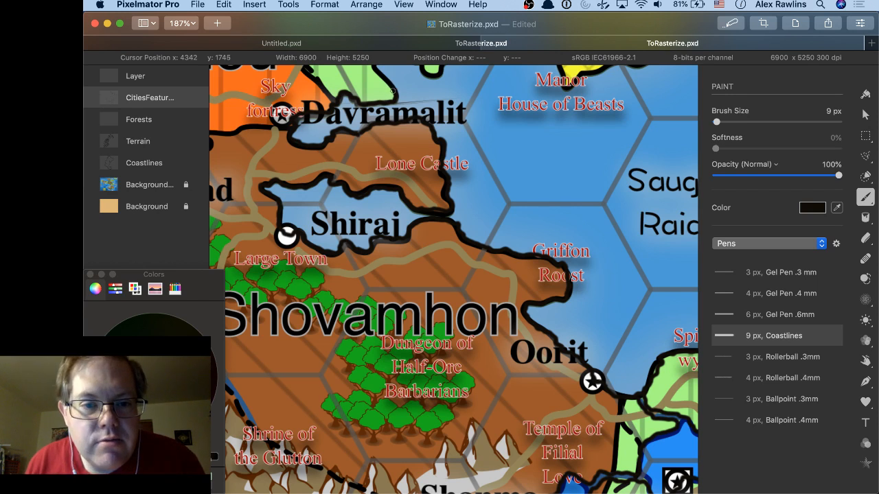
pyautogui.click(197, 187)
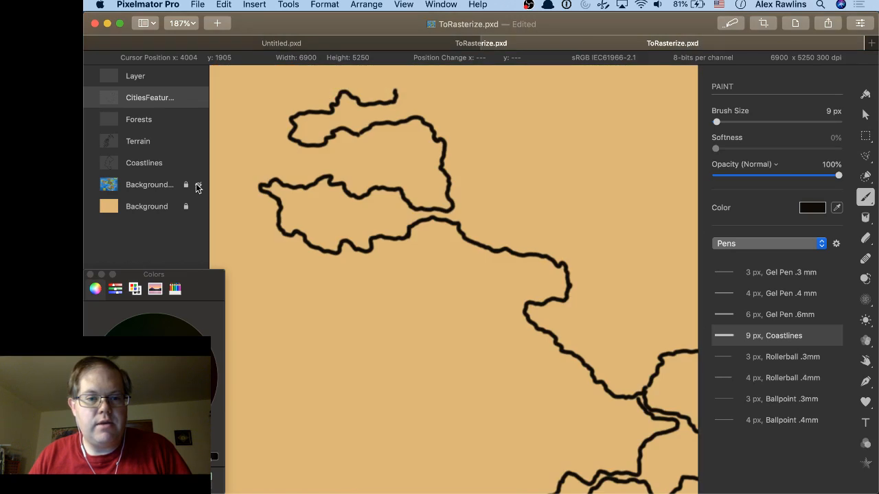
pyautogui.click(197, 188)
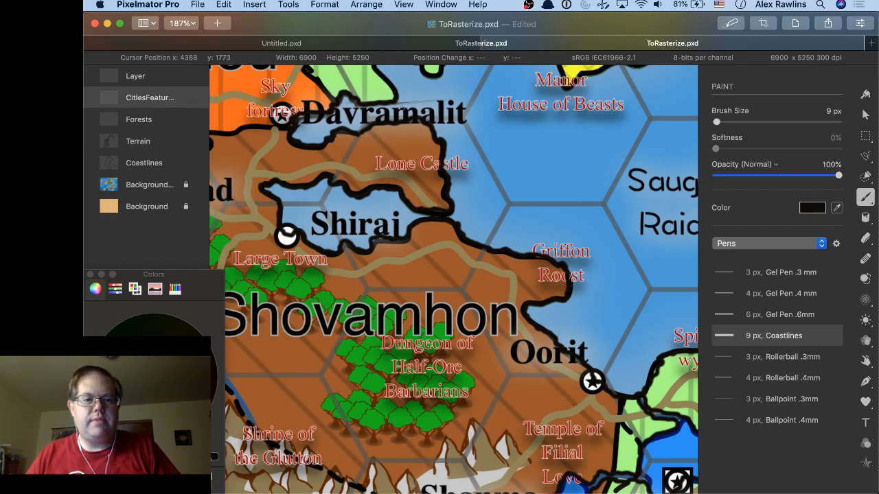
# Outline the Castle Folly lake and its river, and trace the coast from Gleanncala past the Manor House of Beasts toward Mine Crater.
pyautogui.scroll(5, 411, 123)
pyautogui.scroll(6, 399, 111)
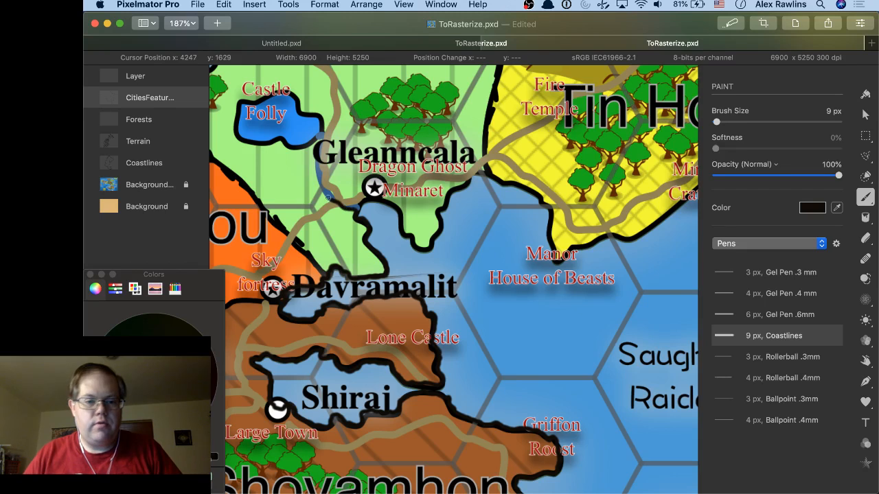
pyautogui.moveTo(328, 199)
pyautogui.mouseDown()
pyautogui.moveTo(312, 141)
pyautogui.moveTo(300, 148)
pyautogui.moveTo(243, 143)
pyautogui.moveTo(232, 133)
pyautogui.moveTo(236, 100)
pyautogui.moveTo(285, 89)
pyautogui.moveTo(297, 95)
pyautogui.moveTo(323, 128)
pyautogui.moveTo(321, 148)
pyautogui.moveTo(318, 120)
pyautogui.moveTo(324, 186)
pyautogui.moveTo(358, 205)
pyautogui.moveTo(375, 197)
pyautogui.moveTo(426, 249)
pyautogui.moveTo(450, 191)
pyautogui.moveTo(479, 170)
pyautogui.moveTo(502, 183)
pyautogui.mouseUp()
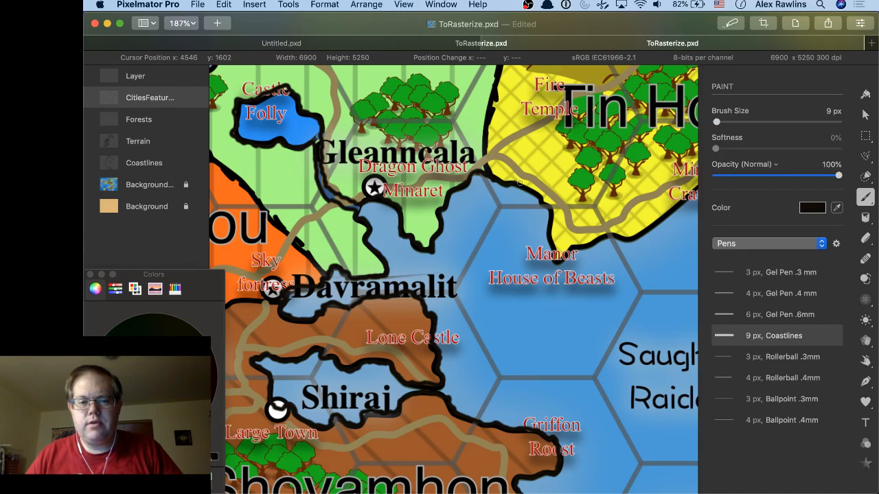
pyautogui.moveTo(520, 183); pyautogui.dragTo(550, 219)
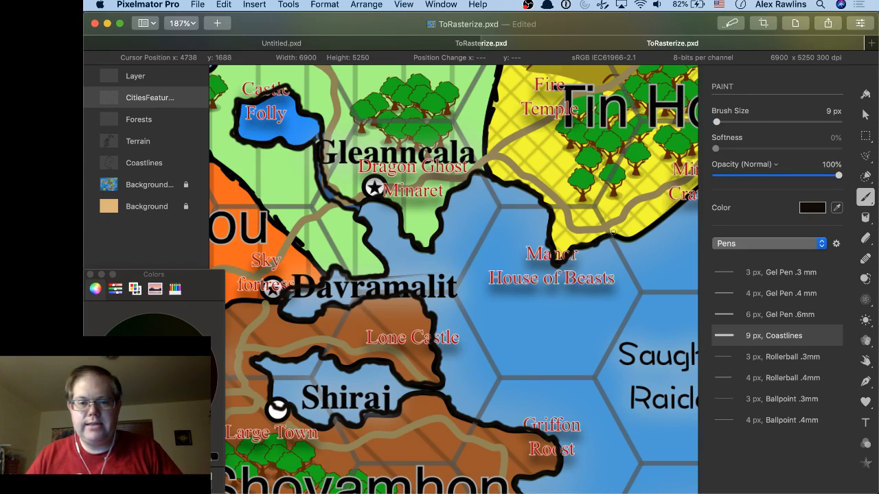
pyautogui.moveTo(634, 239); pyautogui.dragTo(664, 217)
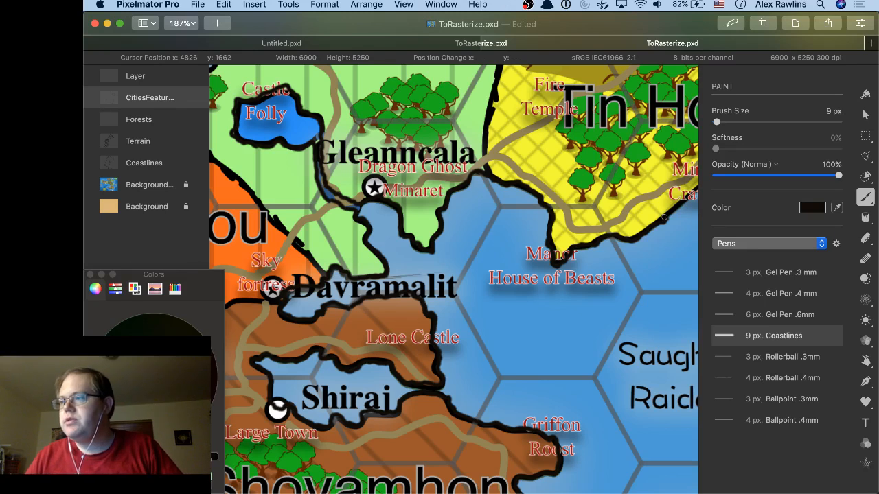
# Trace Tin Hou's eastern coastline from Mine Crater around the Sea Cave Lair of Hill Giants peninsula into the bay below Santo.
pyautogui.hscroll(6, 572, 242)
pyautogui.scroll(3, 573, 241)
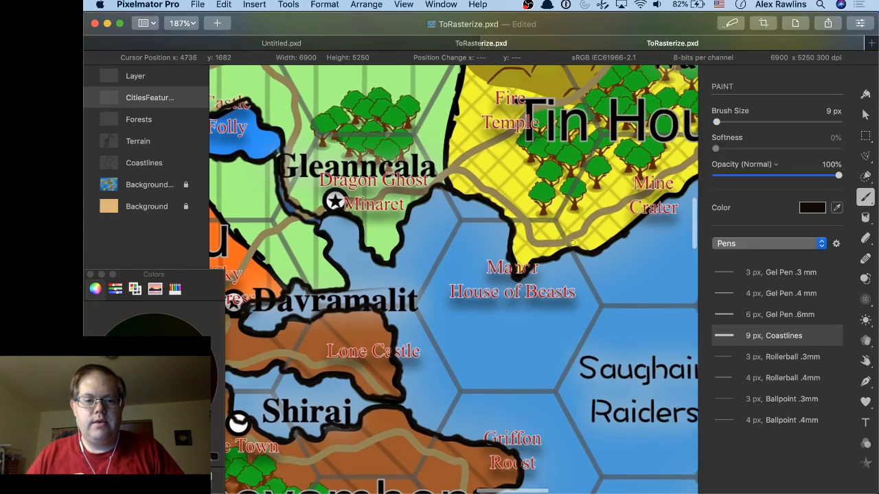
pyautogui.hscroll(2, 572, 242)
pyautogui.scroll(2, 572, 242)
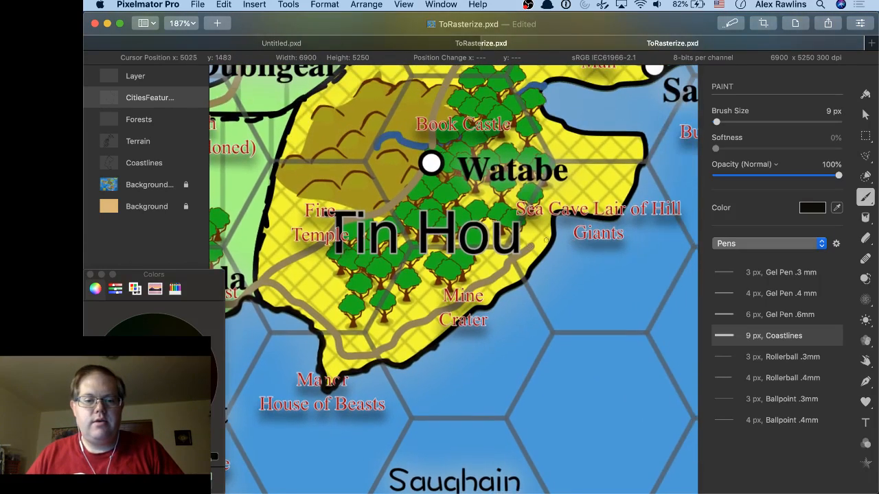
pyautogui.hscroll(4, 461, 294)
pyautogui.scroll(4, 462, 295)
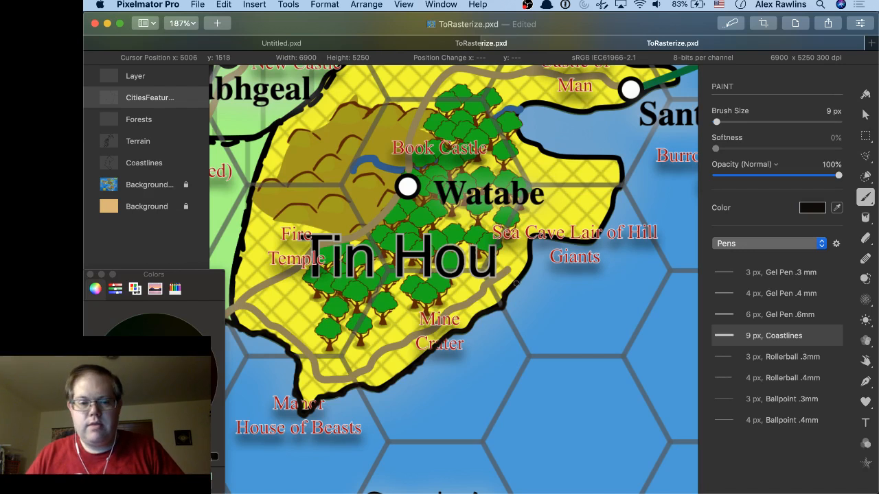
pyautogui.moveTo(530, 269)
pyautogui.mouseDown()
pyautogui.moveTo(528, 244)
pyautogui.moveTo(540, 236)
pyautogui.moveTo(595, 251)
pyautogui.moveTo(599, 231)
pyautogui.mouseUp()
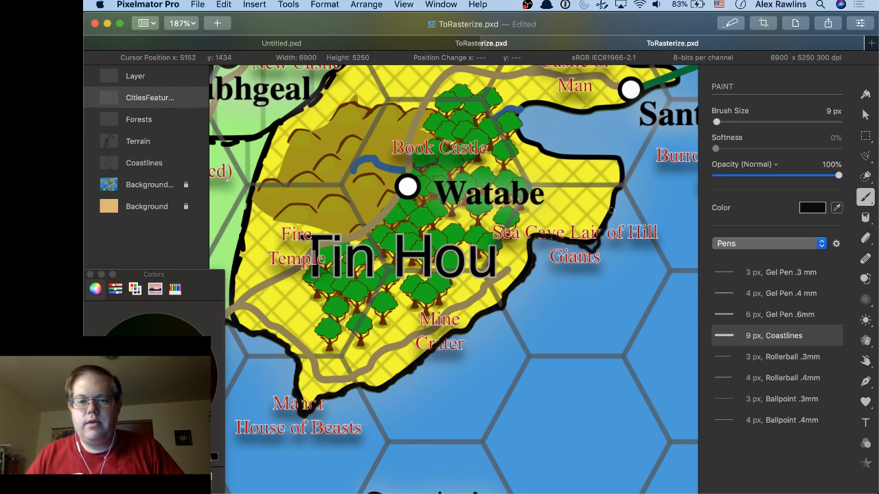
pyautogui.moveTo(614, 193)
pyautogui.mouseDown()
pyautogui.moveTo(624, 170)
pyautogui.moveTo(612, 155)
pyautogui.mouseUp()
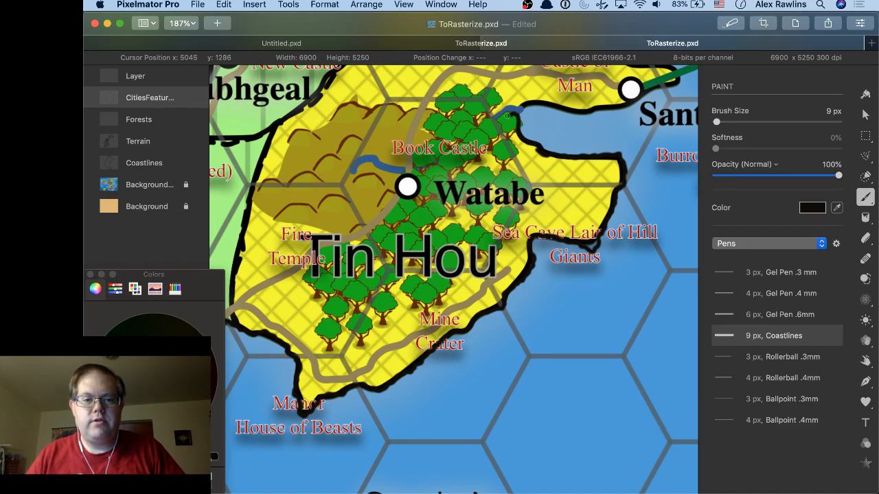
# Trace both banks of the river from the bay past Book Castle to the hills near Watabe, and the bay's northern shore to Santo.
pyautogui.moveTo(505, 117)
pyautogui.mouseDown()
pyautogui.moveTo(462, 156)
pyautogui.moveTo(419, 172)
pyautogui.mouseUp()
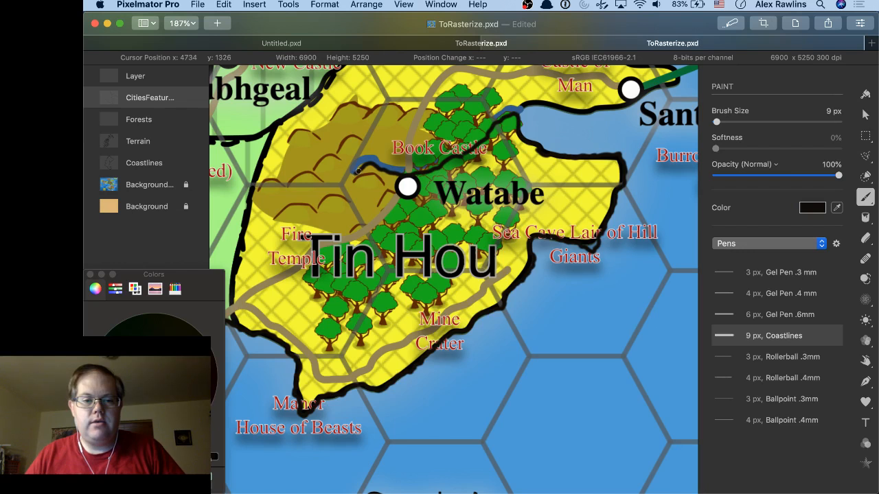
pyautogui.moveTo(359, 160)
pyautogui.mouseDown()
pyautogui.moveTo(401, 165)
pyautogui.moveTo(439, 157)
pyautogui.moveTo(525, 101)
pyautogui.mouseUp()
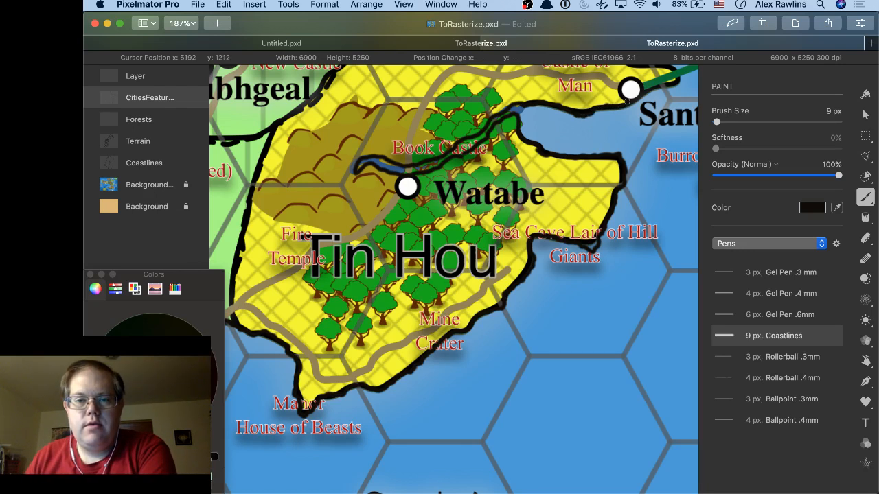
pyautogui.moveTo(637, 93); pyautogui.dragTo(671, 86)
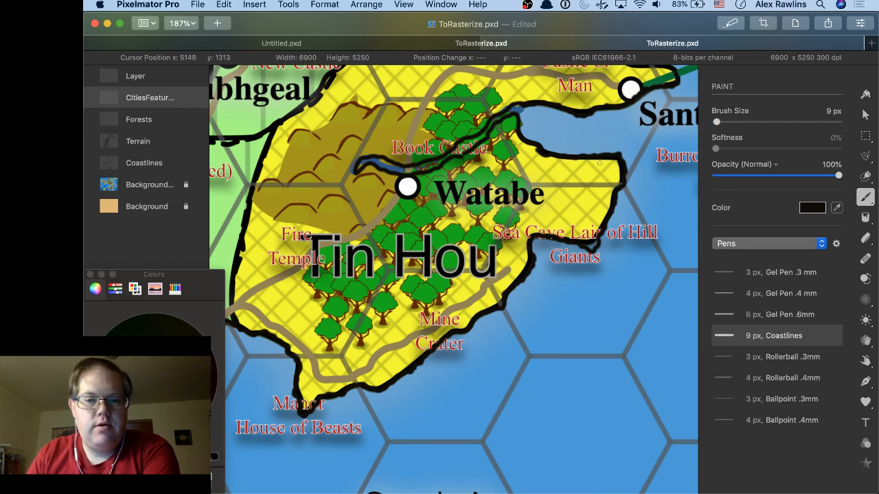
# Trace Tin Hou's northern coastline from Santo past Komiya and Spired Keep, continuing around the green headland to the Duncala marker.
pyautogui.scroll(1, 598, 164)
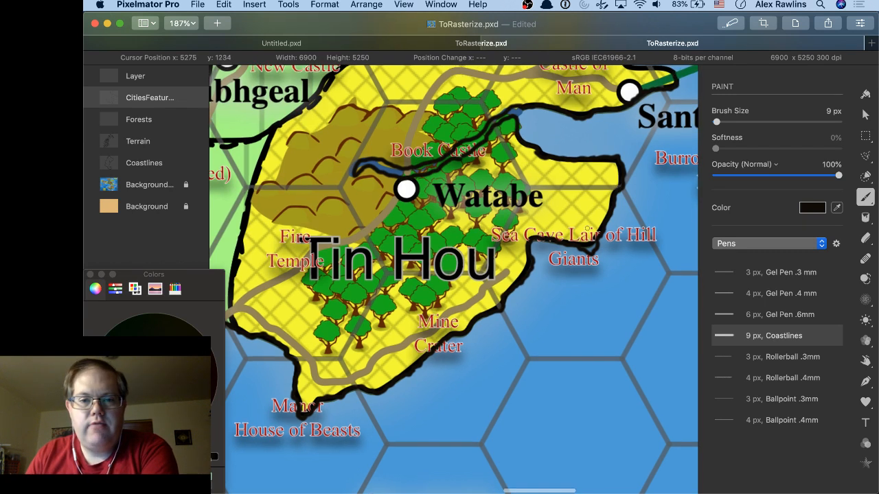
pyautogui.scroll(5, 587, 230)
pyautogui.hscroll(5, 587, 229)
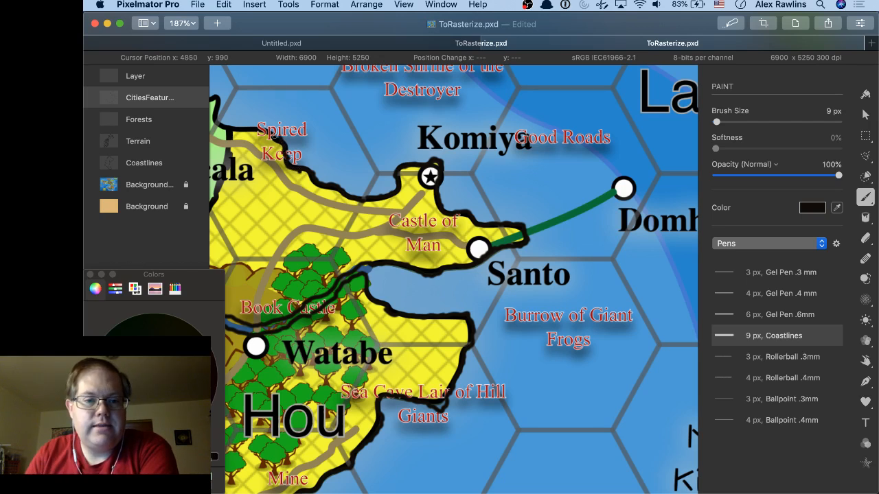
pyautogui.hscroll(-5, 374, 187)
pyautogui.scroll(2, 374, 186)
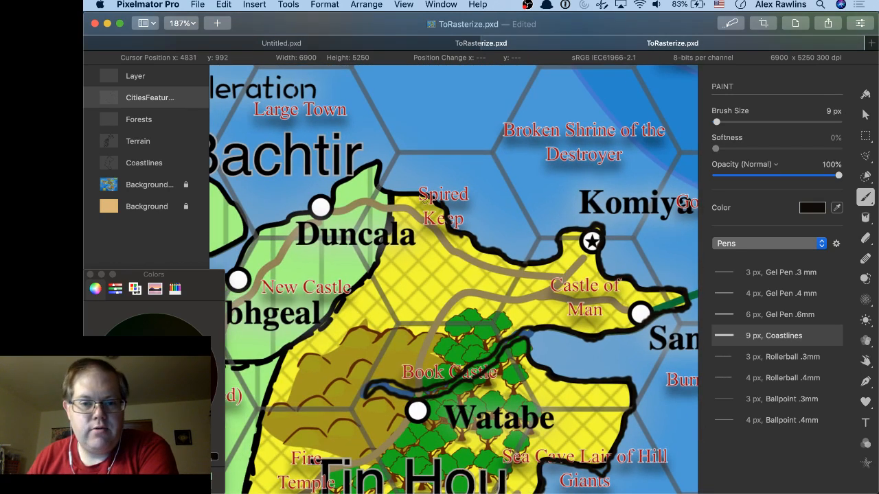
pyautogui.moveTo(441, 198); pyautogui.dragTo(381, 189)
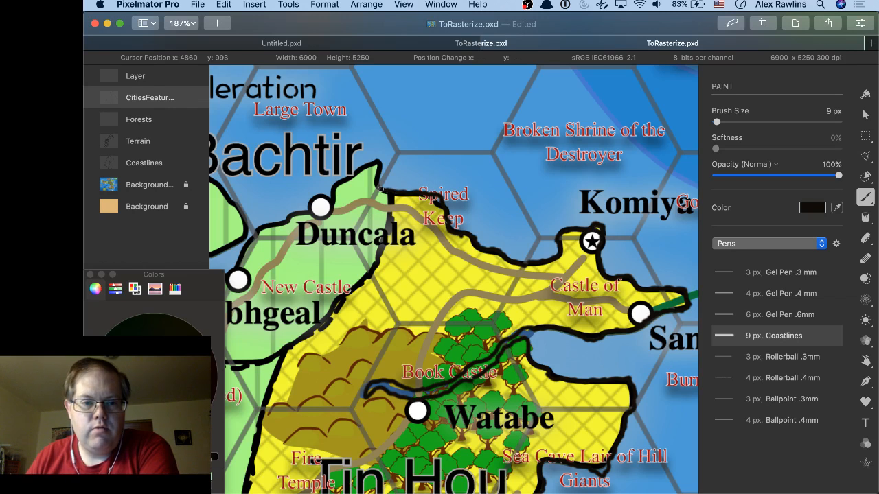
pyautogui.moveTo(375, 158); pyautogui.dragTo(332, 195)
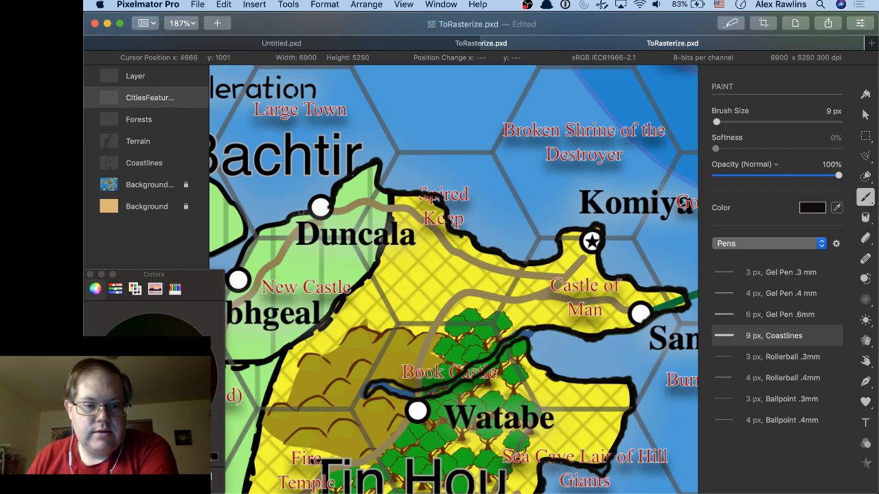
pyautogui.moveTo(309, 207); pyautogui.dragTo(331, 206)
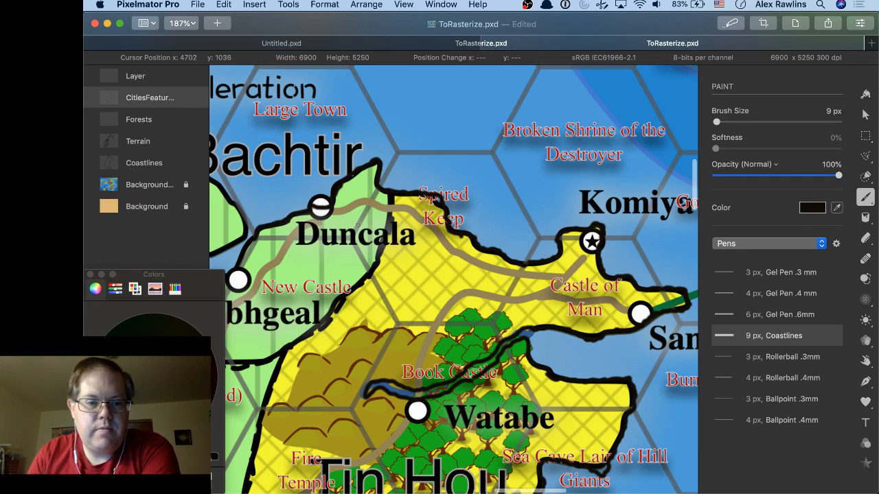
# Trace the coastline from Duncala past Dubhgeal and the abandoned Gnomish Castle to the inlet at Hobartin.
pyautogui.hscroll(-5, 357, 225)
pyautogui.scroll(-2, 358, 224)
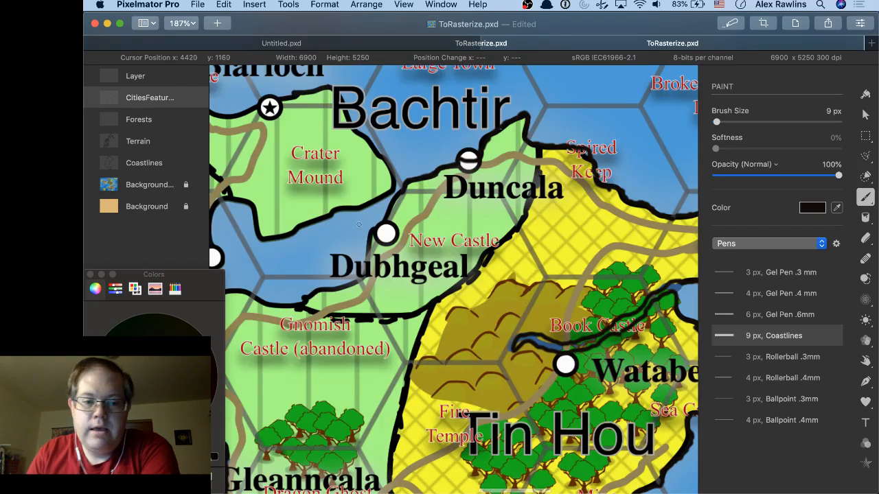
pyautogui.hscroll(-5, 358, 225)
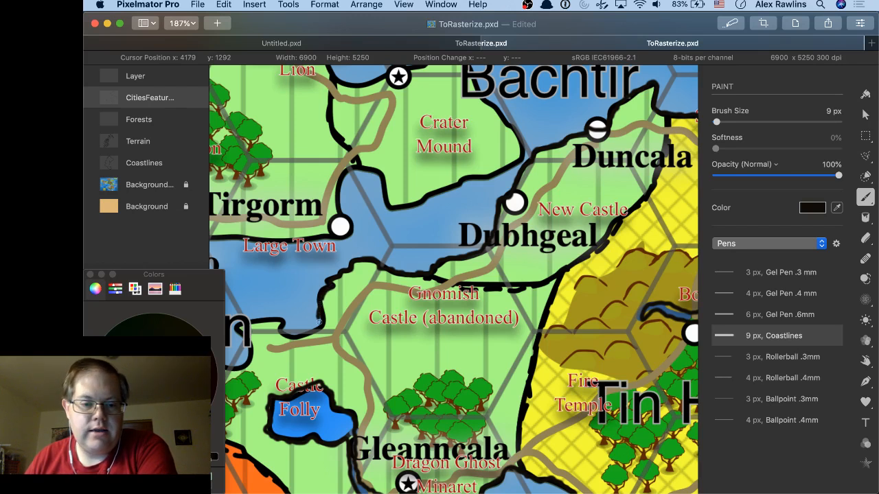
pyautogui.moveTo(309, 328)
pyautogui.mouseDown()
pyautogui.moveTo(285, 334)
pyautogui.moveTo(272, 315)
pyautogui.moveTo(238, 326)
pyautogui.mouseUp()
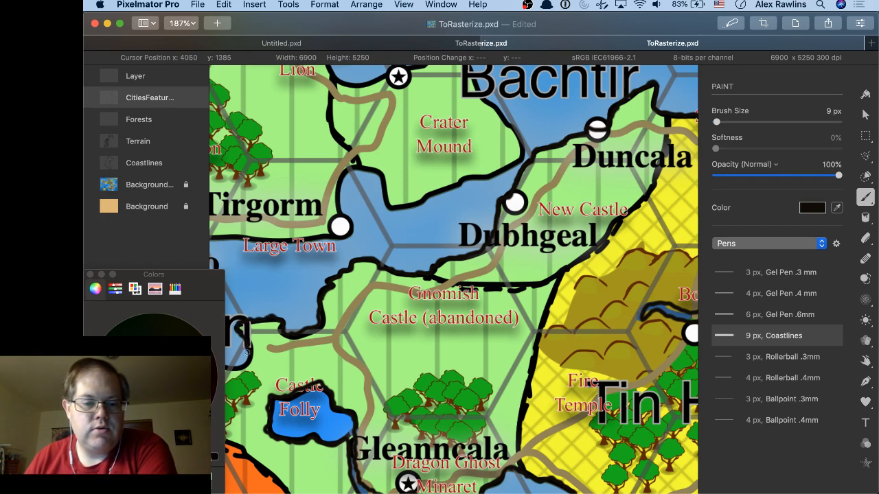
# Trace the coastline from the Hobartin inlet around Seanfo's bay, past Tirgorm, and along the shore south of Crater Mound.
pyautogui.hscroll(-10, 320, 346)
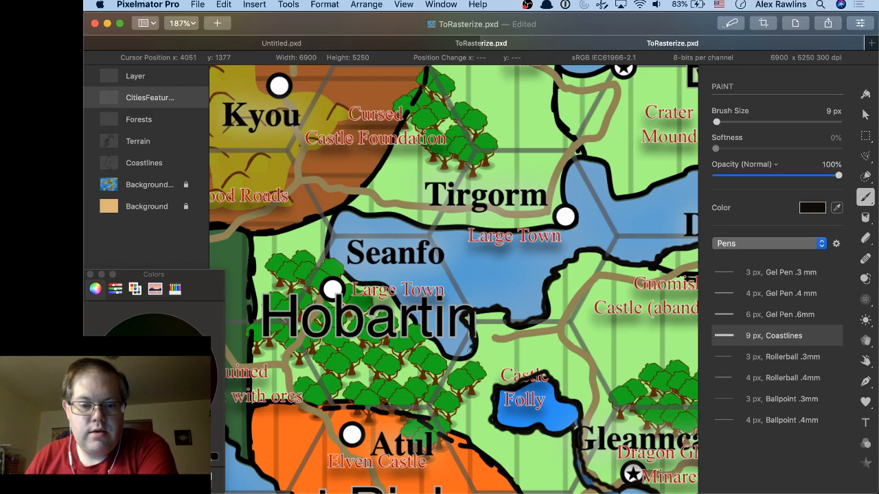
pyautogui.moveTo(469, 350)
pyautogui.mouseDown()
pyautogui.moveTo(395, 305)
pyautogui.moveTo(378, 282)
pyautogui.moveTo(348, 278)
pyautogui.moveTo(328, 257)
pyautogui.moveTo(324, 236)
pyautogui.moveTo(340, 210)
pyautogui.moveTo(407, 219)
pyautogui.mouseUp()
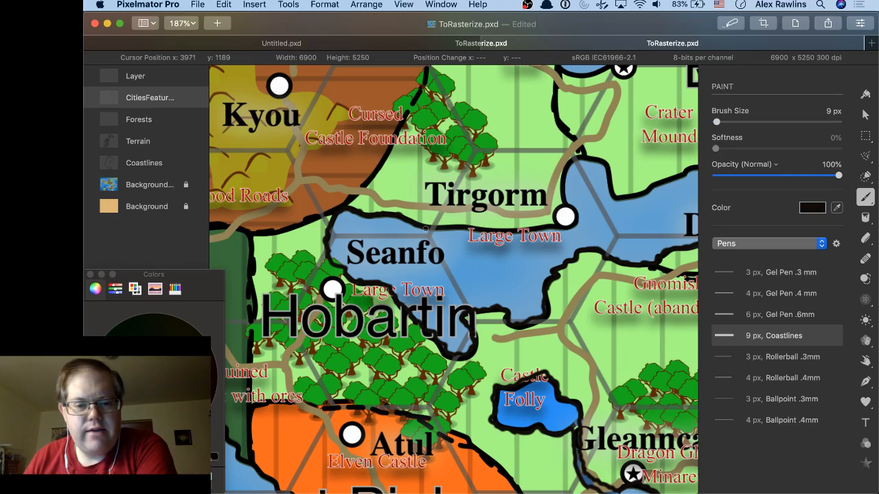
pyautogui.moveTo(422, 226); pyautogui.dragTo(491, 231)
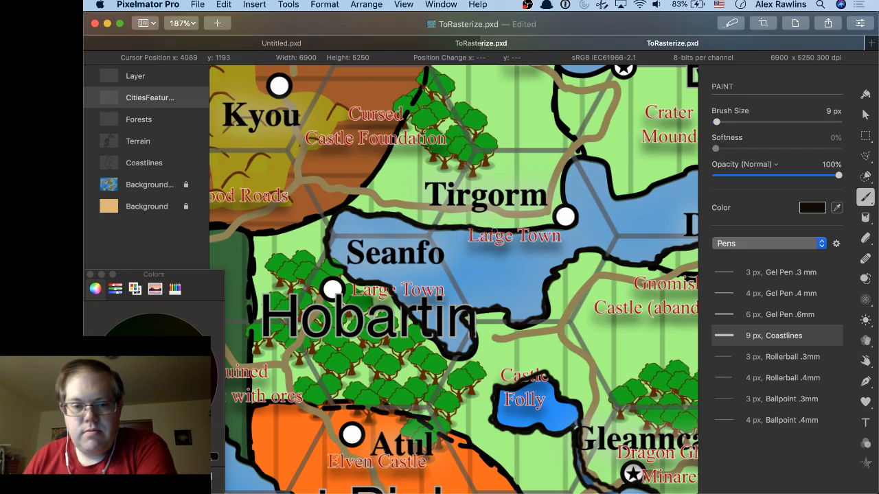
pyautogui.moveTo(494, 231)
pyautogui.mouseDown()
pyautogui.moveTo(571, 226)
pyautogui.moveTo(567, 204)
pyautogui.mouseUp()
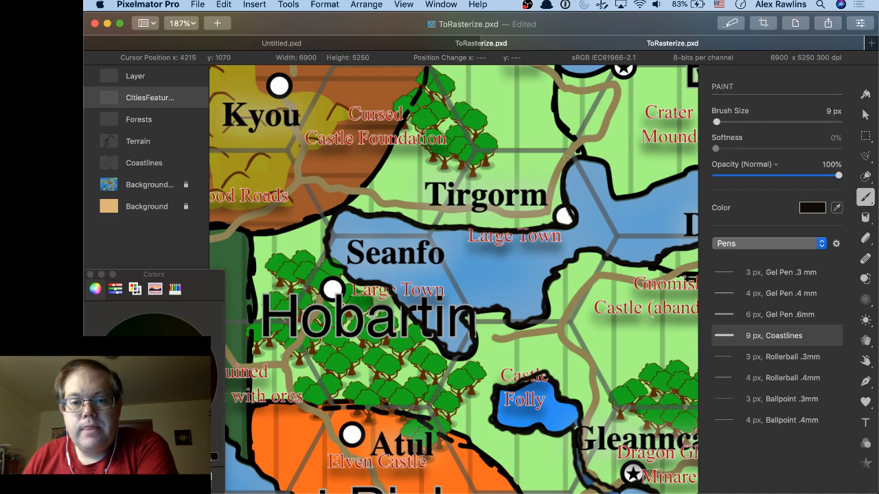
pyautogui.moveTo(593, 153); pyautogui.dragTo(602, 159)
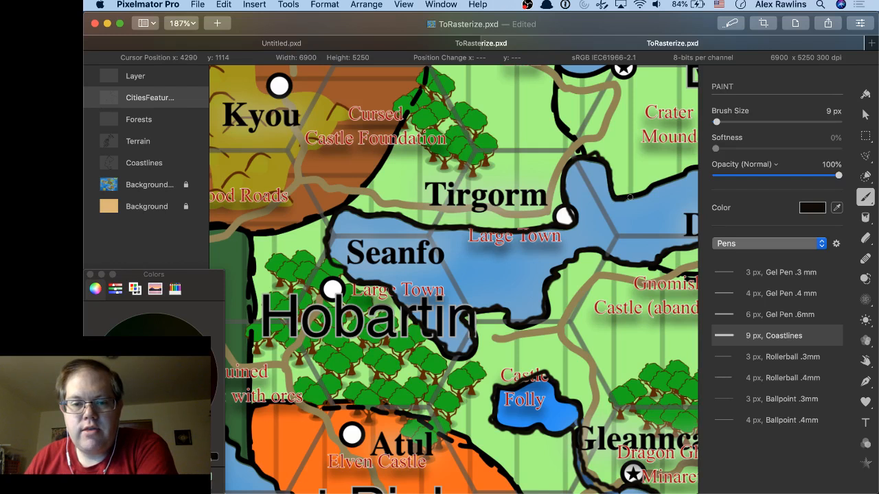
pyautogui.moveTo(642, 193); pyautogui.dragTo(689, 170)
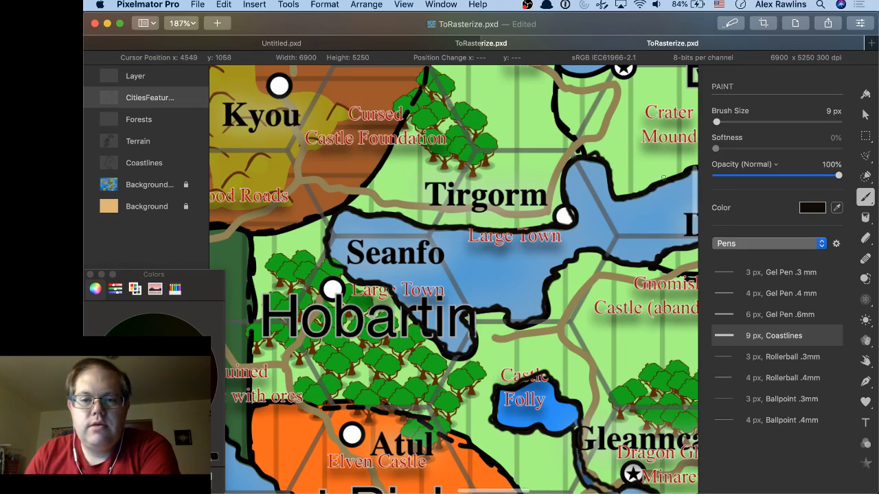
pyautogui.hscroll(2, 689, 169)
pyautogui.hscroll(5, 663, 177)
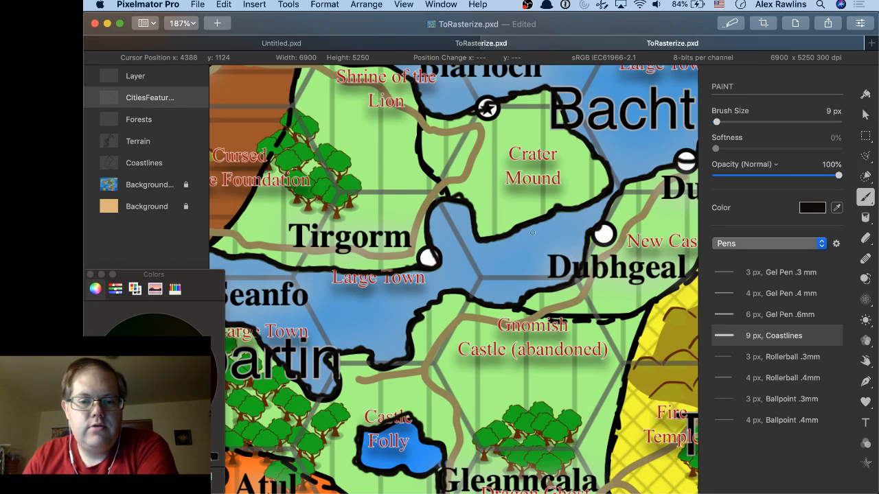
# Trace the northern coastline from the Shrine of the Lion past Gaeso and the Abandoned Citadel towards Kintsum.
pyautogui.hscroll(-10, 532, 233)
pyautogui.scroll(8, 532, 233)
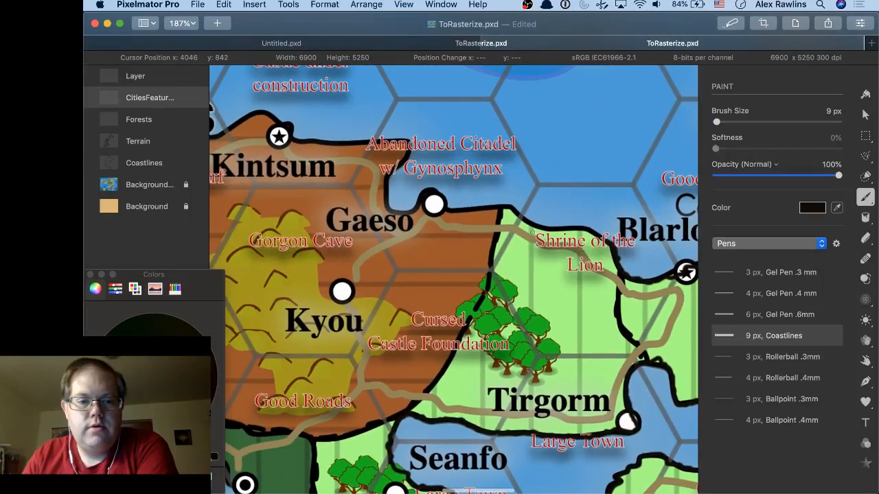
pyautogui.hscroll(-2, 532, 234)
pyautogui.scroll(1, 532, 234)
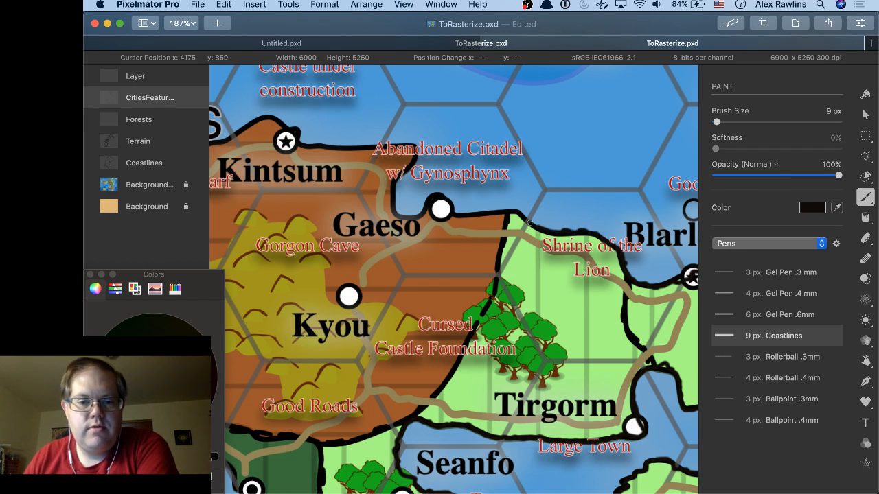
pyautogui.moveTo(519, 213); pyautogui.dragTo(449, 211)
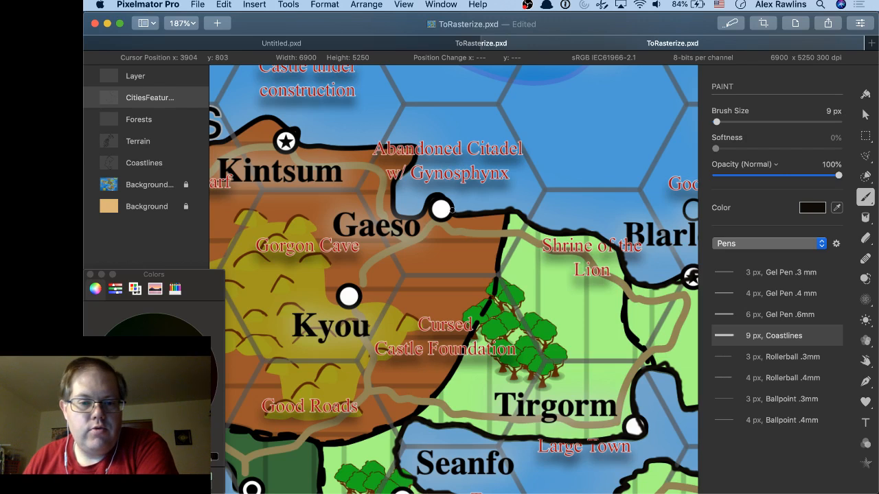
pyautogui.moveTo(423, 210)
pyautogui.mouseDown()
pyautogui.moveTo(413, 217)
pyautogui.moveTo(393, 207)
pyautogui.moveTo(393, 181)
pyautogui.moveTo(419, 145)
pyautogui.moveTo(331, 144)
pyautogui.mouseUp()
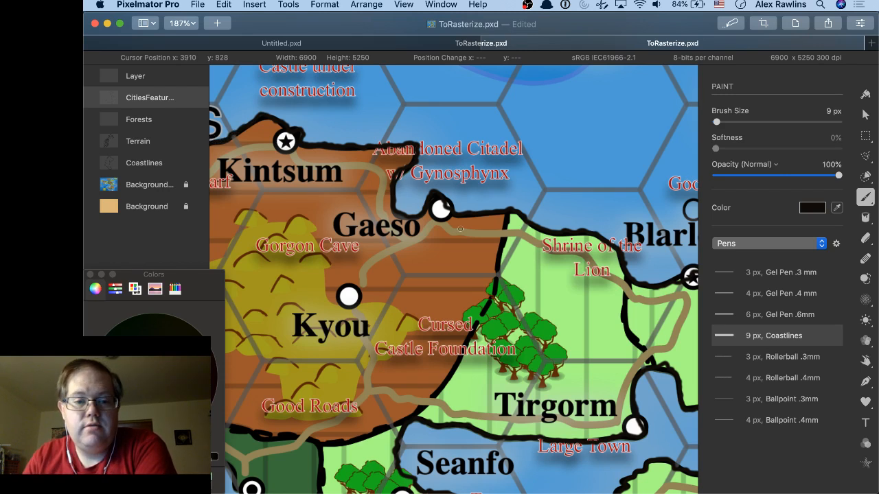
# Trace the brown region's northwestern coastline from Kintsum past the Abandoned Dwarf Mine to the Oharu marker.
pyautogui.hscroll(-5, 460, 229)
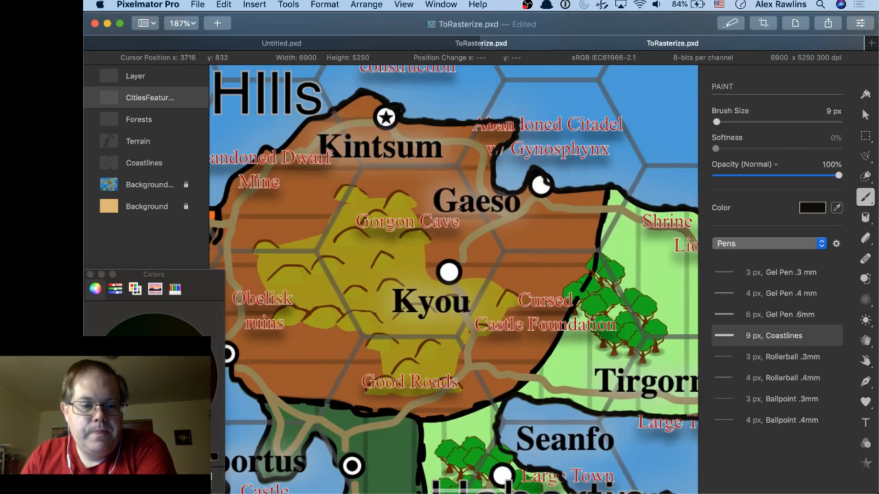
pyautogui.hscroll(-5, 458, 210)
pyautogui.scroll(2, 459, 211)
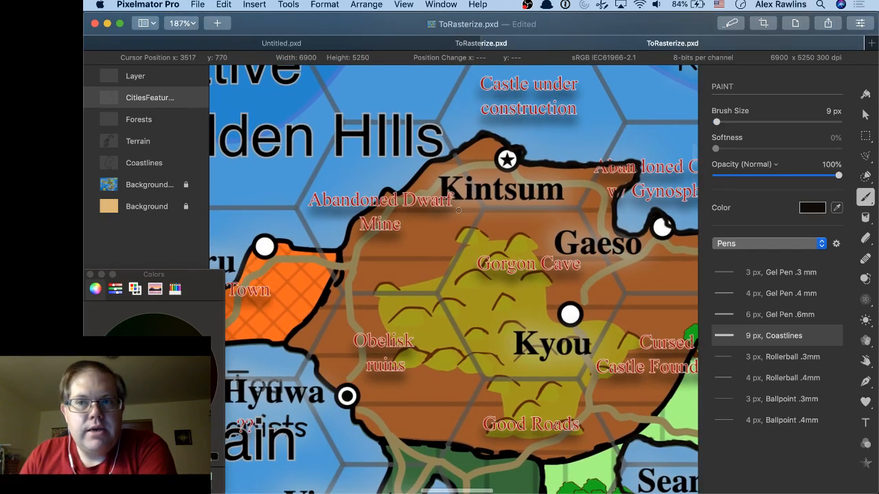
pyautogui.hscroll(-2, 458, 210)
pyautogui.scroll(-1, 457, 210)
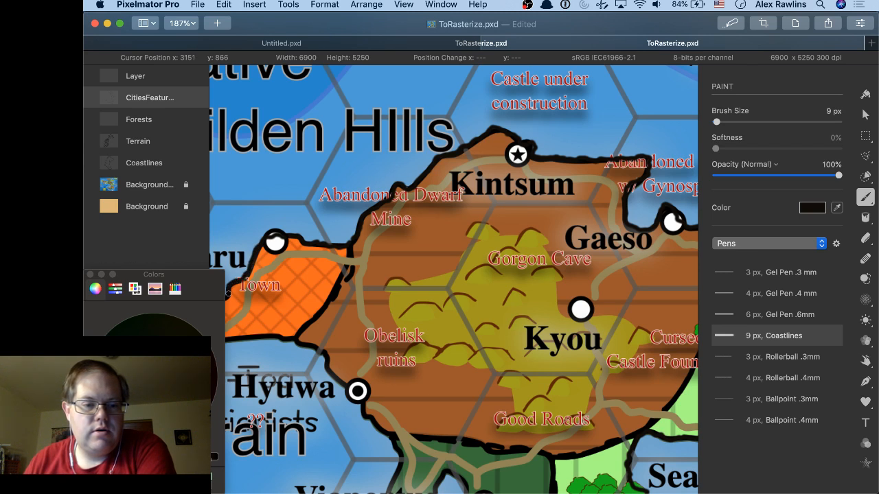
pyautogui.scroll(-1, 312, 266)
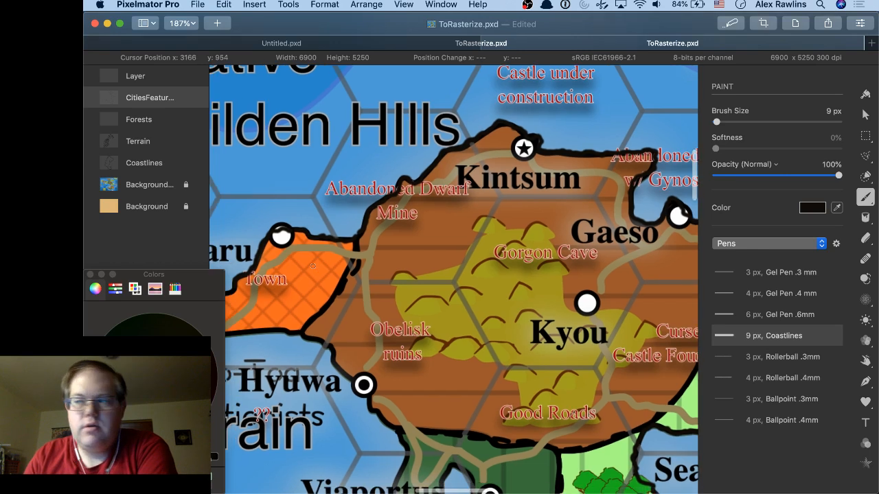
# Trace the orange peninsula's northern coastline from Oharu through the bay and up to the headland east of Yasu.
pyautogui.hscroll(-6, 313, 266)
pyautogui.scroll(-3, 313, 266)
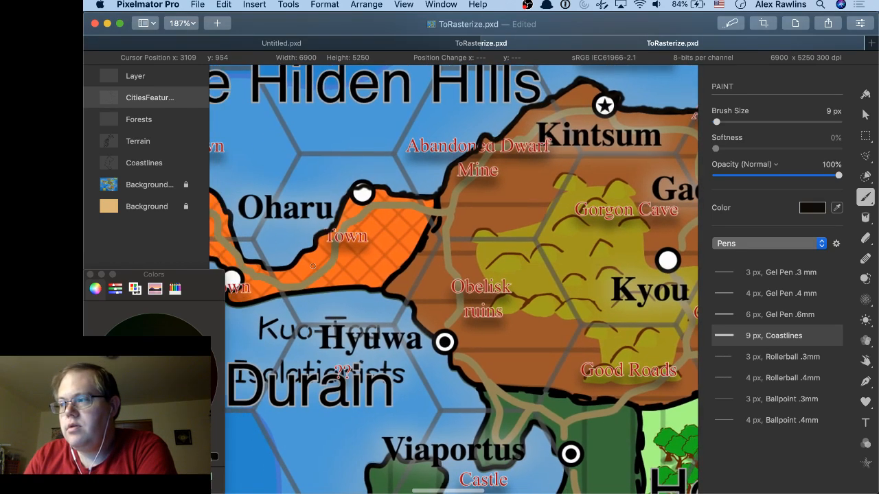
pyautogui.hscroll(-4, 312, 266)
pyautogui.scroll(-1, 312, 266)
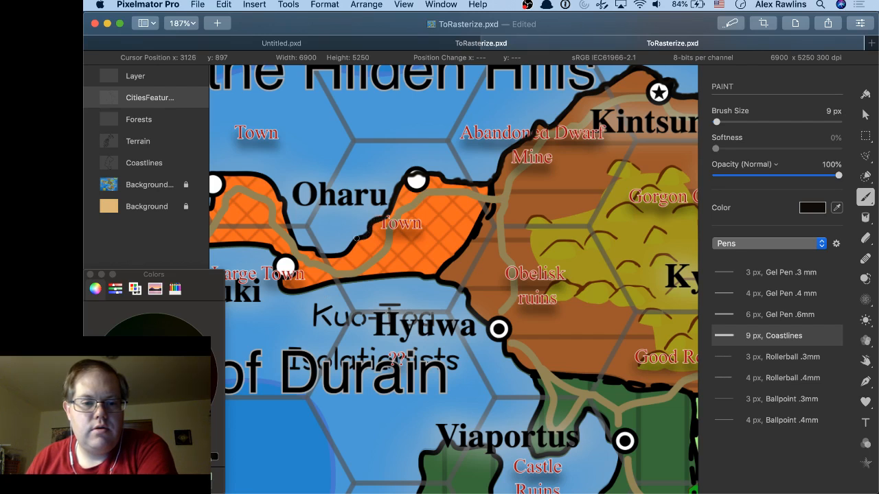
pyautogui.moveTo(338, 255)
pyautogui.mouseDown()
pyautogui.moveTo(292, 241)
pyautogui.moveTo(284, 203)
pyautogui.moveTo(242, 172)
pyautogui.mouseUp()
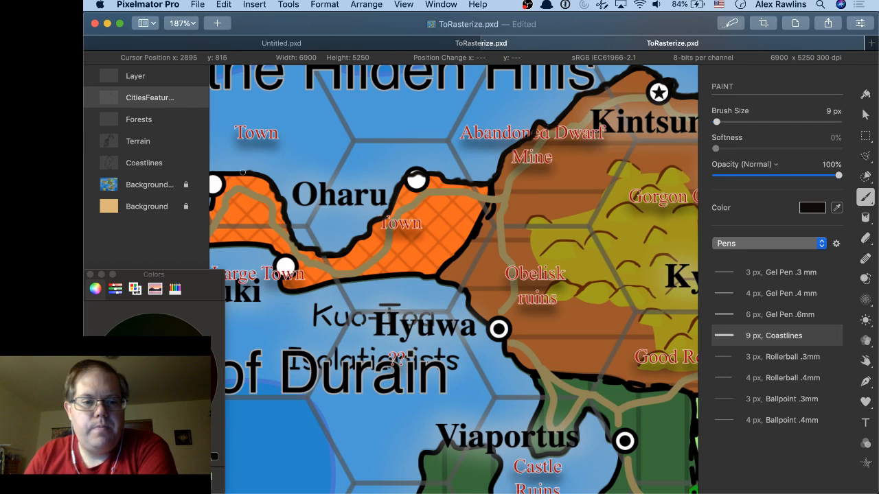
# Trace the coastline around Yasu and the peninsula's western tip, past Atsuki and Hyuwa, to the small green headland at Viaportus.
pyautogui.hscroll(-5, 331, 180)
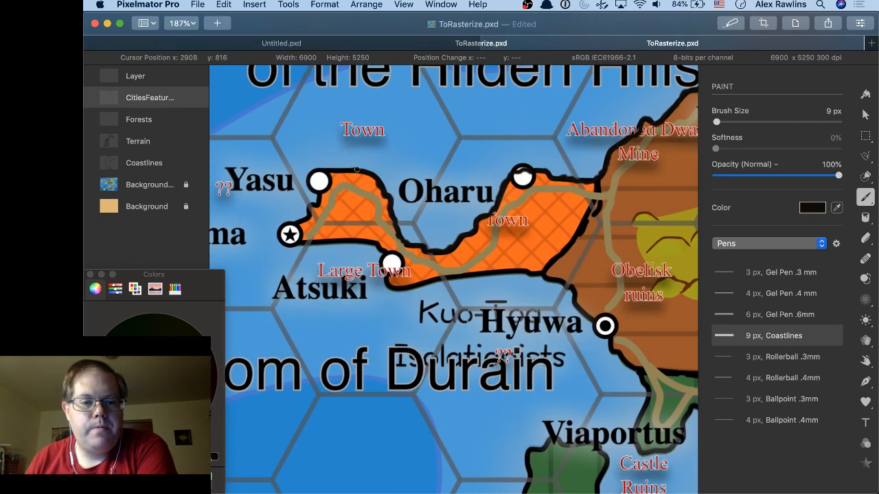
pyautogui.moveTo(337, 171)
pyautogui.mouseDown()
pyautogui.moveTo(311, 177)
pyautogui.moveTo(319, 204)
pyautogui.moveTo(290, 234)
pyautogui.moveTo(300, 243)
pyautogui.moveTo(342, 243)
pyautogui.mouseUp()
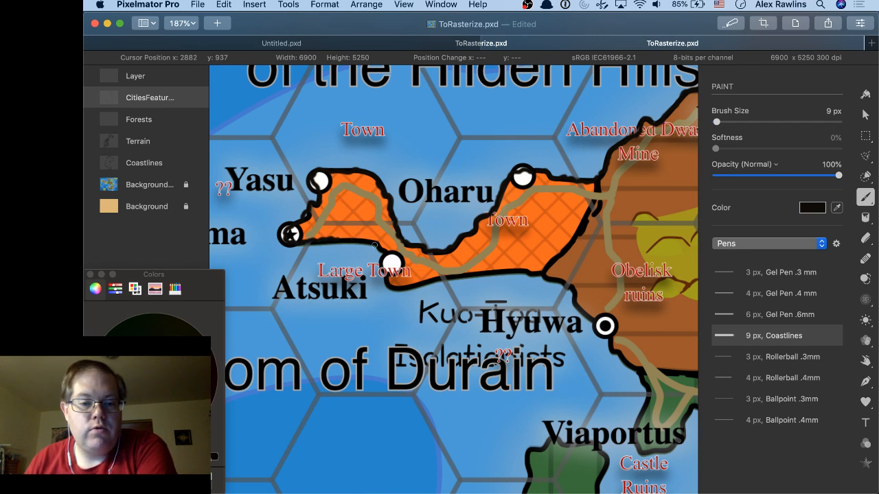
pyautogui.moveTo(381, 249); pyautogui.dragTo(386, 277)
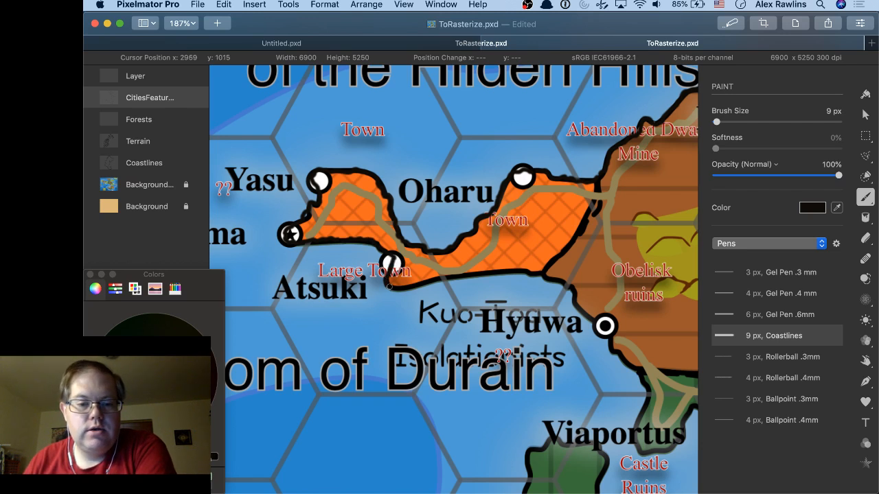
pyautogui.moveTo(403, 293)
pyautogui.mouseDown()
pyautogui.moveTo(516, 271)
pyautogui.moveTo(575, 286)
pyautogui.moveTo(572, 300)
pyautogui.moveTo(606, 326)
pyautogui.moveTo(611, 350)
pyautogui.moveTo(637, 372)
pyautogui.moveTo(638, 411)
pyautogui.mouseUp()
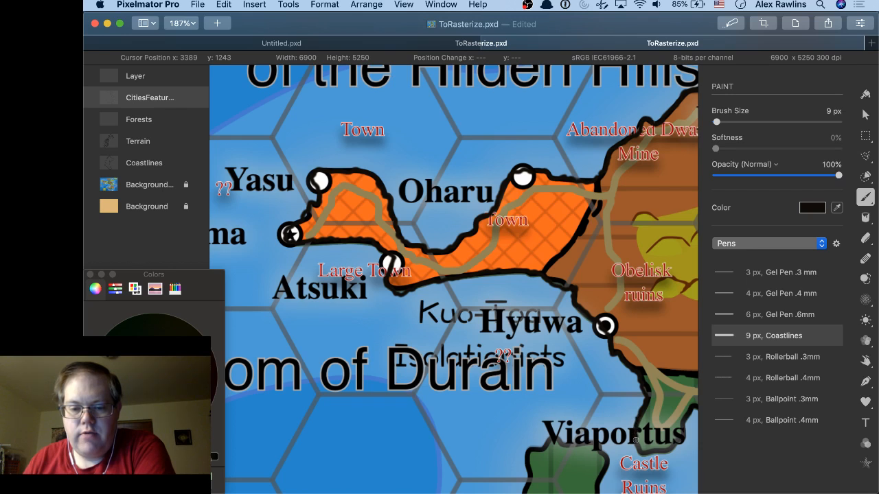
pyautogui.moveTo(635, 440)
pyautogui.mouseDown()
pyautogui.moveTo(650, 453)
pyautogui.moveTo(670, 447)
pyautogui.moveTo(690, 410)
pyautogui.mouseUp()
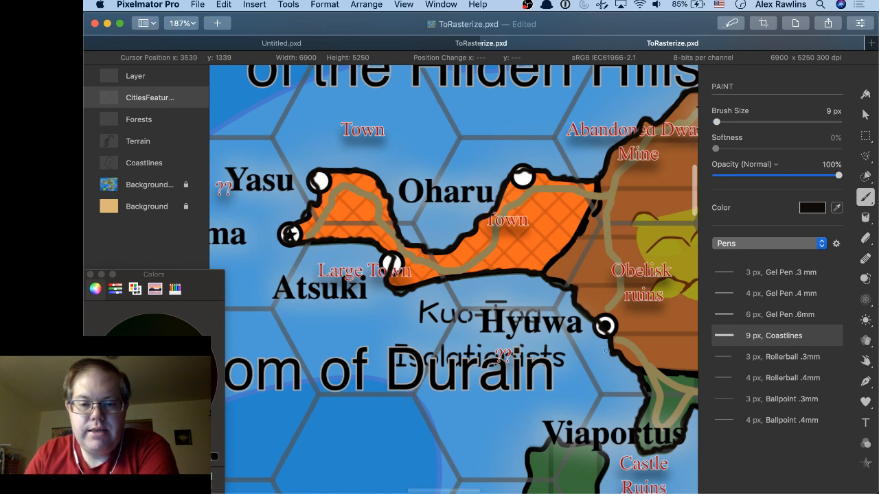
# Trace the Castle Ruins bay, Tuathanan's western coast down to the strait at Urbsilva, and the opposite shore below the ruined castle.
pyautogui.scroll(-4, 611, 350)
pyautogui.hscroll(3, 611, 350)
pyautogui.scroll(-3, 589, 345)
pyautogui.hscroll(2, 589, 345)
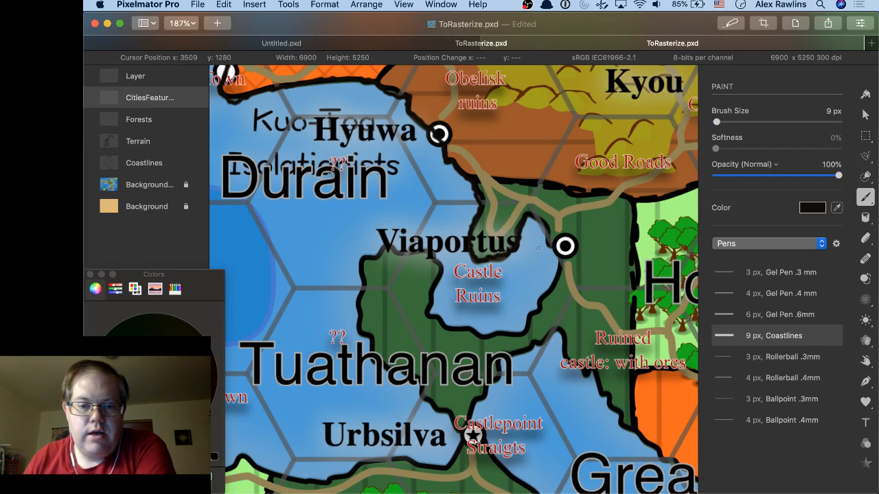
pyautogui.moveTo(533, 214)
pyautogui.mouseDown()
pyautogui.moveTo(561, 246)
pyautogui.moveTo(557, 278)
pyautogui.moveTo(520, 331)
pyautogui.moveTo(484, 334)
pyautogui.moveTo(431, 313)
pyautogui.moveTo(441, 274)
pyautogui.moveTo(430, 253)
pyautogui.moveTo(386, 244)
pyautogui.moveTo(362, 263)
pyautogui.moveTo(355, 309)
pyautogui.mouseUp()
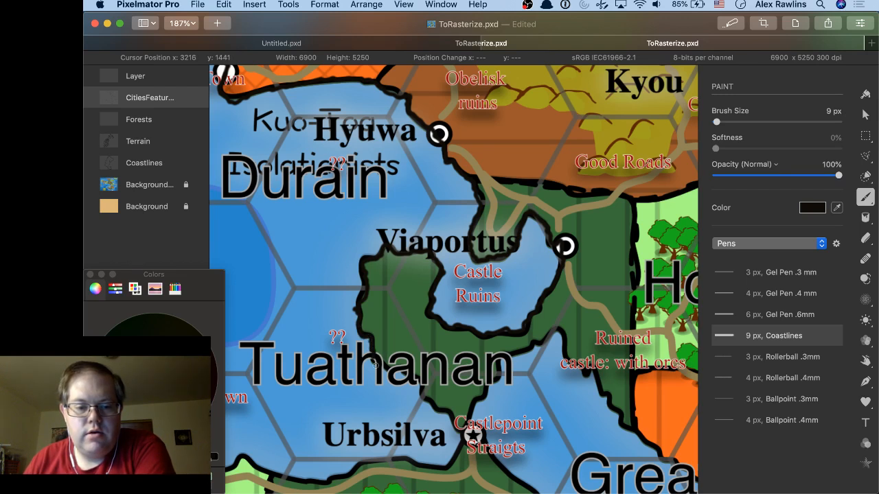
pyautogui.moveTo(374, 363)
pyautogui.mouseDown()
pyautogui.moveTo(419, 383)
pyautogui.moveTo(443, 410)
pyautogui.mouseUp()
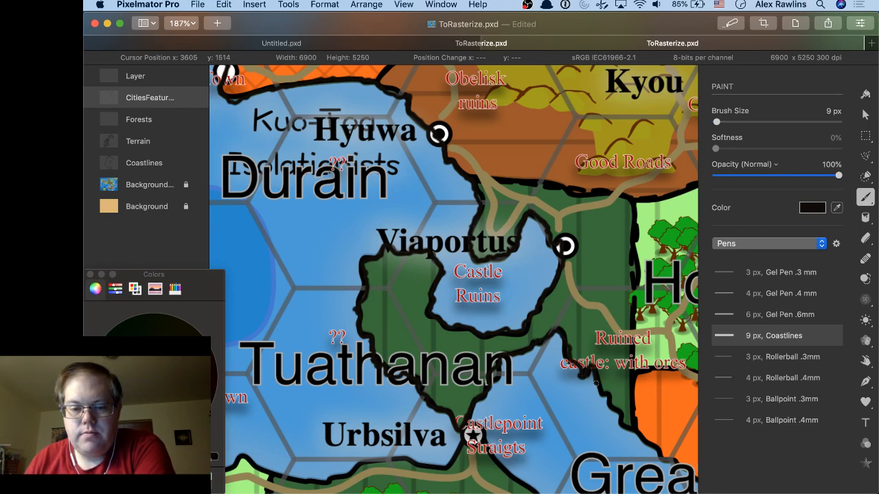
pyautogui.moveTo(600, 398); pyautogui.dragTo(621, 426)
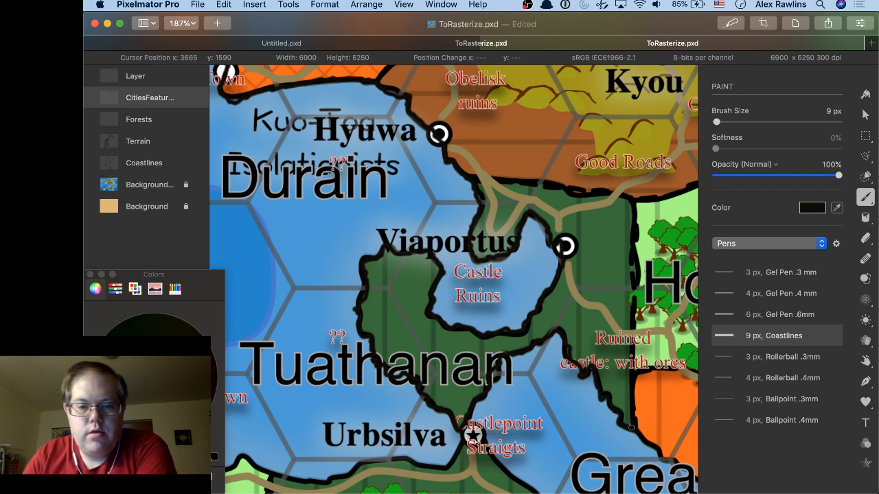
# Trace Great Pinhou's western coastline from the dark green border down to the Vishan marker.
pyautogui.scroll(-6, 619, 376)
pyautogui.hscroll(4, 619, 376)
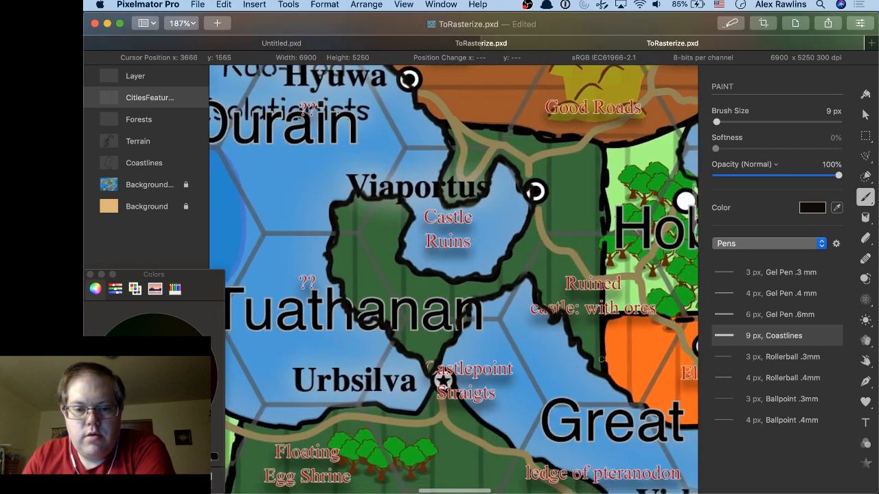
pyautogui.scroll(-2, 600, 357)
pyautogui.hscroll(2, 601, 358)
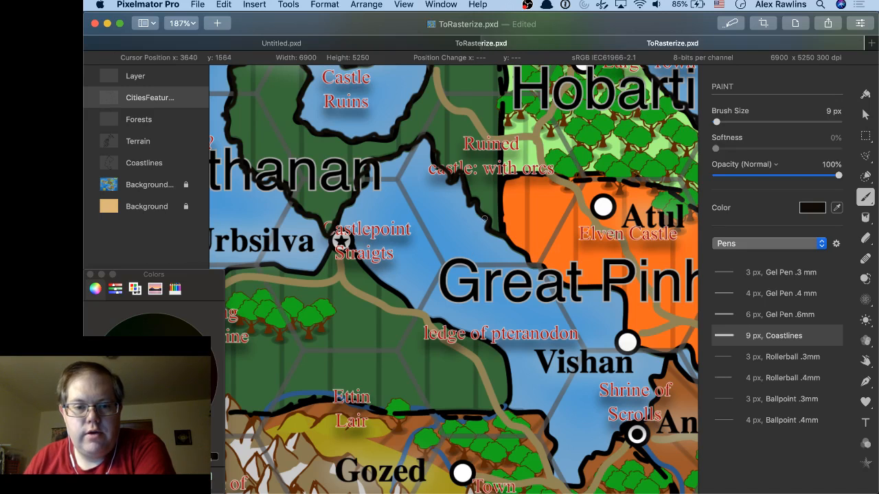
pyautogui.moveTo(491, 233); pyautogui.dragTo(560, 281)
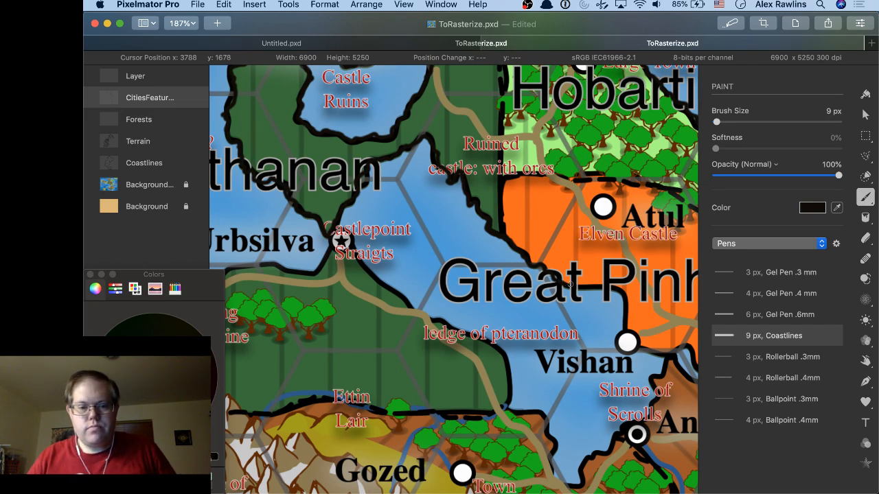
pyautogui.moveTo(585, 287)
pyautogui.mouseDown()
pyautogui.moveTo(623, 285)
pyautogui.moveTo(625, 340)
pyautogui.moveTo(658, 350)
pyautogui.mouseUp()
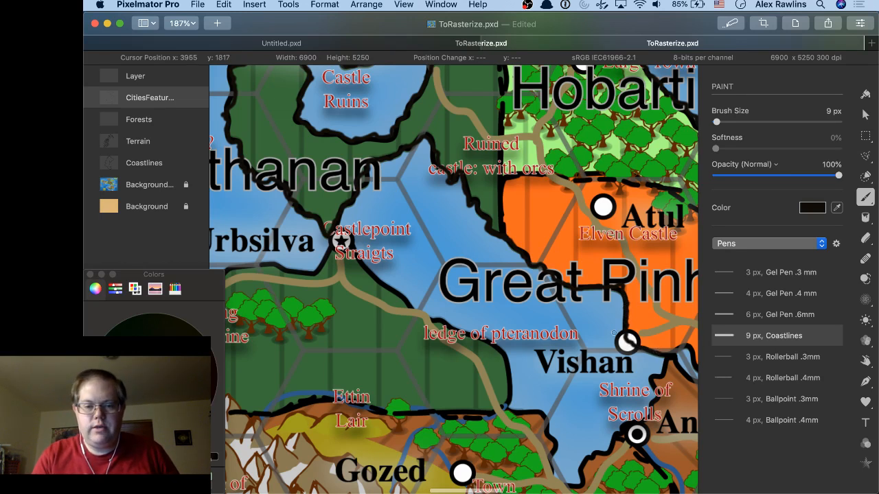
# Trace the coastline from Vishan around the narrow inlet and past the Shrine of Scrolls to Anad.
pyautogui.hscroll(5, 658, 350)
pyautogui.scroll(-3, 658, 350)
pyautogui.hscroll(2, 613, 333)
pyautogui.scroll(1, 613, 332)
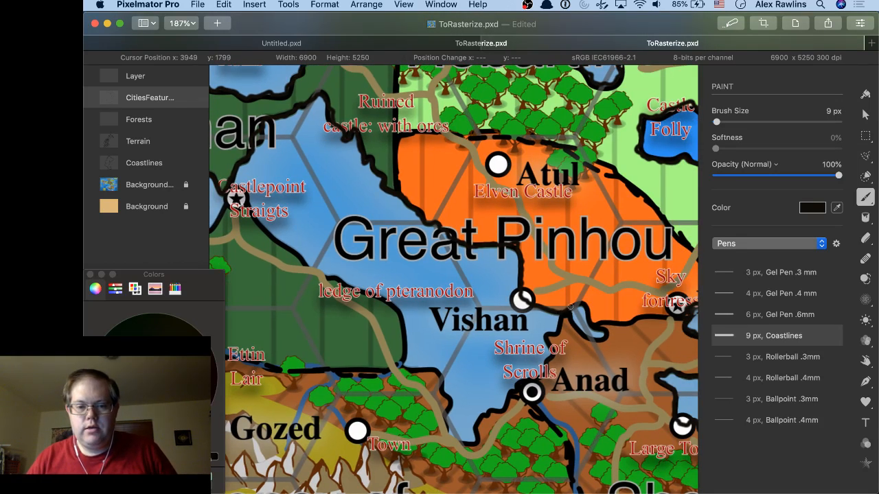
pyautogui.moveTo(570, 307)
pyautogui.mouseDown()
pyautogui.moveTo(583, 296)
pyautogui.moveTo(588, 317)
pyautogui.moveTo(615, 339)
pyautogui.moveTo(574, 326)
pyautogui.mouseUp()
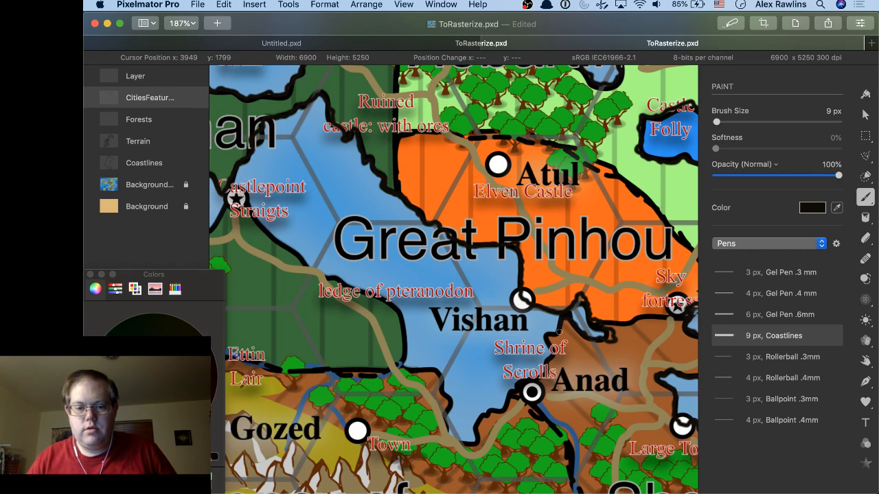
pyautogui.moveTo(548, 344)
pyautogui.mouseDown()
pyautogui.moveTo(547, 363)
pyautogui.moveTo(527, 381)
pyautogui.mouseUp()
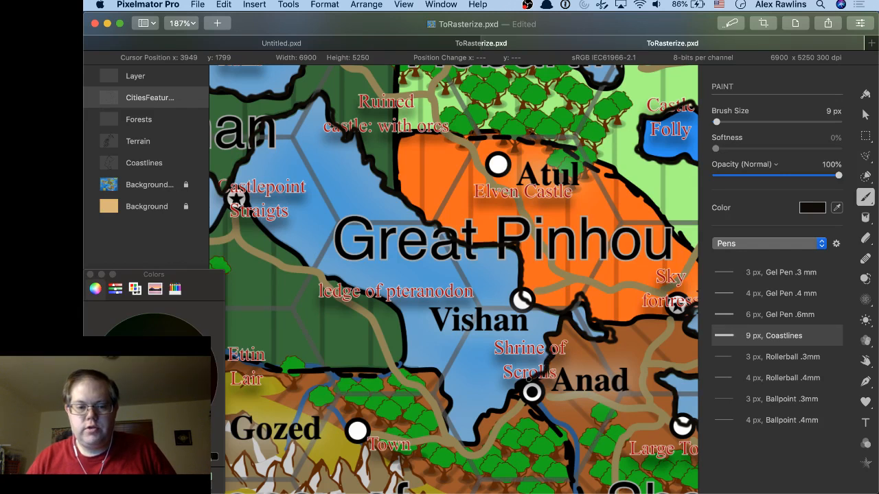
pyautogui.scroll(-3, 522, 302)
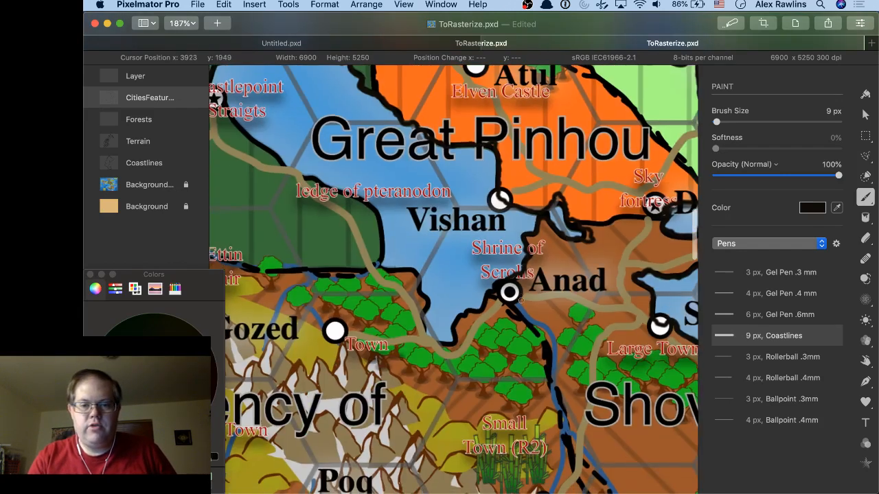
# Trace the river running south from Anad and the bay's western shore up past the ledge of pteranodon.
pyautogui.hscroll(5, 520, 300)
pyautogui.scroll(-2, 520, 300)
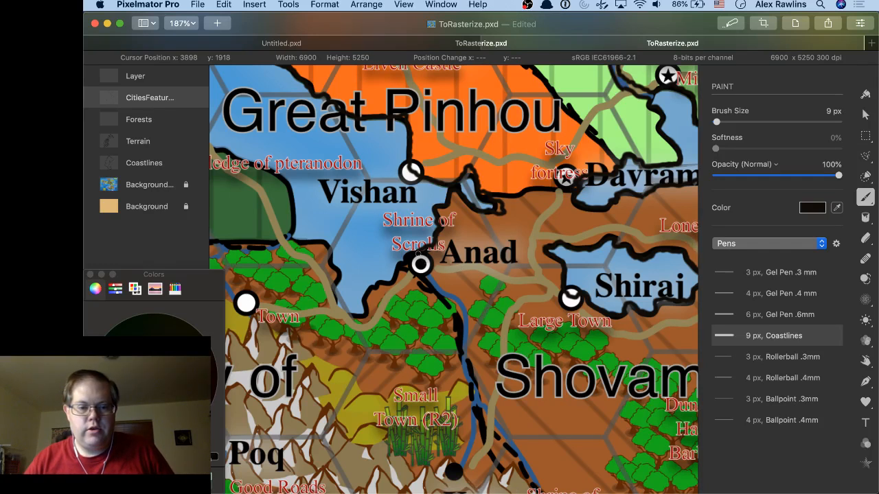
pyautogui.moveTo(407, 258)
pyautogui.mouseDown()
pyautogui.moveTo(462, 301)
pyautogui.moveTo(480, 399)
pyautogui.mouseUp()
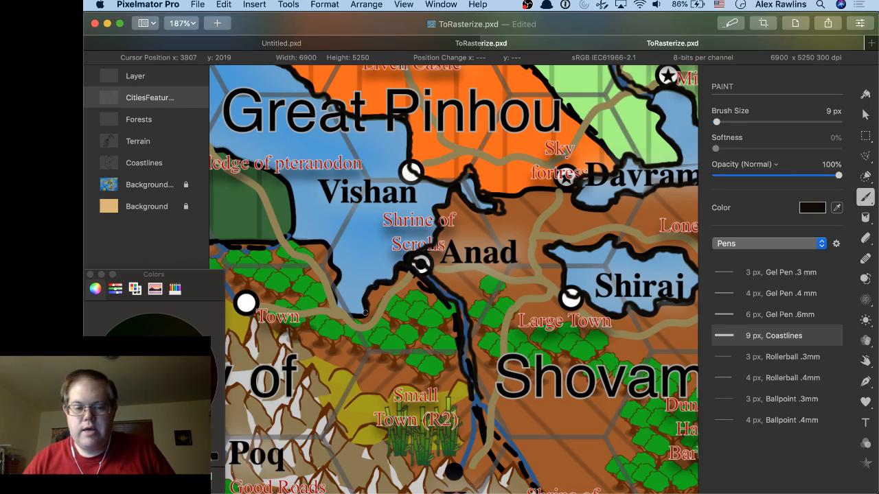
pyautogui.moveTo(355, 314)
pyautogui.mouseDown()
pyautogui.moveTo(336, 306)
pyautogui.moveTo(333, 289)
pyautogui.mouseUp()
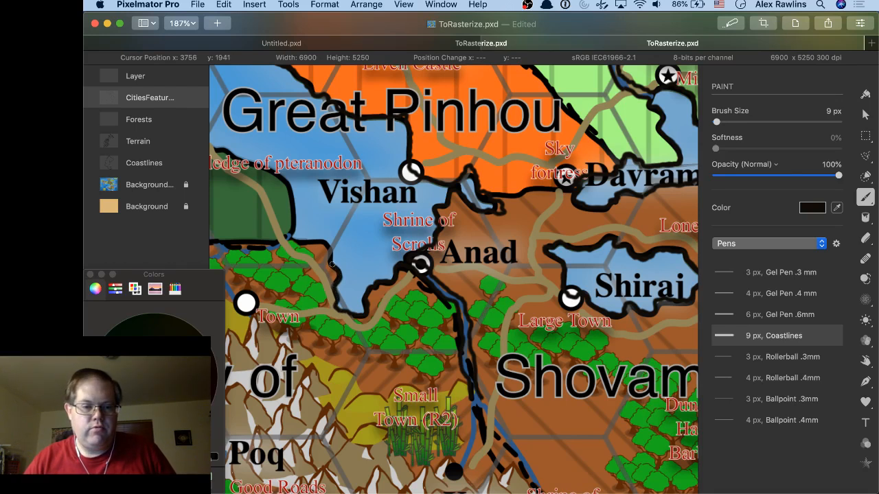
pyautogui.moveTo(333, 264)
pyautogui.mouseDown()
pyautogui.moveTo(328, 251)
pyautogui.moveTo(303, 241)
pyautogui.mouseUp()
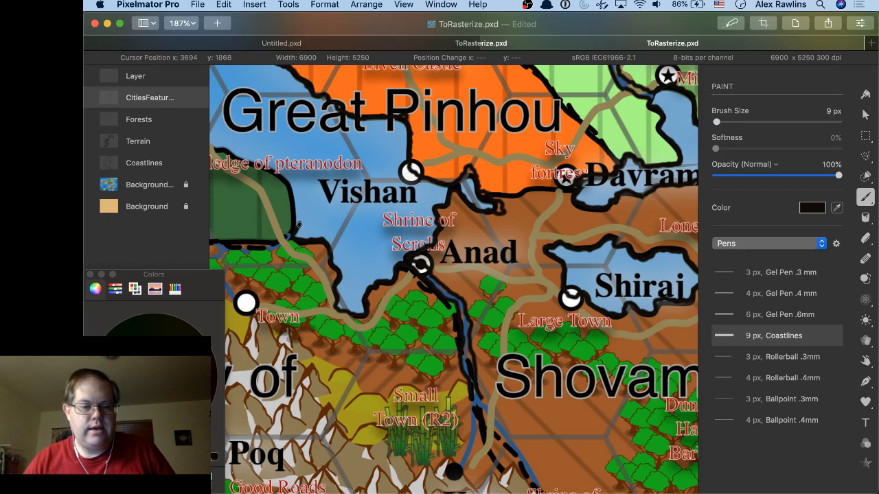
pyautogui.hscroll(-10, 300, 223)
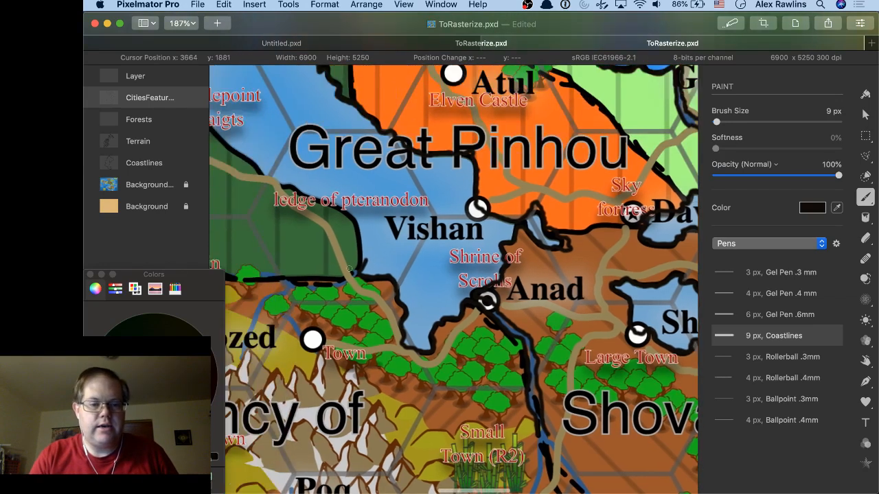
pyautogui.scroll(-2, 349, 268)
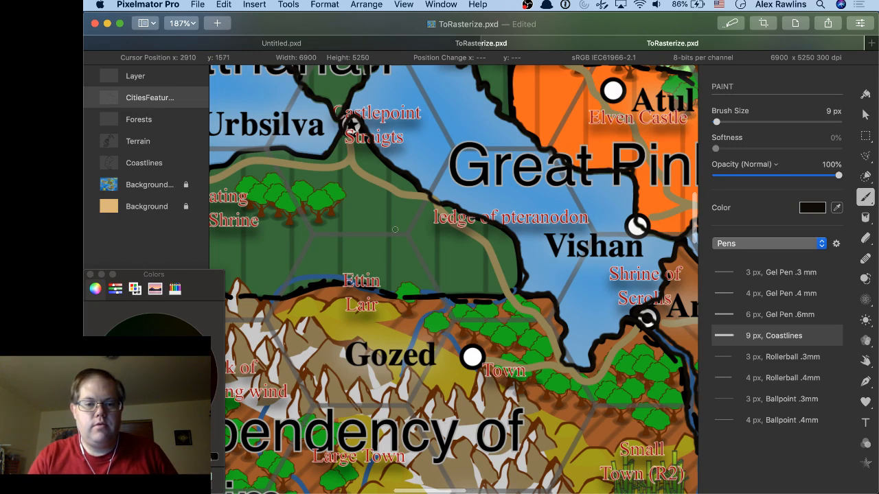
# Trace the coastline from Urbsilva west past the Giantswalk marker to the northwestern corner of the Land of Titans.
pyautogui.hscroll(-5, 395, 230)
pyautogui.scroll(2, 395, 230)
pyautogui.hscroll(-4, 395, 229)
pyautogui.scroll(2, 395, 229)
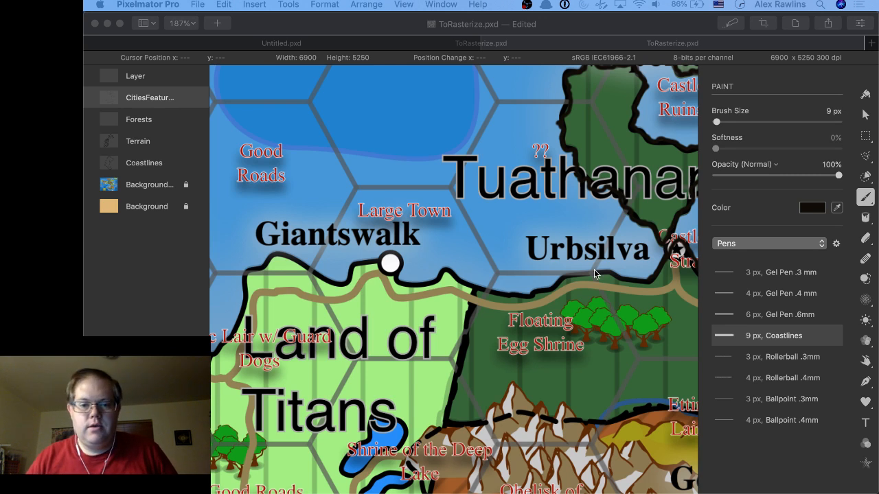
pyautogui.click(632, 276)
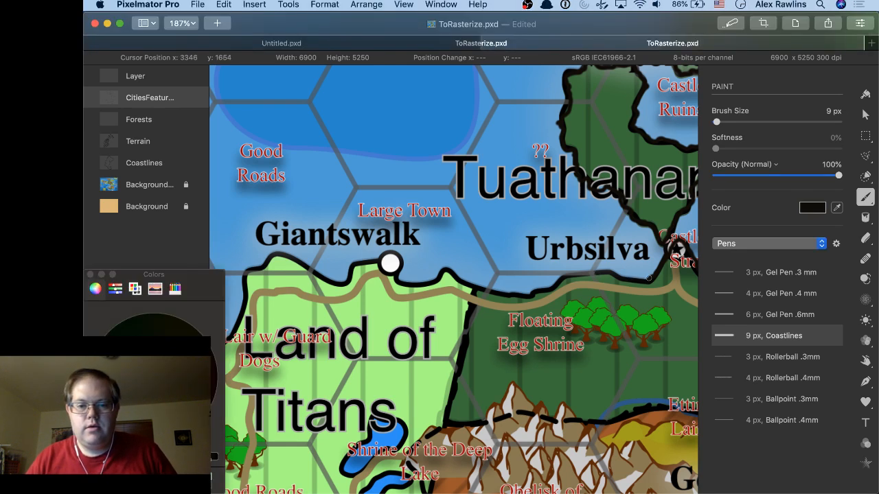
pyautogui.moveTo(649, 278)
pyautogui.mouseDown()
pyautogui.moveTo(571, 273)
pyautogui.moveTo(520, 297)
pyautogui.moveTo(469, 287)
pyautogui.moveTo(443, 267)
pyautogui.moveTo(427, 283)
pyautogui.moveTo(399, 281)
pyautogui.moveTo(395, 258)
pyautogui.moveTo(351, 275)
pyautogui.mouseUp()
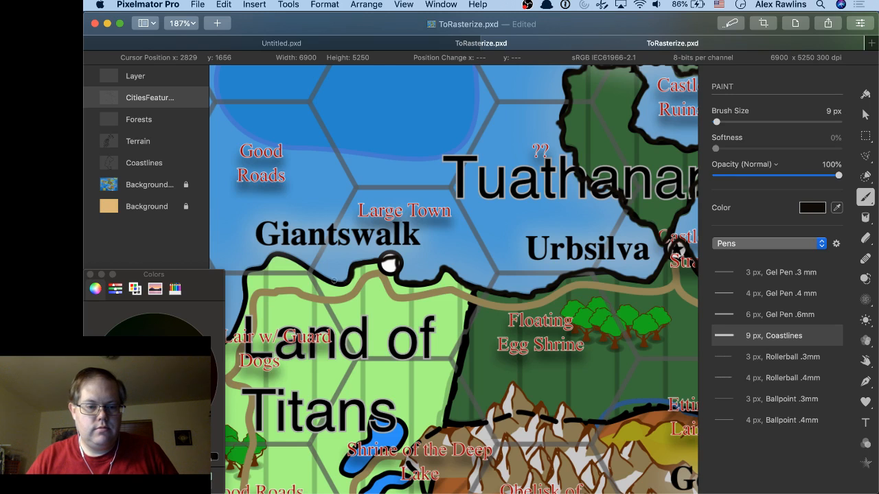
pyautogui.moveTo(334, 280)
pyautogui.mouseDown()
pyautogui.moveTo(269, 252)
pyautogui.moveTo(243, 273)
pyautogui.moveTo(242, 310)
pyautogui.mouseUp()
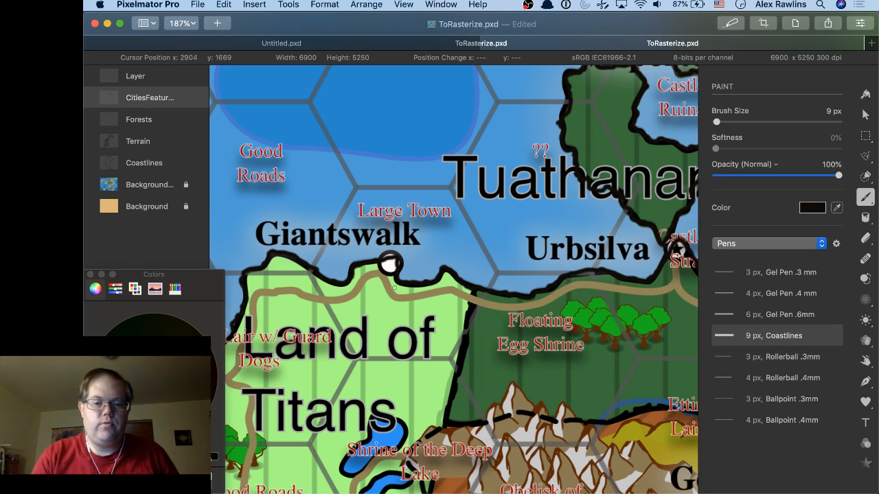
# Trace both banks of the river mouth between the Land of Titans and Liminit, then Tilman's eastern coast up to its northeastern corner.
pyautogui.hscroll(-1, 446, 310)
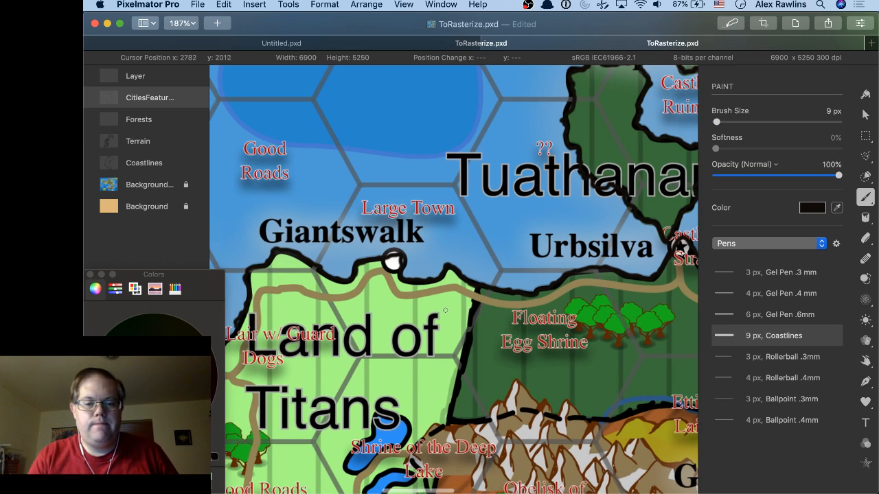
pyautogui.scroll(-5, 446, 310)
pyautogui.hscroll(-5, 446, 310)
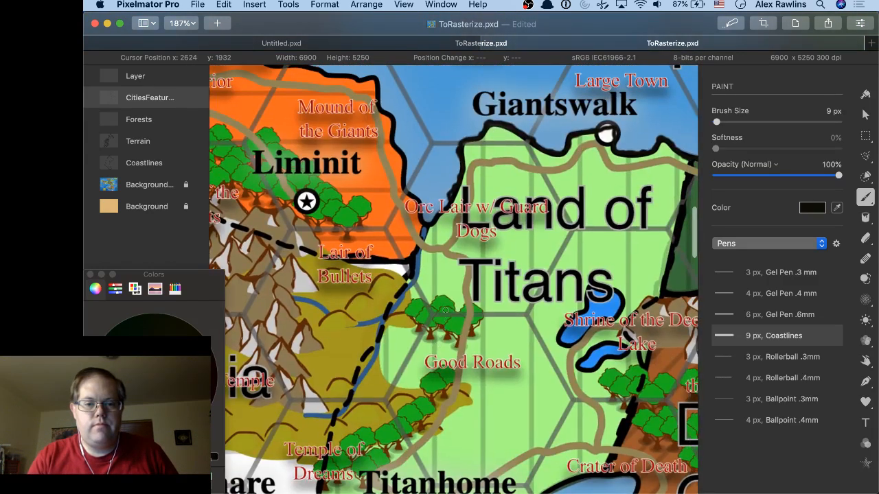
pyautogui.scroll(5, 445, 310)
pyautogui.hscroll(-5, 445, 310)
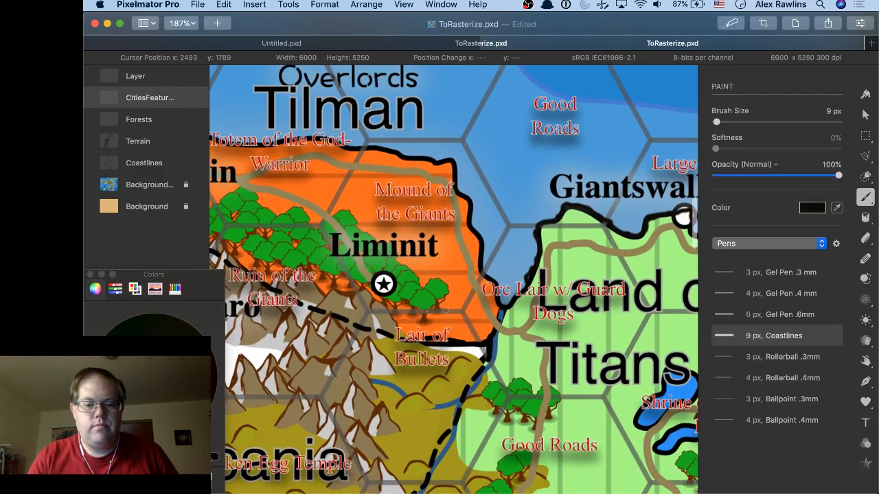
pyautogui.hscroll(1, 445, 310)
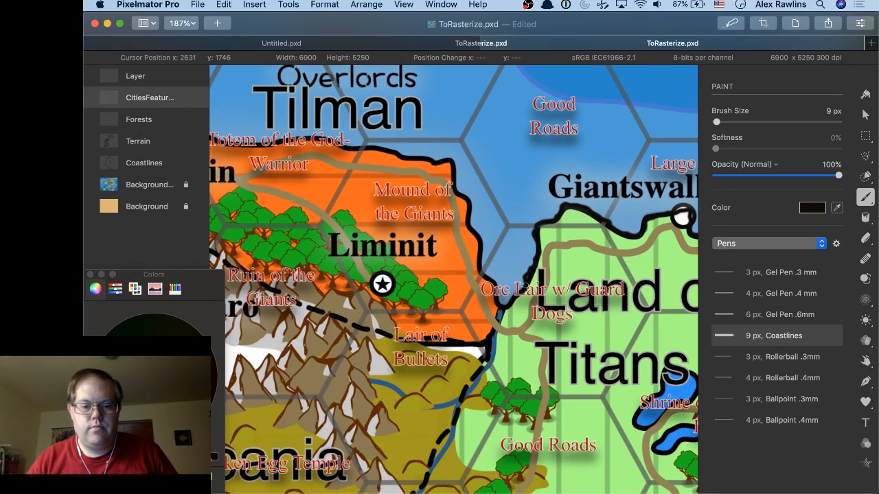
pyautogui.moveTo(521, 285); pyautogui.dragTo(464, 404)
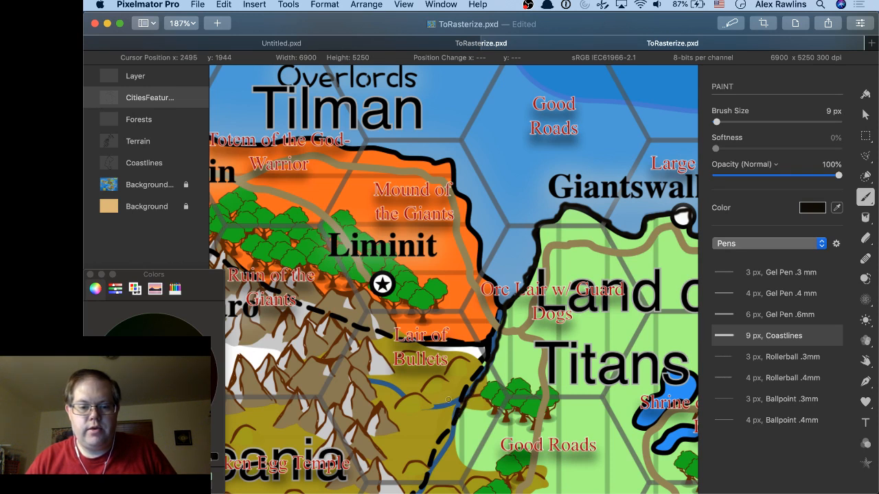
pyautogui.moveTo(454, 391)
pyautogui.mouseDown()
pyautogui.moveTo(482, 362)
pyautogui.moveTo(492, 324)
pyautogui.moveTo(496, 304)
pyautogui.moveTo(482, 273)
pyautogui.mouseUp()
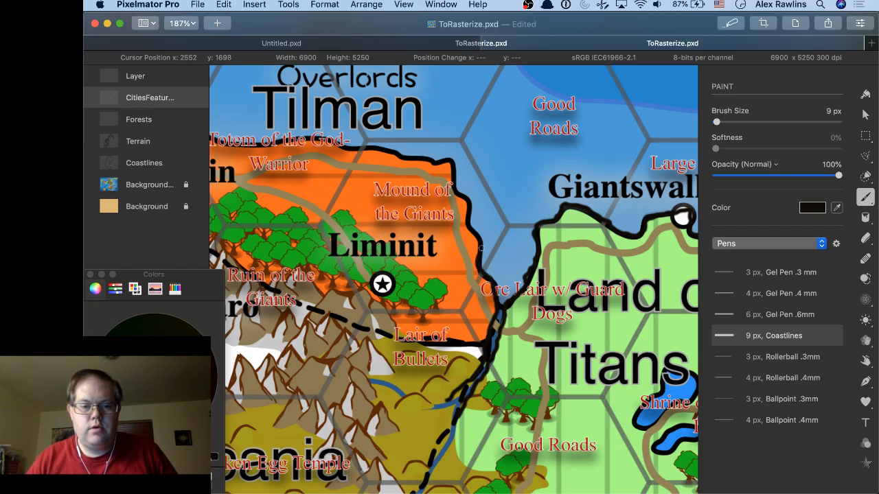
pyautogui.moveTo(466, 226)
pyautogui.mouseDown()
pyautogui.moveTo(465, 196)
pyautogui.moveTo(451, 157)
pyautogui.moveTo(442, 160)
pyautogui.mouseUp()
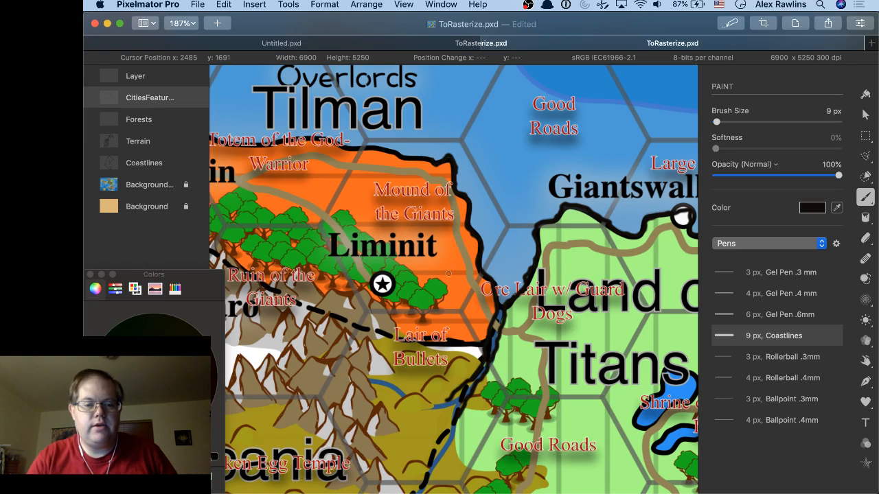
# Look over Isocania from the Liminit border down to the Lapismare coast and across to Portomare.
pyautogui.scroll(-5, 431, 155)
pyautogui.hscroll(-3, 431, 155)
pyautogui.scroll(-4, 441, 324)
pyautogui.hscroll(-2, 441, 324)
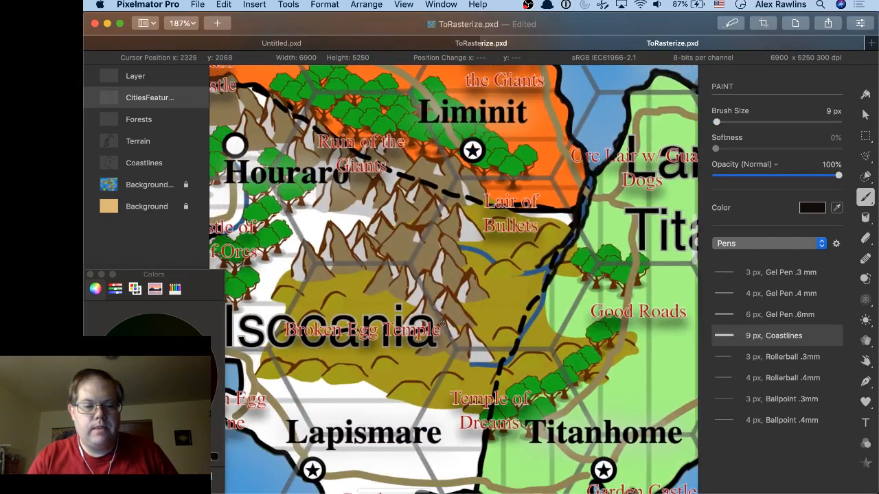
pyautogui.hscroll(-2, 442, 324)
pyautogui.scroll(-1, 441, 324)
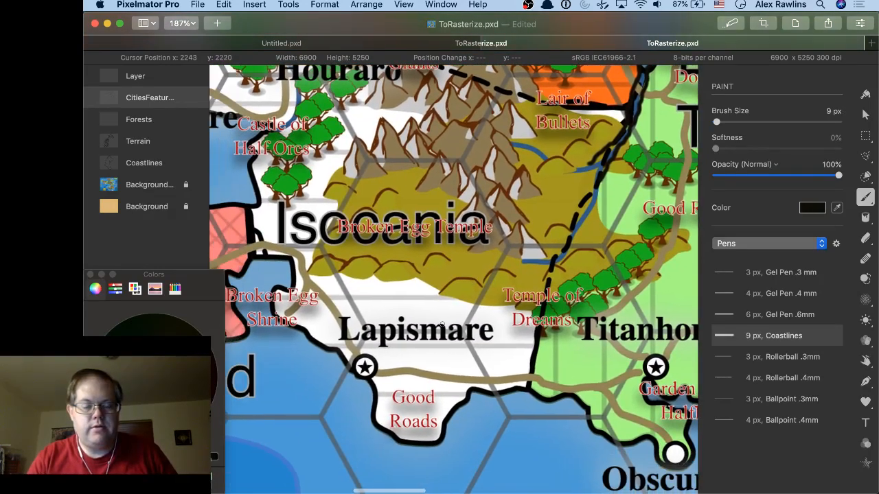
pyautogui.scroll(3, 442, 323)
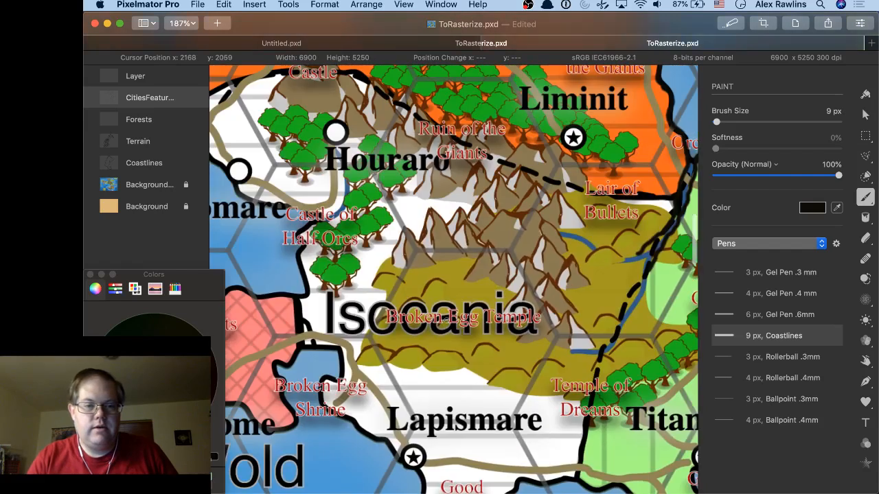
pyautogui.hscroll(-3, 442, 323)
pyautogui.hscroll(-1, 446, 321)
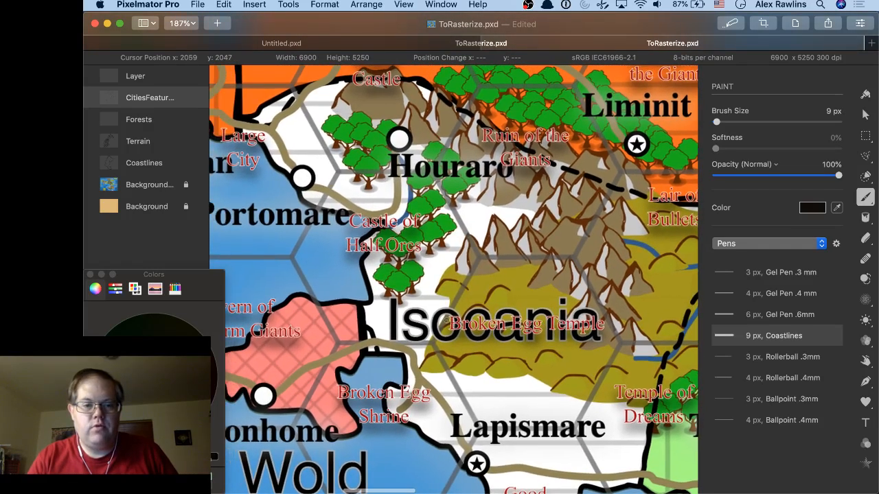
pyautogui.scroll(6, 446, 321)
pyautogui.hscroll(7, 447, 321)
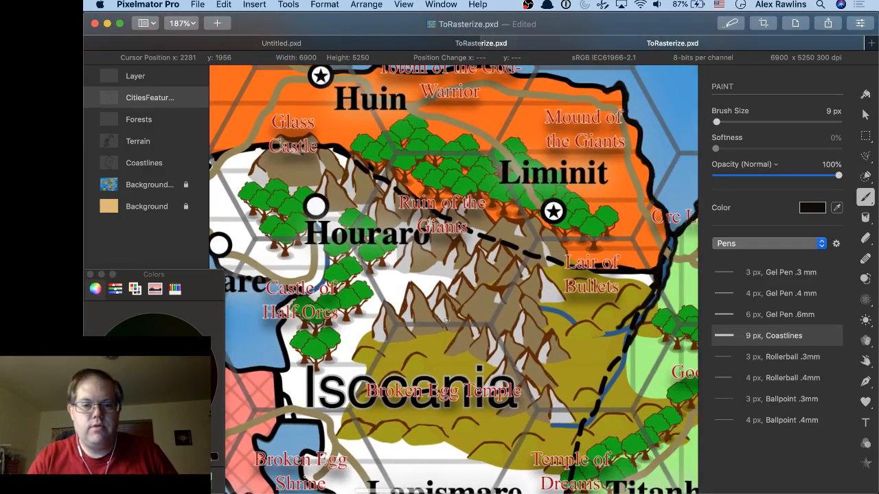
# Trace Tilman's northern coastline from its northeastern corner west past the Huin marker toward the Dutchy of Maltarn.
pyautogui.scroll(2, 446, 320)
pyautogui.hscroll(-1, 446, 320)
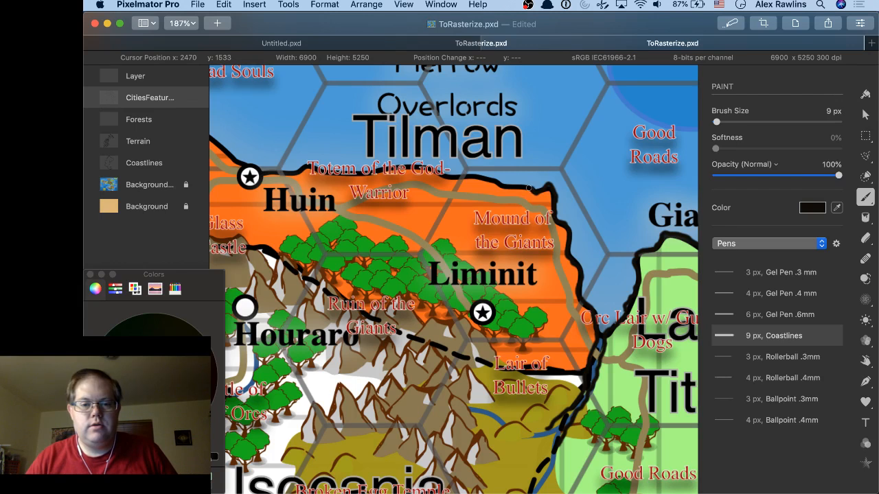
pyautogui.moveTo(520, 184)
pyautogui.mouseDown()
pyautogui.moveTo(443, 178)
pyautogui.moveTo(426, 166)
pyautogui.moveTo(341, 172)
pyautogui.moveTo(304, 162)
pyautogui.moveTo(278, 175)
pyautogui.mouseUp()
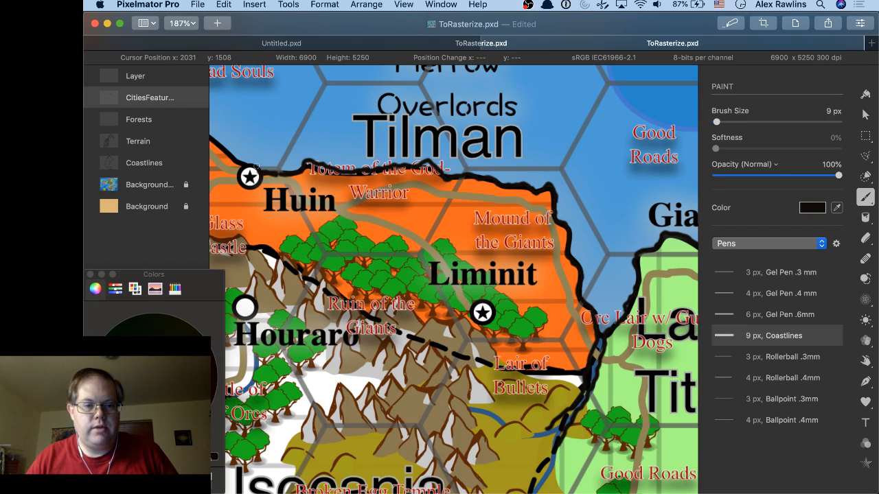
pyautogui.moveTo(247, 164); pyautogui.dragTo(236, 160)
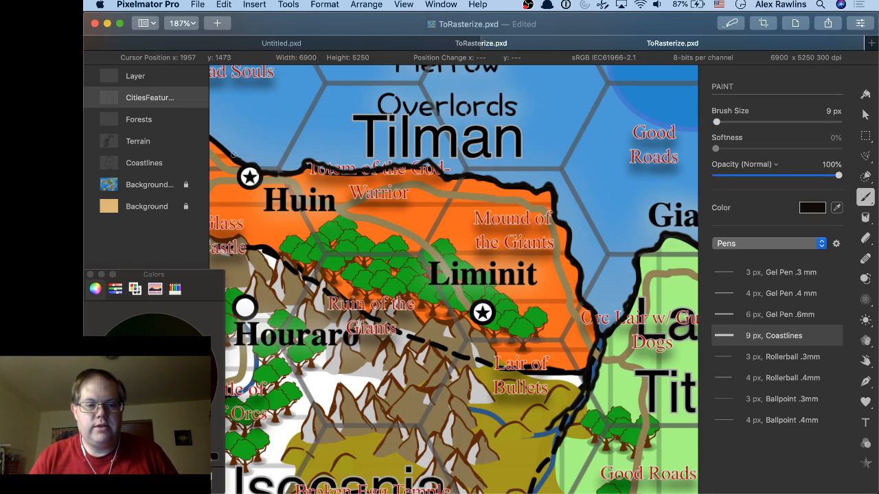
pyautogui.hscroll(-3, 335, 192)
pyautogui.scroll(2, 335, 193)
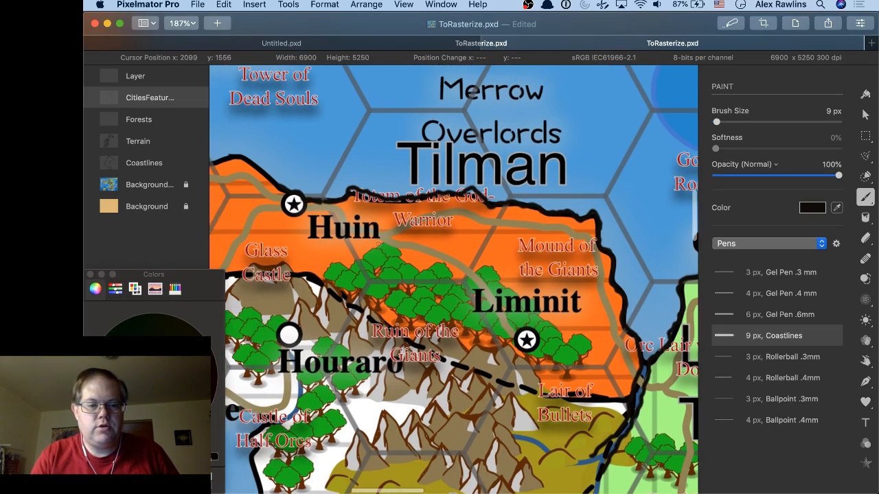
pyautogui.hscroll(-4, 377, 244)
pyautogui.scroll(1, 377, 243)
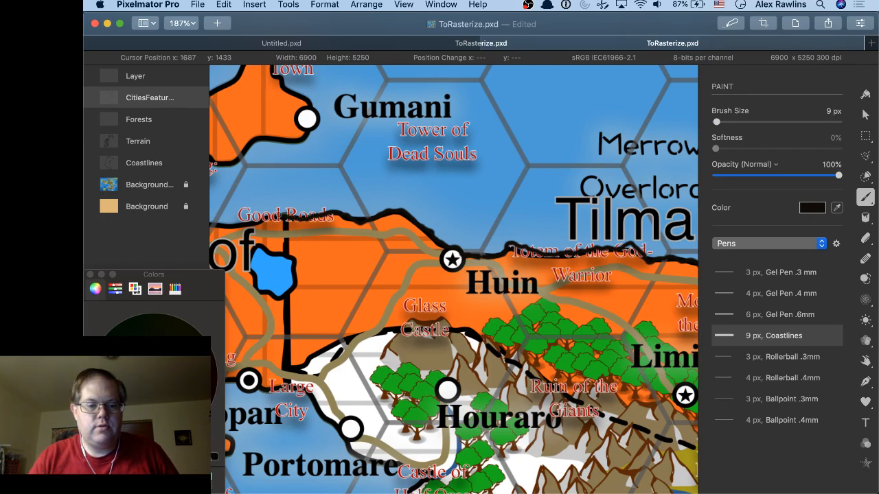
# Trace the Dutchy of Maltarn's coast to Fugane and around the narrow spit south of it, and outline the Gumani island.
pyautogui.hscroll(-7, 342, 230)
pyautogui.scroll(2, 341, 230)
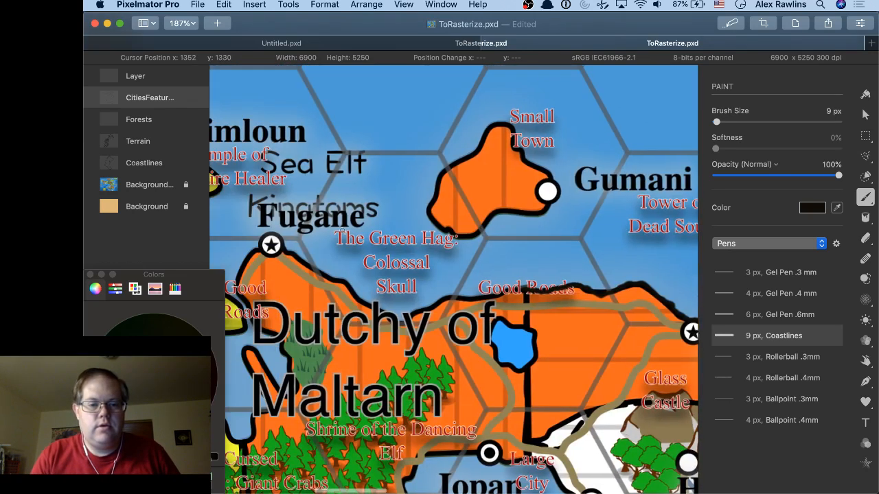
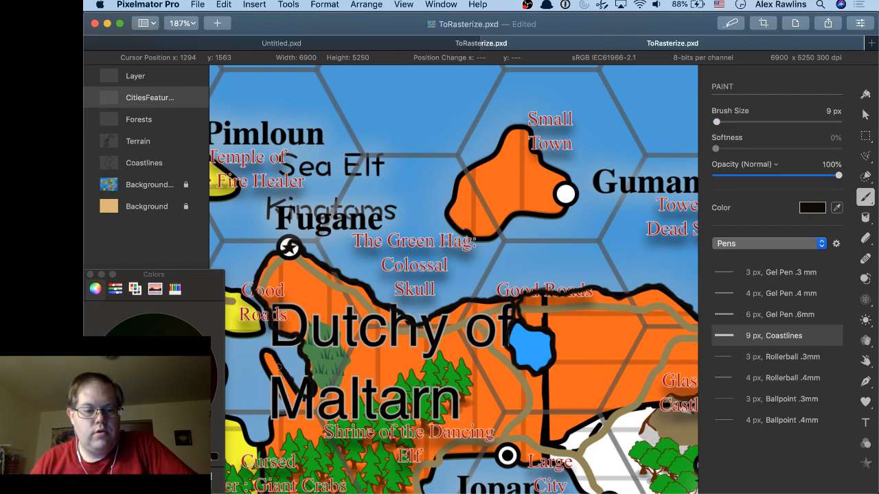
pyautogui.moveTo(261, 359); pyautogui.dragTo(286, 403)
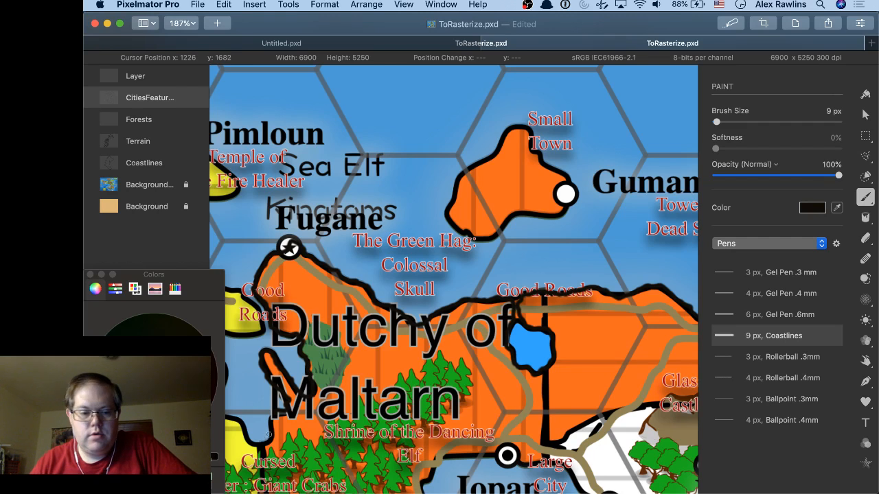
pyautogui.moveTo(262, 444); pyautogui.dragTo(249, 440)
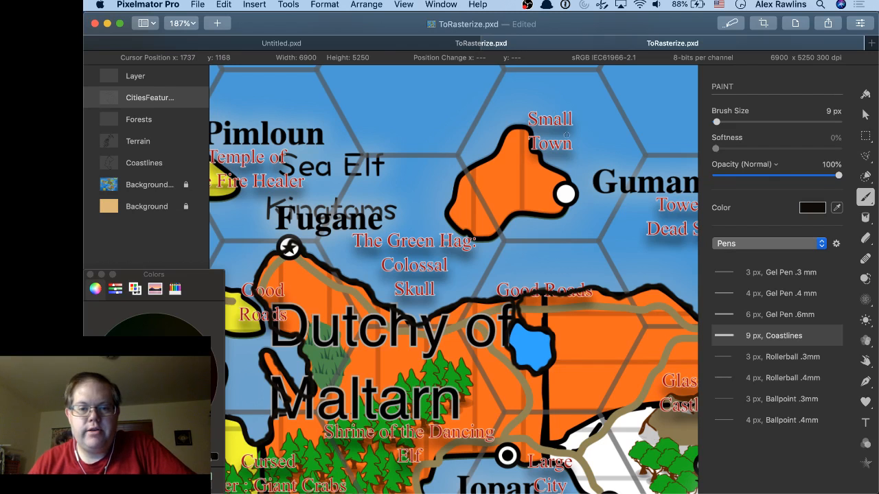
pyautogui.moveTo(547, 167)
pyautogui.mouseDown()
pyautogui.moveTo(529, 128)
pyautogui.moveTo(514, 125)
pyautogui.moveTo(484, 164)
pyautogui.moveTo(461, 174)
pyautogui.moveTo(447, 213)
pyautogui.moveTo(461, 234)
pyautogui.moveTo(493, 235)
pyautogui.moveTo(509, 211)
pyautogui.moveTo(560, 213)
pyautogui.moveTo(559, 165)
pyautogui.mouseUp()
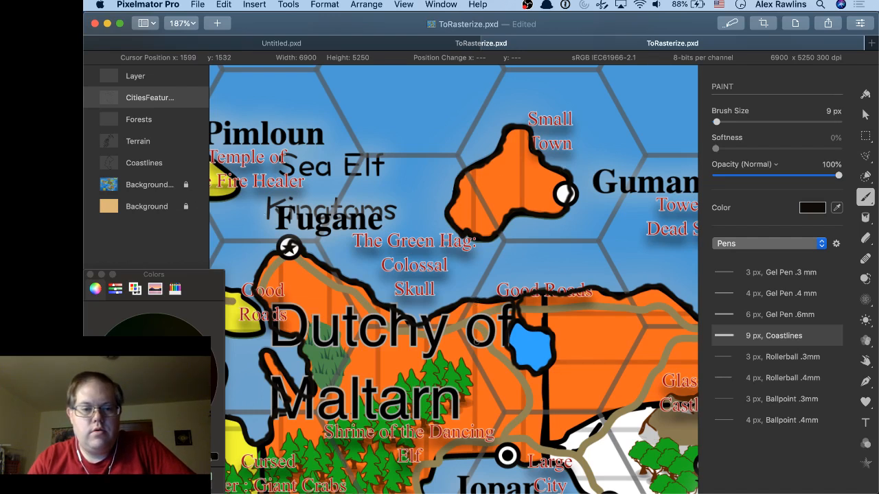
# Trace the yellow land's coastline from the Good Roads west of Fugane along the southern shore of the bay below Pimloun.
pyautogui.hscroll(-3, 350, 260)
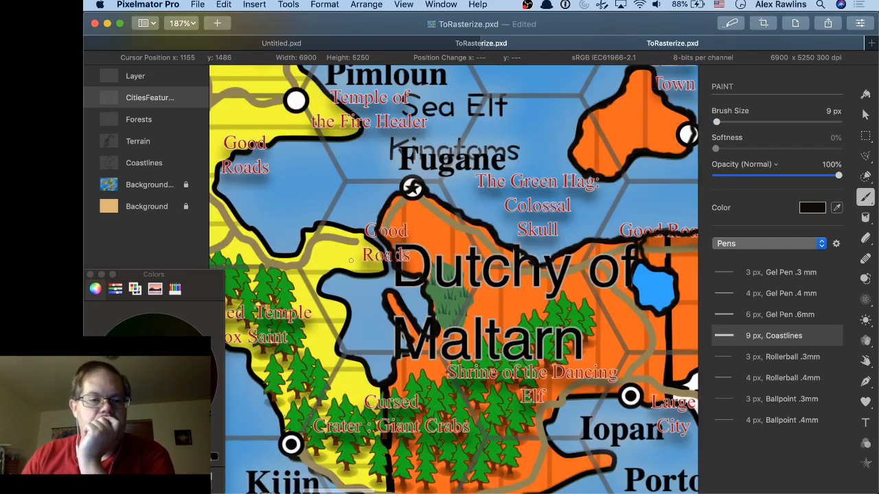
pyautogui.hscroll(-5, 352, 261)
pyautogui.scroll(-3, 351, 261)
pyautogui.scroll(2, 351, 261)
pyautogui.hscroll(-1, 351, 260)
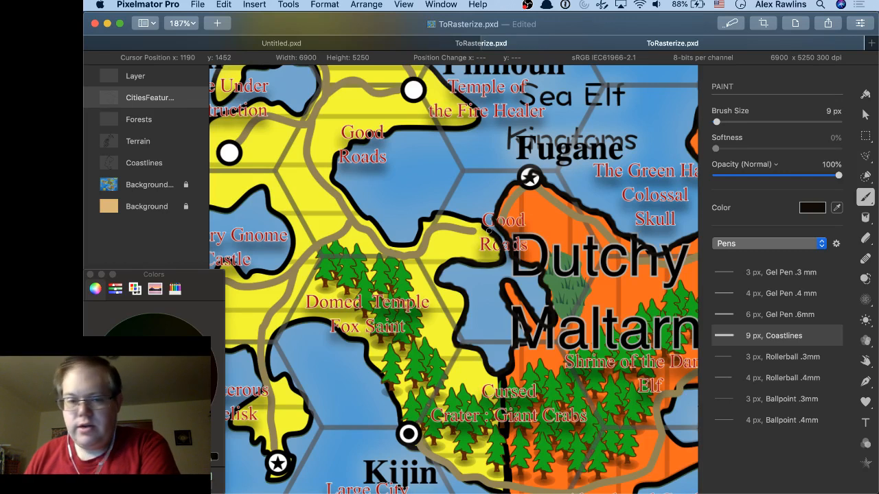
pyautogui.moveTo(486, 221)
pyautogui.mouseDown()
pyautogui.moveTo(436, 210)
pyautogui.moveTo(407, 244)
pyautogui.moveTo(370, 216)
pyautogui.mouseUp()
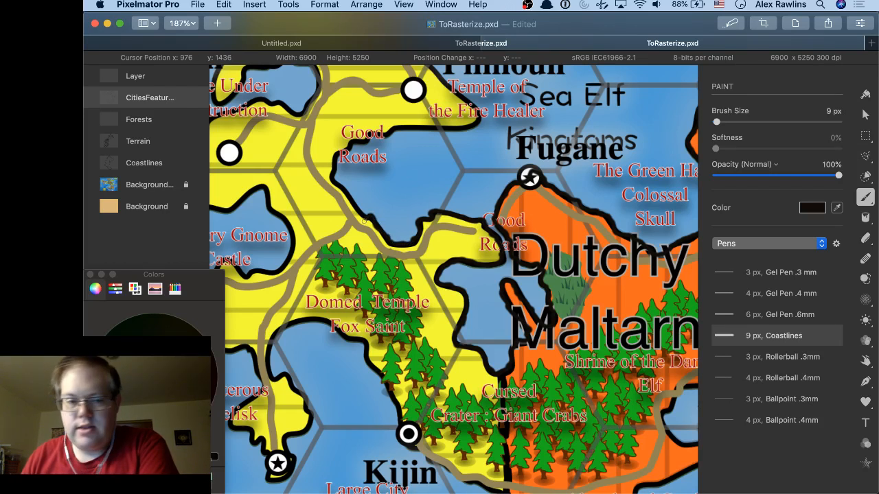
# Trace the western shore of the bay below Pimloun, the Pimloun headland and Ziquan's northern coast west to Yasun.
pyautogui.moveTo(365, 217)
pyautogui.mouseDown()
pyautogui.moveTo(332, 176)
pyautogui.moveTo(335, 155)
pyautogui.moveTo(351, 140)
pyautogui.moveTo(404, 124)
pyautogui.moveTo(438, 129)
pyautogui.mouseUp()
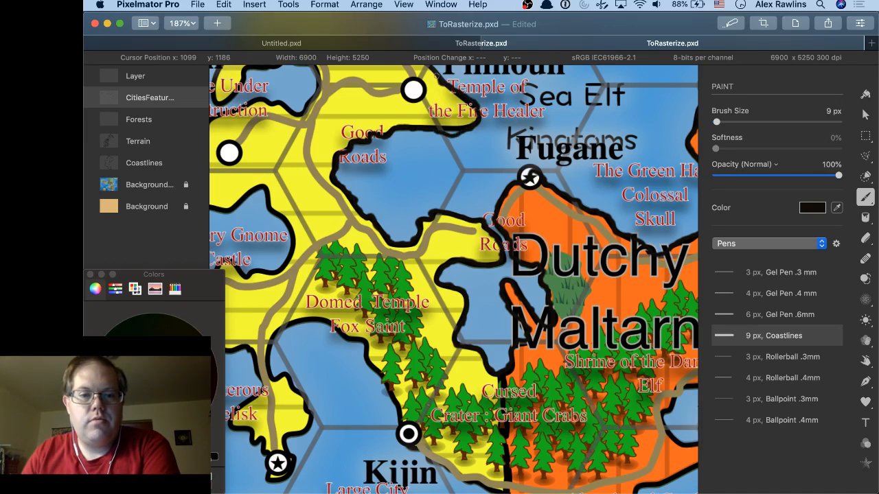
pyautogui.scroll(5, 434, 76)
pyautogui.hscroll(-3, 435, 76)
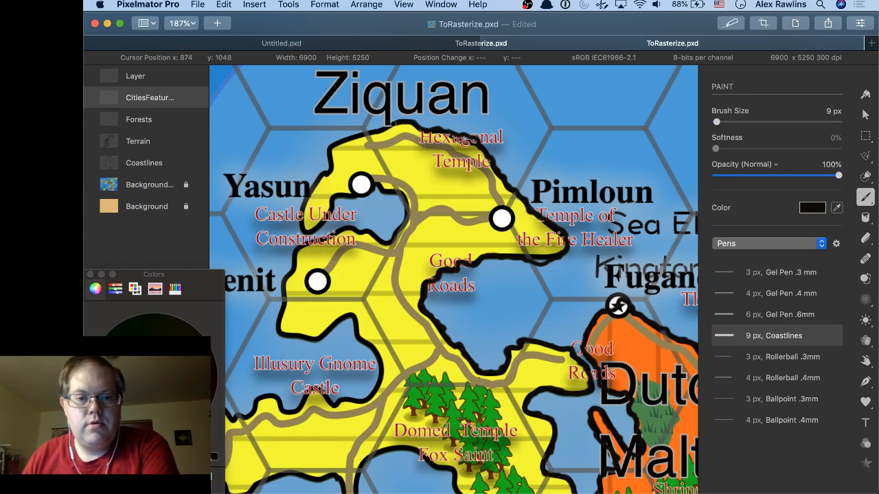
pyautogui.moveTo(388, 125)
pyautogui.mouseDown()
pyautogui.moveTo(323, 149)
pyautogui.moveTo(332, 167)
pyautogui.moveTo(311, 178)
pyautogui.moveTo(304, 231)
pyautogui.moveTo(336, 196)
pyautogui.moveTo(383, 192)
pyautogui.mouseUp()
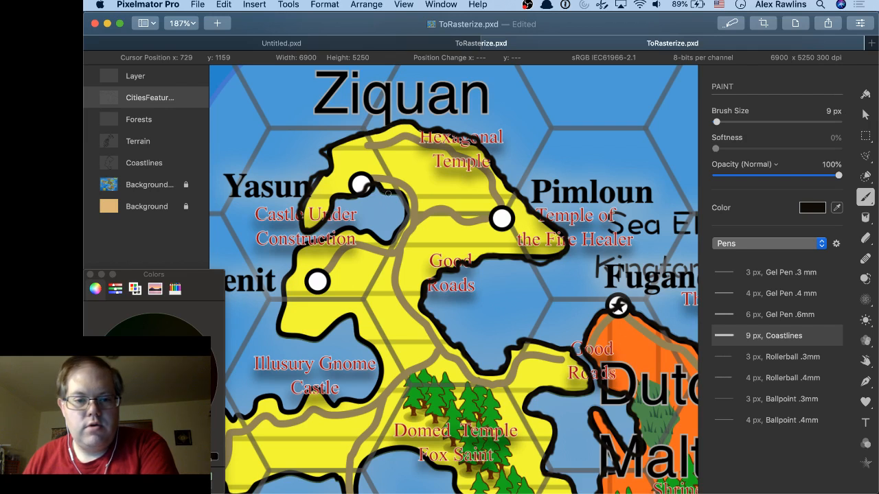
# Trace the inlet below Yasun, the coast around Zoenit and the bay at the Illusury Gnome Castle.
pyautogui.moveTo(398, 194)
pyautogui.mouseDown()
pyautogui.moveTo(404, 221)
pyautogui.moveTo(389, 241)
pyautogui.moveTo(345, 229)
pyautogui.moveTo(294, 259)
pyautogui.mouseUp()
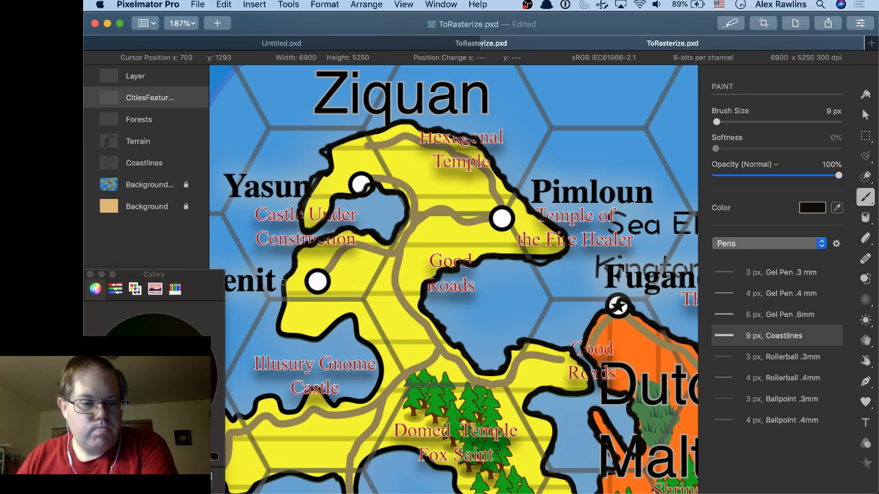
pyautogui.moveTo(284, 290)
pyautogui.mouseDown()
pyautogui.moveTo(279, 332)
pyautogui.moveTo(315, 344)
pyautogui.moveTo(346, 312)
pyautogui.moveTo(354, 317)
pyautogui.moveTo(356, 346)
pyautogui.moveTo(374, 347)
pyautogui.moveTo(381, 378)
pyautogui.moveTo(365, 397)
pyautogui.moveTo(294, 413)
pyautogui.moveTo(265, 395)
pyautogui.mouseUp()
pyautogui.moveTo(265, 397); pyautogui.dragTo(251, 403)
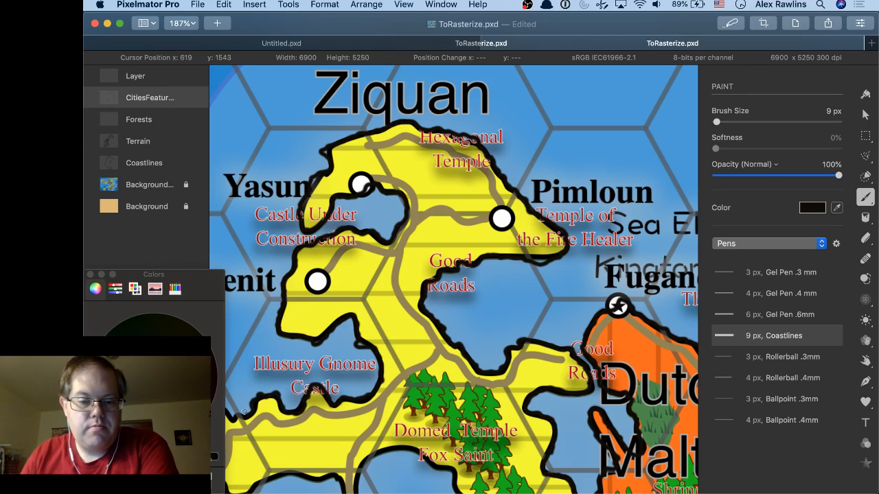
# Hide the background map to check the traced Ziquan coastlines on their own, and show it again.
pyautogui.scroll(-3, 457, 307)
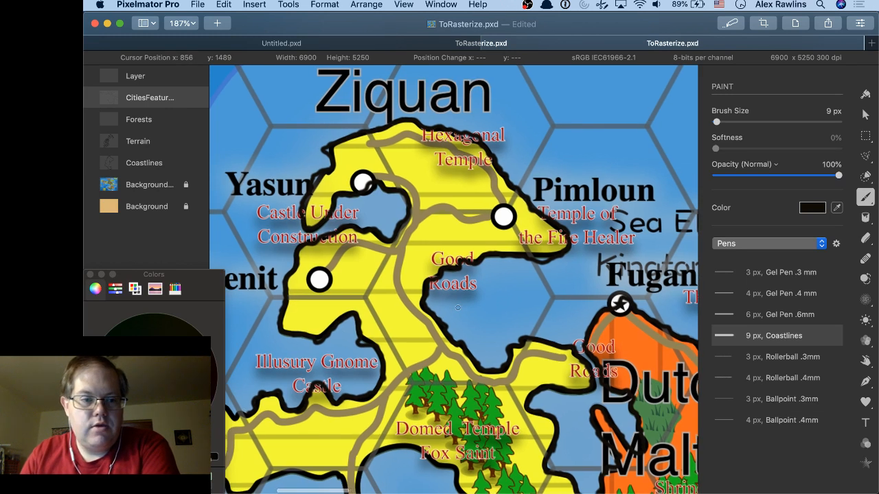
pyautogui.scroll(2, 233, 177)
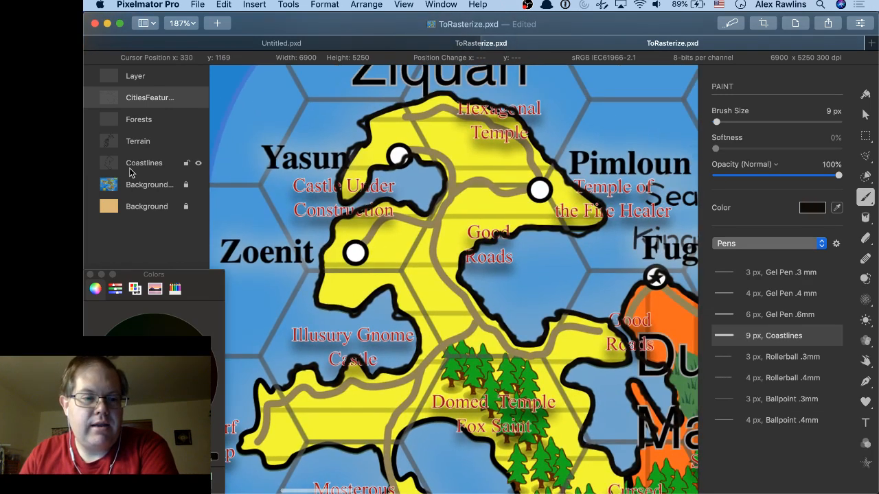
pyautogui.click(198, 187)
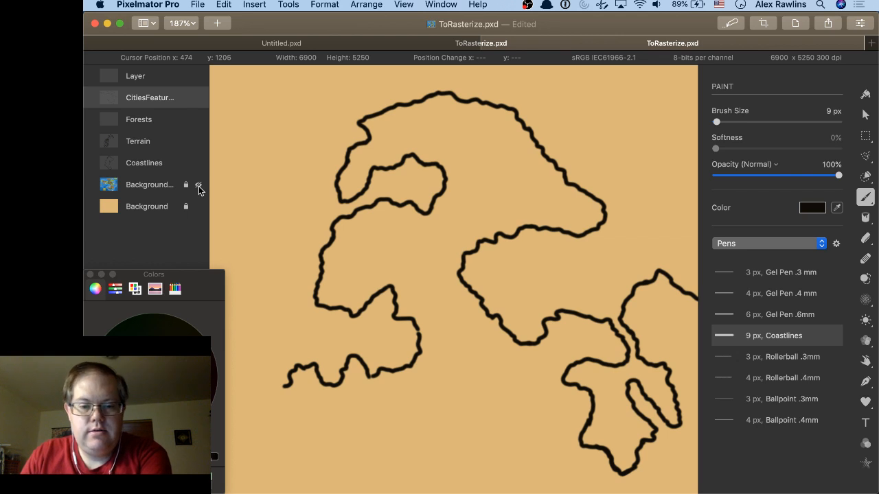
pyautogui.click(199, 187)
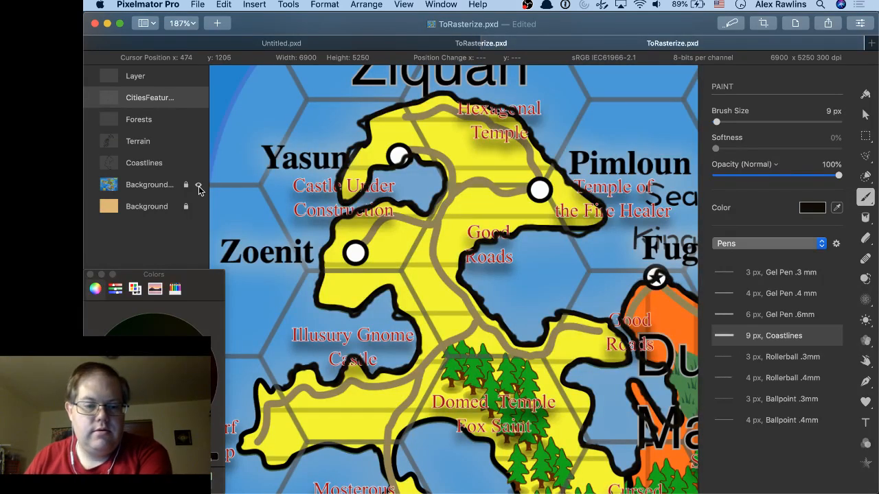
# Trace the coastline from the Dwarf Camp headland around the Adamat peninsula and along the bay past Kijin.
pyautogui.scroll(-5, 319, 275)
pyautogui.scroll(-3, 319, 275)
pyautogui.hscroll(-2, 319, 275)
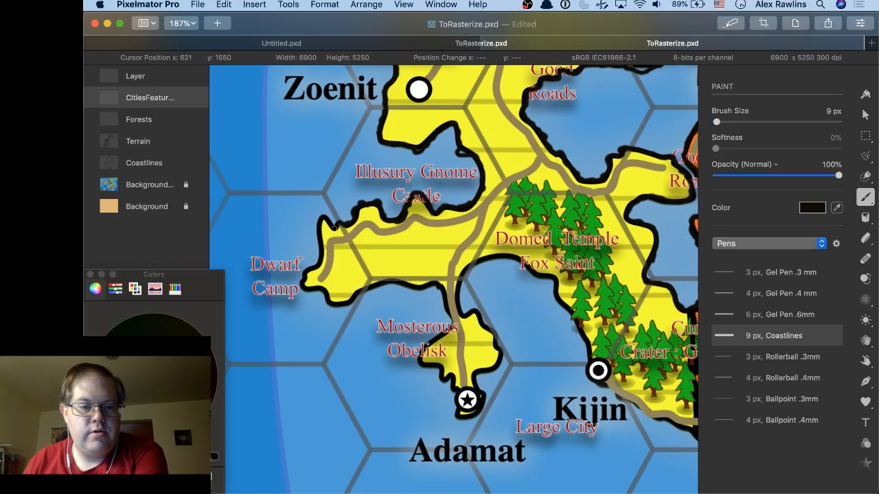
pyautogui.moveTo(318, 220)
pyautogui.mouseDown()
pyautogui.moveTo(320, 258)
pyautogui.moveTo(302, 285)
pyautogui.moveTo(348, 304)
pyautogui.moveTo(397, 279)
pyautogui.moveTo(443, 289)
pyautogui.moveTo(449, 325)
pyautogui.moveTo(419, 362)
pyautogui.moveTo(449, 375)
pyautogui.moveTo(455, 412)
pyautogui.moveTo(479, 416)
pyautogui.moveTo(483, 394)
pyautogui.moveTo(470, 373)
pyautogui.moveTo(501, 360)
pyautogui.moveTo(492, 329)
pyautogui.moveTo(459, 302)
pyautogui.moveTo(469, 269)
pyautogui.moveTo(481, 262)
pyautogui.moveTo(545, 278)
pyautogui.moveTo(554, 305)
pyautogui.moveTo(577, 330)
pyautogui.mouseUp()
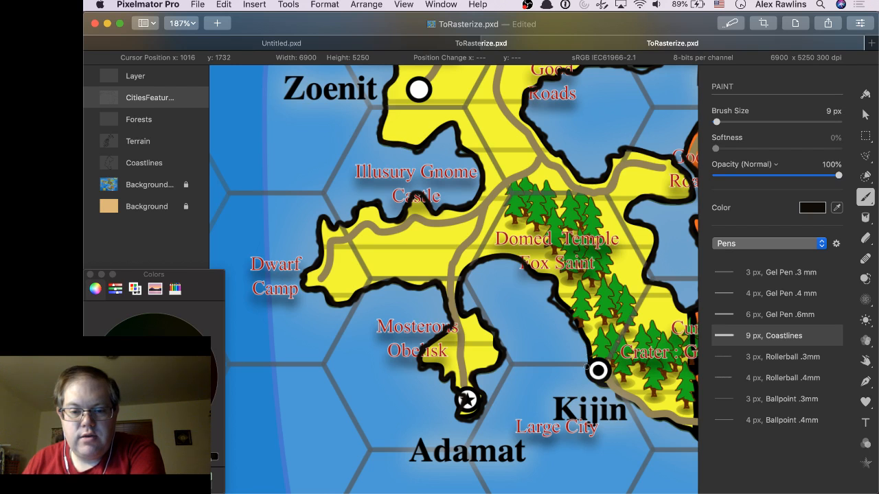
pyautogui.moveTo(610, 386); pyautogui.dragTo(674, 422)
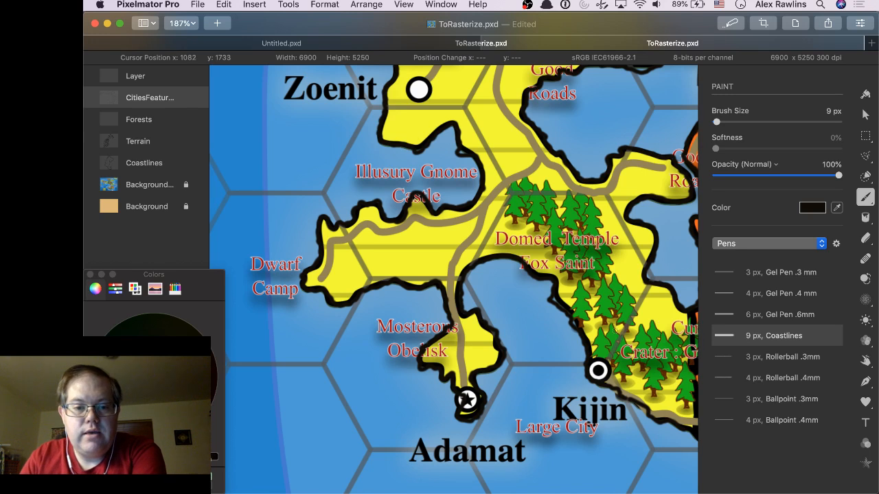
# Trace Maltarn's southern coast from the yellow border past the Abandoned Castle of Mirrors and around the inlet to Iopan.
pyautogui.scroll(-3, 613, 334)
pyautogui.hscroll(3, 613, 334)
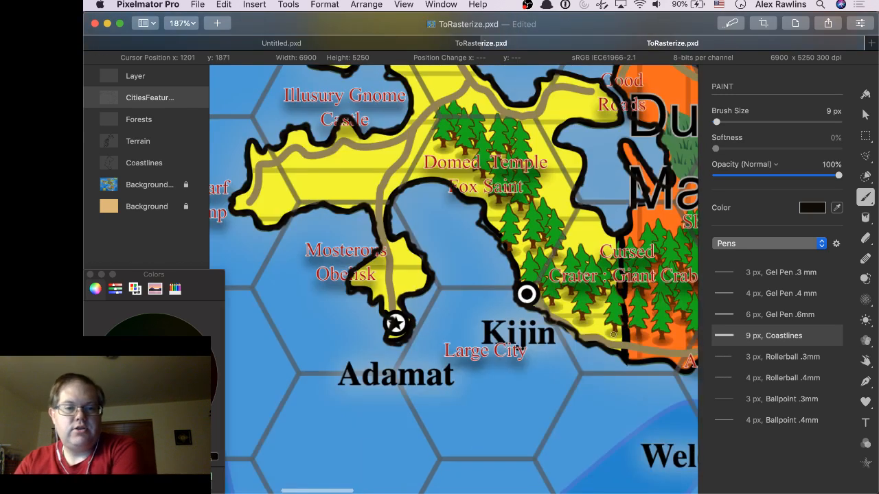
pyautogui.hscroll(4, 613, 334)
pyautogui.scroll(-2, 613, 334)
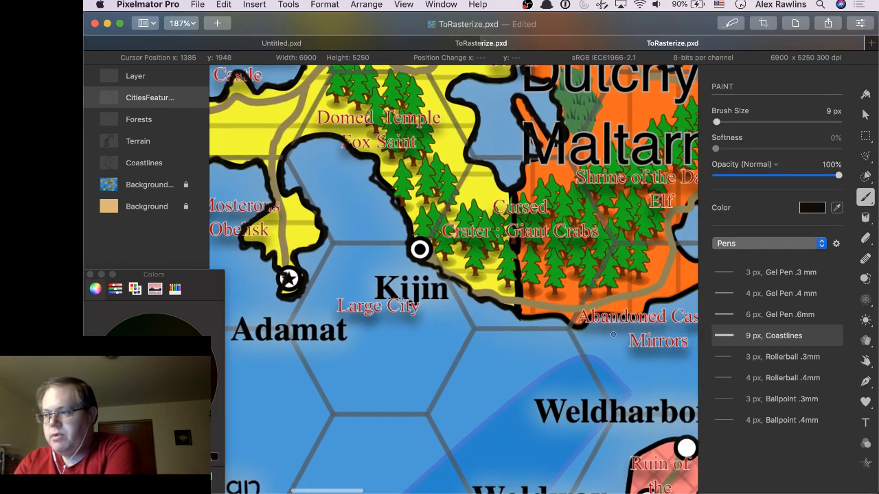
pyautogui.hscroll(2, 613, 334)
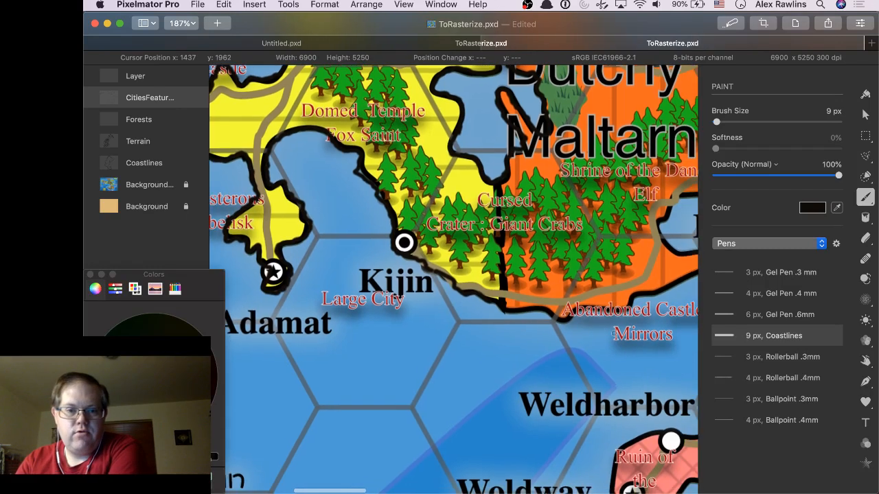
pyautogui.scroll(-1, 613, 334)
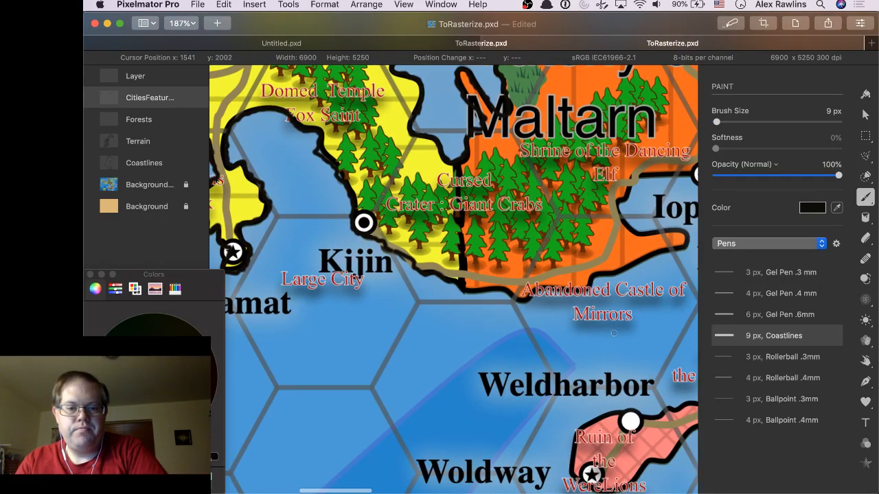
pyautogui.hscroll(3, 613, 333)
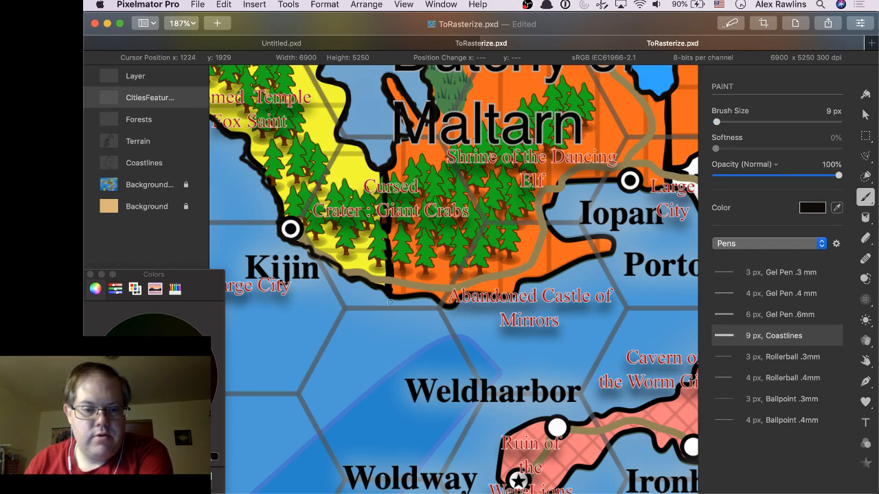
pyautogui.moveTo(392, 300)
pyautogui.mouseDown()
pyautogui.moveTo(424, 295)
pyautogui.moveTo(447, 310)
pyautogui.moveTo(470, 295)
pyautogui.moveTo(513, 295)
pyautogui.moveTo(525, 282)
pyautogui.moveTo(606, 253)
pyautogui.moveTo(612, 237)
pyautogui.moveTo(569, 238)
pyautogui.moveTo(546, 205)
pyautogui.moveTo(555, 197)
pyautogui.mouseUp()
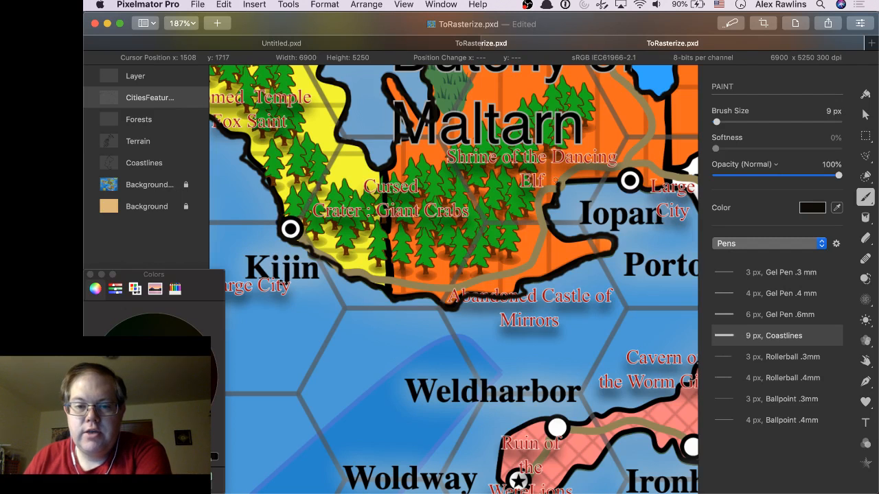
pyautogui.moveTo(561, 181); pyautogui.dragTo(689, 187)
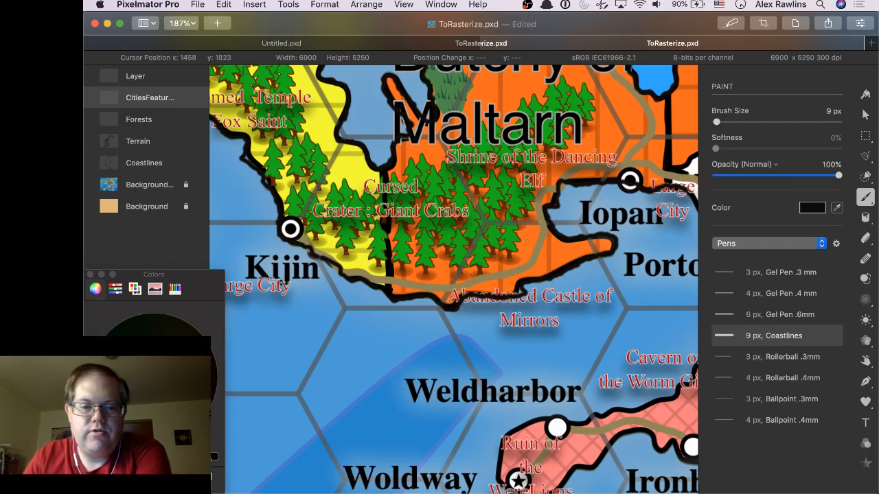
# Trace Isocania's western coast past the Castle of Half-Orcs and the pink land's northern shore to the Cavern of the Worm Giants.
pyautogui.hscroll(3, 526, 242)
pyautogui.hscroll(5, 526, 242)
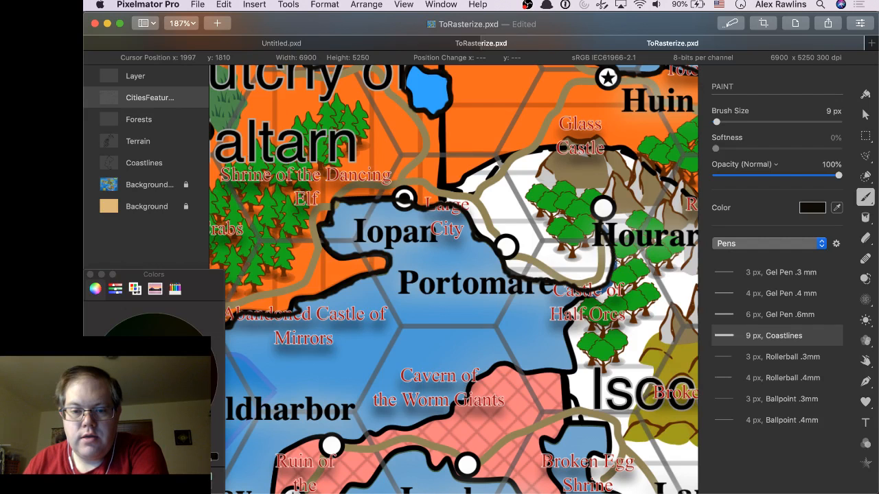
pyautogui.moveTo(618, 260)
pyautogui.mouseDown()
pyautogui.moveTo(602, 293)
pyautogui.moveTo(578, 301)
pyautogui.mouseUp()
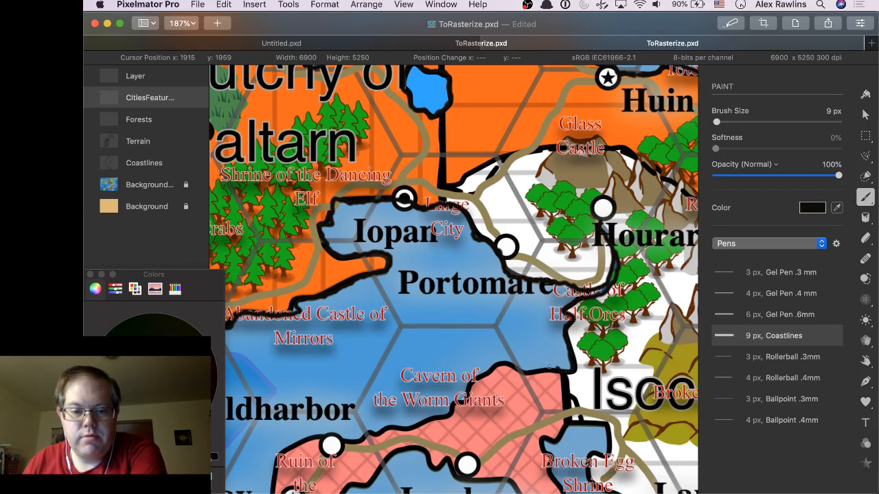
pyautogui.moveTo(549, 366)
pyautogui.mouseDown()
pyautogui.moveTo(493, 367)
pyautogui.moveTo(449, 413)
pyautogui.mouseUp()
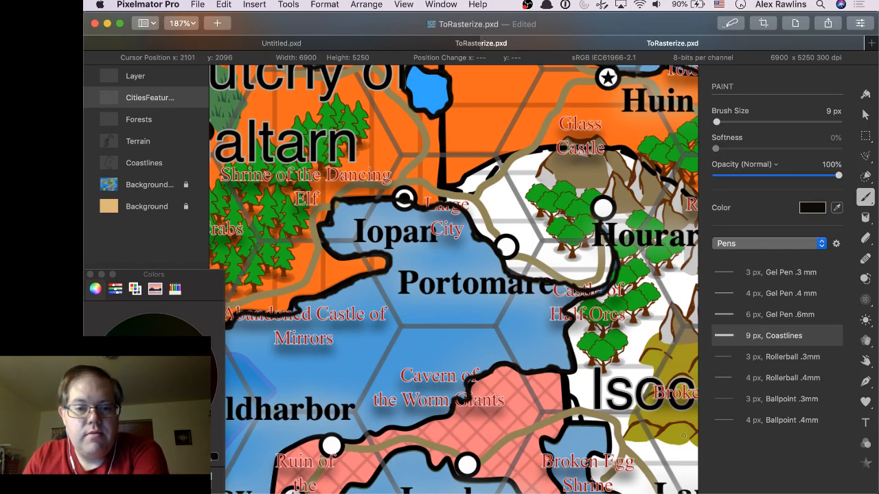
# Trace the rest of the pink land's coast past Weldharbor, around Woldway and Ironhome, to the inlet by the Broken Egg Shrine.
pyautogui.scroll(-5, 438, 329)
pyautogui.hscroll(-2, 438, 329)
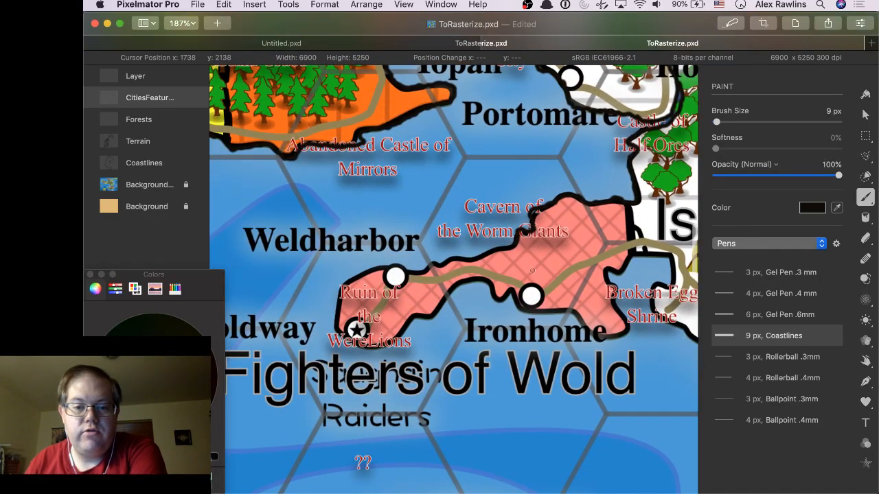
pyautogui.moveTo(511, 245); pyautogui.dragTo(461, 256)
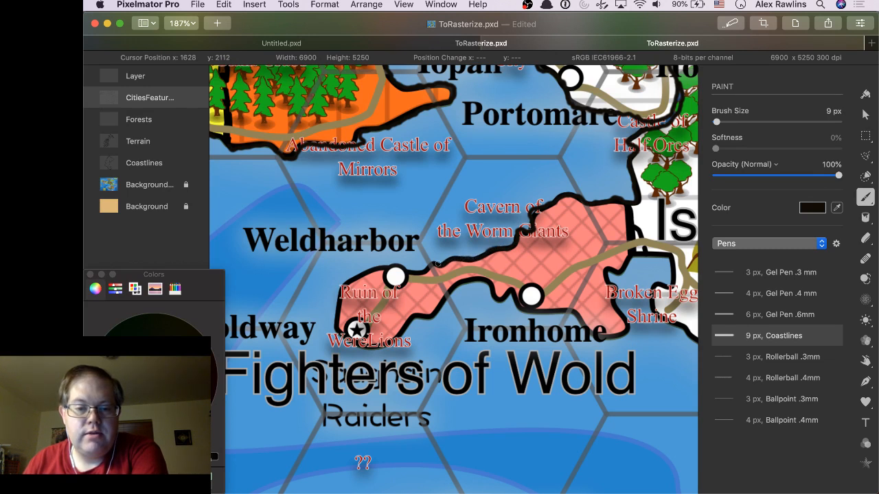
pyautogui.moveTo(431, 264); pyautogui.dragTo(418, 271)
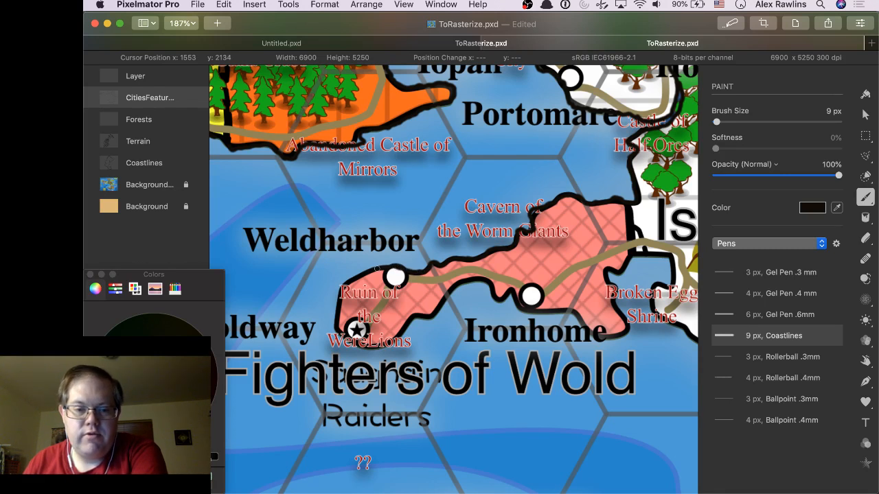
pyautogui.moveTo(361, 277)
pyautogui.mouseDown()
pyautogui.moveTo(338, 292)
pyautogui.moveTo(330, 321)
pyautogui.moveTo(369, 349)
pyautogui.moveTo(402, 330)
pyautogui.moveTo(411, 313)
pyautogui.moveTo(434, 317)
pyautogui.moveTo(447, 290)
pyautogui.moveTo(478, 279)
pyautogui.moveTo(493, 289)
pyautogui.moveTo(491, 303)
pyautogui.moveTo(509, 292)
pyautogui.moveTo(522, 309)
pyautogui.moveTo(570, 310)
pyautogui.moveTo(610, 338)
pyautogui.moveTo(629, 318)
pyautogui.moveTo(615, 305)
pyautogui.moveTo(604, 275)
pyautogui.mouseUp()
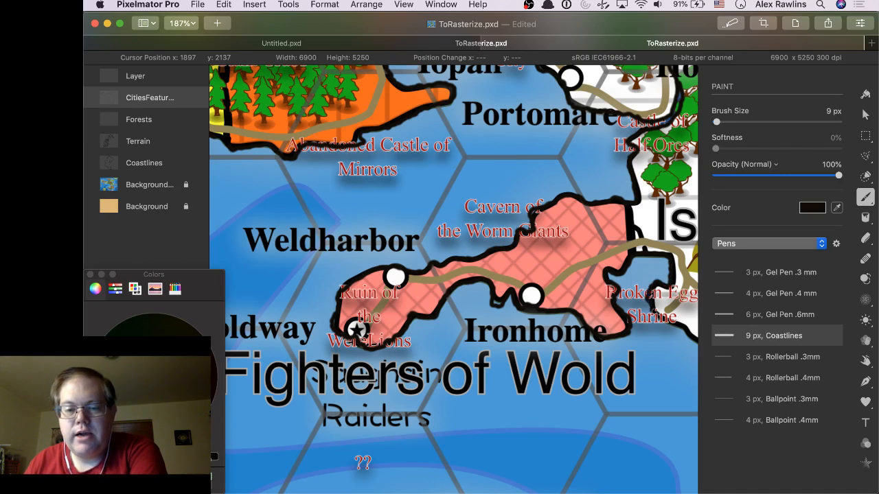
# Trace Isocania's southwestern coast from the Broken Egg Shrine past the Lapismare marker to the Good Roads peninsula.
pyautogui.hscroll(4, 654, 311)
pyautogui.scroll(-2, 654, 311)
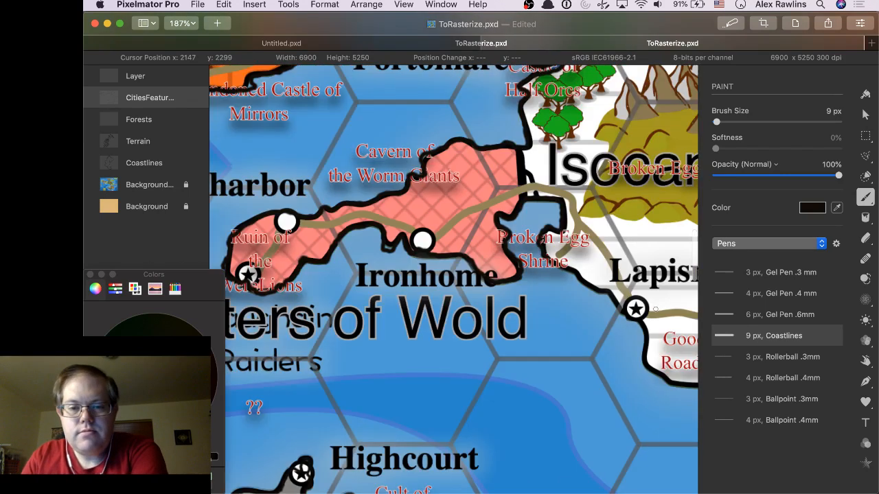
pyautogui.hscroll(3, 654, 311)
pyautogui.scroll(-1, 654, 311)
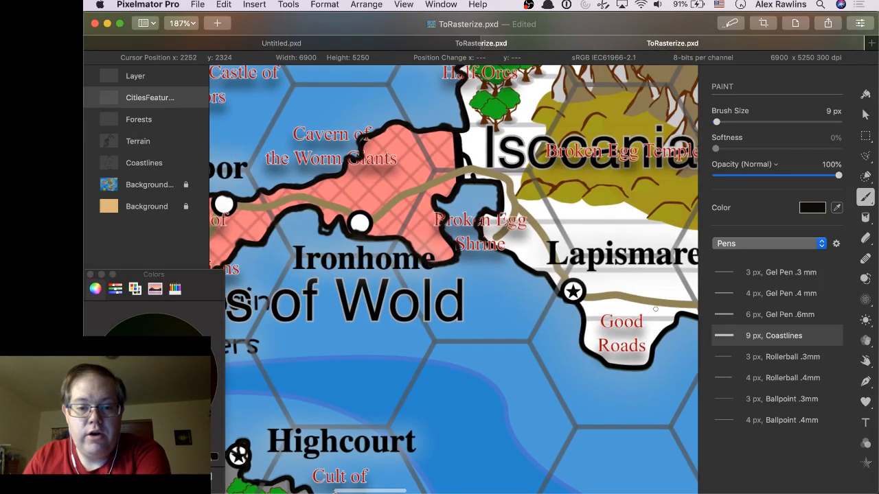
pyautogui.hscroll(2, 655, 310)
pyautogui.scroll(-1, 655, 310)
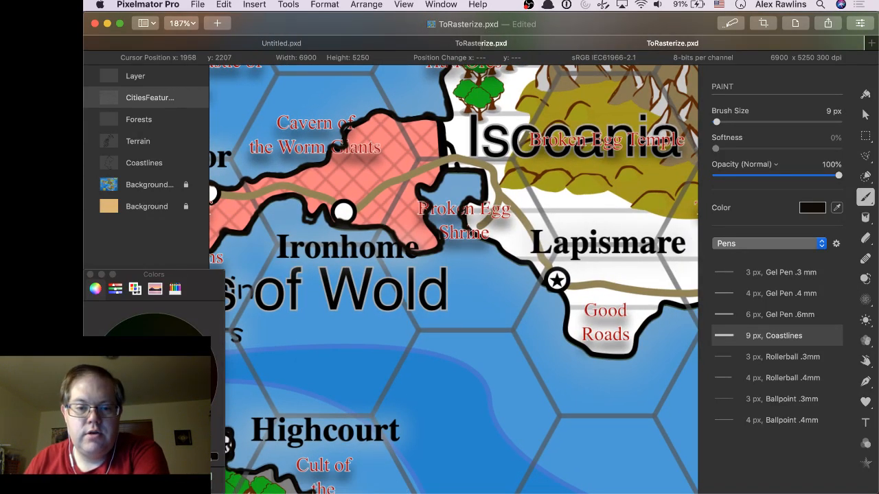
pyautogui.moveTo(471, 235)
pyautogui.mouseDown()
pyautogui.moveTo(532, 268)
pyautogui.moveTo(541, 284)
pyautogui.moveTo(553, 283)
pyautogui.moveTo(563, 327)
pyautogui.mouseUp()
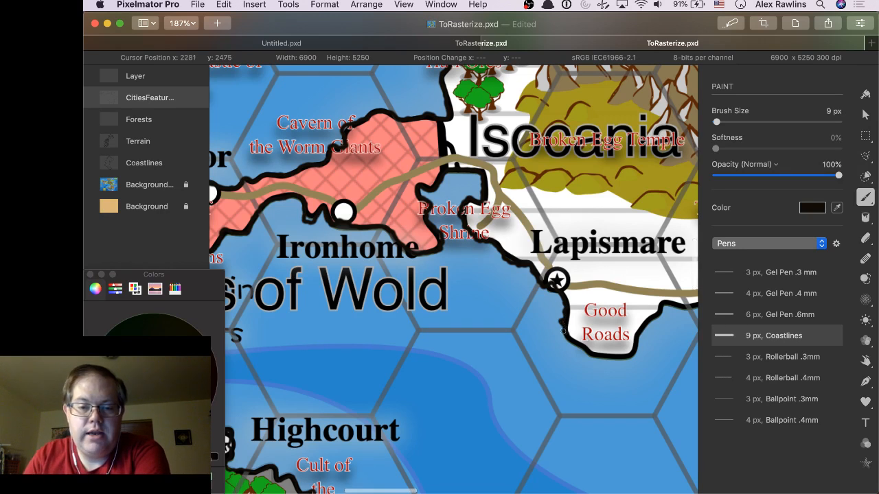
# Trace the coastline around the Good Roads peninsula and east along the green land's shore toward Obscurus.
pyautogui.hscroll(3, 567, 333)
pyautogui.scroll(-2, 567, 333)
pyautogui.hscroll(1, 563, 331)
pyautogui.scroll(-1, 563, 331)
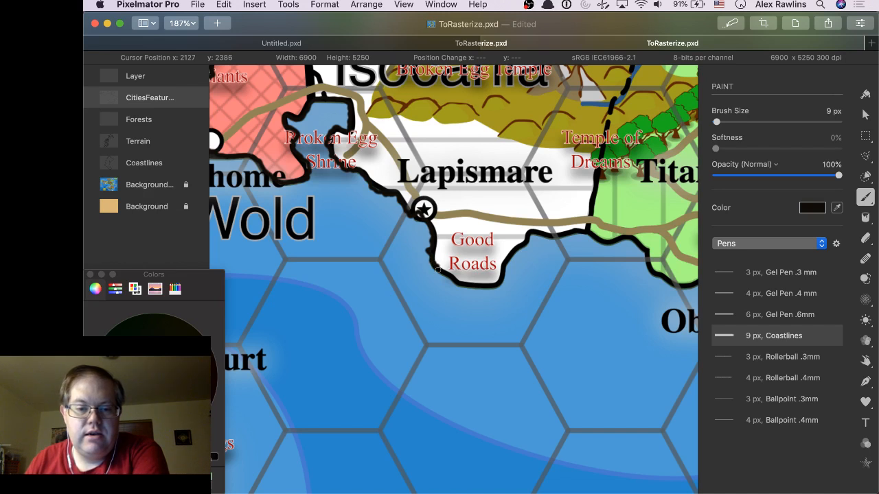
pyautogui.moveTo(446, 280)
pyautogui.mouseDown()
pyautogui.moveTo(498, 285)
pyautogui.moveTo(531, 230)
pyautogui.moveTo(556, 241)
pyautogui.moveTo(587, 232)
pyautogui.moveTo(601, 245)
pyautogui.moveTo(636, 243)
pyautogui.moveTo(650, 277)
pyautogui.moveTo(690, 291)
pyautogui.mouseUp()
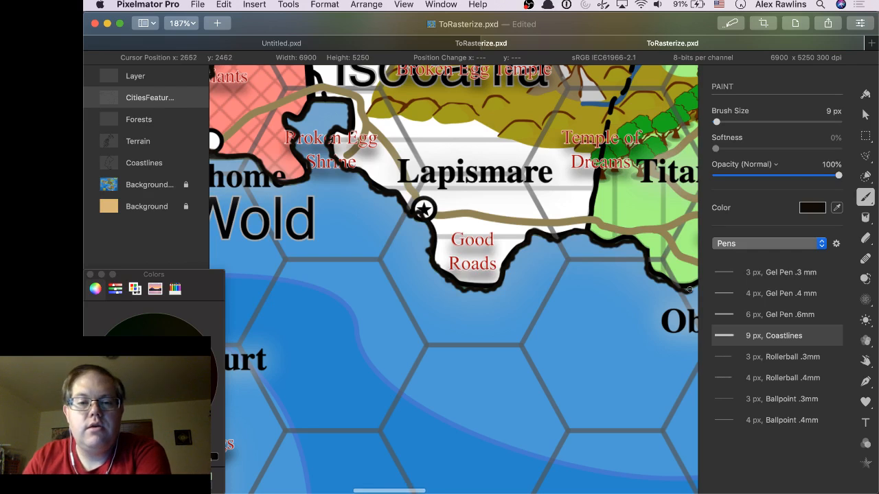
# Trace the coast around Obscurus, through the inlet below Titanhome and along the shore to the northeast.
pyautogui.hscroll(5, 690, 290)
pyautogui.scroll(-1, 690, 290)
pyautogui.hscroll(6, 690, 289)
pyautogui.scroll(1, 689, 289)
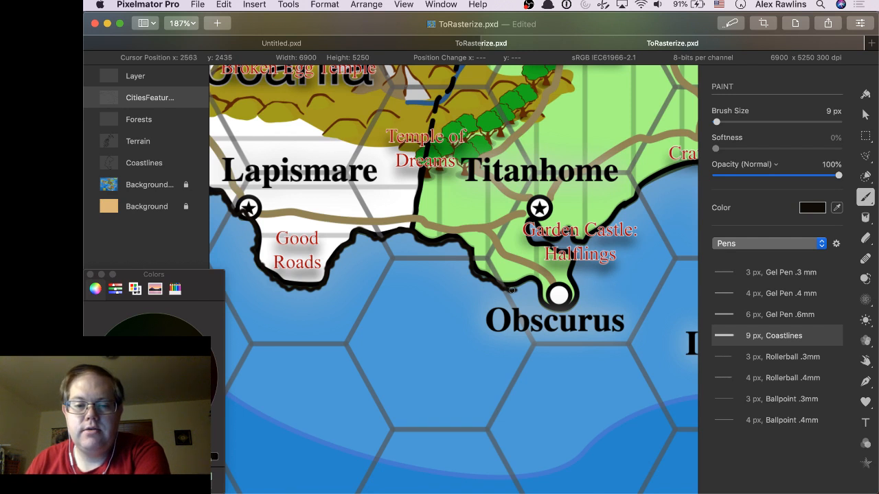
pyautogui.moveTo(514, 290)
pyautogui.mouseDown()
pyautogui.moveTo(563, 310)
pyautogui.moveTo(579, 300)
pyautogui.moveTo(571, 258)
pyautogui.moveTo(529, 239)
pyautogui.moveTo(529, 216)
pyautogui.moveTo(547, 235)
pyautogui.moveTo(564, 231)
pyautogui.moveTo(584, 242)
pyautogui.moveTo(604, 228)
pyautogui.mouseUp()
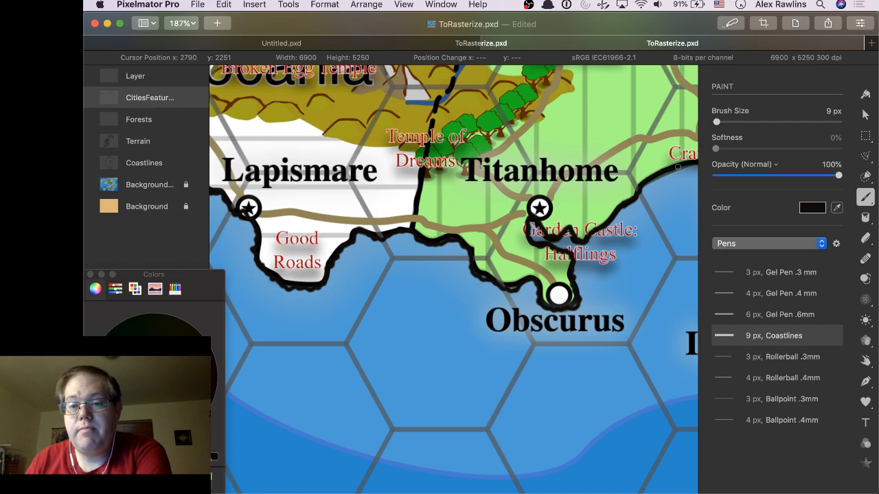
pyautogui.hscroll(1, 678, 166)
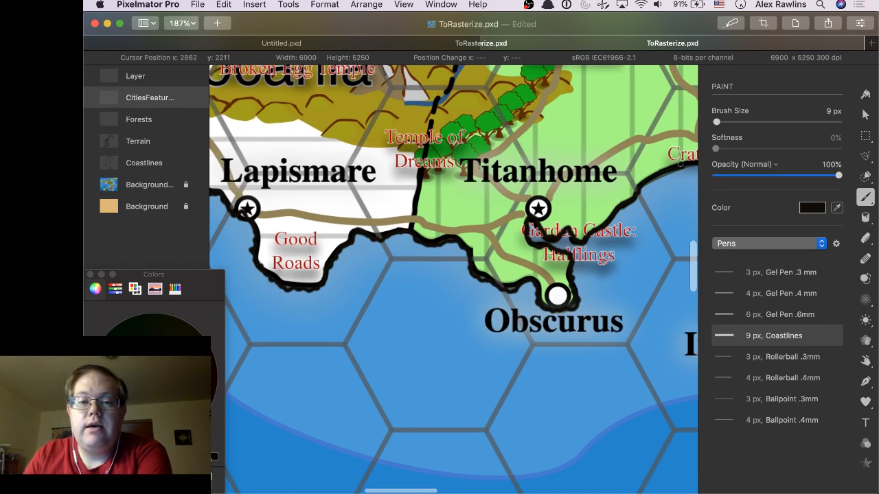
# Trace the coast below the Crater of Death onto the brown land's western shore, and check the linework with the background map temporarily hidden.
pyautogui.hscroll(3, 679, 163)
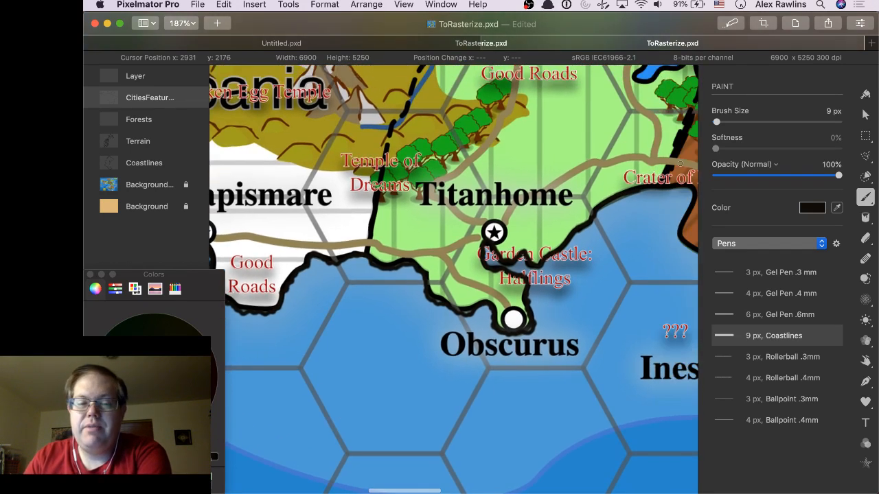
pyautogui.hscroll(4, 679, 164)
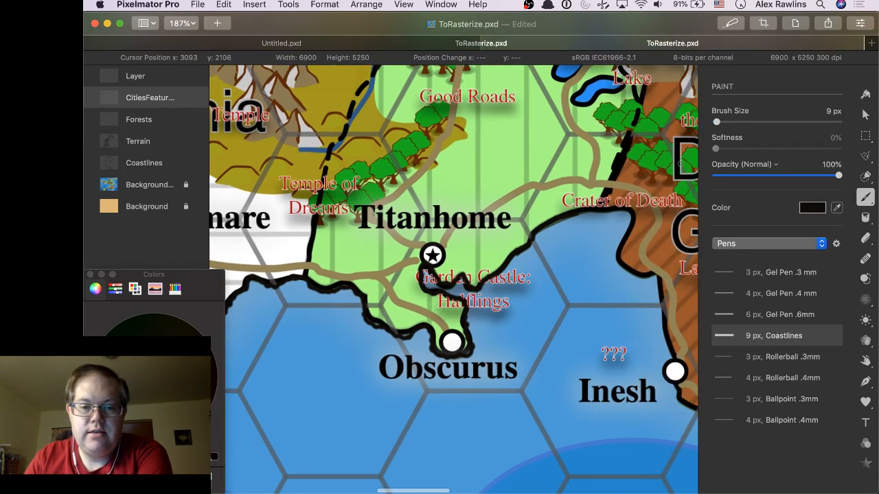
pyautogui.hscroll(2, 680, 163)
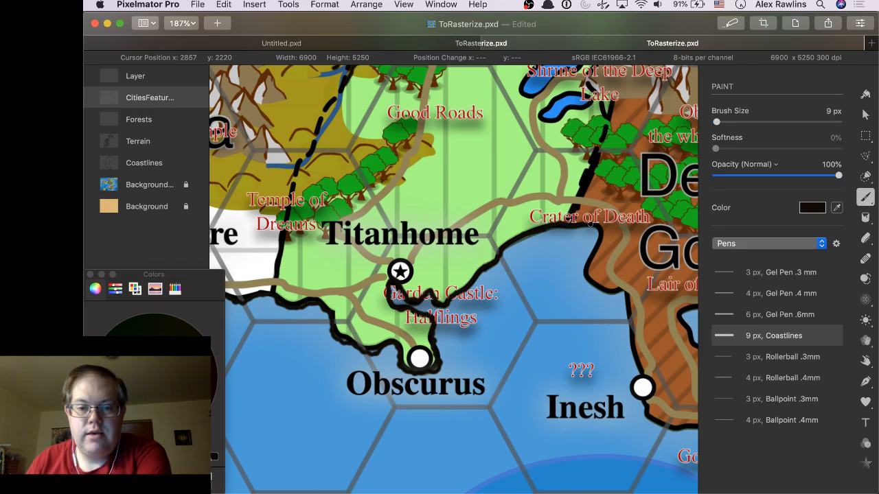
pyautogui.moveTo(596, 242)
pyautogui.mouseDown()
pyautogui.moveTo(581, 283)
pyautogui.moveTo(625, 287)
pyautogui.mouseUp()
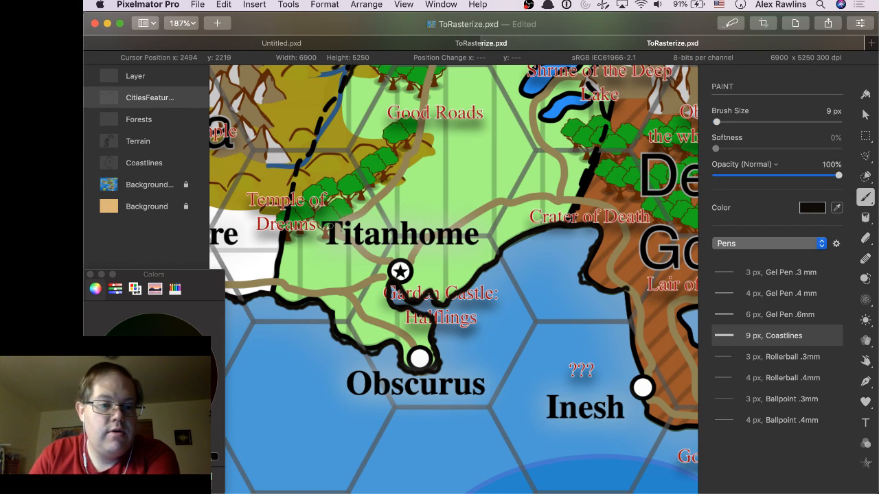
pyautogui.click(199, 185)
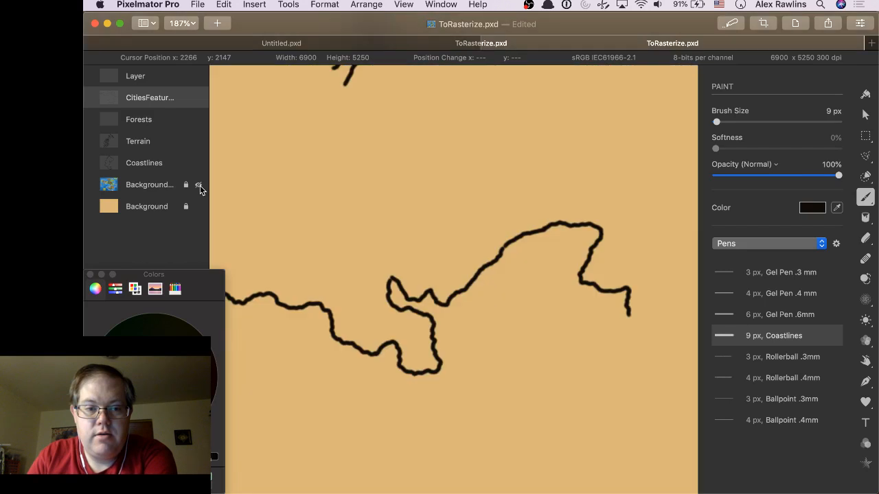
pyautogui.click(198, 185)
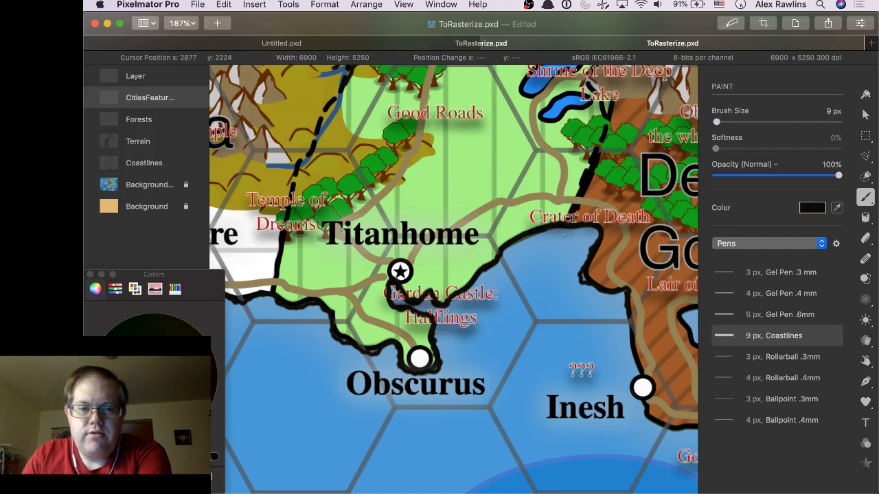
# Trace the brown land's coast south past Inesh, around the peninsula's tip and along the bay to the river mouth below Zouraman.
pyautogui.scroll(-2, 533, 281)
pyautogui.hscroll(5, 533, 282)
pyautogui.scroll(-3, 534, 281)
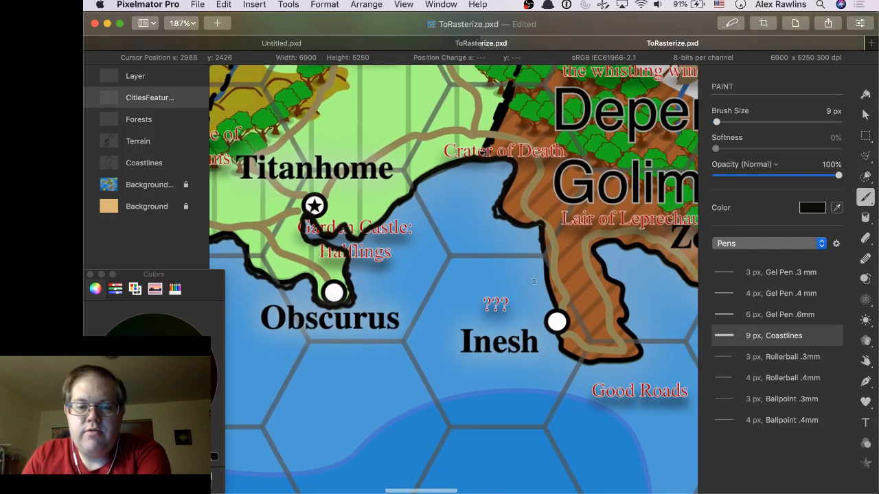
pyautogui.hscroll(2, 533, 282)
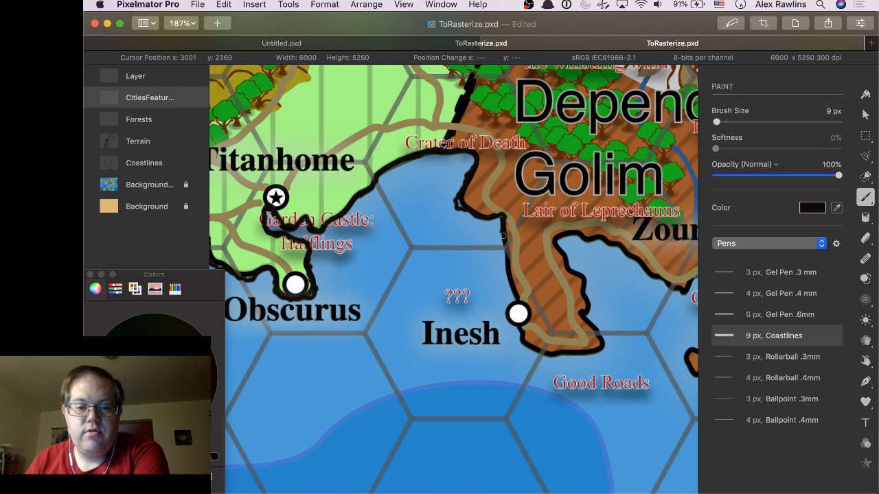
pyautogui.moveTo(502, 237); pyautogui.dragTo(511, 313)
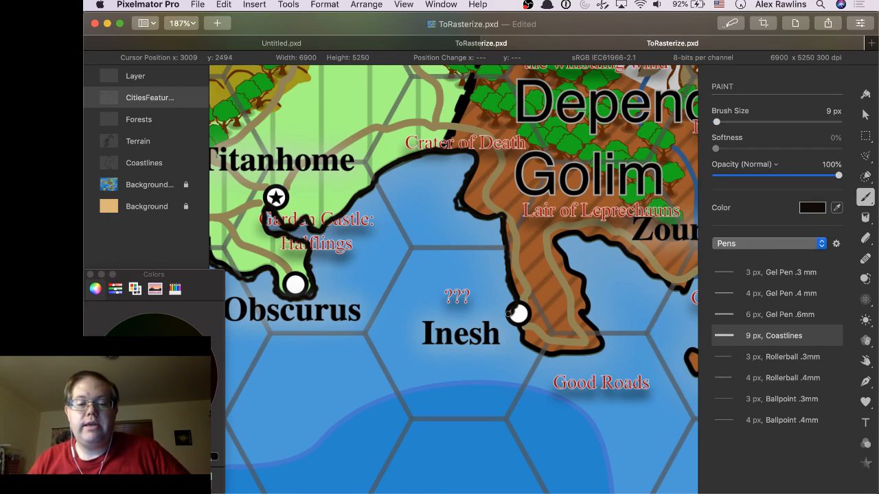
pyautogui.moveTo(510, 315)
pyautogui.mouseDown()
pyautogui.moveTo(534, 348)
pyautogui.moveTo(592, 350)
pyautogui.moveTo(603, 339)
pyautogui.moveTo(583, 313)
pyautogui.moveTo(581, 280)
pyautogui.moveTo(559, 243)
pyautogui.moveTo(562, 237)
pyautogui.moveTo(622, 248)
pyautogui.mouseUp()
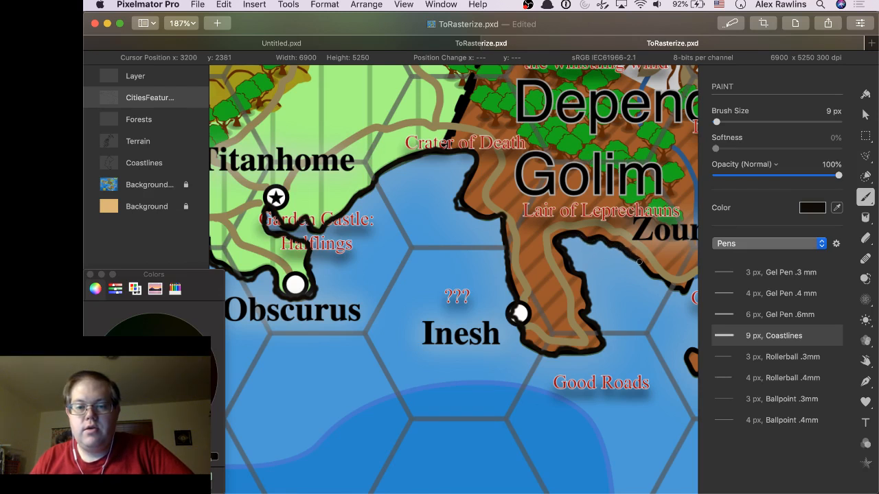
pyautogui.moveTo(645, 270)
pyautogui.mouseDown()
pyautogui.moveTo(682, 294)
pyautogui.moveTo(691, 274)
pyautogui.mouseUp()
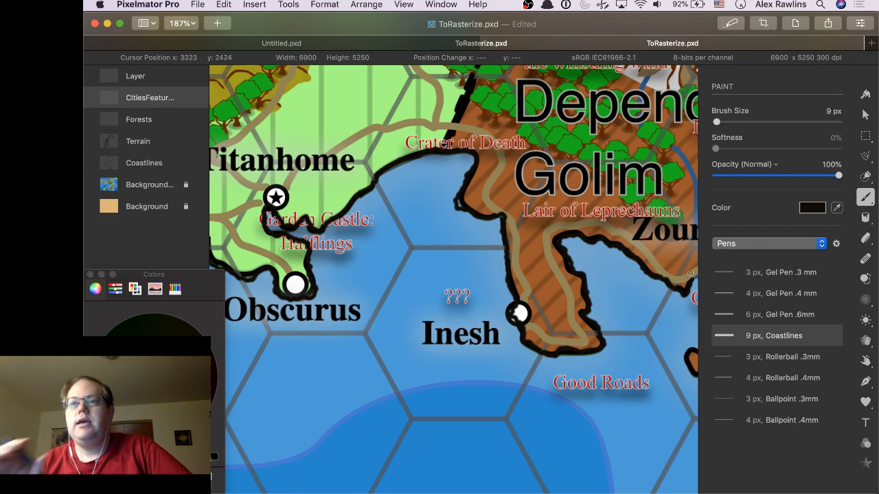
# Trace the banks of the rivers branching from the mouth below Zouraman, including the branches to the Zouraman and Poq city markers.
pyautogui.hscroll(1, 640, 264)
pyautogui.hscroll(10, 640, 264)
pyautogui.scroll(3, 640, 265)
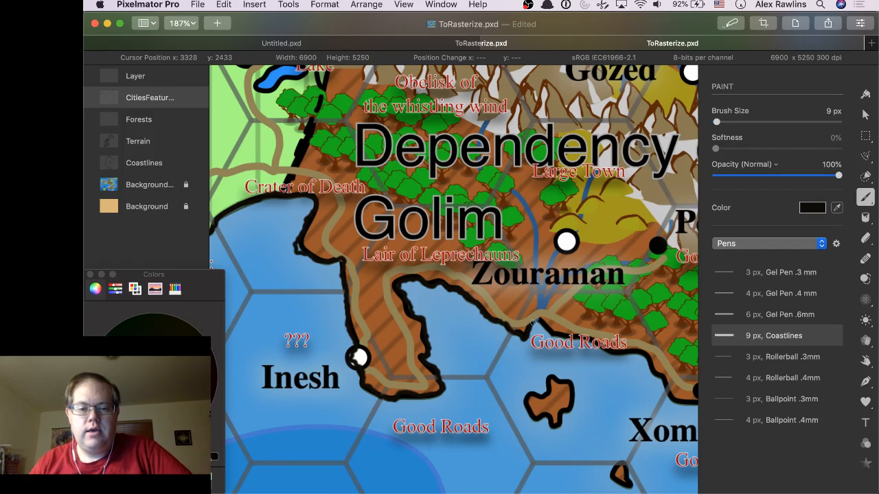
pyautogui.moveTo(536, 319); pyautogui.dragTo(531, 222)
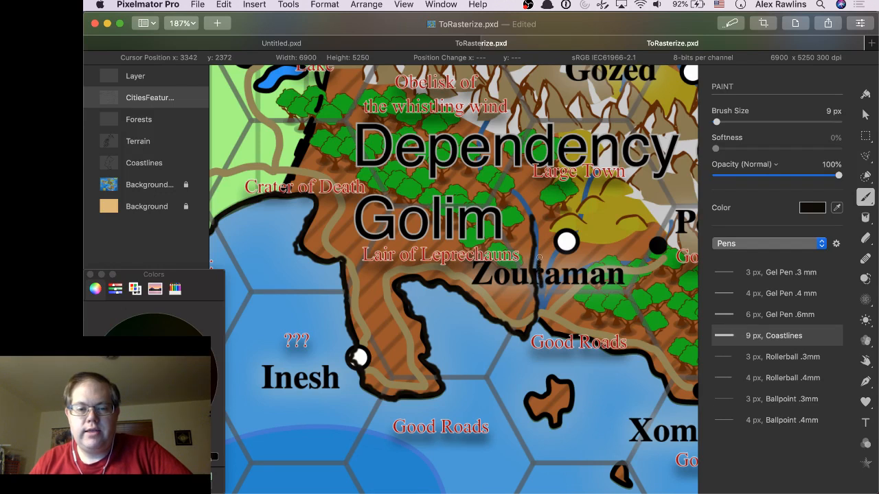
pyautogui.moveTo(539, 250); pyautogui.dragTo(535, 224)
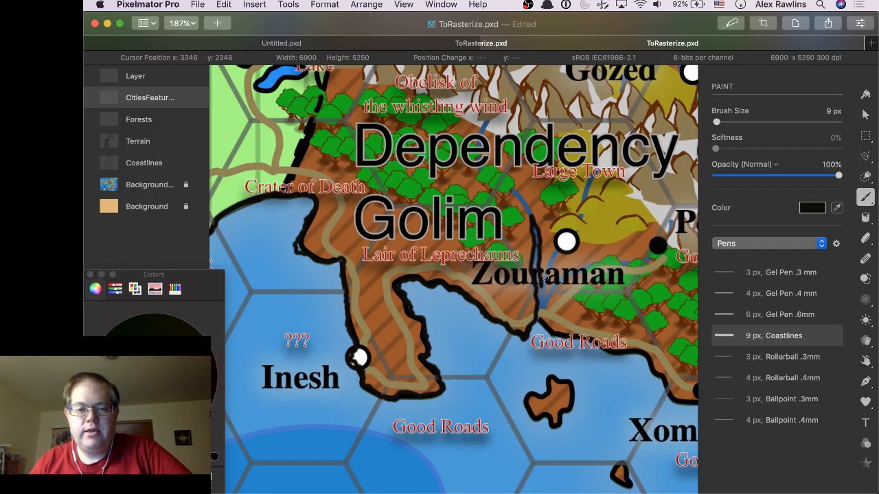
pyautogui.moveTo(543, 282); pyautogui.dragTo(551, 254)
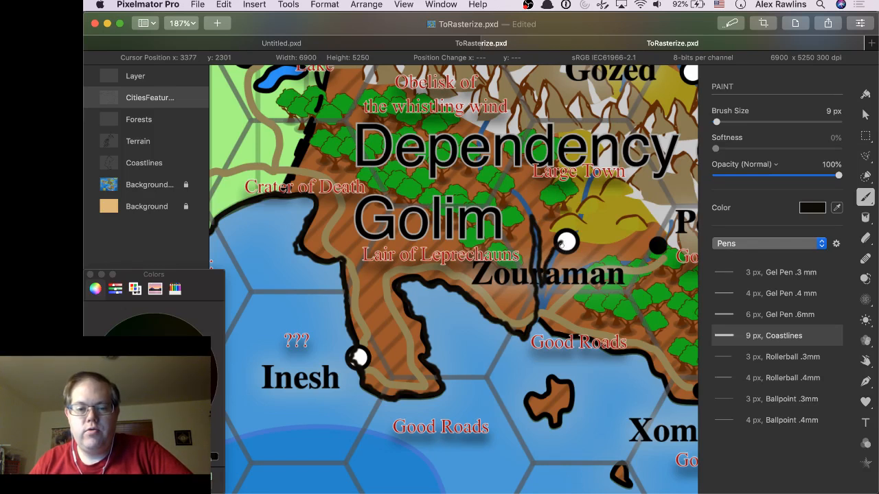
pyautogui.moveTo(546, 294); pyautogui.dragTo(561, 244)
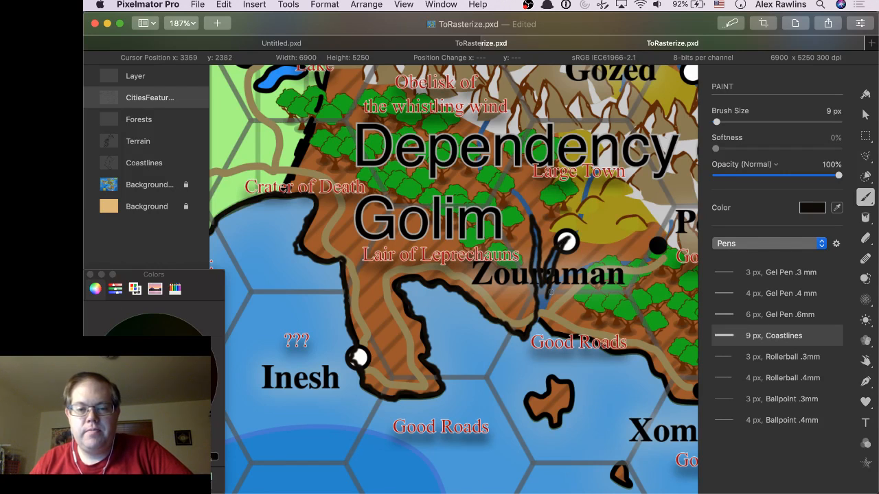
pyautogui.moveTo(551, 292)
pyautogui.mouseDown()
pyautogui.moveTo(605, 257)
pyautogui.moveTo(648, 258)
pyautogui.mouseUp()
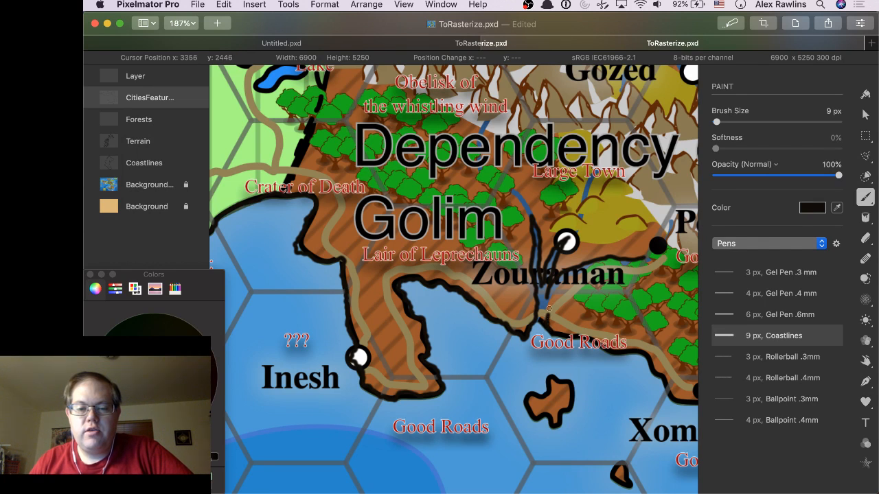
pyautogui.moveTo(548, 308)
pyautogui.mouseDown()
pyautogui.moveTo(580, 269)
pyautogui.moveTo(633, 265)
pyautogui.moveTo(656, 247)
pyautogui.moveTo(656, 247)
pyautogui.mouseUp()
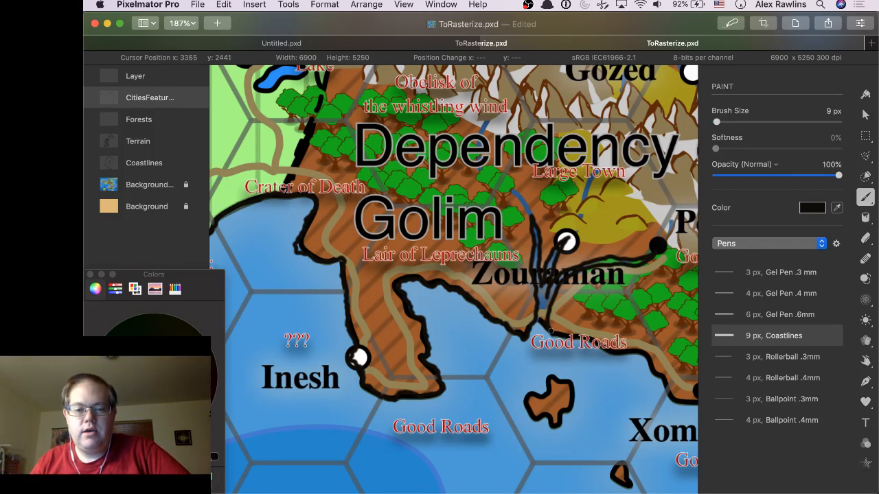
# Trace the coast from the Zouraman river mouth southeast toward Xom, and outline the larger island offshore.
pyautogui.moveTo(557, 334); pyautogui.dragTo(594, 341)
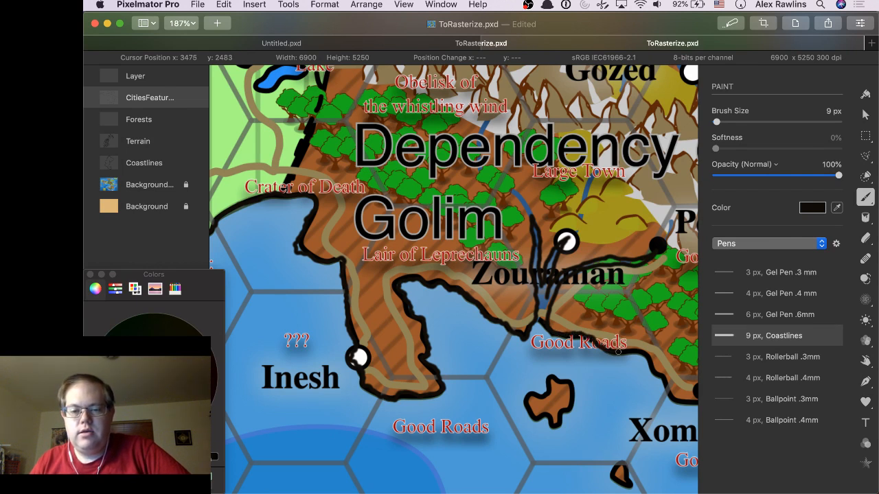
pyautogui.moveTo(624, 350)
pyautogui.mouseDown()
pyautogui.moveTo(639, 349)
pyautogui.moveTo(658, 375)
pyautogui.mouseUp()
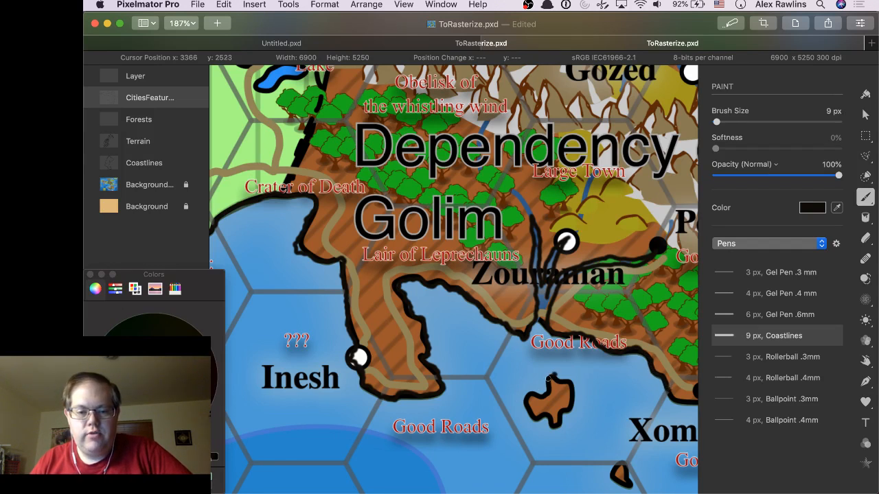
pyautogui.moveTo(535, 391)
pyautogui.mouseDown()
pyautogui.moveTo(532, 419)
pyautogui.moveTo(559, 424)
pyautogui.moveTo(570, 383)
pyautogui.mouseUp()
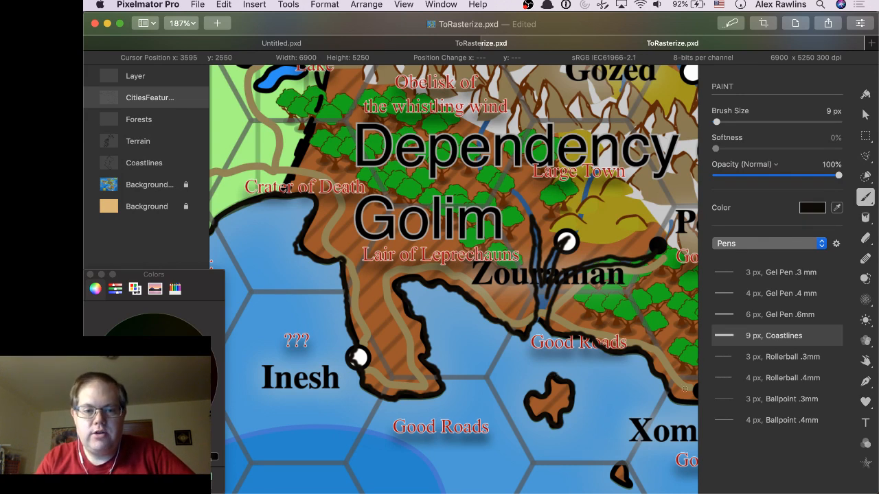
# Review the traced linework around the Land of Titans and the Shrine of the Deep Lake.
pyautogui.scroll(5, 626, 390)
pyautogui.hscroll(-5, 626, 391)
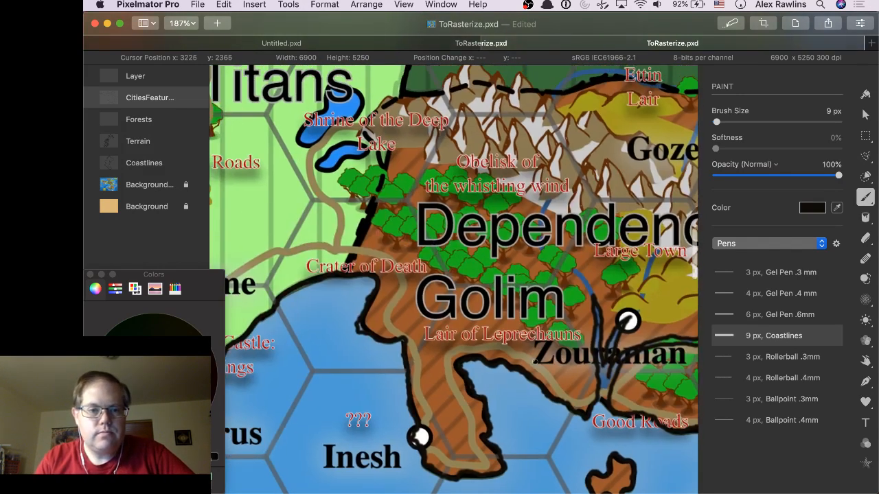
pyautogui.scroll(5, 534, 359)
pyautogui.hscroll(-3, 534, 359)
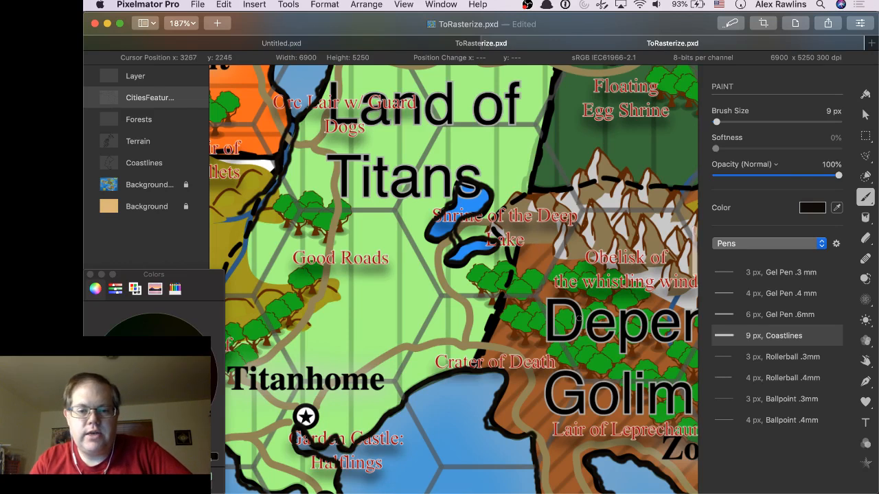
pyautogui.scroll(-5, 539, 246)
pyautogui.hscroll(5, 539, 245)
pyautogui.scroll(-5, 578, 320)
pyautogui.hscroll(8, 579, 319)
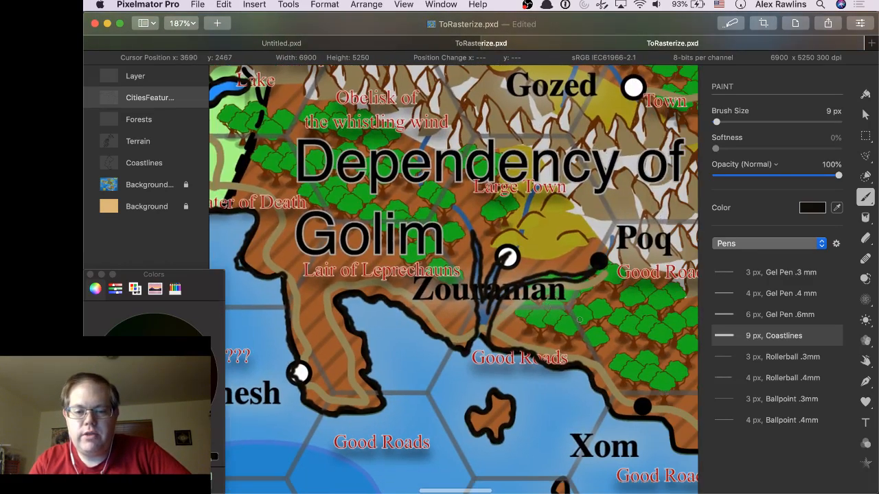
# Outline the small triangular island southwest of Xom, and trace the mainland coast just past the Xom marker.
pyautogui.scroll(-2, 579, 319)
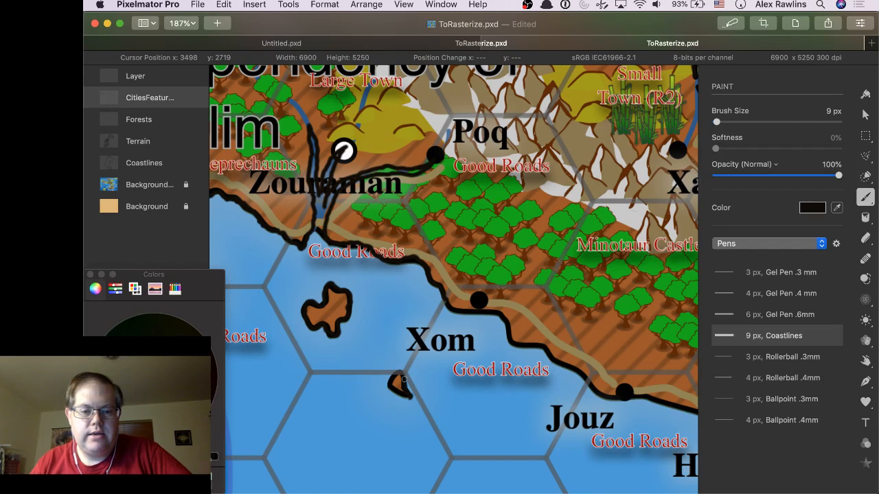
pyautogui.moveTo(399, 371)
pyautogui.mouseDown()
pyautogui.moveTo(388, 385)
pyautogui.moveTo(406, 397)
pyautogui.mouseUp()
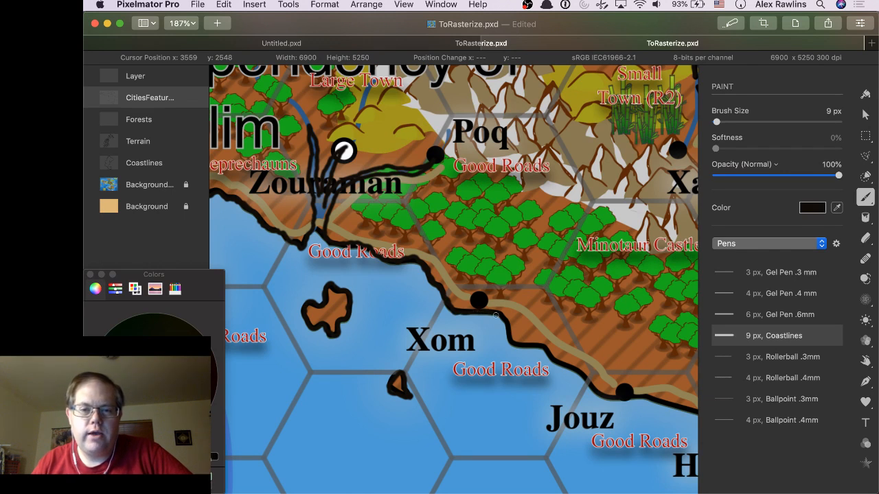
pyautogui.moveTo(507, 324); pyautogui.dragTo(509, 335)
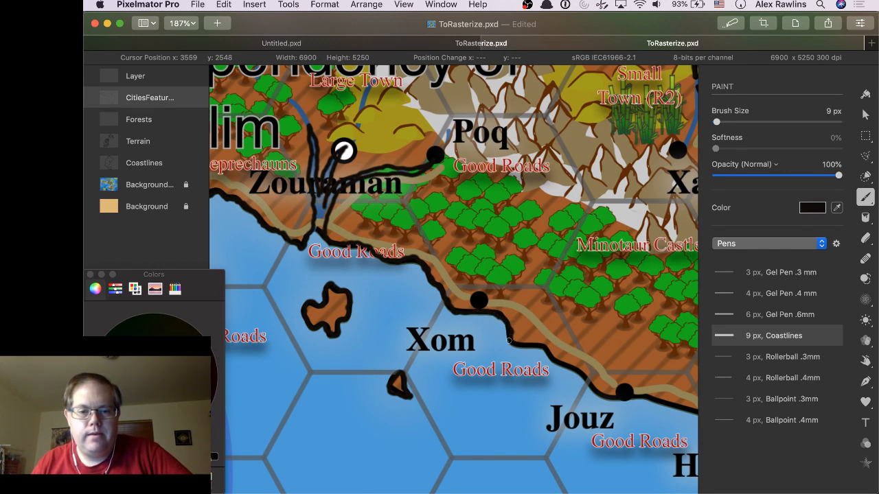
pyautogui.hscroll(1, 516, 345)
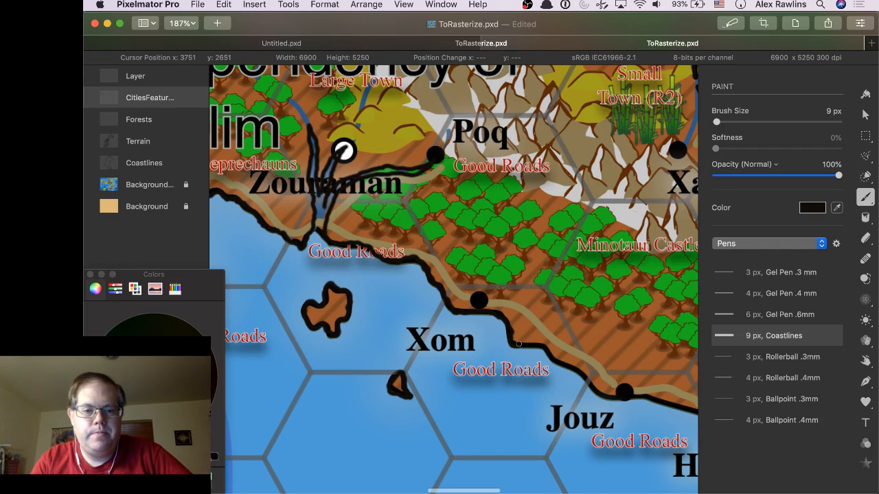
# Trace the brown land's southern coast from the shore below Xom past Jouz and Hishat.
pyautogui.scroll(-5, 518, 343)
pyautogui.hscroll(6, 518, 343)
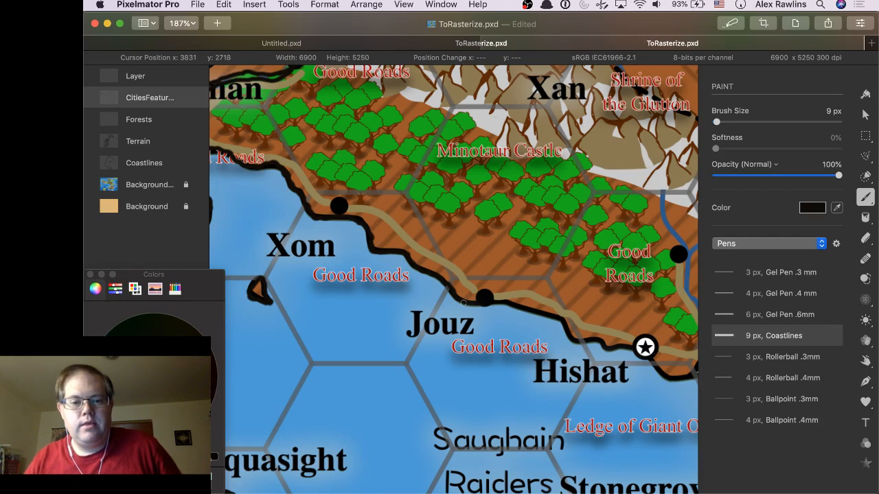
pyautogui.moveTo(476, 302); pyautogui.dragTo(523, 308)
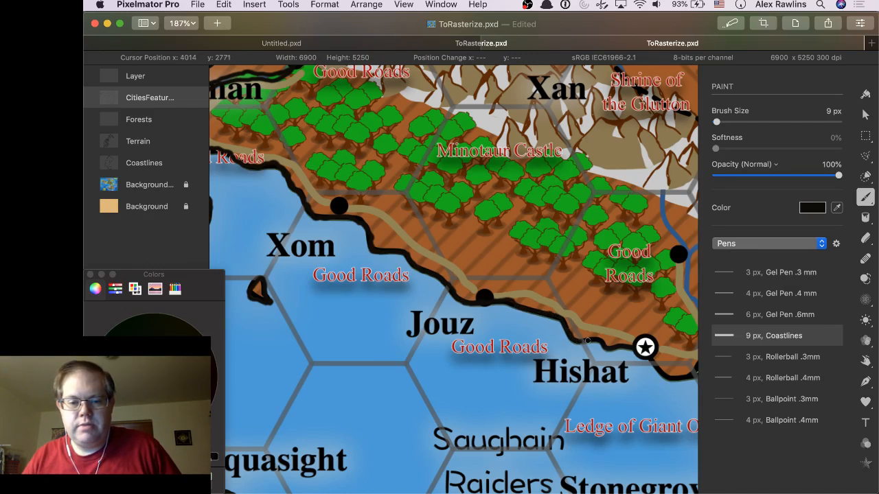
pyautogui.moveTo(587, 340)
pyautogui.mouseDown()
pyautogui.moveTo(643, 346)
pyautogui.moveTo(677, 379)
pyautogui.moveTo(689, 378)
pyautogui.moveTo(684, 368)
pyautogui.mouseUp()
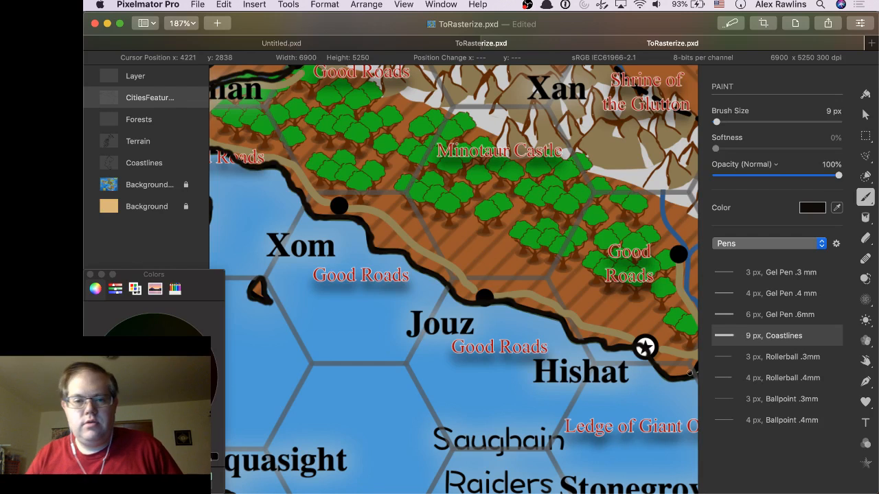
# Trace the river banks from the coast east of Hishat up to Vivoun, and back down toward the Lair of the Lamia.
pyautogui.hscroll(5, 684, 368)
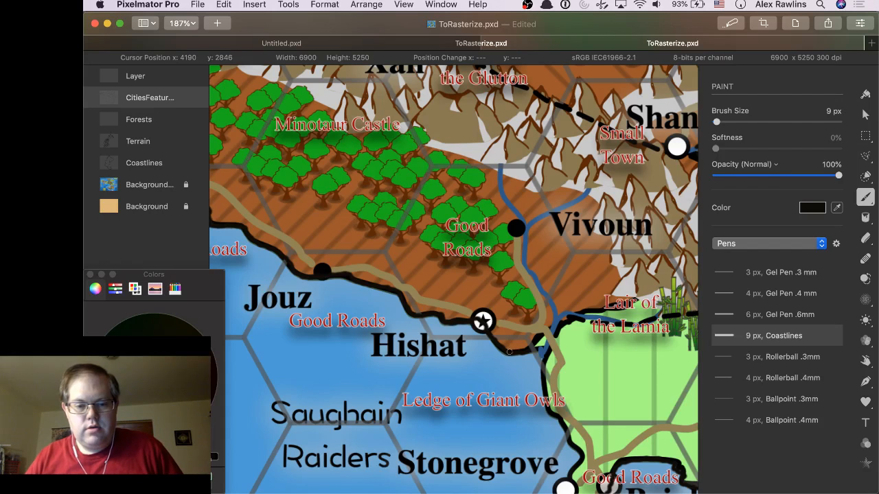
pyautogui.moveTo(526, 350)
pyautogui.mouseDown()
pyautogui.moveTo(547, 336)
pyautogui.moveTo(549, 312)
pyautogui.moveTo(534, 288)
pyautogui.mouseUp()
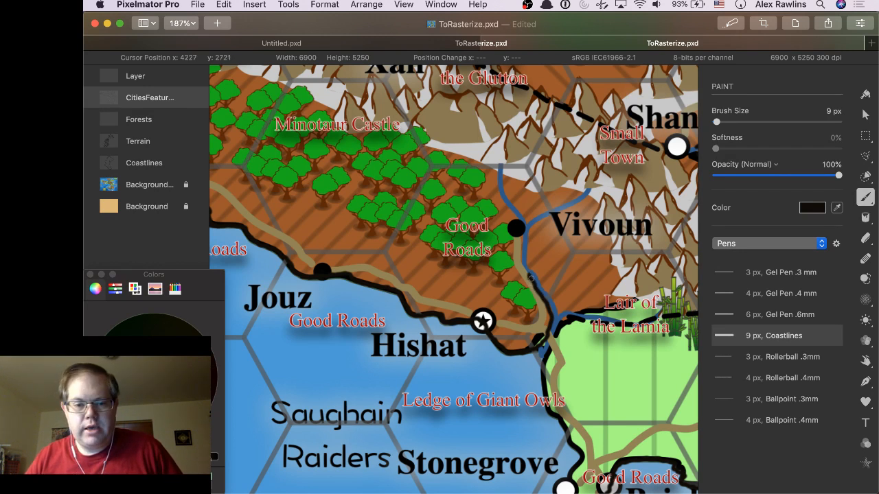
pyautogui.moveTo(527, 273); pyautogui.dragTo(522, 239)
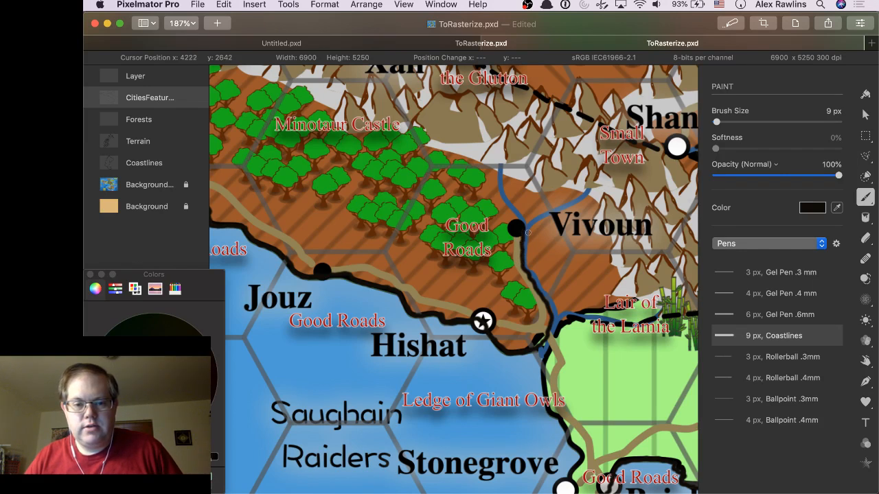
pyautogui.moveTo(528, 242)
pyautogui.mouseDown()
pyautogui.moveTo(528, 263)
pyautogui.moveTo(555, 310)
pyautogui.moveTo(604, 320)
pyautogui.mouseUp()
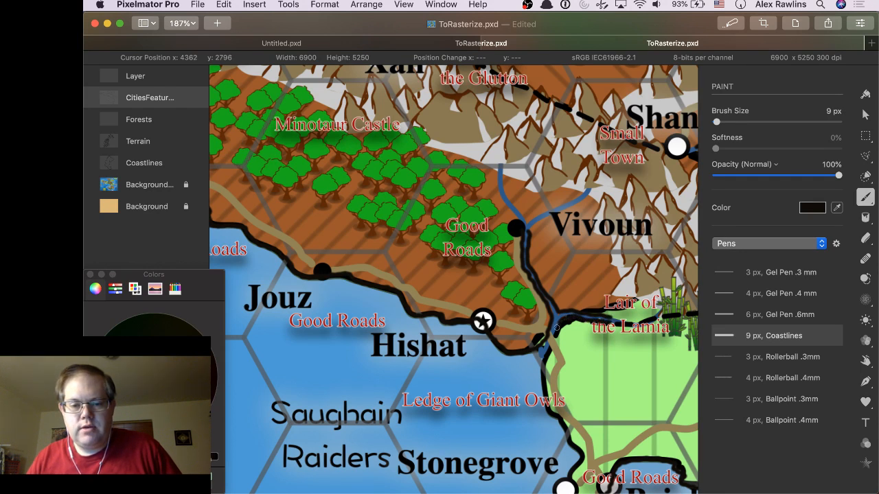
# Trace the coast from the river mouth east of Hishat down to Stonegrove, and on around the Green Man Shrine peninsula to Gopan.
pyautogui.moveTo(555, 333); pyautogui.dragTo(546, 355)
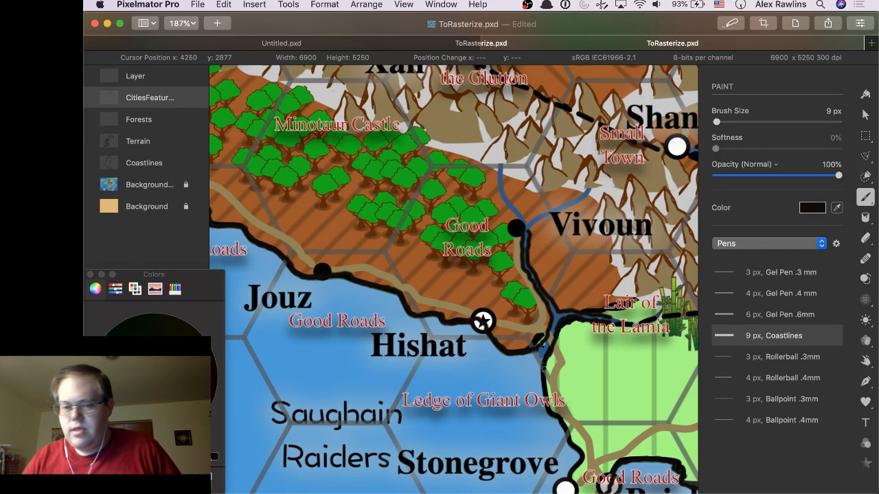
pyautogui.moveTo(542, 368)
pyautogui.mouseDown()
pyautogui.moveTo(546, 403)
pyautogui.moveTo(579, 451)
pyautogui.mouseUp()
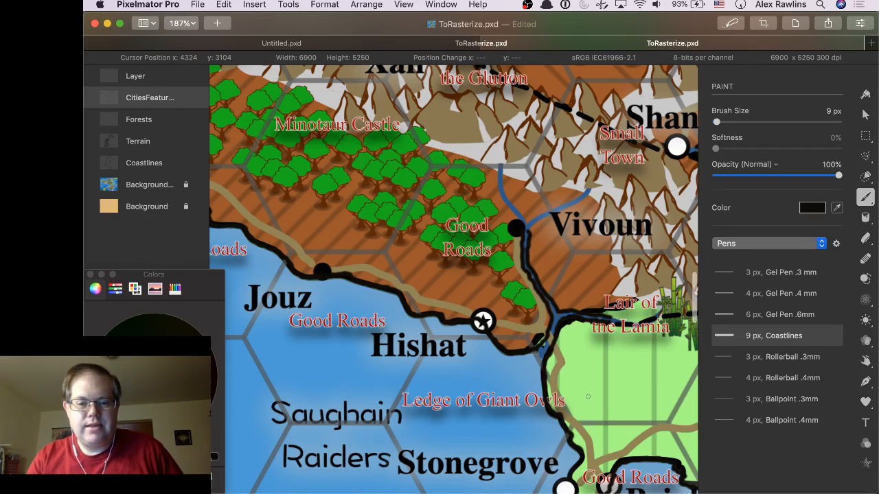
pyautogui.scroll(-5, 588, 396)
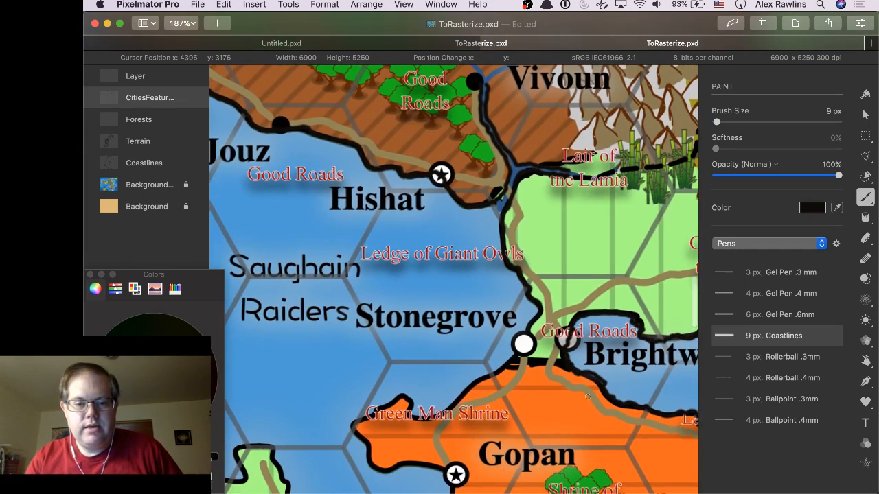
pyautogui.scroll(-3, 588, 397)
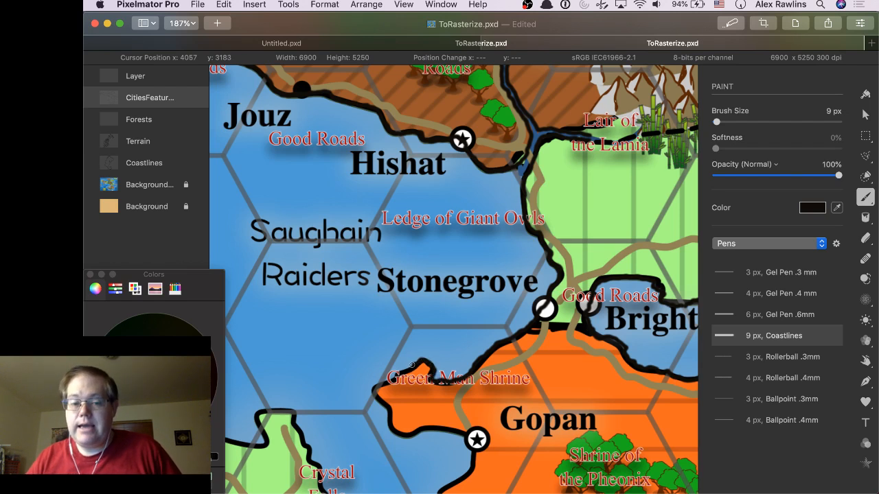
pyautogui.moveTo(413, 365)
pyautogui.mouseDown()
pyautogui.moveTo(371, 392)
pyautogui.moveTo(387, 405)
pyautogui.moveTo(390, 436)
pyautogui.moveTo(427, 427)
pyautogui.moveTo(469, 455)
pyautogui.mouseUp()
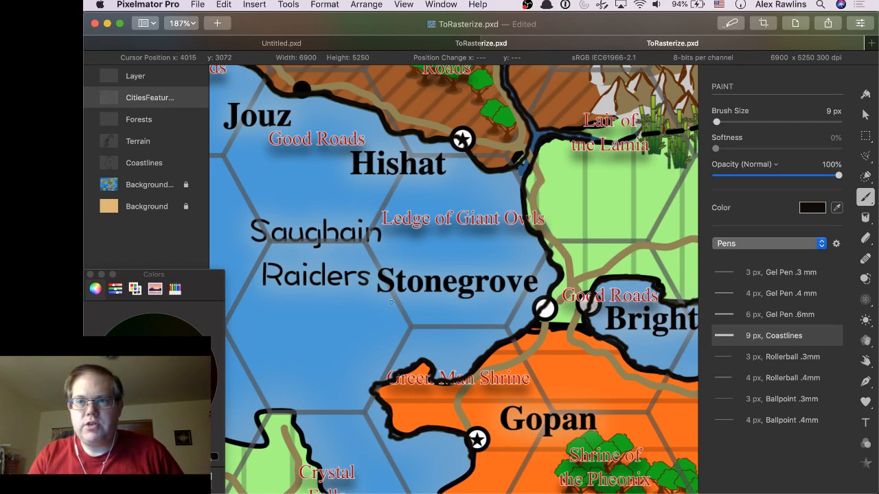
# Trace the orange land's western coast from Gopan down past the Shrine of Wax Tombs toward Natil.
pyautogui.scroll(-1, 433, 305)
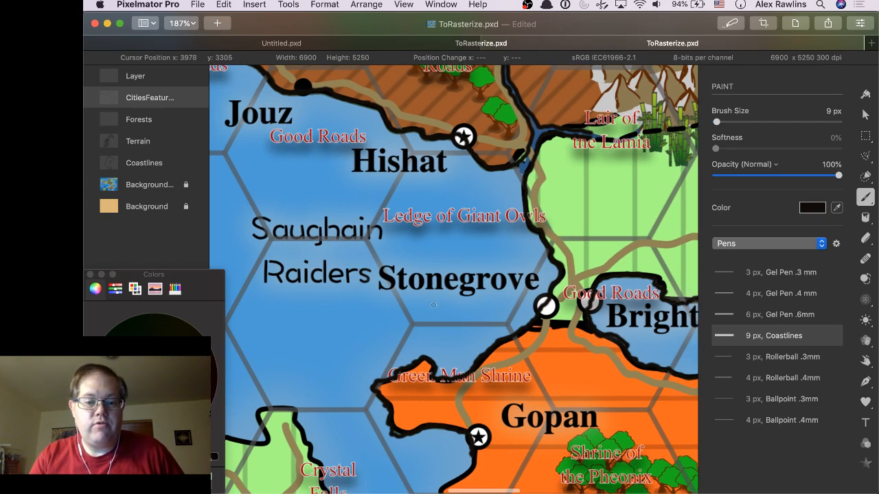
pyautogui.scroll(-10, 433, 305)
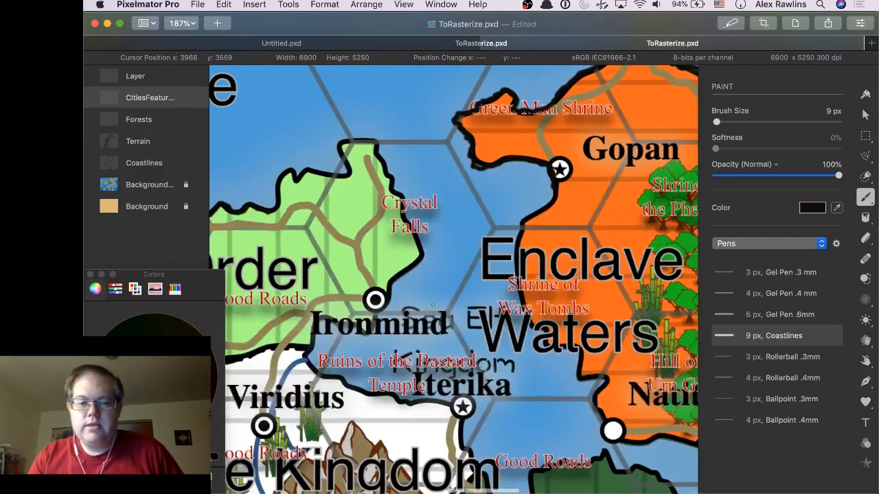
pyautogui.hscroll(2, 433, 304)
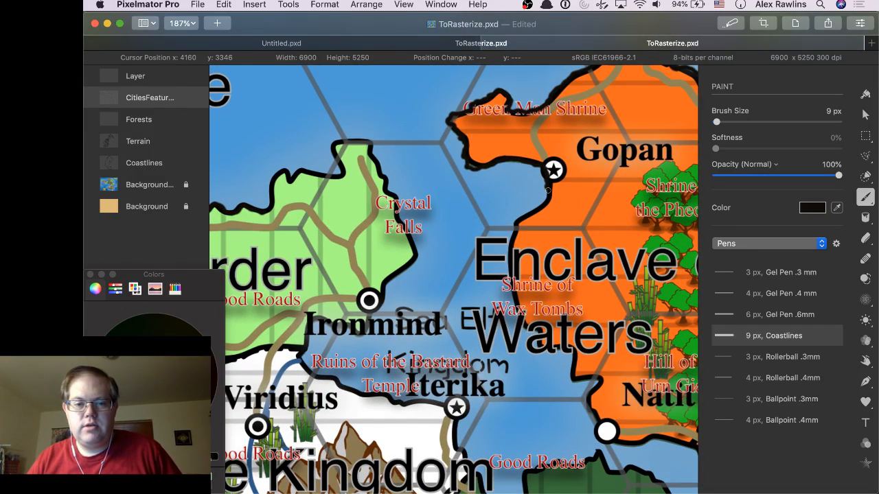
pyautogui.moveTo(547, 197)
pyautogui.mouseDown()
pyautogui.moveTo(520, 218)
pyautogui.moveTo(515, 236)
pyautogui.moveTo(511, 225)
pyautogui.moveTo(504, 265)
pyautogui.mouseUp()
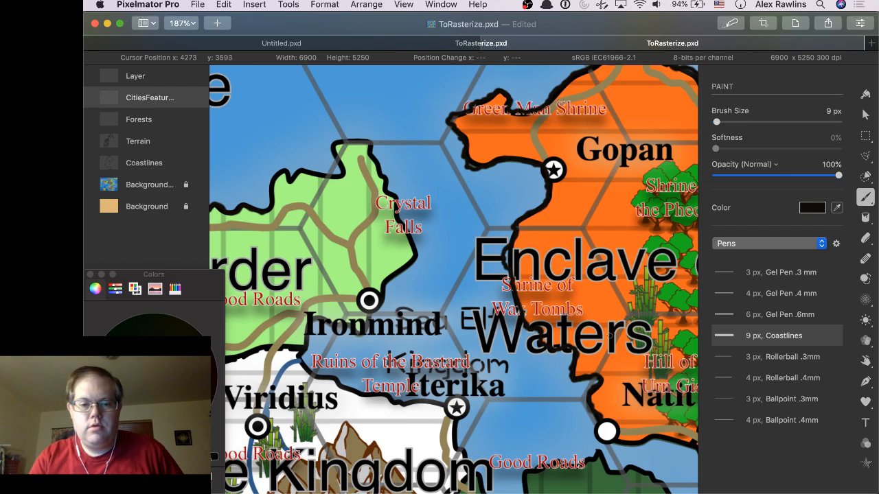
# Trace the inlet's shore from Natil around past Jaffen and Monslapis, and along the coast up to Iterika.
pyautogui.hscroll(5, 603, 336)
pyautogui.scroll(-4, 603, 336)
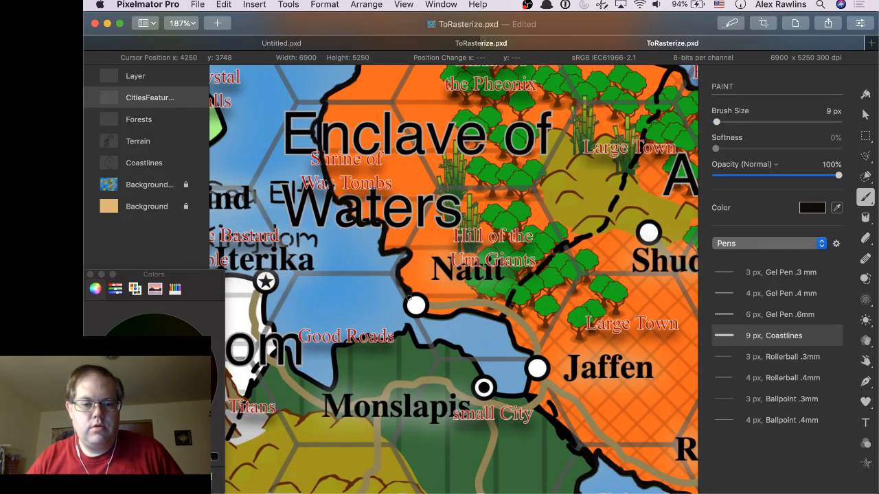
pyautogui.moveTo(411, 299)
pyautogui.mouseDown()
pyautogui.moveTo(430, 317)
pyautogui.moveTo(472, 313)
pyautogui.moveTo(506, 325)
pyautogui.moveTo(533, 369)
pyautogui.moveTo(530, 383)
pyautogui.mouseUp()
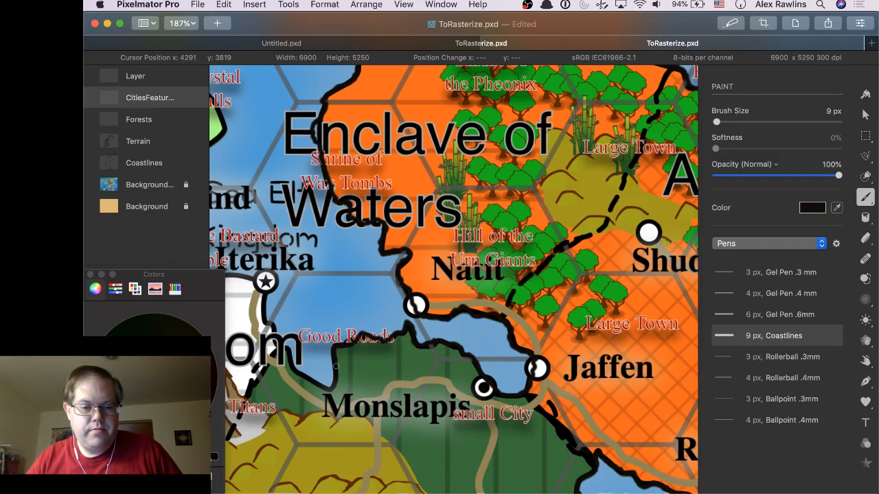
pyautogui.moveTo(334, 381)
pyautogui.mouseDown()
pyautogui.moveTo(318, 386)
pyautogui.moveTo(293, 368)
pyautogui.moveTo(257, 280)
pyautogui.moveTo(243, 274)
pyautogui.mouseUp()
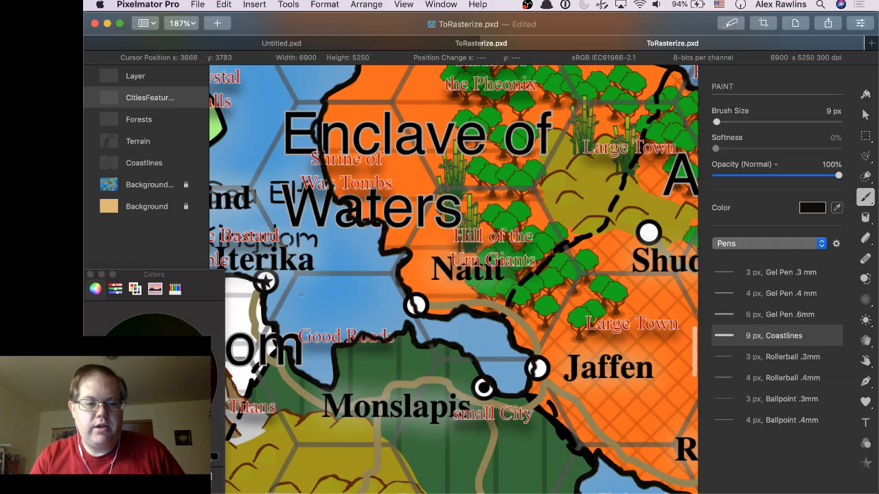
# Trace the white land's northern shore from Iterika west to the river mouth, and the river's bank down toward Viridius.
pyautogui.hscroll(-10, 300, 293)
pyautogui.scroll(3, 300, 294)
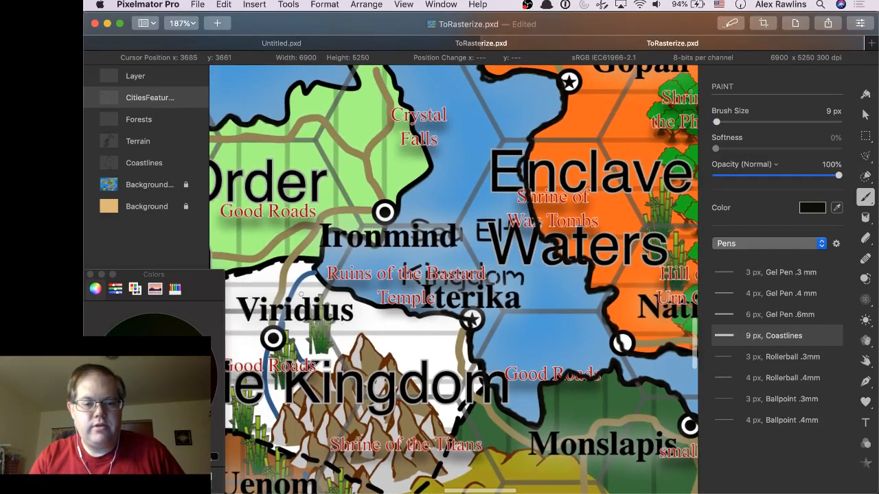
pyautogui.hscroll(-2, 301, 294)
pyautogui.scroll(1, 301, 293)
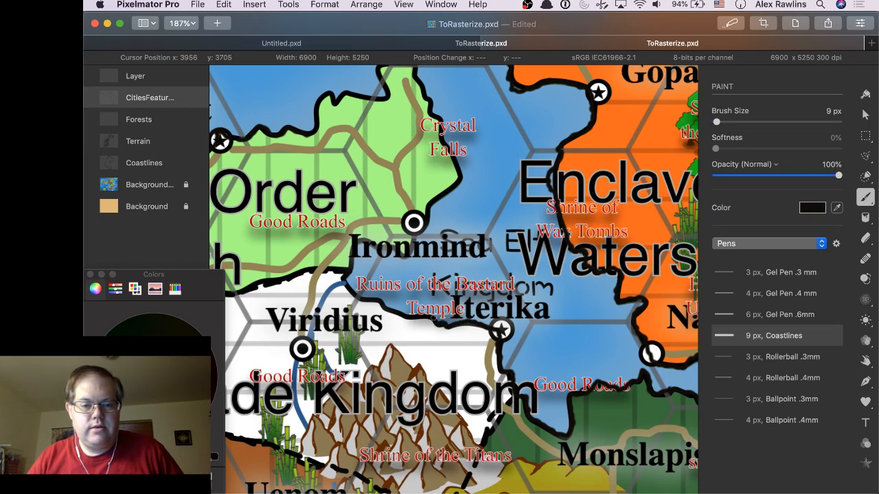
pyautogui.moveTo(431, 315); pyautogui.dragTo(385, 310)
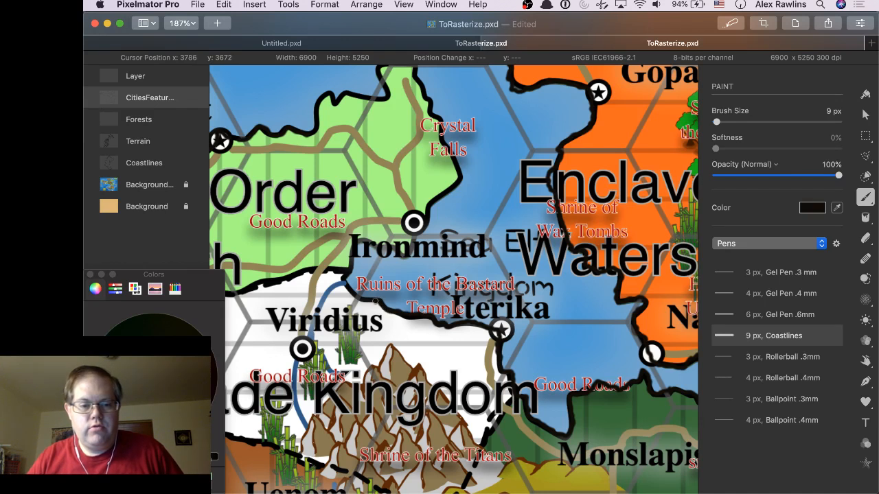
pyautogui.moveTo(343, 285); pyautogui.dragTo(312, 337)
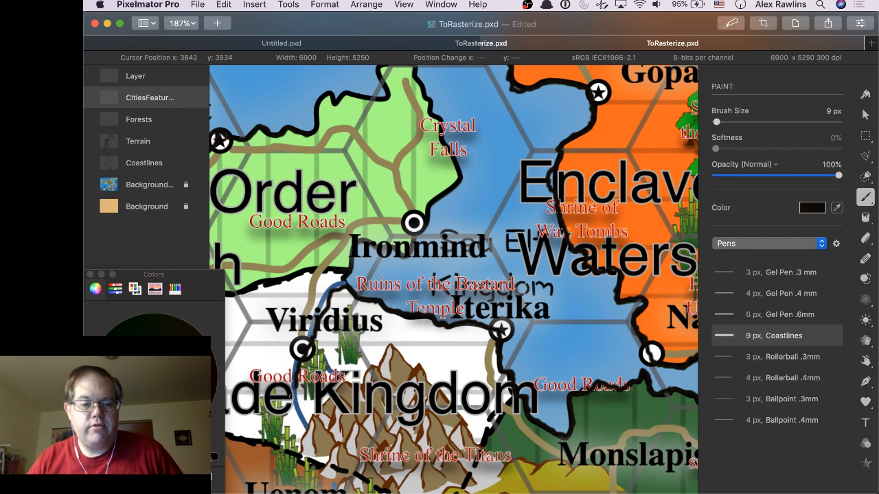
# Trace the opposite river bank up from Viridius, and the green land's coast past Ironmind and Crystal Falls along its northern shore.
pyautogui.moveTo(291, 388)
pyautogui.mouseDown()
pyautogui.moveTo(315, 302)
pyautogui.moveTo(342, 278)
pyautogui.moveTo(357, 244)
pyautogui.moveTo(405, 258)
pyautogui.moveTo(414, 226)
pyautogui.moveTo(456, 179)
pyautogui.moveTo(453, 146)
pyautogui.mouseUp()
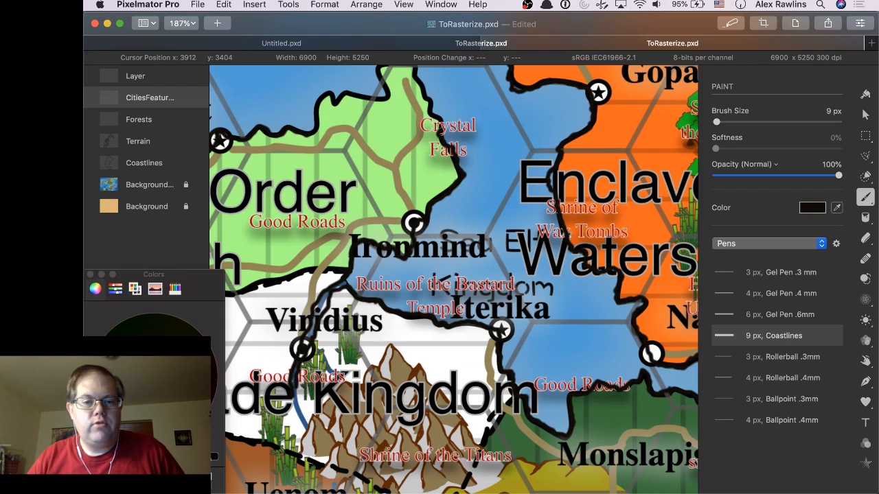
pyautogui.moveTo(429, 95); pyautogui.dragTo(416, 68)
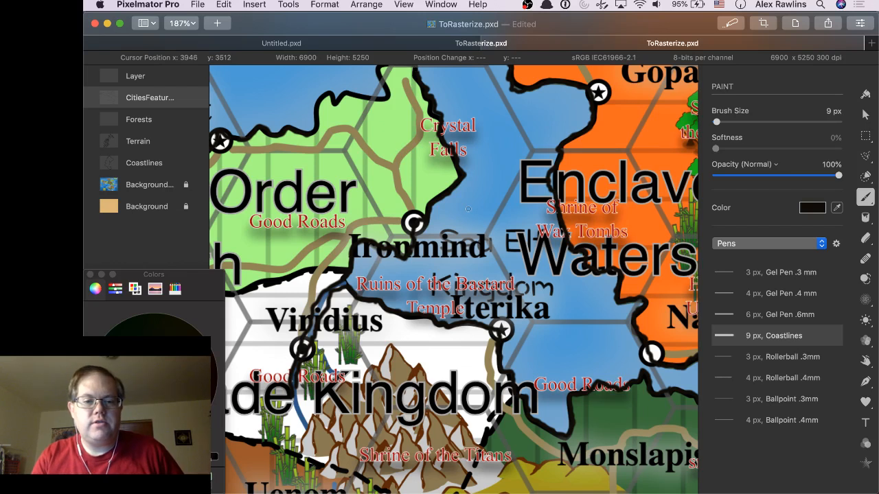
pyautogui.scroll(5, 440, 183)
pyautogui.hscroll(-3, 440, 184)
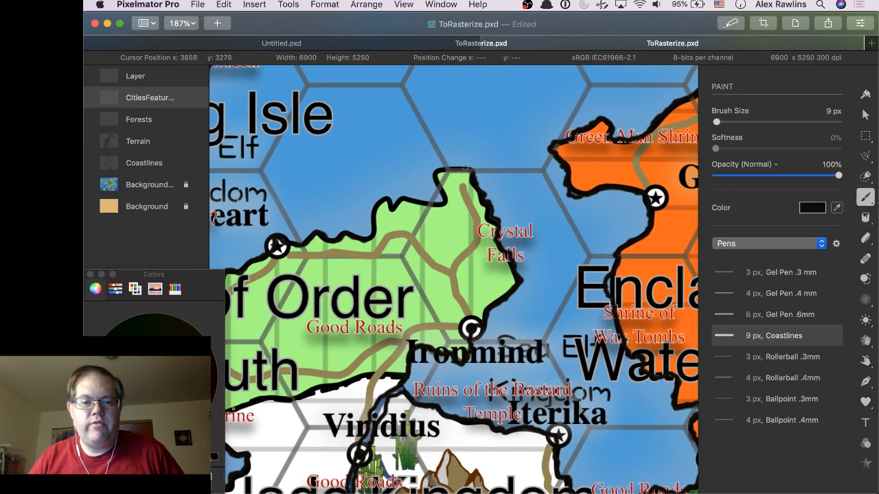
pyautogui.moveTo(465, 167)
pyautogui.mouseDown()
pyautogui.moveTo(435, 169)
pyautogui.moveTo(441, 200)
pyautogui.moveTo(407, 199)
pyautogui.mouseUp()
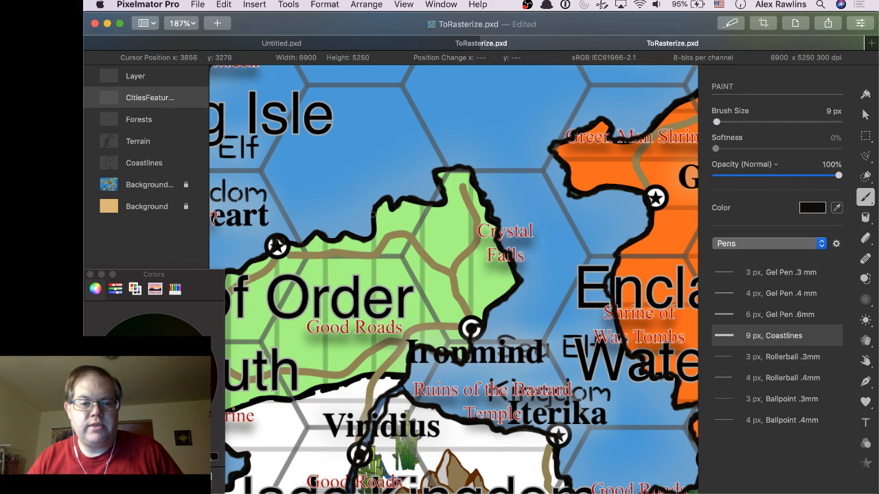
pyautogui.moveTo(373, 214); pyautogui.dragTo(371, 223)
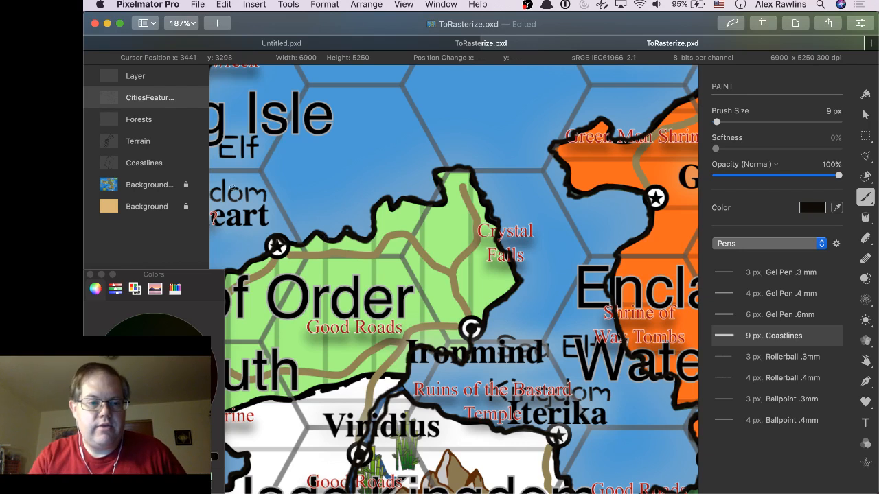
# Hide the background map image and check the whole traced linework against it.
pyautogui.click(197, 185)
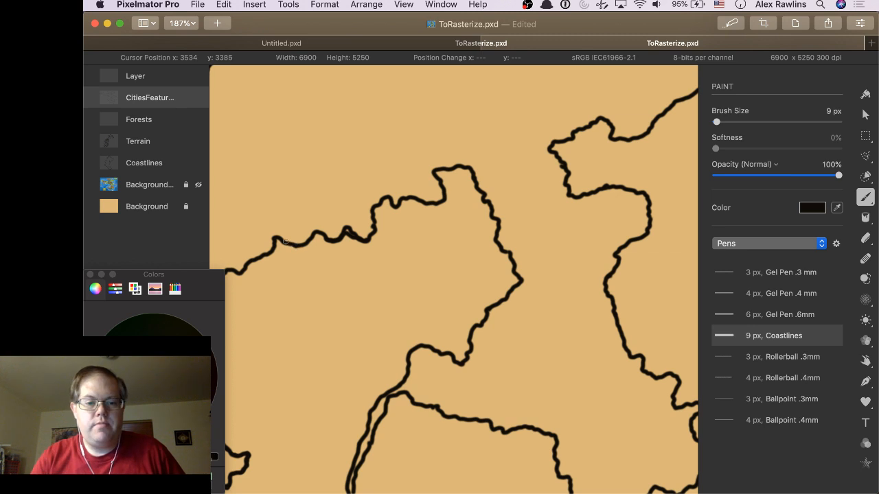
pyautogui.scroll(-5, 458, 261)
pyautogui.scroll(-5, 458, 260)
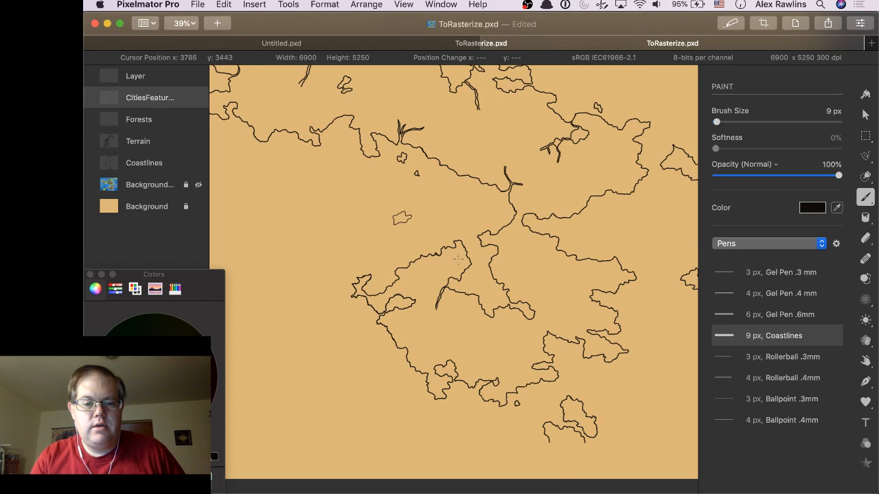
pyautogui.scroll(-3, 457, 260)
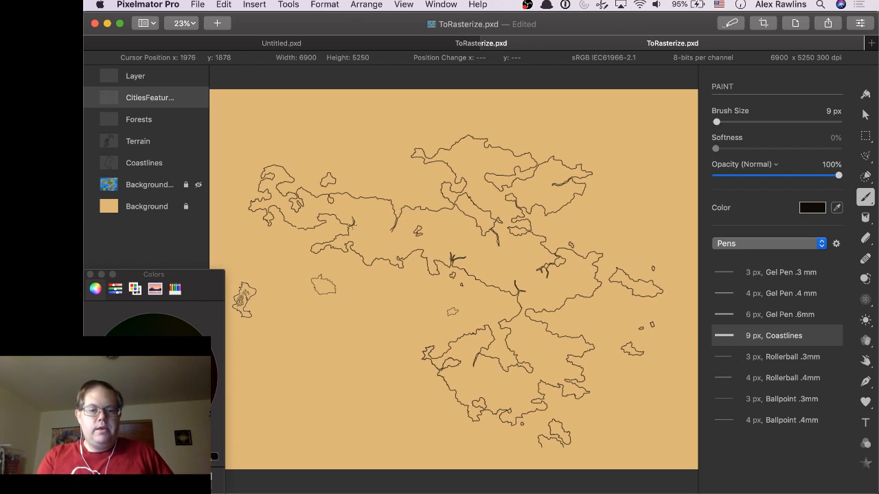
pyautogui.click(198, 186)
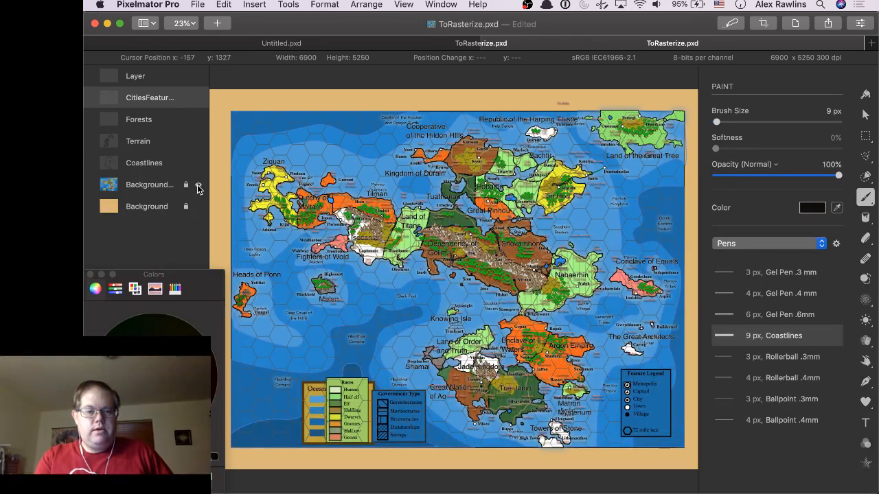
pyautogui.click(197, 186)
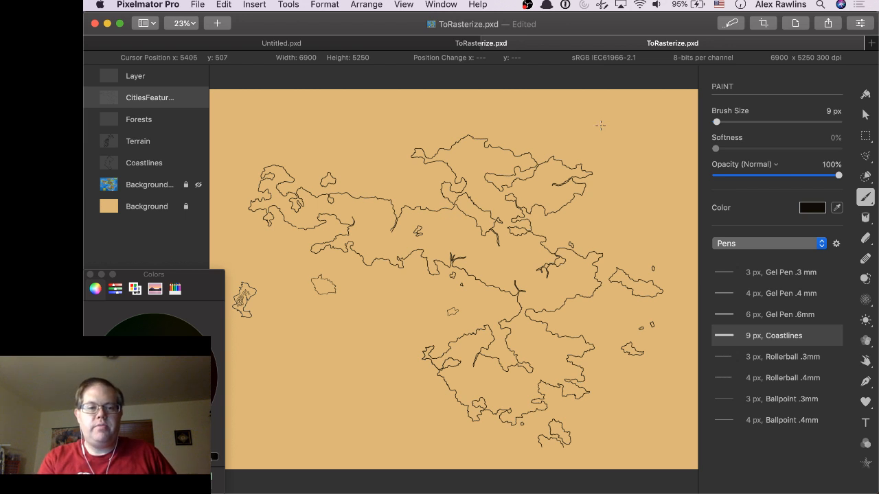
# Hide and show the cities and features layer to check which linework it holds.
pyautogui.scroll(3, 598, 132)
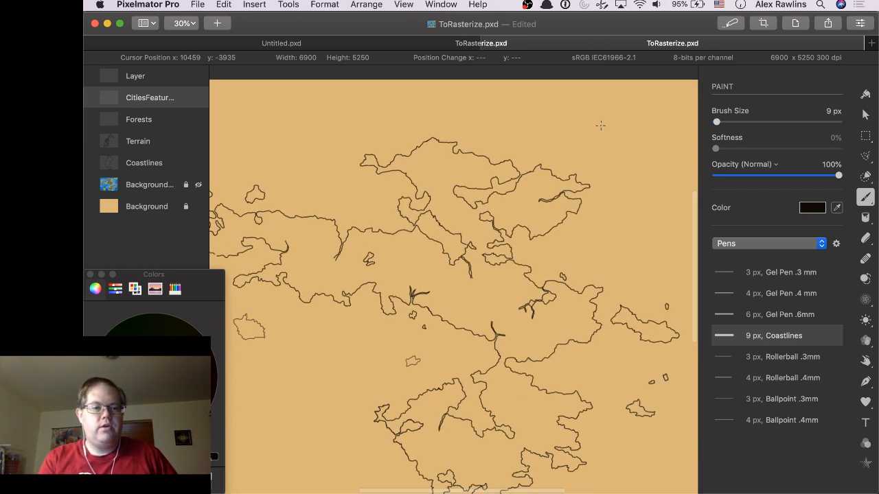
pyautogui.click(198, 99)
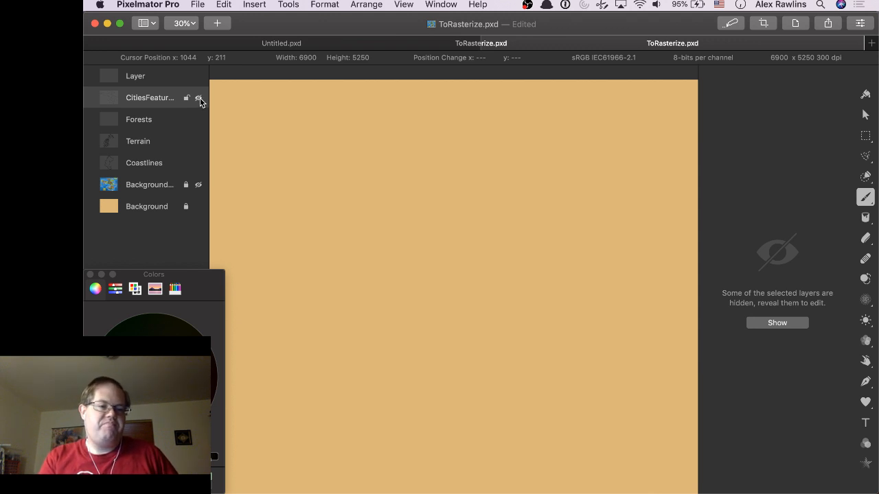
pyautogui.click(199, 99)
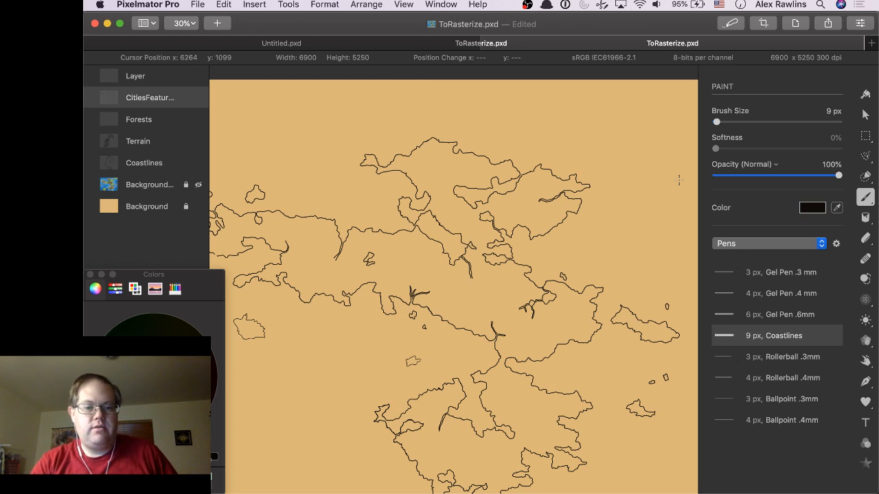
# Move the cities and features layer directly above the Coastlines layer and merge the two.
pyautogui.doubleClick(144, 98)
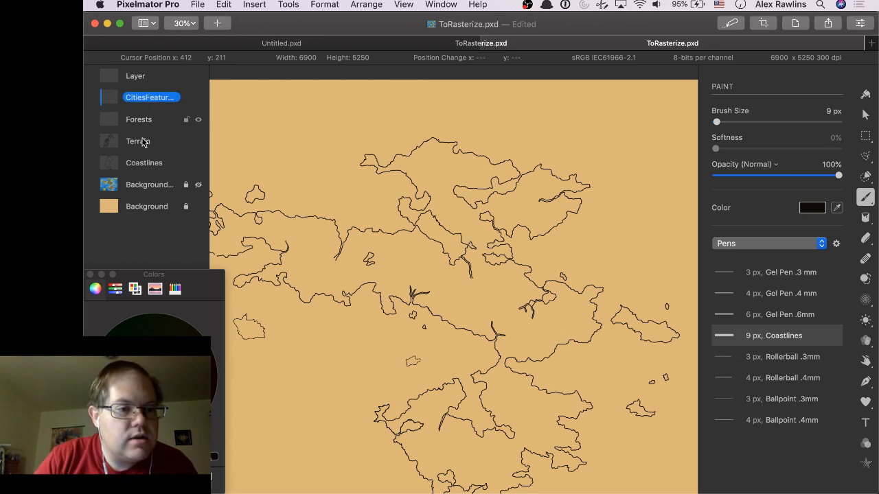
pyautogui.moveTo(143, 138); pyautogui.dragTo(142, 146)
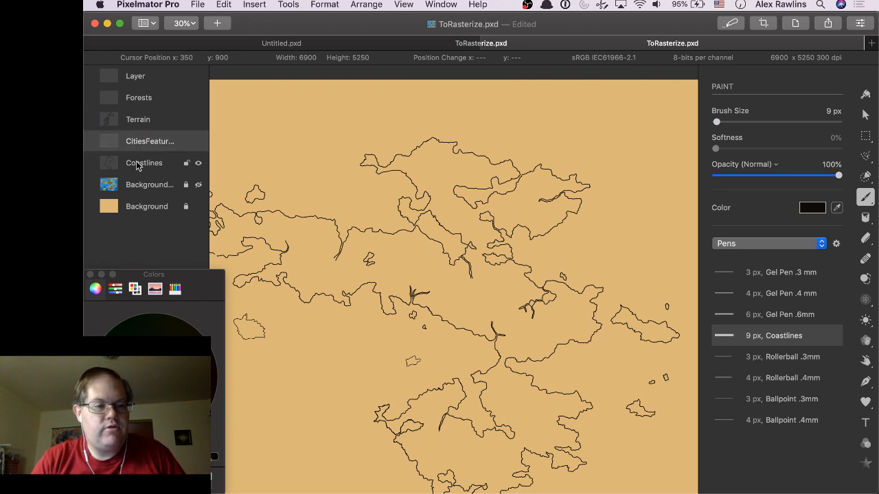
pyautogui.rightClick(137, 162)
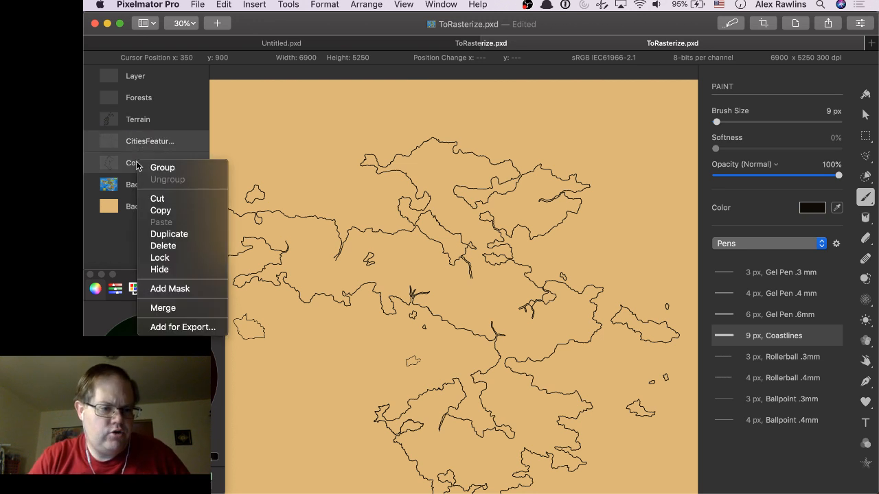
pyautogui.click(167, 307)
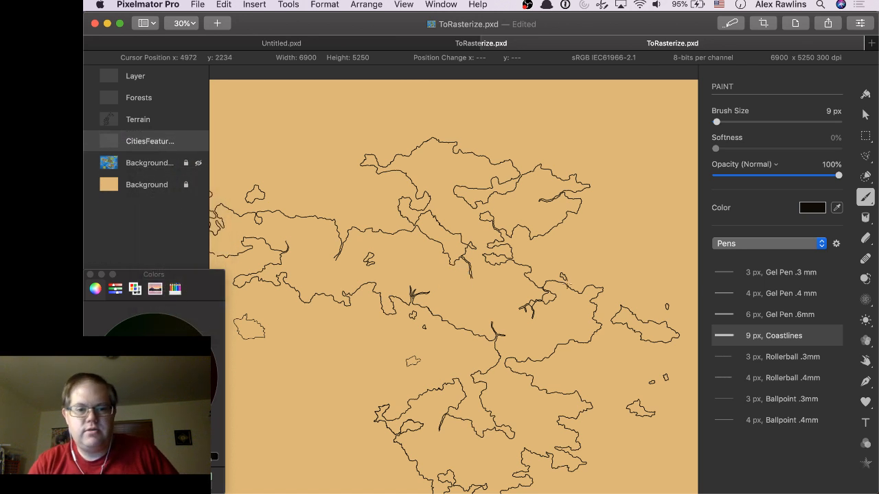
# Rename the merged layer as Coastlines.
pyautogui.doubleClick(157, 141)
pyautogui.write('Coastlines')
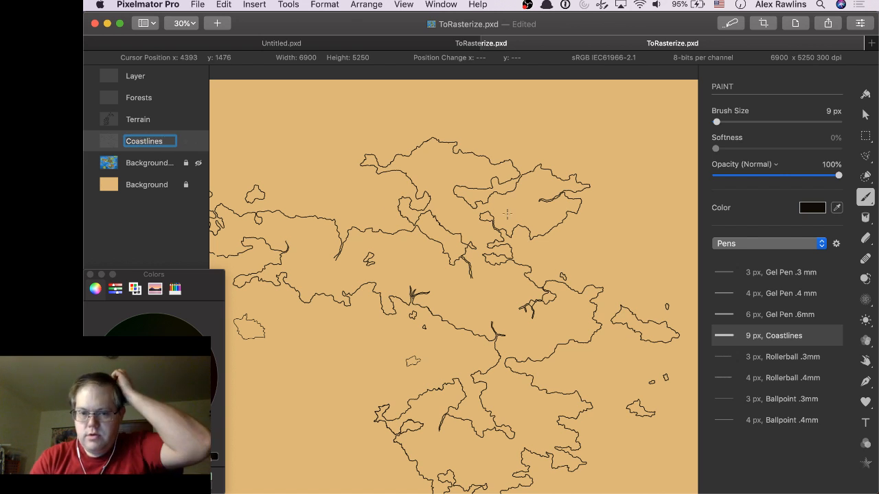
pyautogui.press('Return')
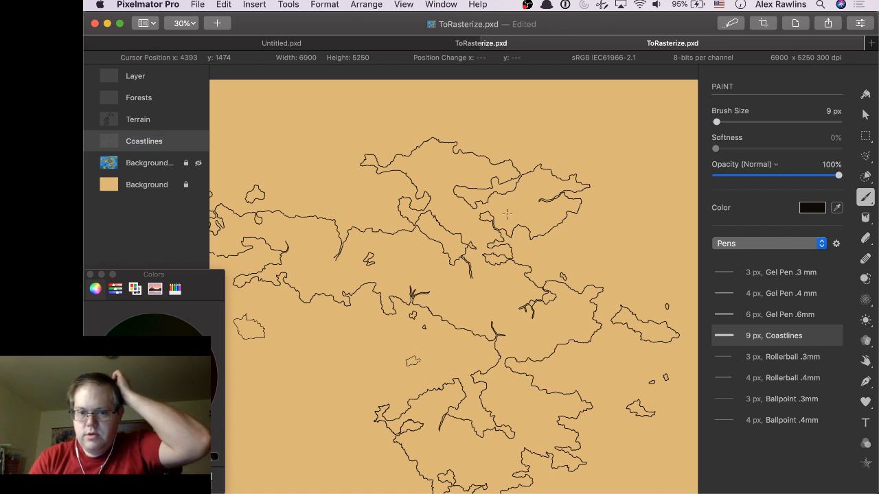
# Show the background map image and trace the outline of the white Doiretir and Aisirmuir island in black on the Coastlines layer.
pyautogui.scroll(5, 507, 213)
pyautogui.hscroll(5, 506, 214)
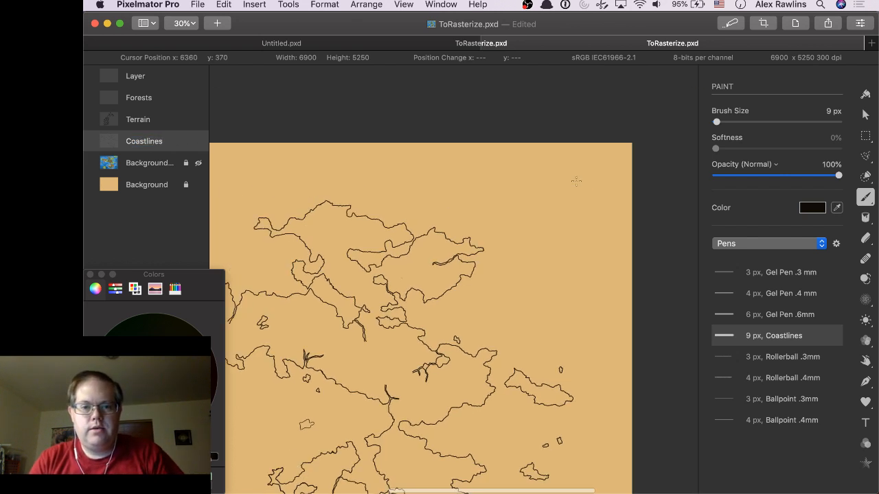
pyautogui.click(198, 163)
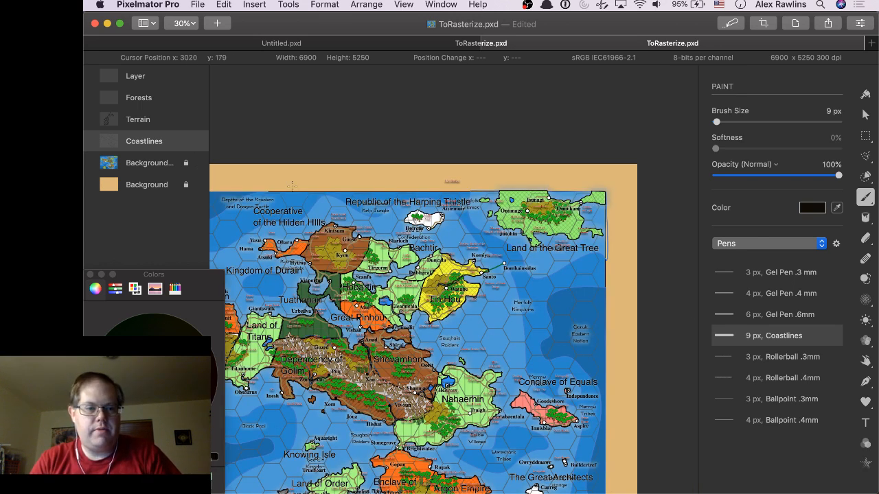
pyautogui.scroll(1, 488, 215)
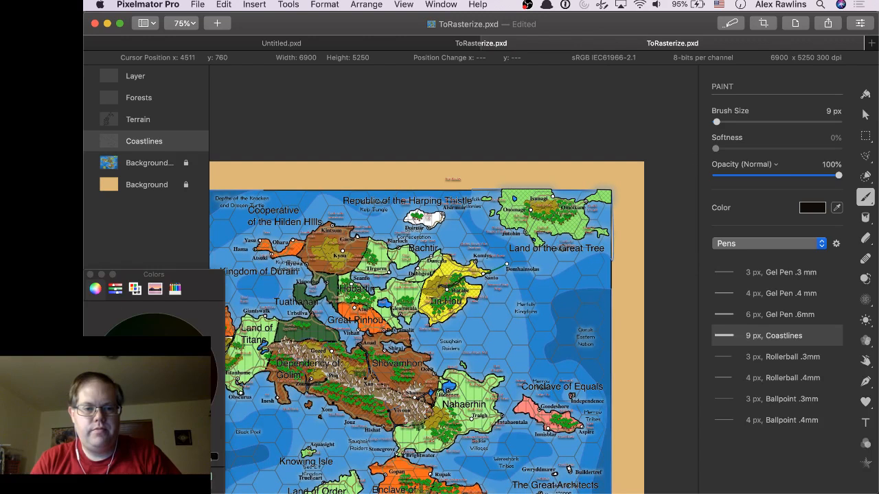
pyautogui.scroll(3, 420, 227)
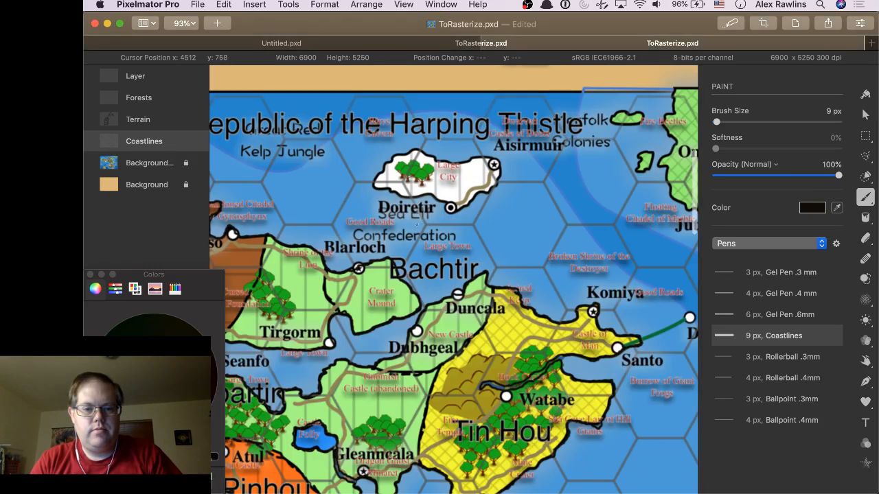
pyautogui.scroll(3, 416, 223)
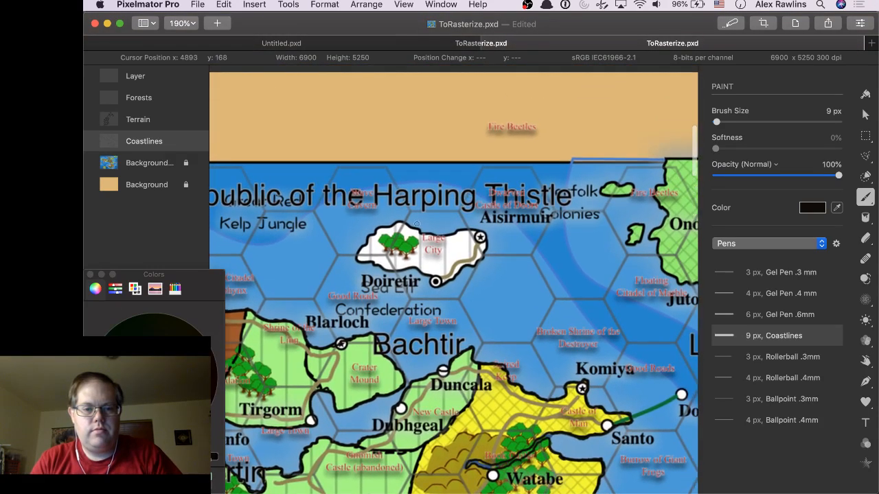
pyautogui.scroll(2, 417, 223)
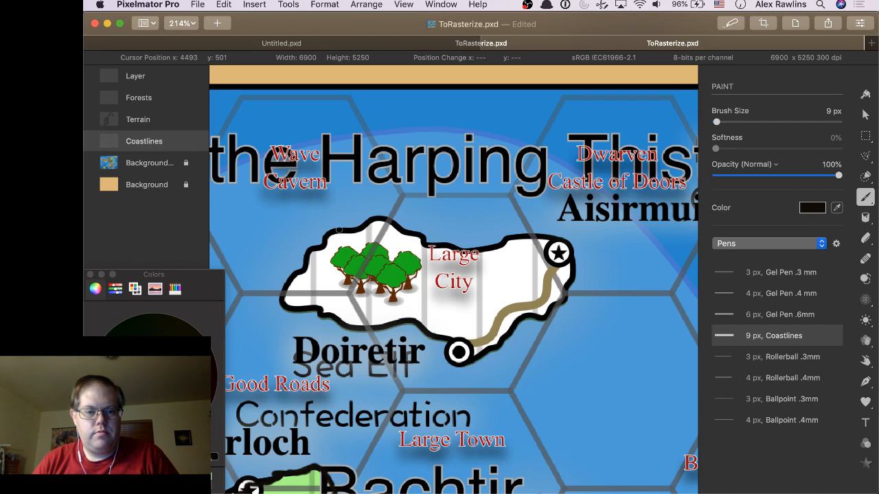
pyautogui.moveTo(324, 238)
pyautogui.mouseDown()
pyautogui.moveTo(306, 267)
pyautogui.moveTo(277, 296)
pyautogui.moveTo(280, 307)
pyautogui.moveTo(319, 305)
pyautogui.moveTo(317, 317)
pyautogui.moveTo(354, 332)
pyautogui.moveTo(419, 322)
pyautogui.moveTo(453, 339)
pyautogui.moveTo(461, 361)
pyautogui.moveTo(503, 342)
pyautogui.moveTo(526, 314)
pyautogui.moveTo(545, 317)
pyautogui.moveTo(574, 276)
pyautogui.moveTo(571, 251)
pyautogui.moveTo(565, 244)
pyautogui.moveTo(573, 265)
pyautogui.moveTo(554, 232)
pyautogui.moveTo(441, 246)
pyautogui.mouseUp()
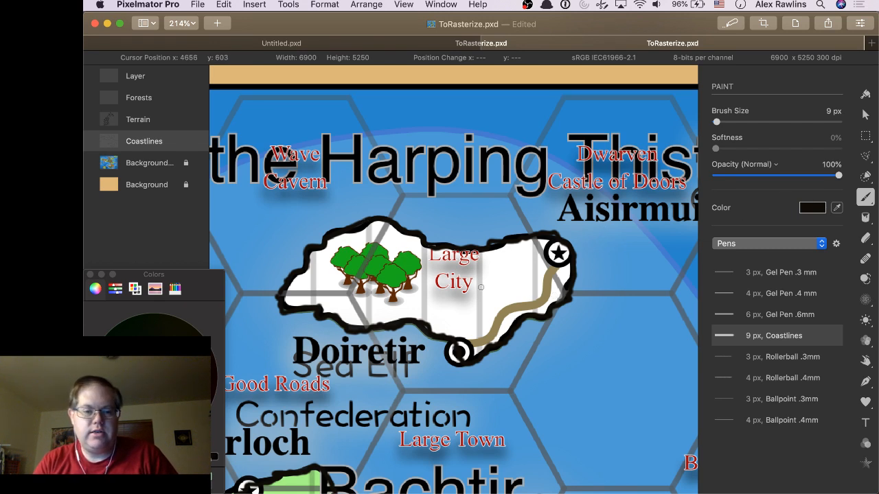
# Trace the two small green islands off the west coast of the Land of the Great Tree.
pyautogui.hscroll(10, 510, 297)
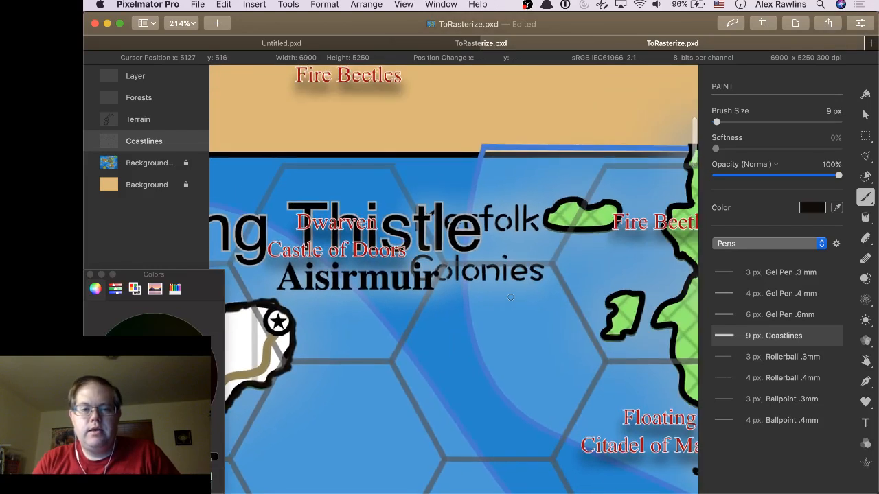
pyautogui.hscroll(10, 510, 297)
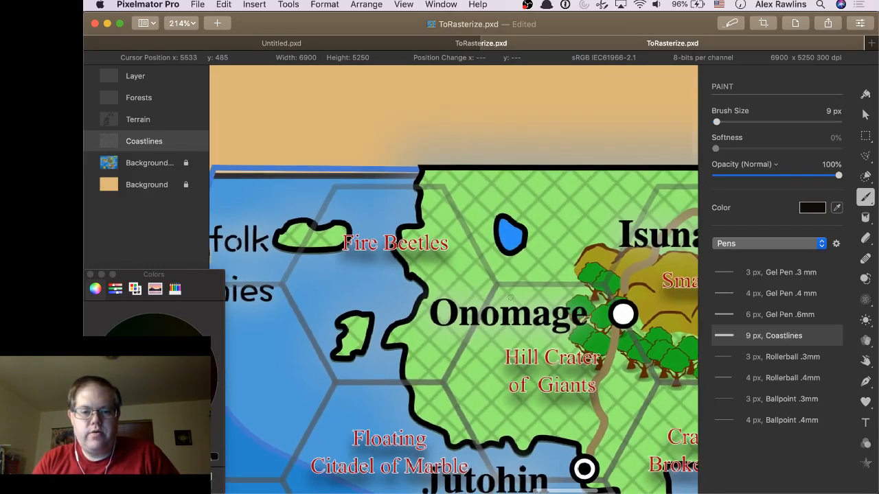
pyautogui.scroll(-2, 510, 297)
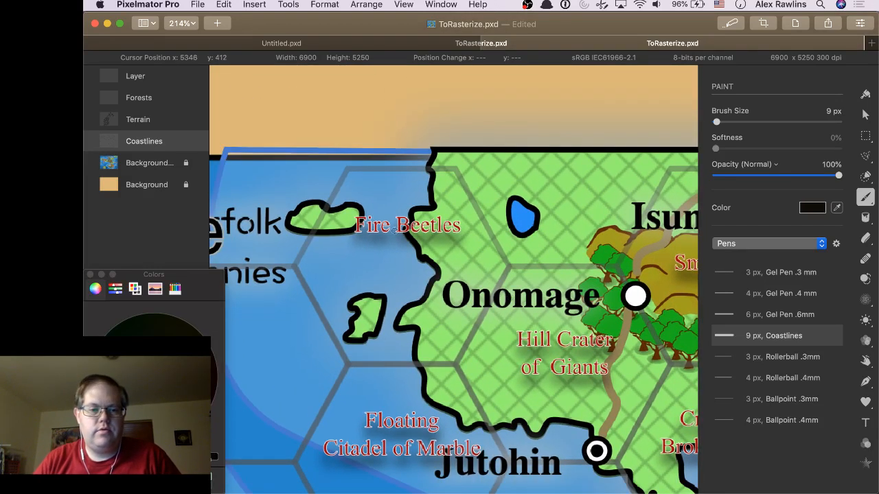
pyautogui.moveTo(361, 210)
pyautogui.mouseDown()
pyautogui.moveTo(291, 208)
pyautogui.moveTo(287, 225)
pyautogui.moveTo(322, 234)
pyautogui.moveTo(347, 226)
pyautogui.moveTo(362, 208)
pyautogui.mouseUp()
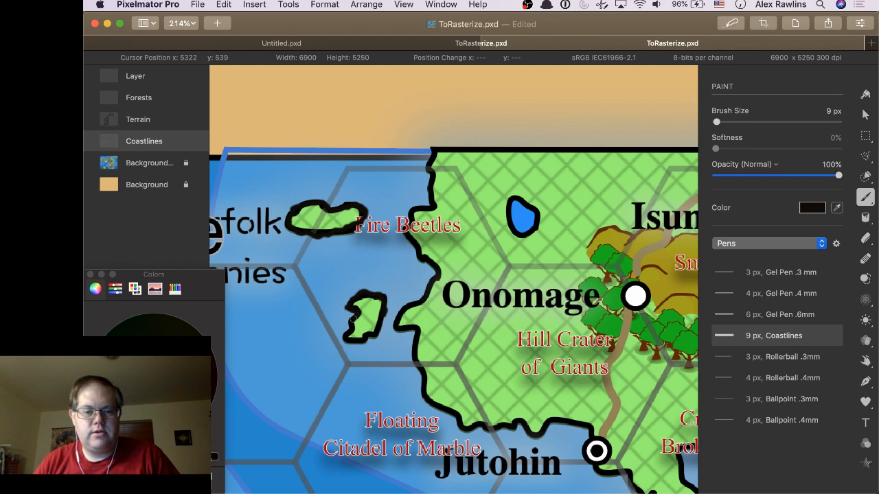
pyautogui.moveTo(351, 341); pyautogui.dragTo(383, 312)
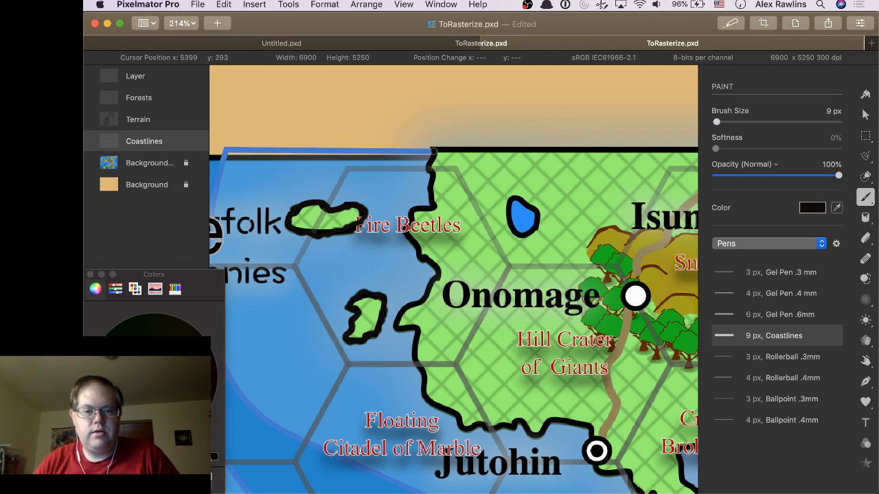
# Trace the Land of the Great Tree's west coast from the map edge past Jutohin and around the southern peninsula with its small lake.
pyautogui.moveTo(428, 171)
pyautogui.mouseDown()
pyautogui.moveTo(433, 205)
pyautogui.moveTo(410, 212)
pyautogui.moveTo(407, 235)
pyautogui.moveTo(421, 265)
pyautogui.moveTo(425, 257)
pyautogui.moveTo(434, 276)
pyautogui.mouseUp()
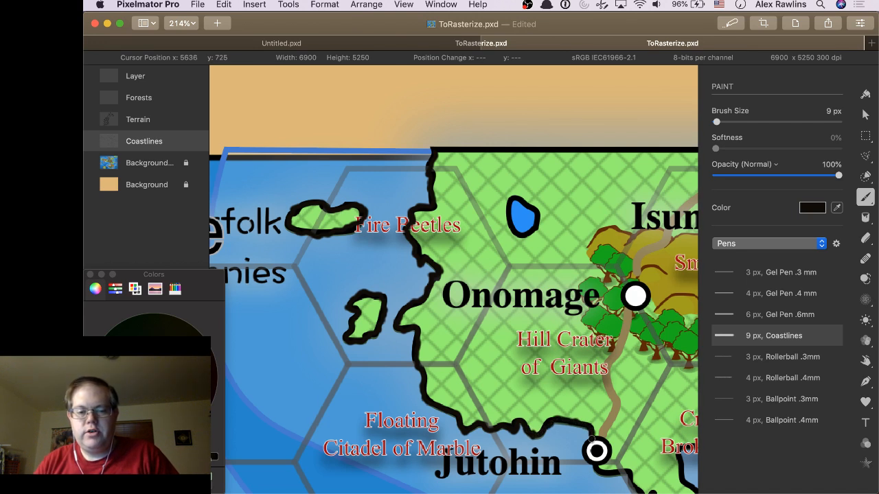
pyautogui.moveTo(611, 469); pyautogui.dragTo(632, 474)
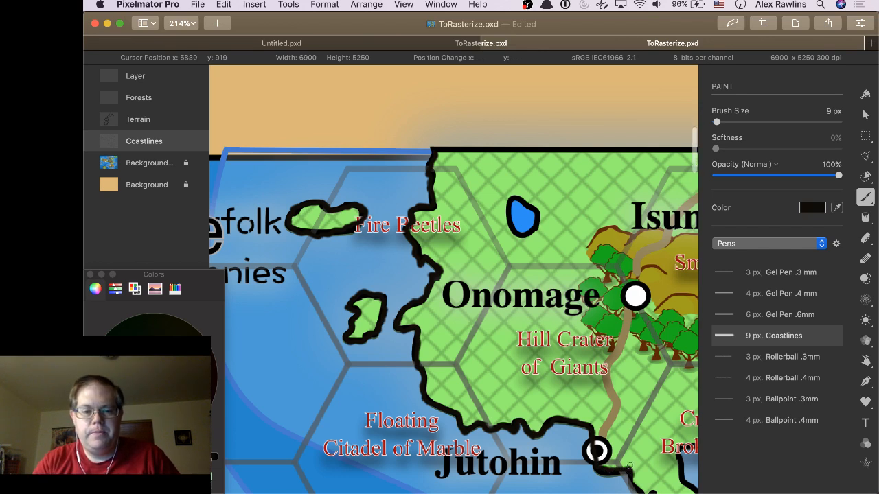
pyautogui.scroll(-5, 629, 467)
pyautogui.hscroll(4, 630, 467)
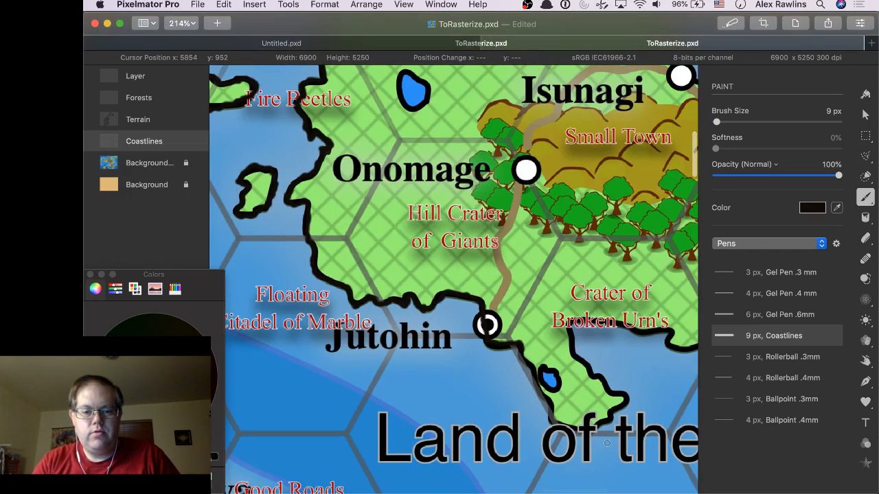
pyautogui.scroll(-1, 607, 443)
pyautogui.hscroll(1, 607, 443)
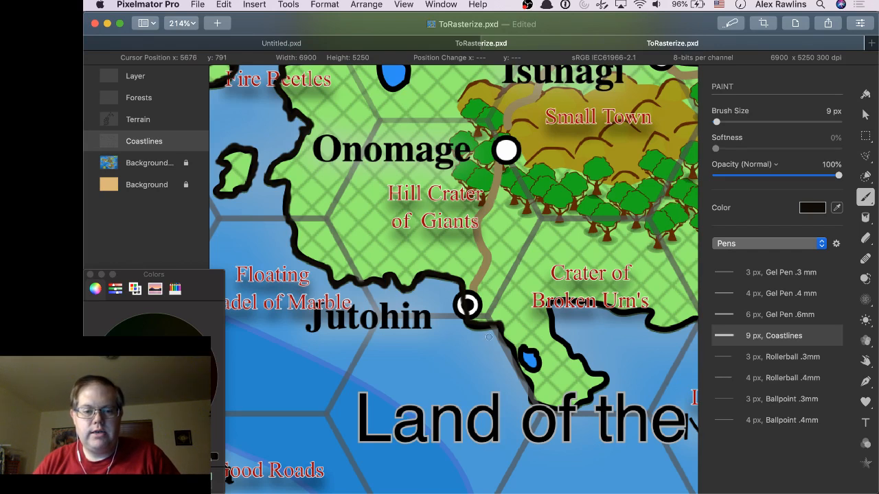
pyautogui.moveTo(501, 335)
pyautogui.mouseDown()
pyautogui.moveTo(520, 360)
pyautogui.moveTo(525, 347)
pyautogui.moveTo(538, 356)
pyautogui.moveTo(528, 382)
pyautogui.moveTo(542, 408)
pyautogui.moveTo(567, 408)
pyautogui.moveTo(602, 384)
pyautogui.moveTo(560, 340)
pyautogui.moveTo(550, 306)
pyautogui.moveTo(571, 300)
pyautogui.moveTo(624, 317)
pyautogui.moveTo(638, 310)
pyautogui.moveTo(650, 333)
pyautogui.mouseUp()
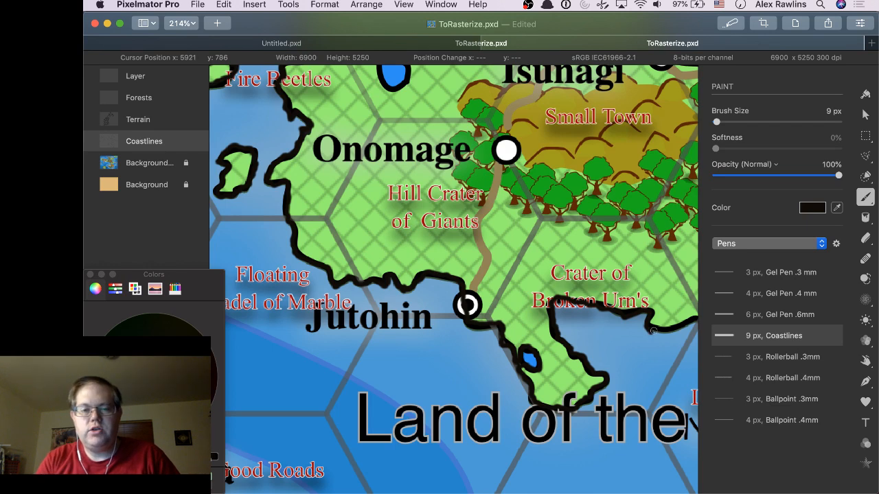
# Continue the south coast line eastward below the Crater of Broken Urn's, above the Citadel of Lost Halflings label.
pyautogui.hscroll(5, 631, 304)
pyautogui.hscroll(3, 630, 304)
pyautogui.scroll(-1, 630, 304)
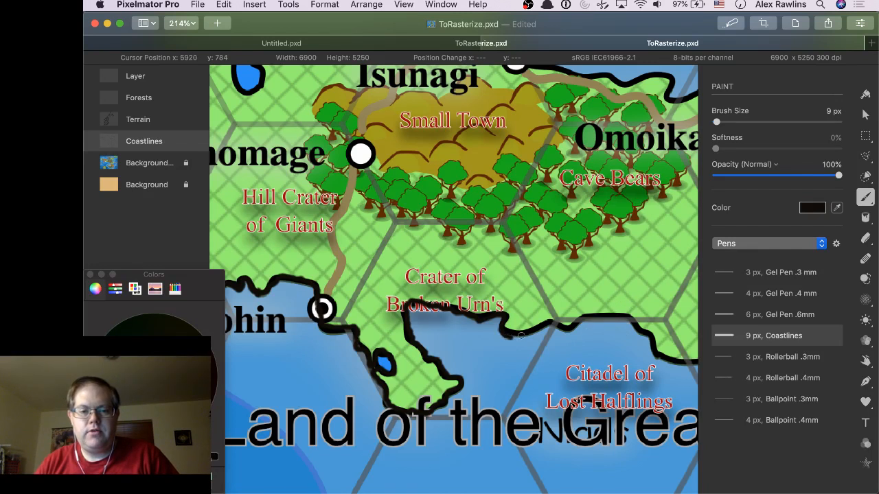
pyautogui.moveTo(520, 335)
pyautogui.mouseDown()
pyautogui.moveTo(547, 324)
pyautogui.moveTo(575, 330)
pyautogui.moveTo(609, 315)
pyautogui.moveTo(636, 322)
pyautogui.moveTo(666, 360)
pyautogui.moveTo(692, 364)
pyautogui.moveTo(693, 356)
pyautogui.mouseUp()
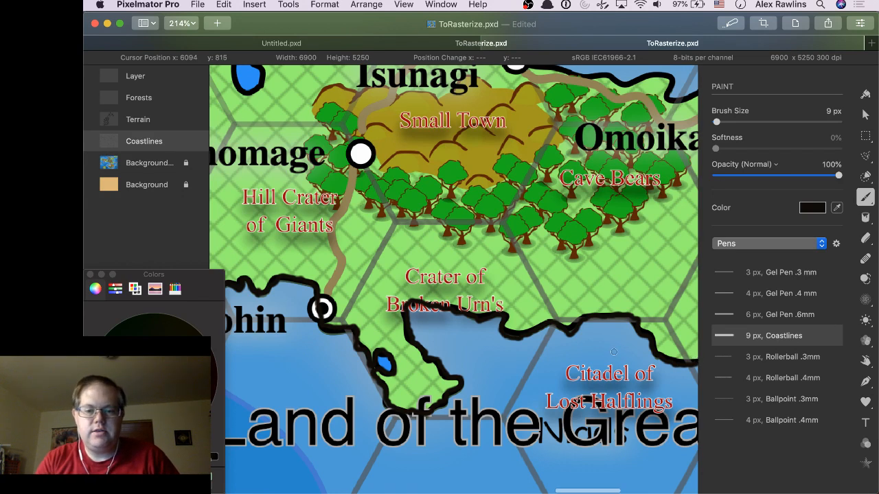
# Trace the Land of the Great Tree's eastern peninsula, the bay at the Citadel of Light and the north coast above Omoikane.
pyautogui.hscroll(1, 614, 352)
pyautogui.hscroll(3, 614, 352)
pyautogui.hscroll(3, 614, 352)
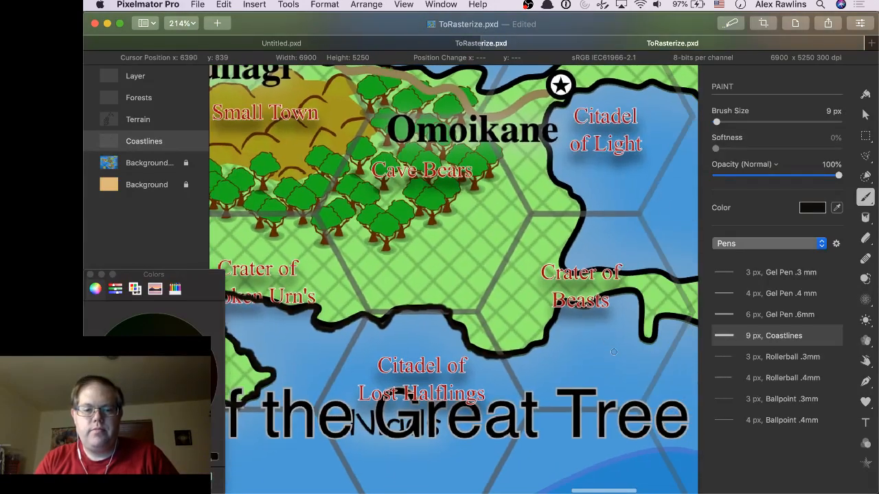
pyautogui.hscroll(3, 613, 352)
pyautogui.scroll(2, 614, 353)
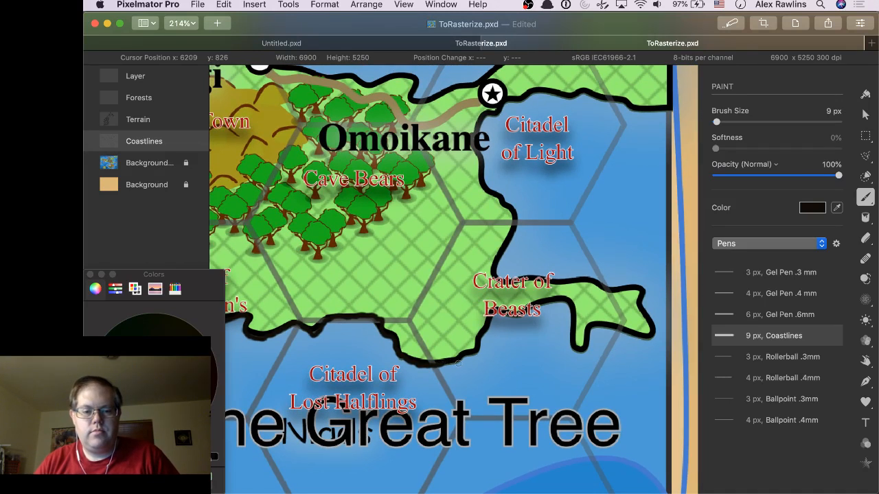
pyautogui.moveTo(458, 363)
pyautogui.mouseDown()
pyautogui.moveTo(480, 352)
pyautogui.moveTo(487, 304)
pyautogui.moveTo(512, 314)
pyautogui.moveTo(562, 293)
pyautogui.moveTo(573, 303)
pyautogui.moveTo(573, 351)
pyautogui.moveTo(584, 355)
pyautogui.moveTo(593, 321)
pyautogui.moveTo(645, 342)
pyautogui.moveTo(652, 333)
pyautogui.moveTo(644, 291)
pyautogui.moveTo(631, 280)
pyautogui.moveTo(611, 286)
pyautogui.moveTo(495, 273)
pyautogui.mouseUp()
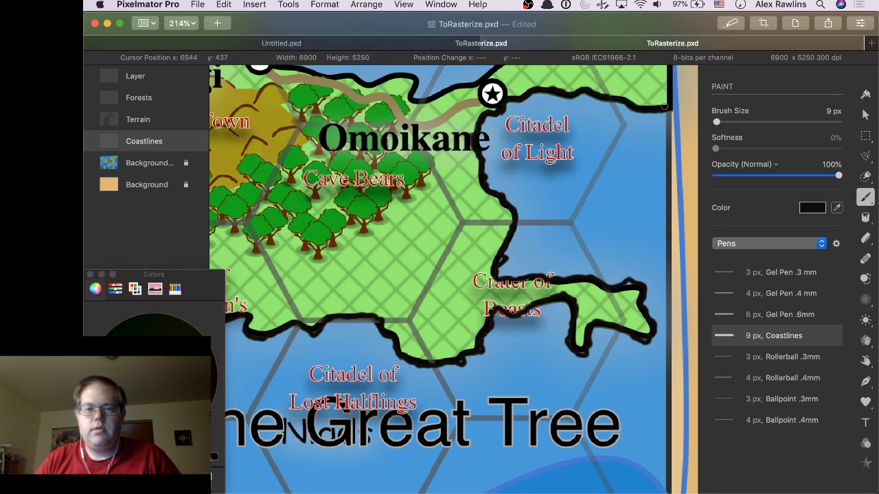
pyautogui.scroll(3, 647, 136)
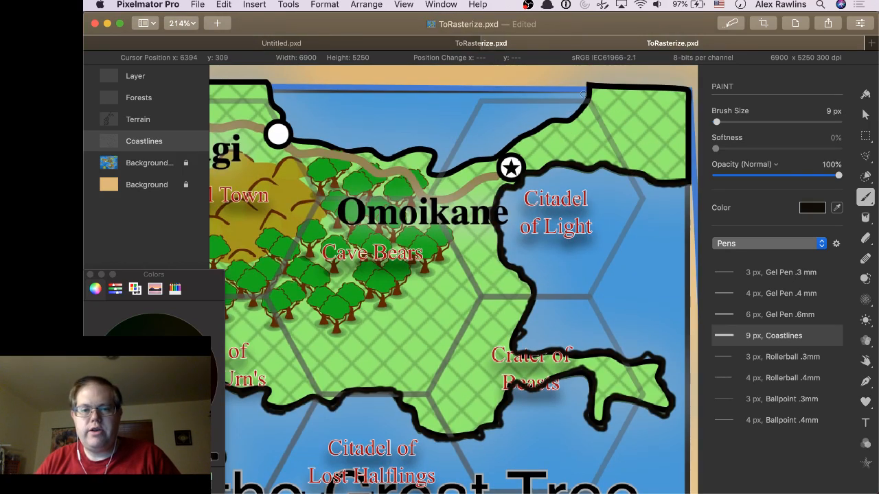
pyautogui.moveTo(587, 87)
pyautogui.mouseDown()
pyautogui.moveTo(575, 114)
pyautogui.moveTo(527, 128)
pyautogui.moveTo(492, 159)
pyautogui.moveTo(437, 175)
pyautogui.moveTo(428, 147)
pyautogui.moveTo(397, 158)
pyautogui.moveTo(287, 134)
pyautogui.moveTo(263, 79)
pyautogui.moveTo(212, 85)
pyautogui.mouseUp()
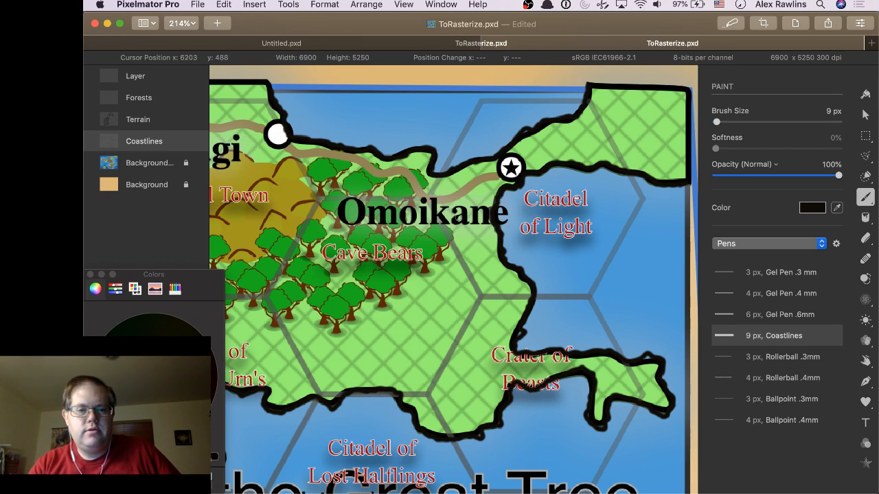
# Hide the background map image and check the northeastern linework against it.
pyautogui.click(197, 162)
pyautogui.scroll(-5, 405, 246)
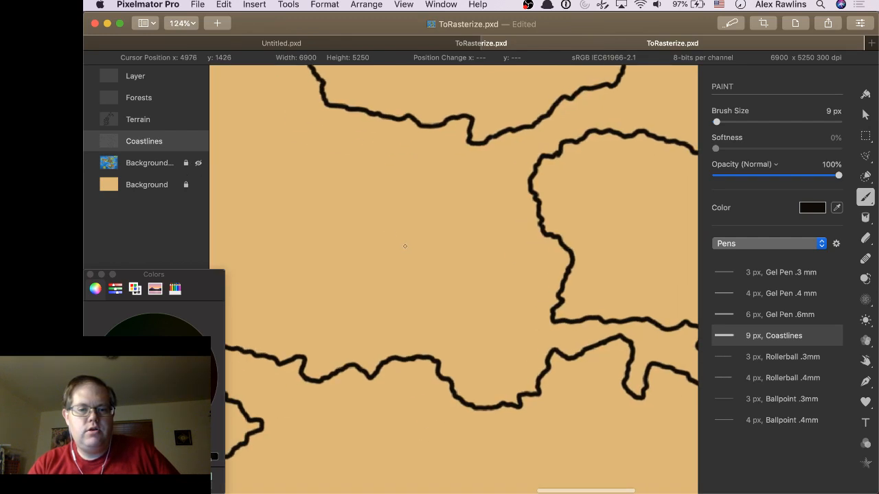
pyautogui.scroll(-4, 405, 246)
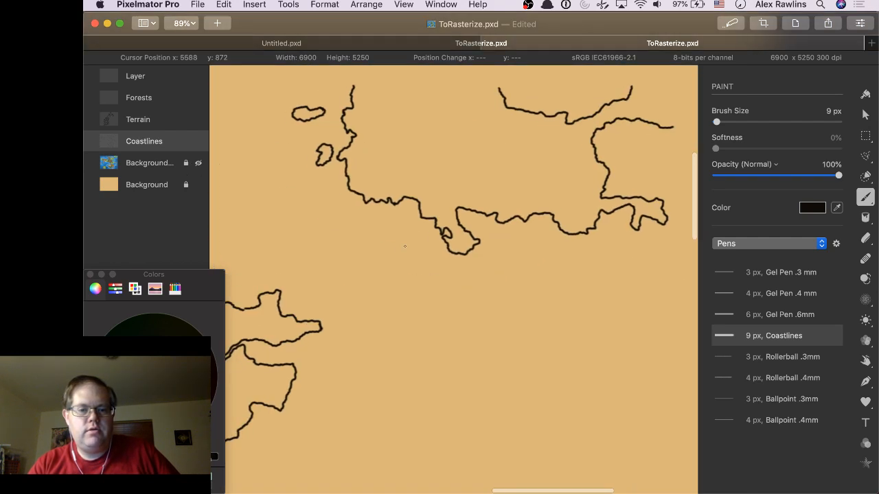
pyautogui.scroll(-1, 405, 246)
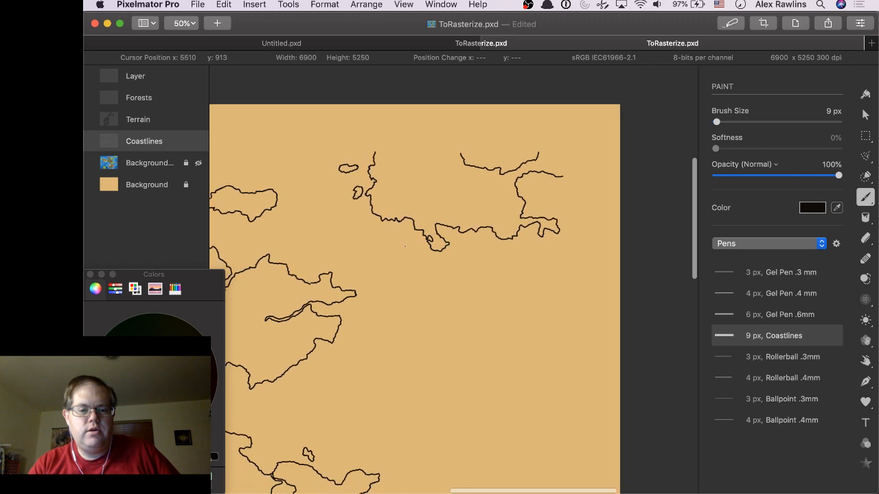
pyautogui.scroll(-4, 405, 246)
pyautogui.scroll(2, 405, 246)
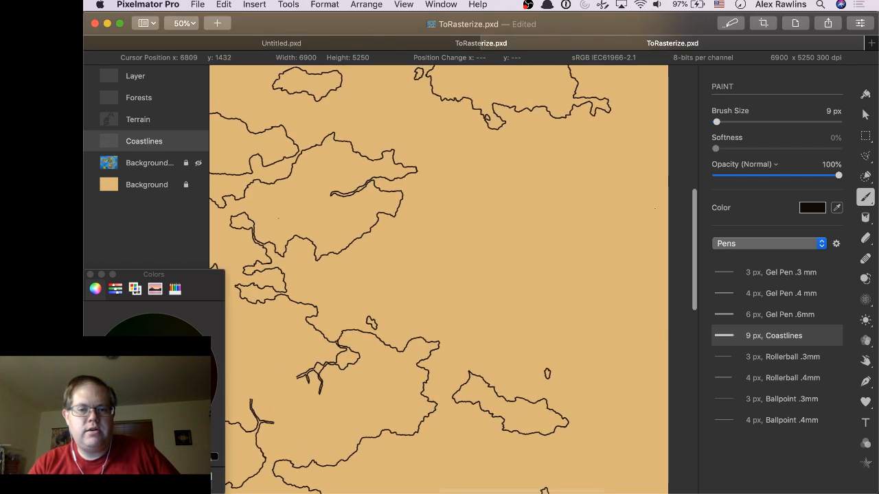
pyautogui.click(198, 163)
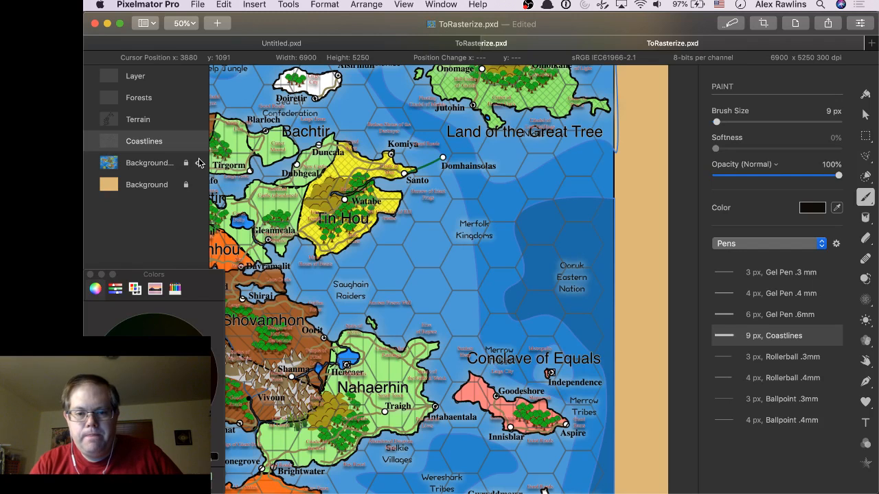
pyautogui.click(199, 163)
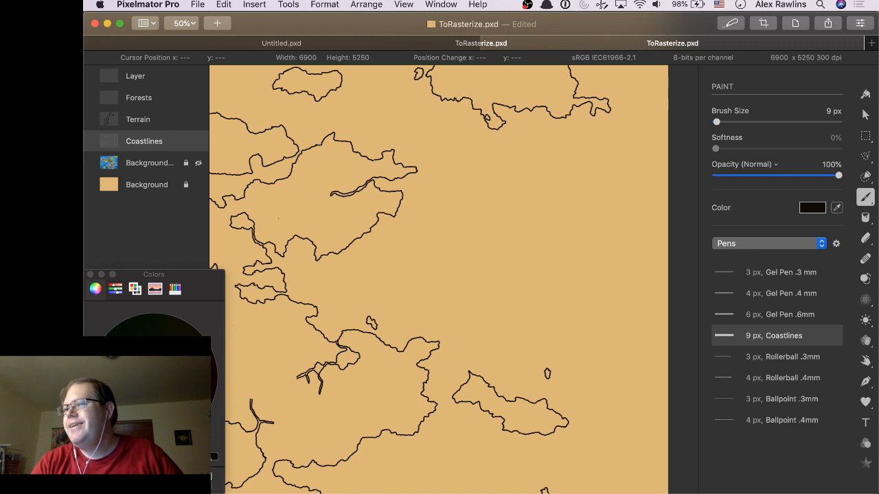
pyautogui.press('super+Tab')
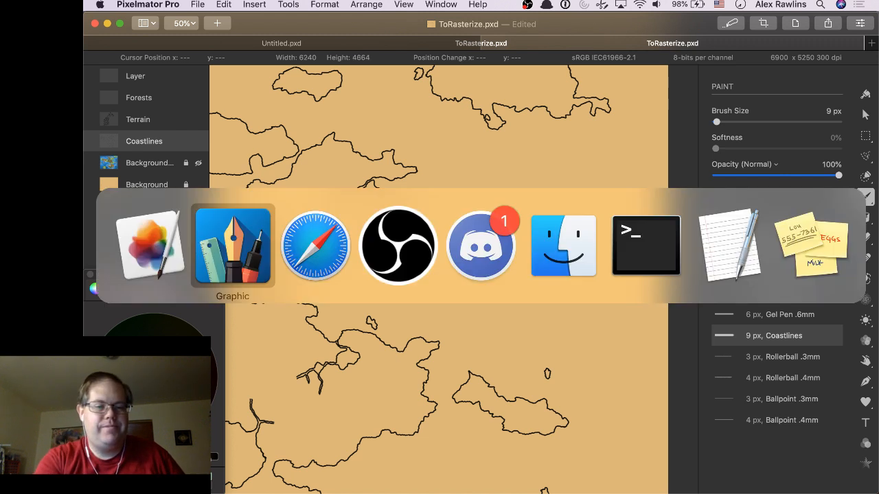
pyautogui.press('super+Tab')
pyautogui.press('super+Tab')
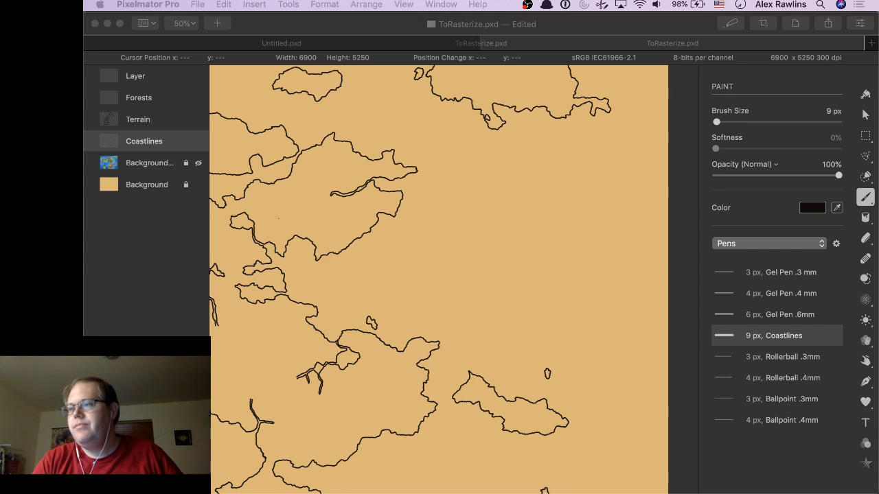